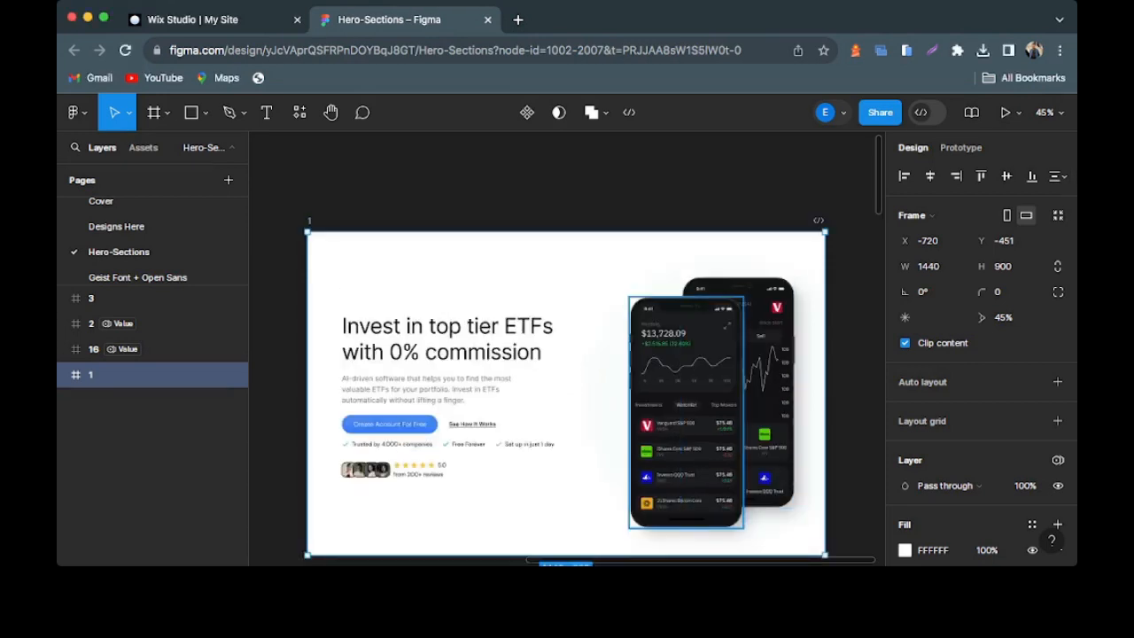
- Compare hero design 1 in Figma with the blank Wix Studio page and examine the design's heading and buttons container
scroll(686, 372, "down", 2)
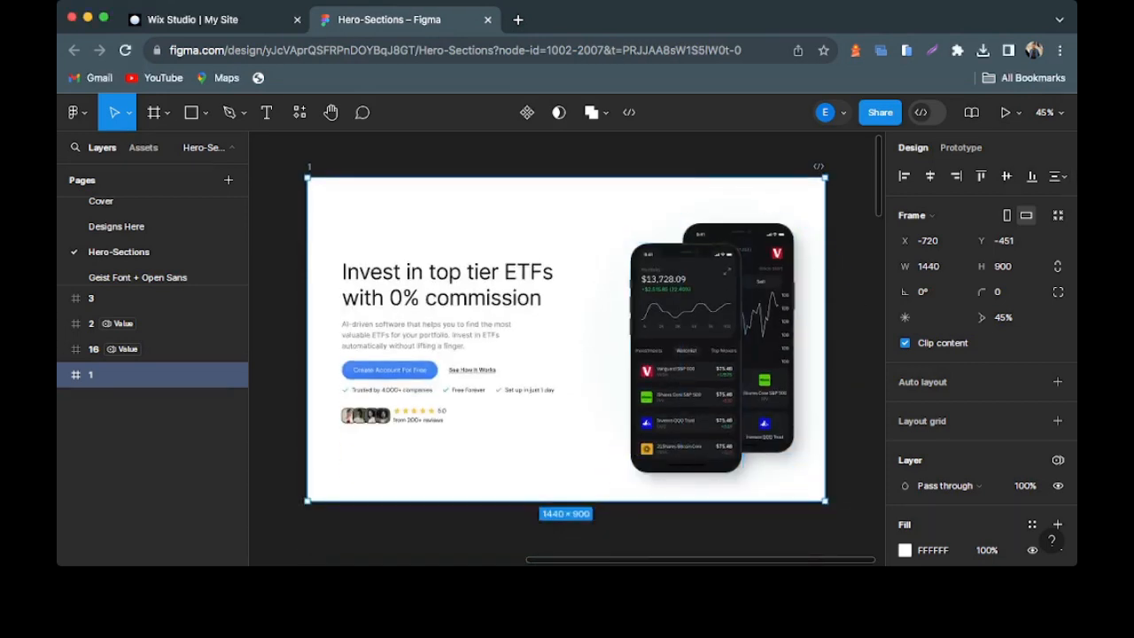
left_click(213, 20)
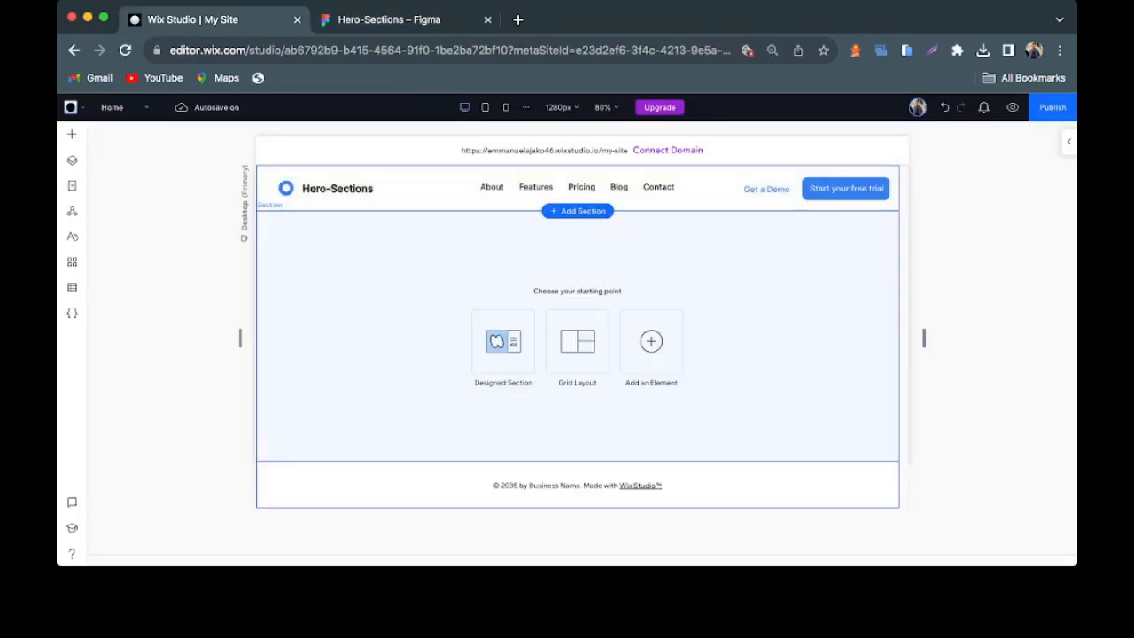
left_click(389, 20)
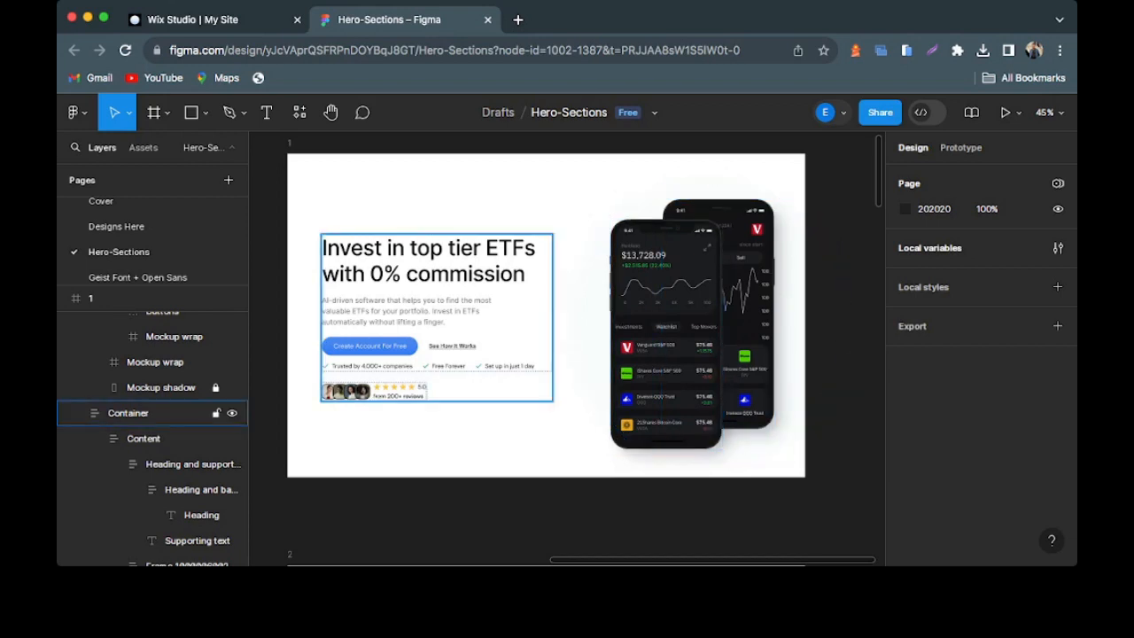
left_click(436, 305)
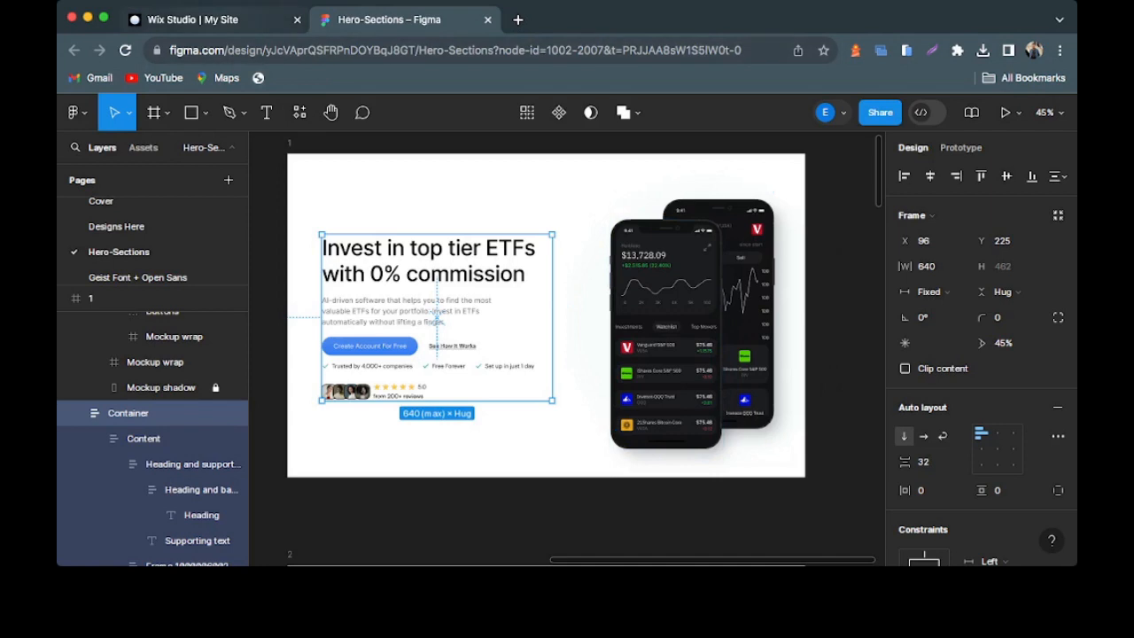
- Switch to Wix Studio and add a section grid with two equal columns to the blank section
left_click(221, 16)
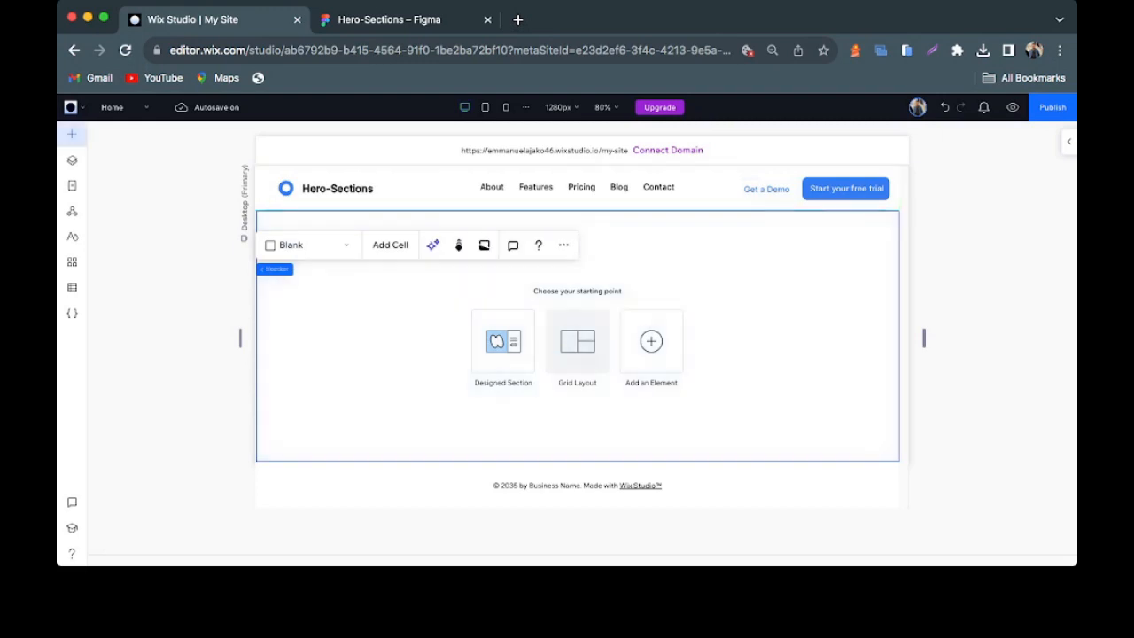
left_click(577, 341)
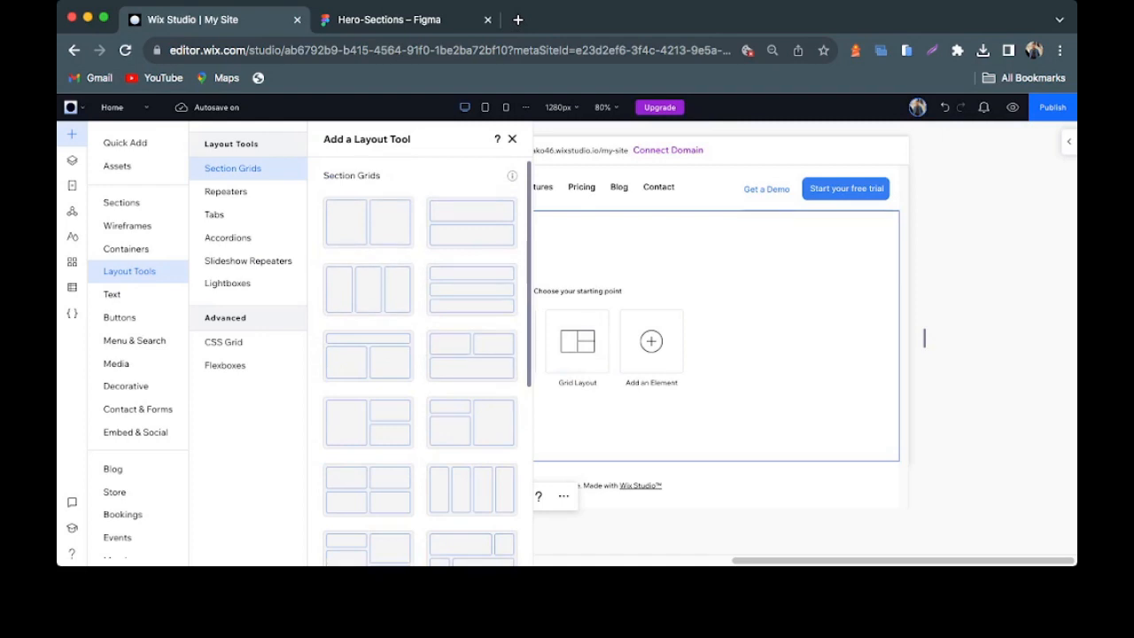
left_click_drag(368, 222, 549, 328)
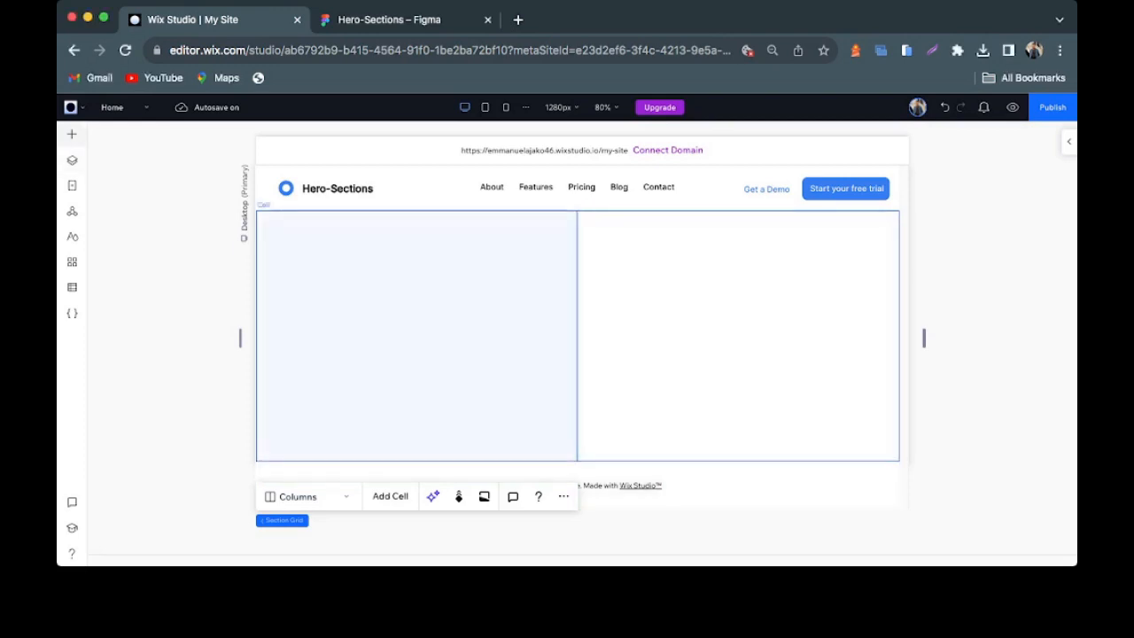
- Add a title text element near the top of the first grid column
left_click(71, 134)
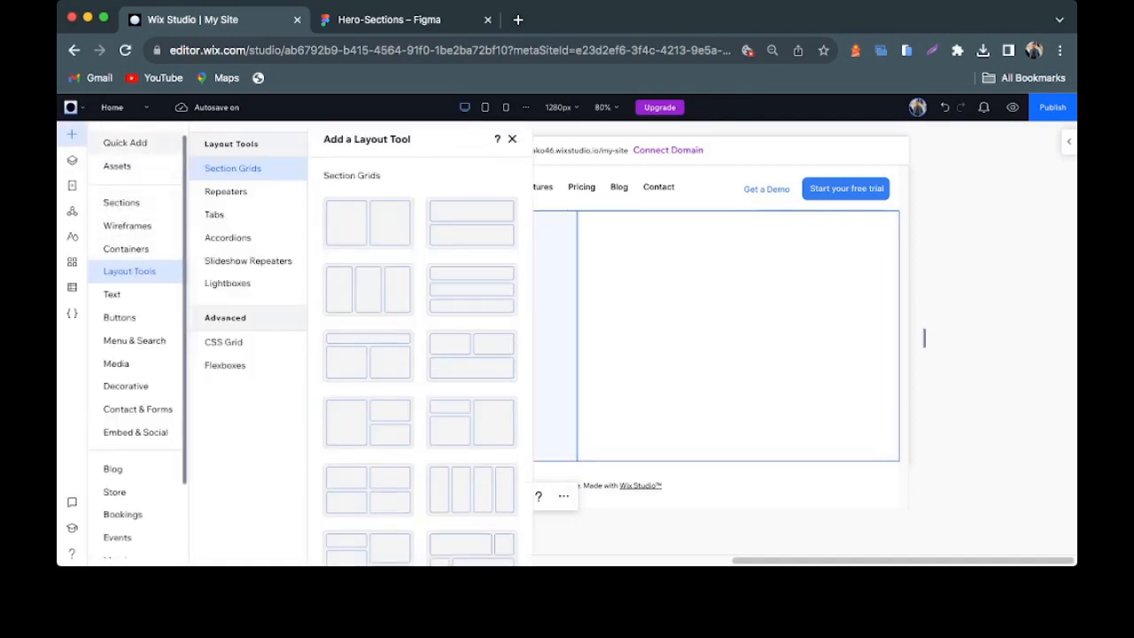
left_click(125, 142)
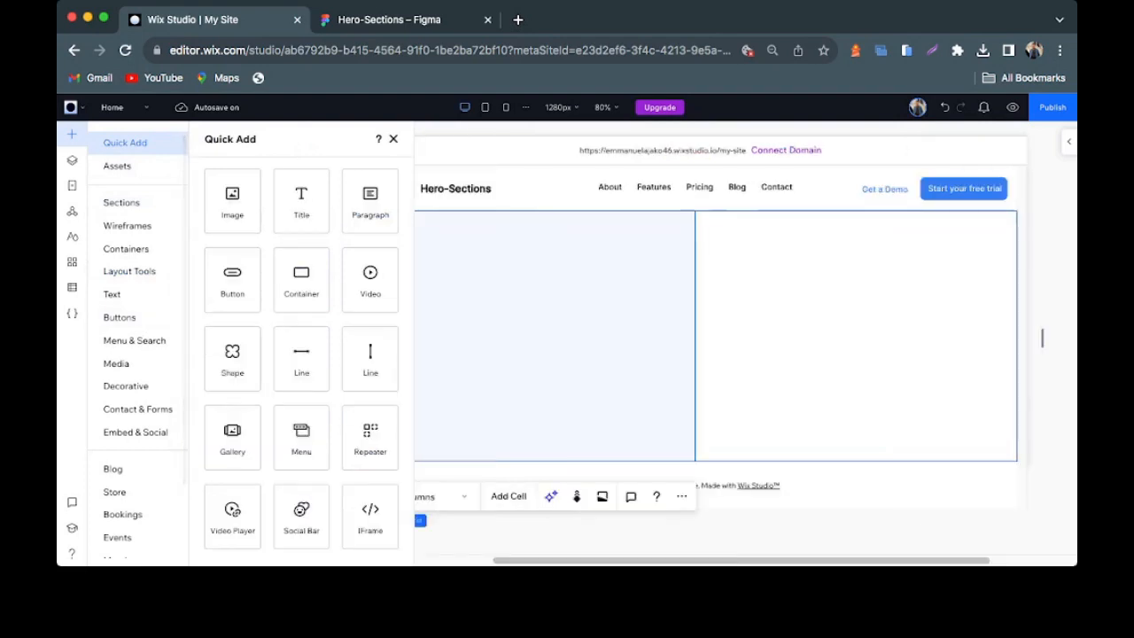
left_click_drag(301, 202, 382, 270)
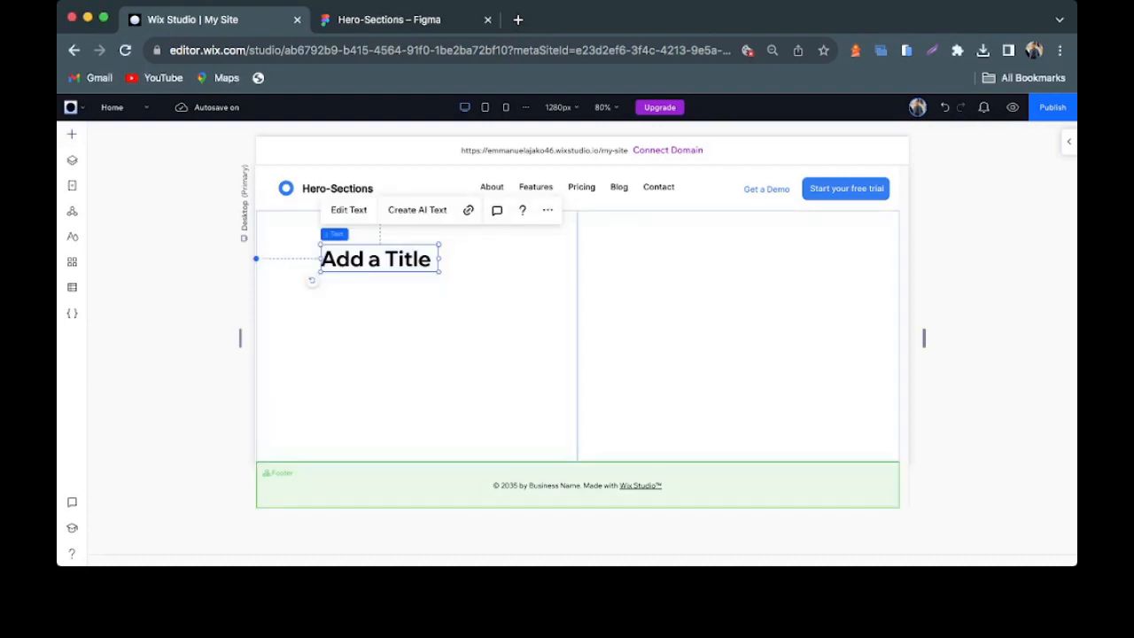
- Switch to Figma and copy the heading text "Invest in top tier ETFs with 0% commission" from hero design 1
left_click(389, 20)
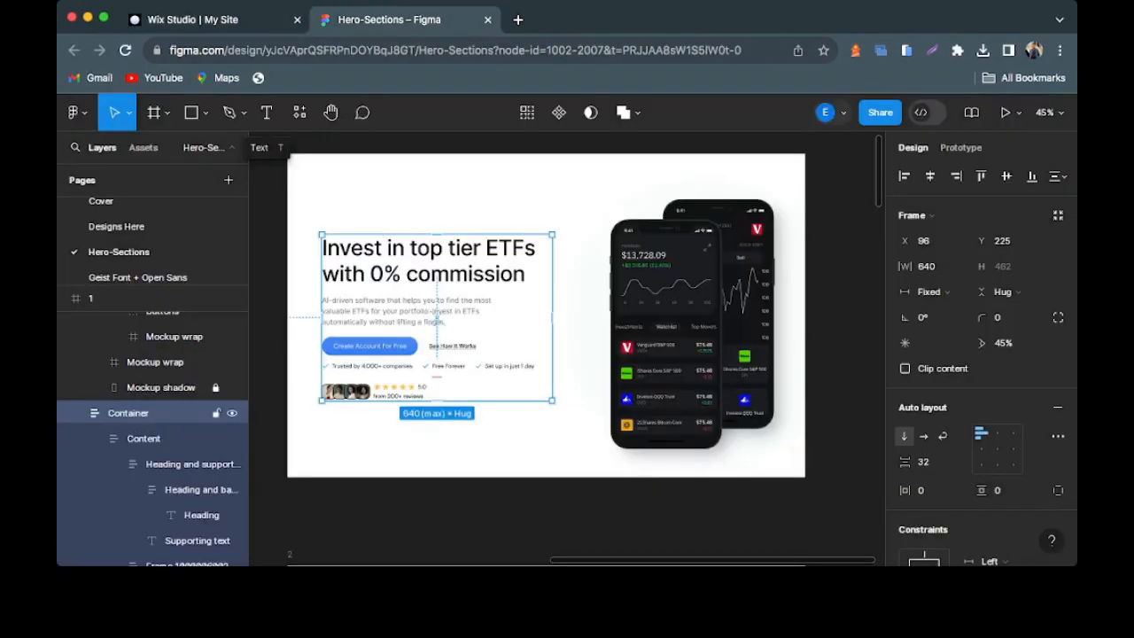
left_click(146, 439)
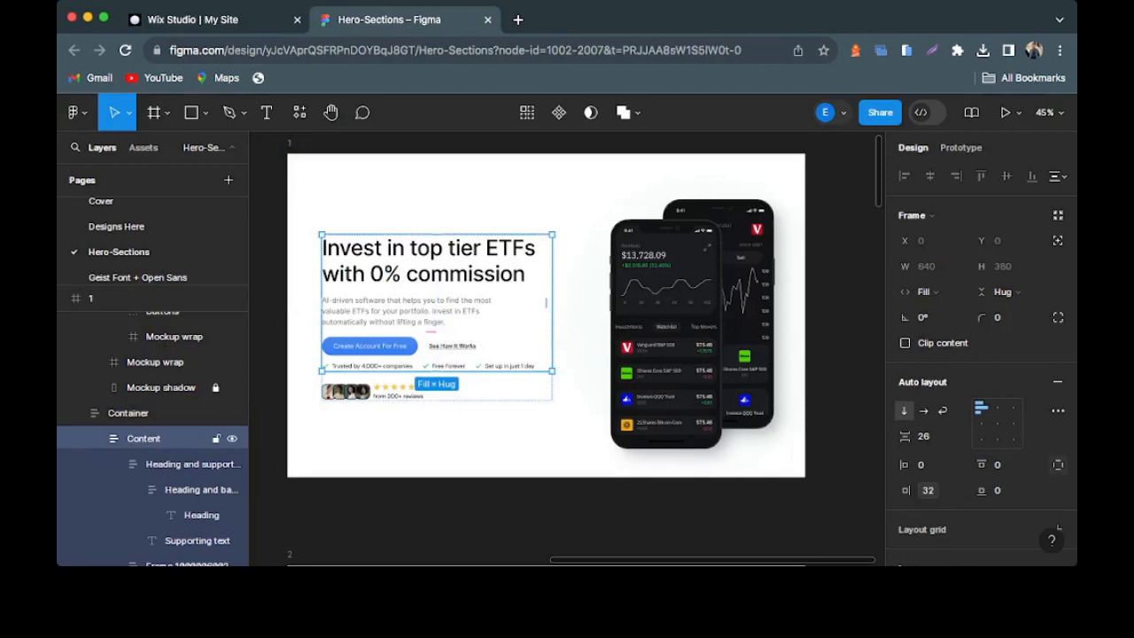
left_click(181, 465)
left_click(183, 490)
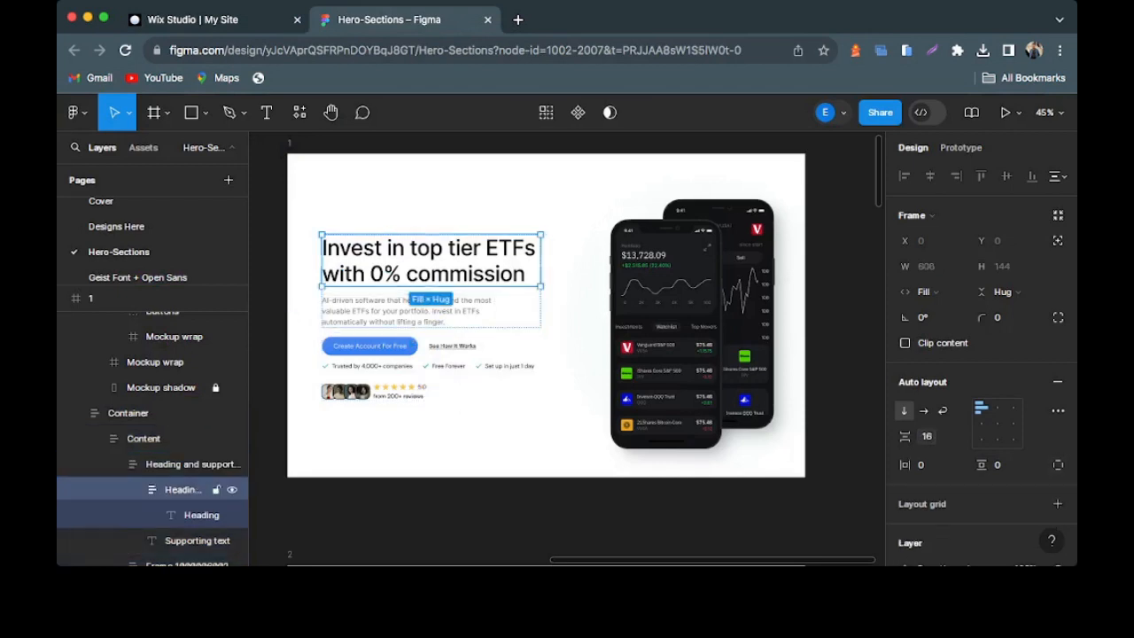
left_click(192, 515)
key("Return")
key("cmd+c")
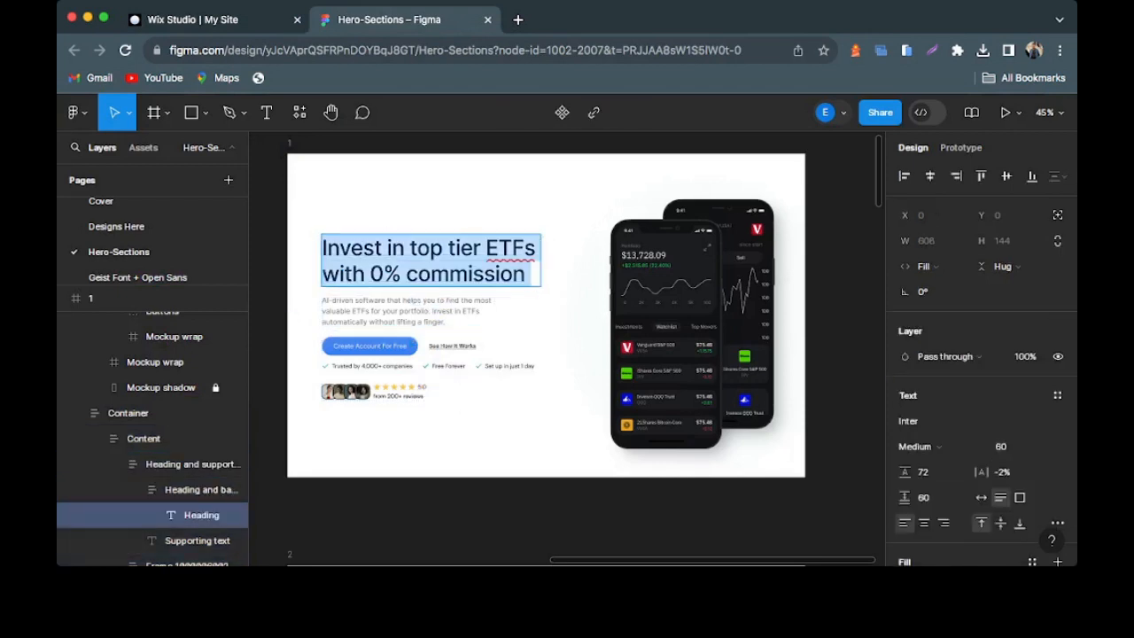
- Switch to Wix Studio and replace the placeholder title with the copied text "Invest in top tier ETFs with 0% commission"
left_click(232, 19)
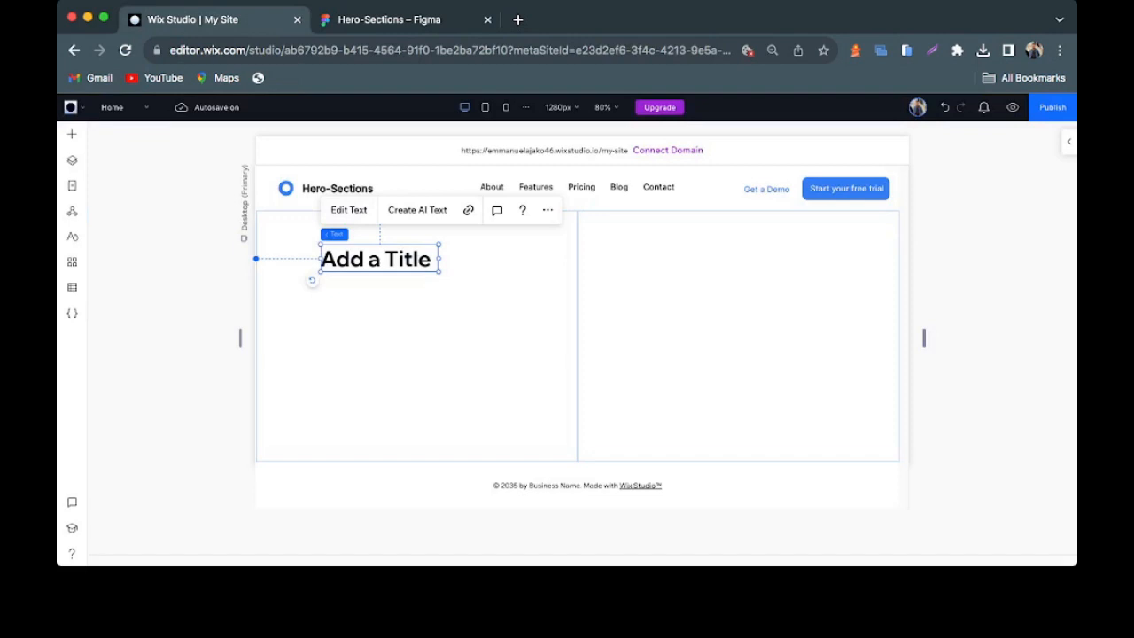
key("Return")
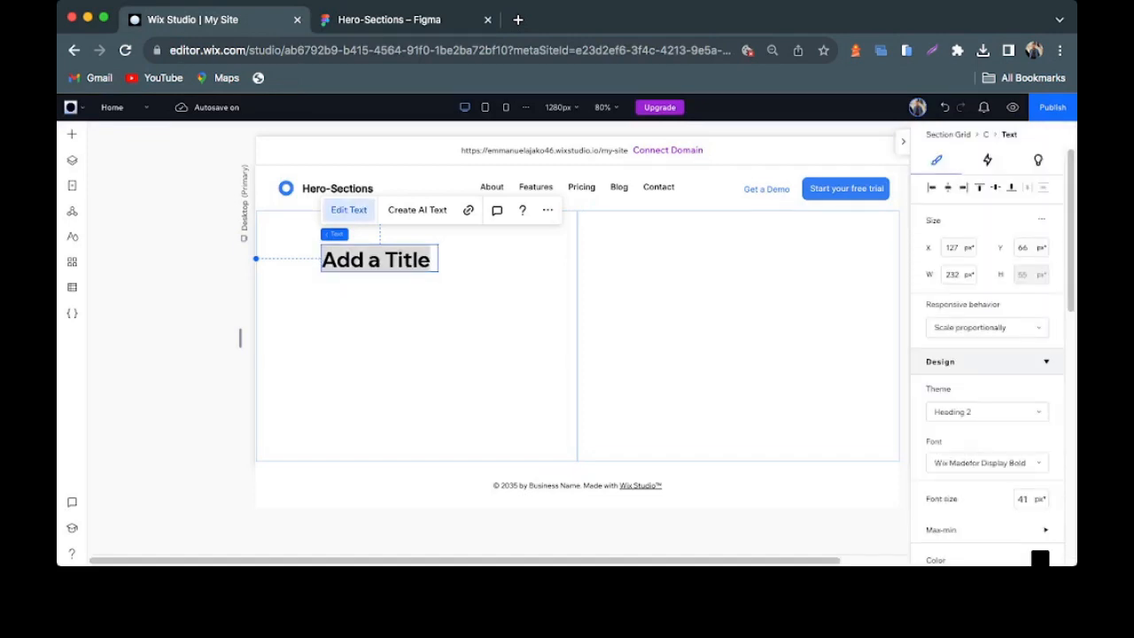
key("cmd+v")
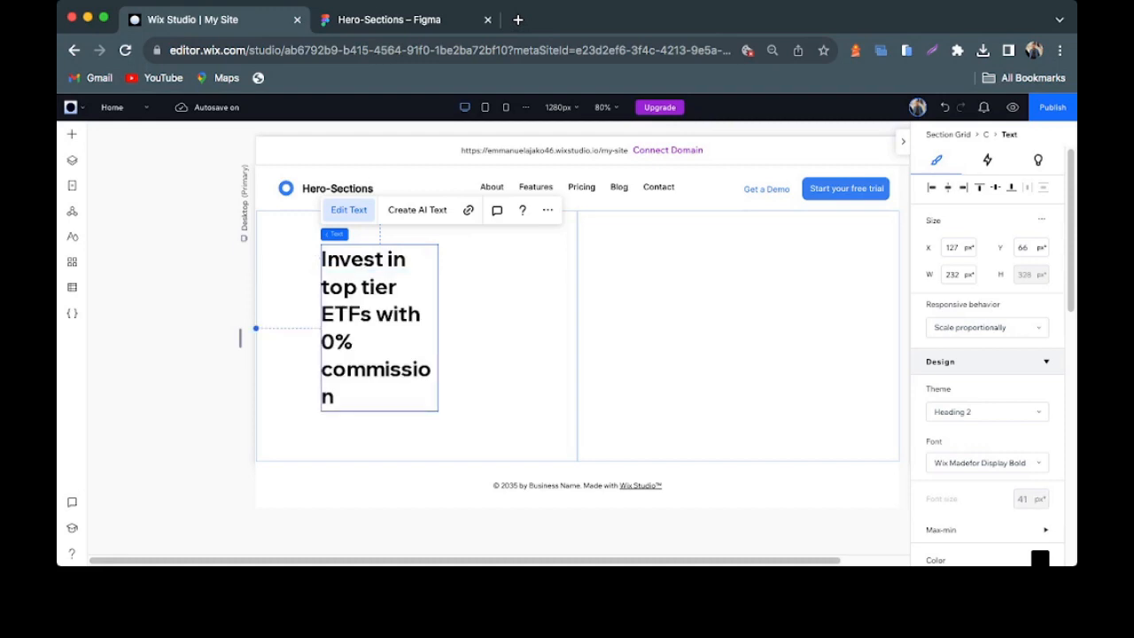
- Widen the heading's text box to about 425 px and move it to about X 49, Y 50 in its cell
left_click(504, 341)
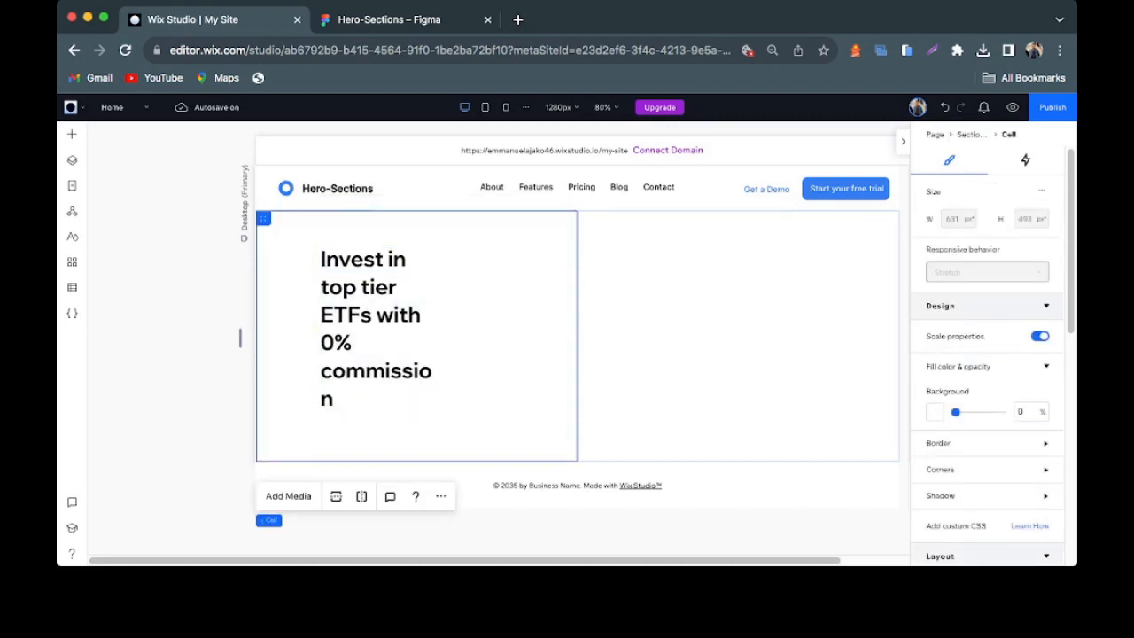
left_click(378, 328)
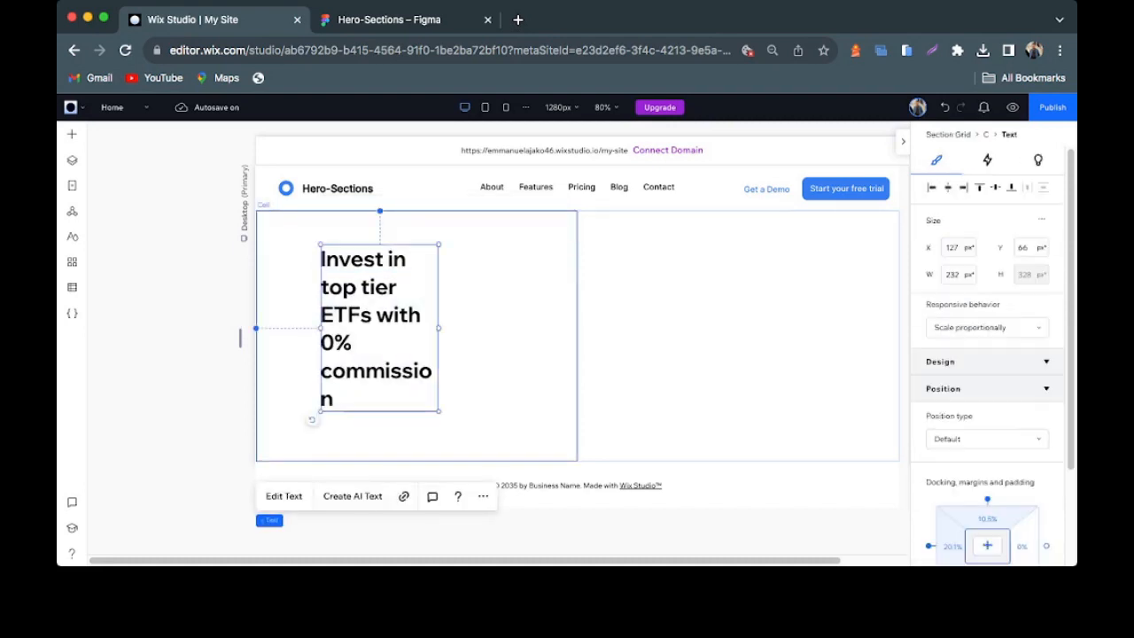
left_click_drag(438, 328, 537, 328)
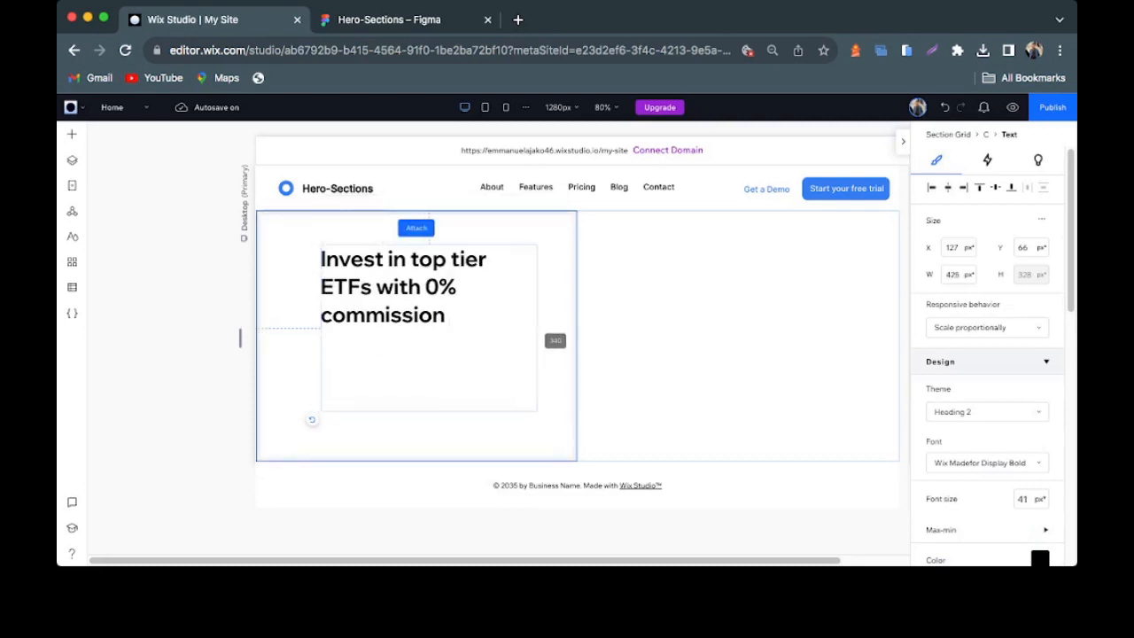
left_click_drag(398, 286, 359, 280)
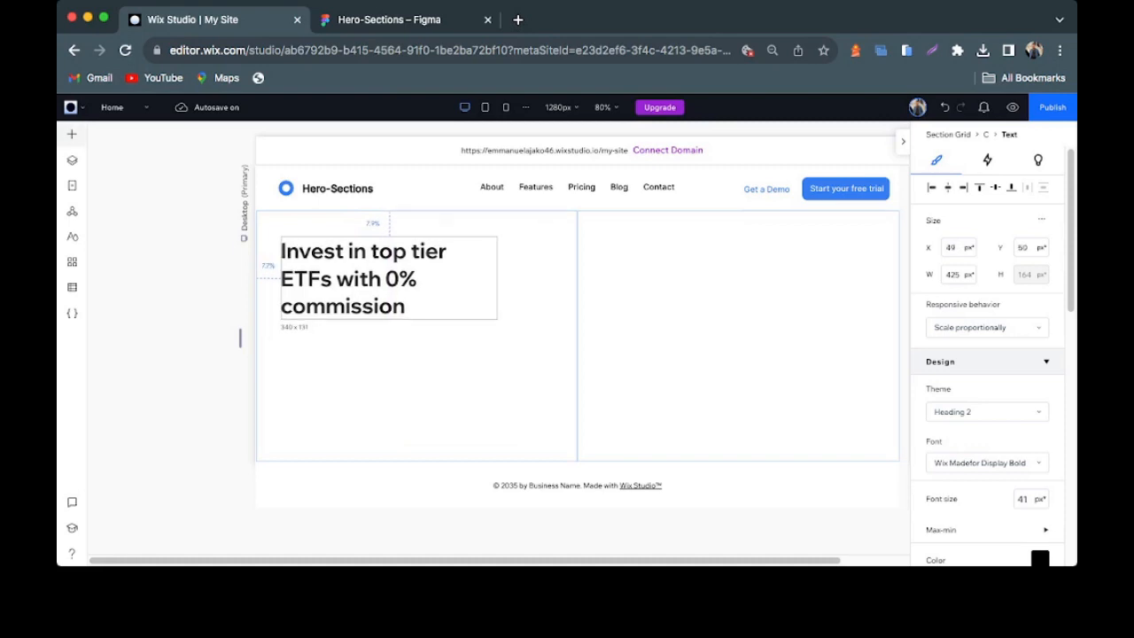
- Add a paragraph text element directly below the heading in the first column
left_click(71, 134)
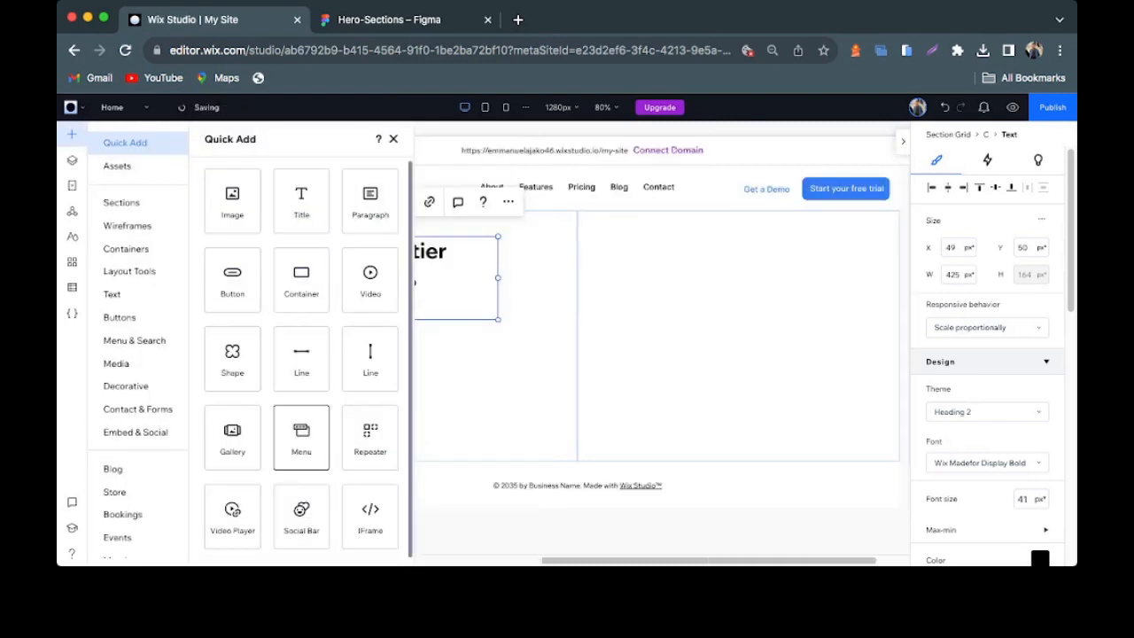
scroll(301, 434, "down", 1)
left_click_drag(370, 197, 348, 358)
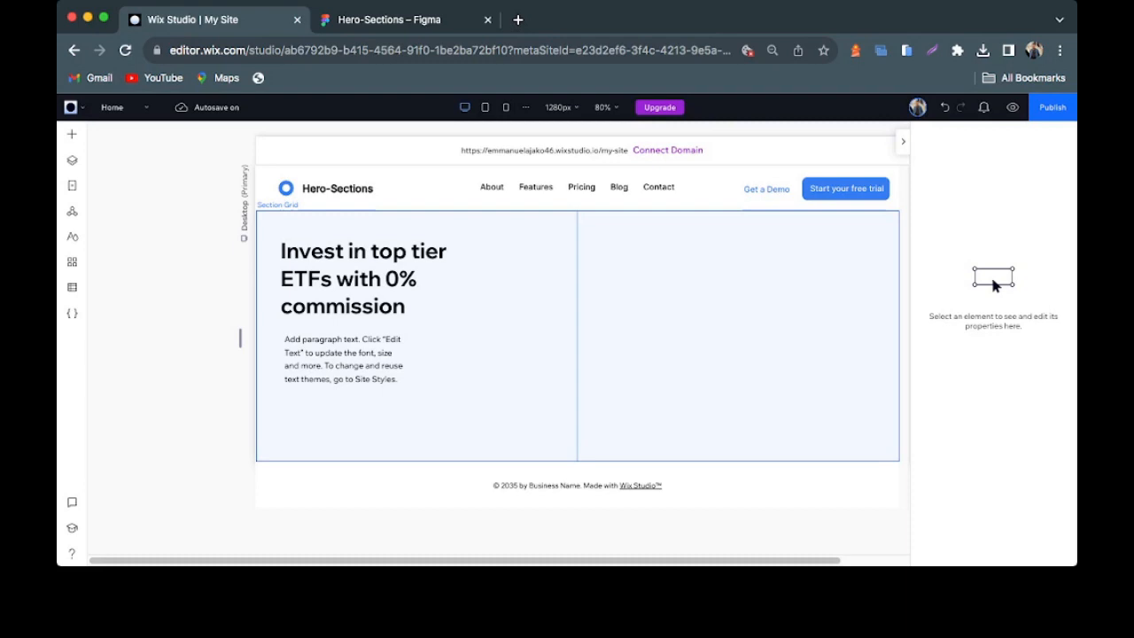
- Switch to Figma and copy the whole supporting text beneath the heading of hero design 1
left_click(388, 20)
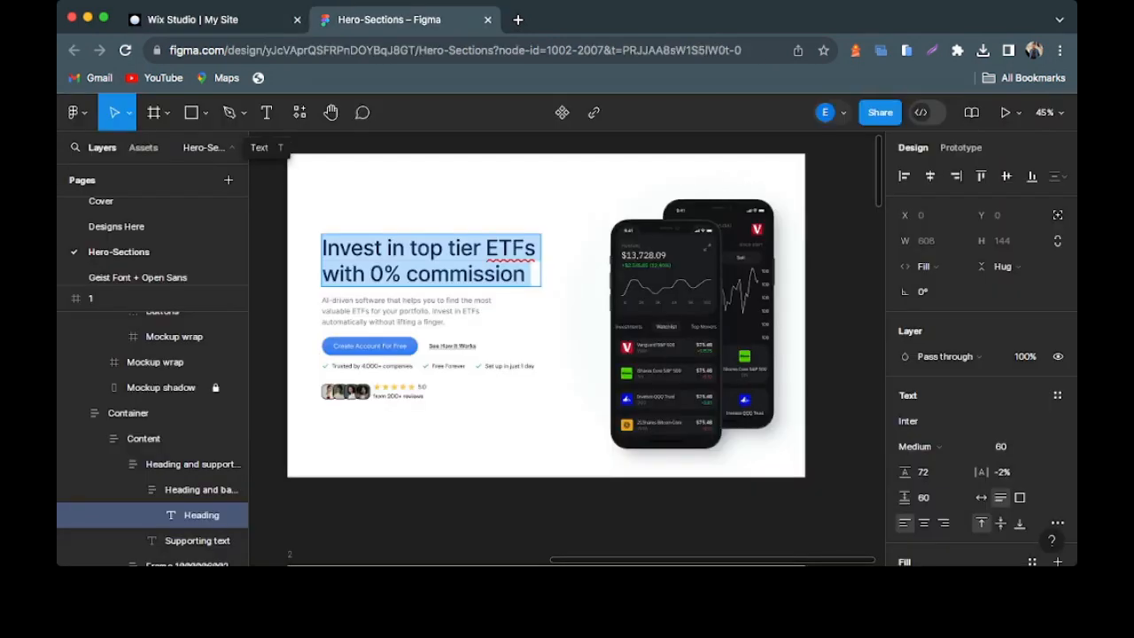
left_click(408, 311)
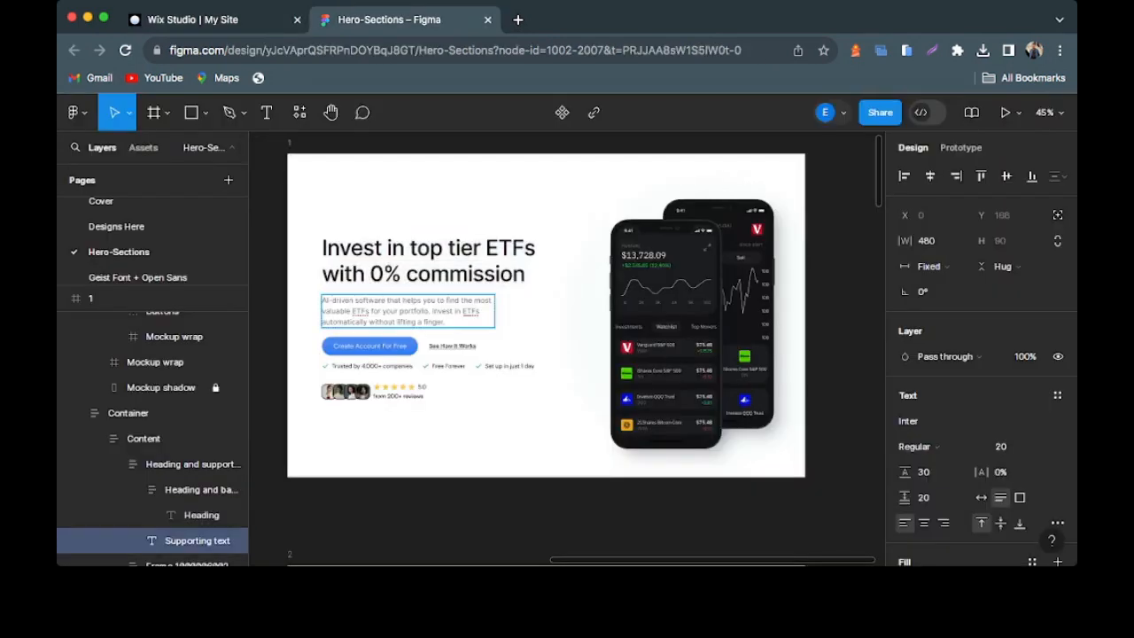
key("super+a")
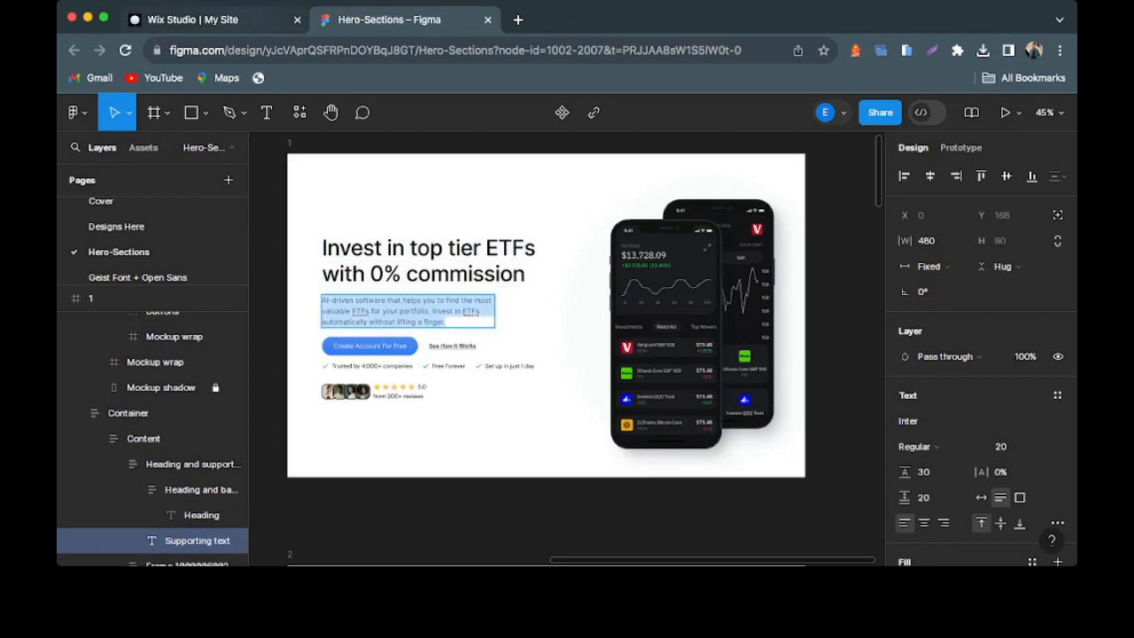
- Switch to Wix Studio and replace the placeholder paragraph with the copied supporting text beginning "AI-driven software that helps you to find", undoing its accidental deletion
left_click(213, 19)
left_click(344, 359)
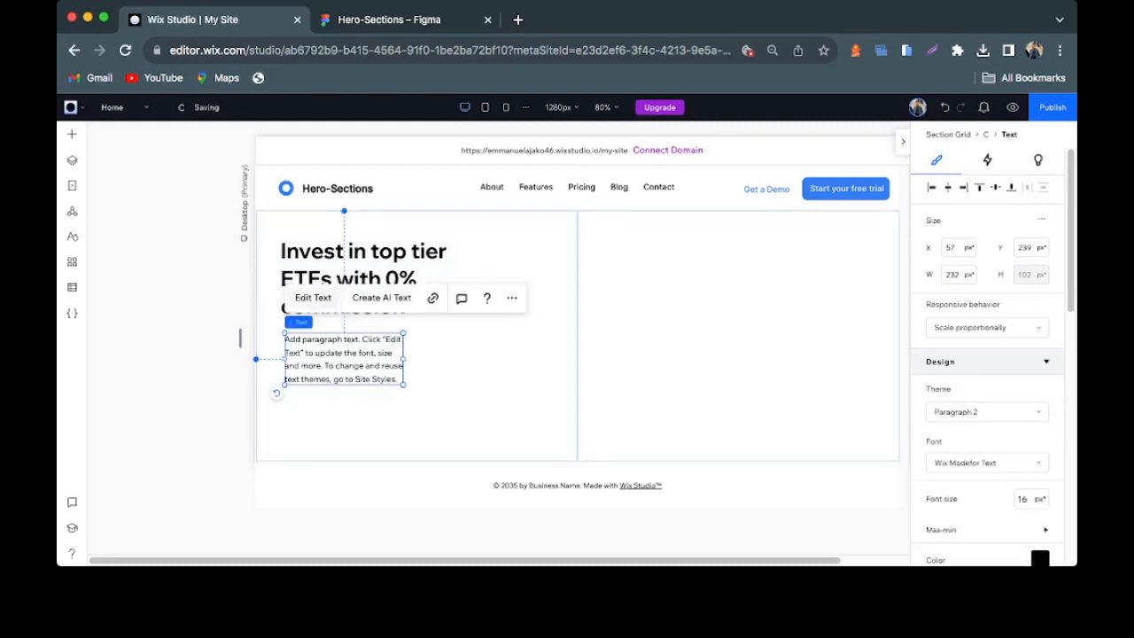
left_click(313, 298)
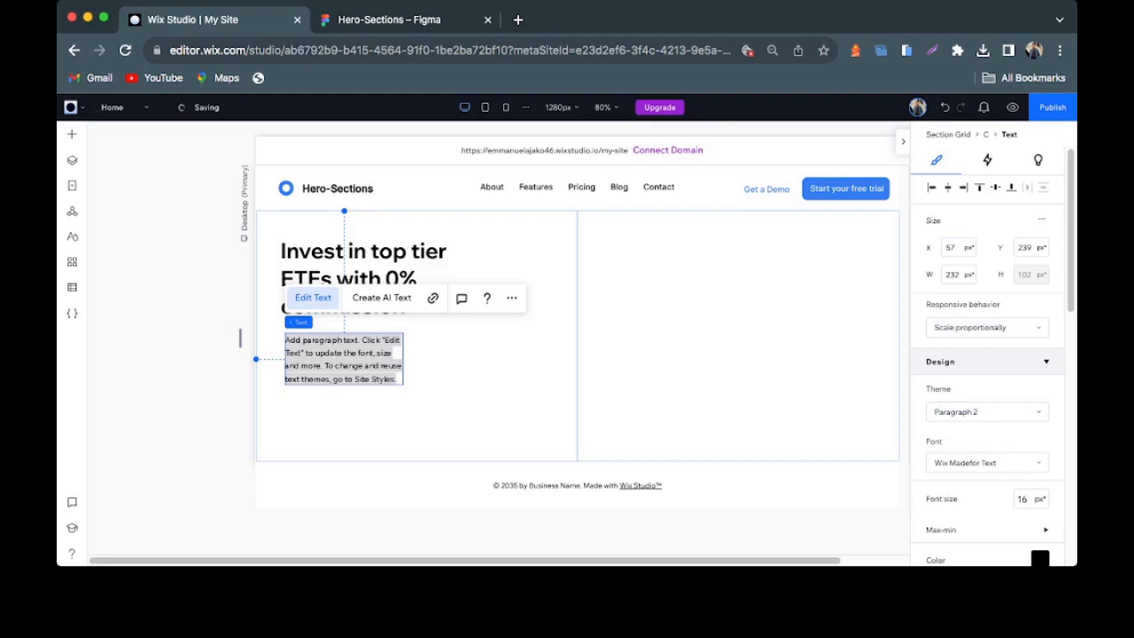
type("AI driven software that helps you to find the most valuable ETFs for your portfolio. Invest in ETFs automatically without lifting a finger.")
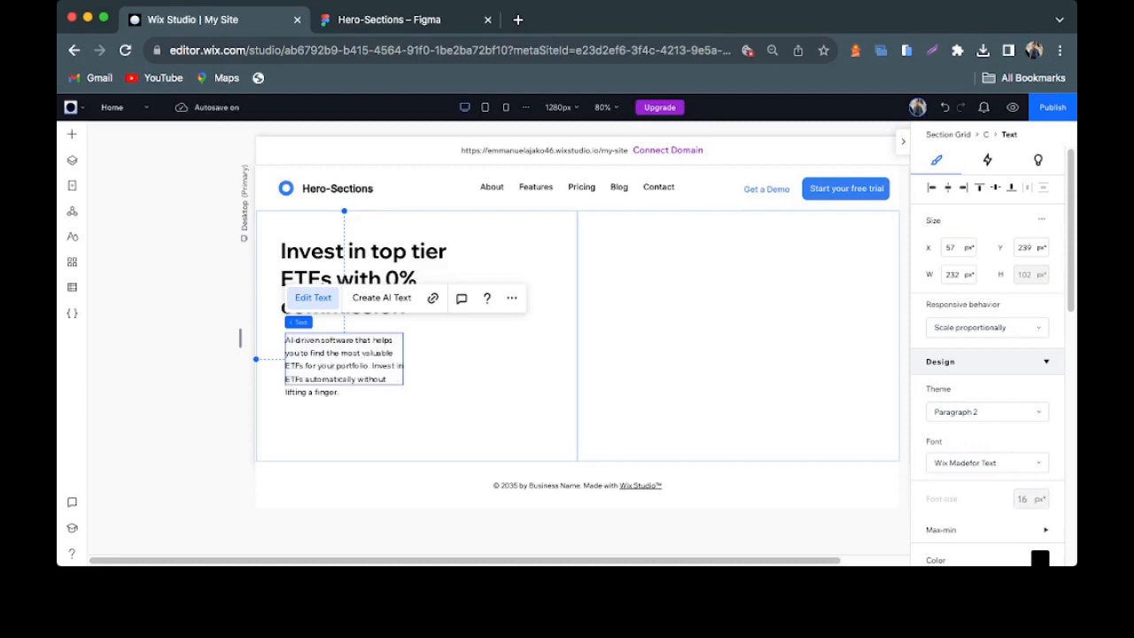
key("Delete")
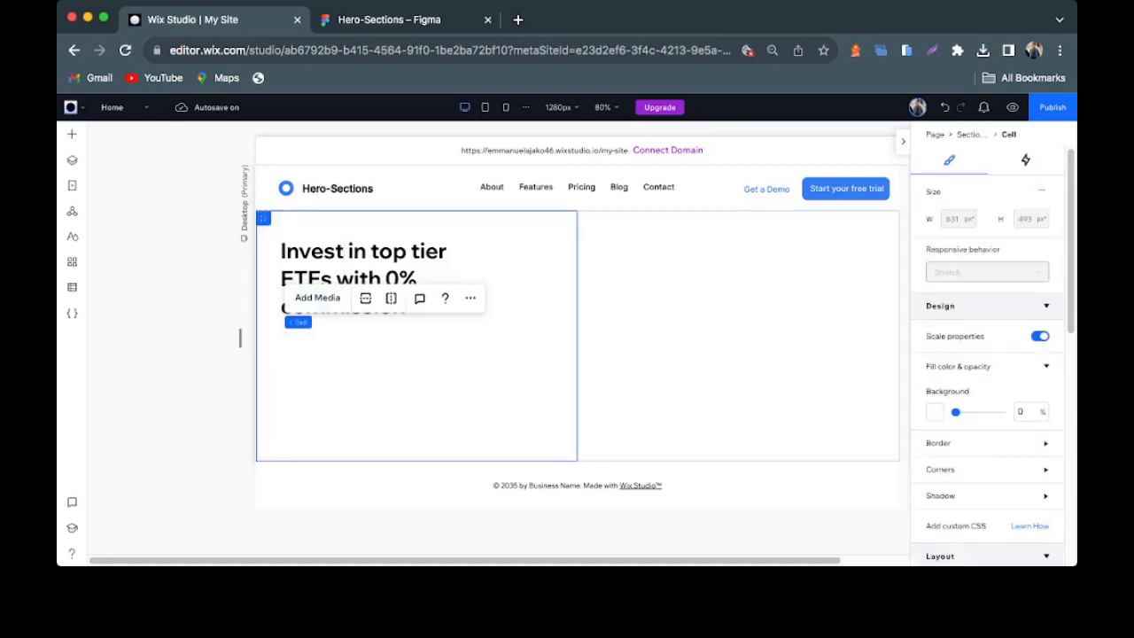
key("super+z")
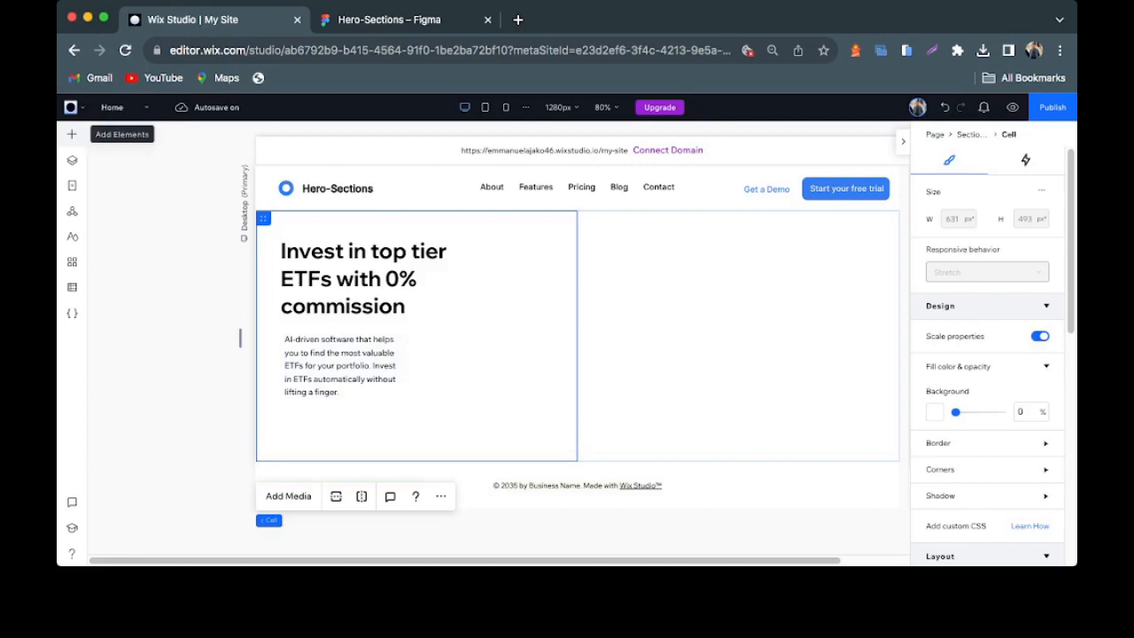
- Add the rounded yellow RSVP styled button below the paragraph in the first column
left_click(72, 134)
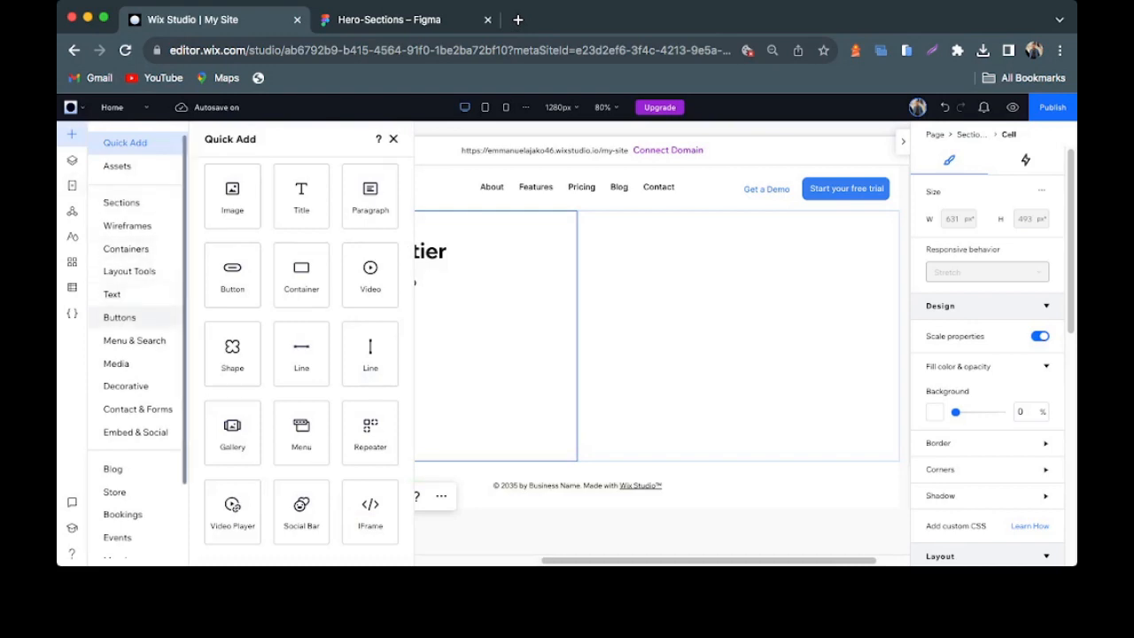
left_click(119, 317)
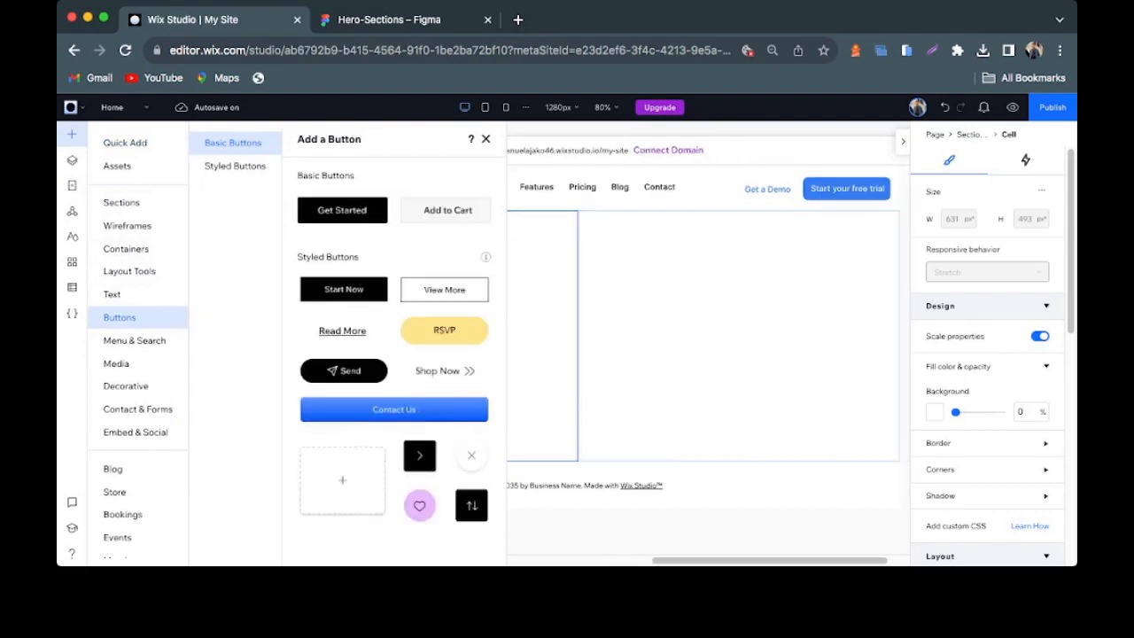
left_click_drag(444, 329, 993, 280)
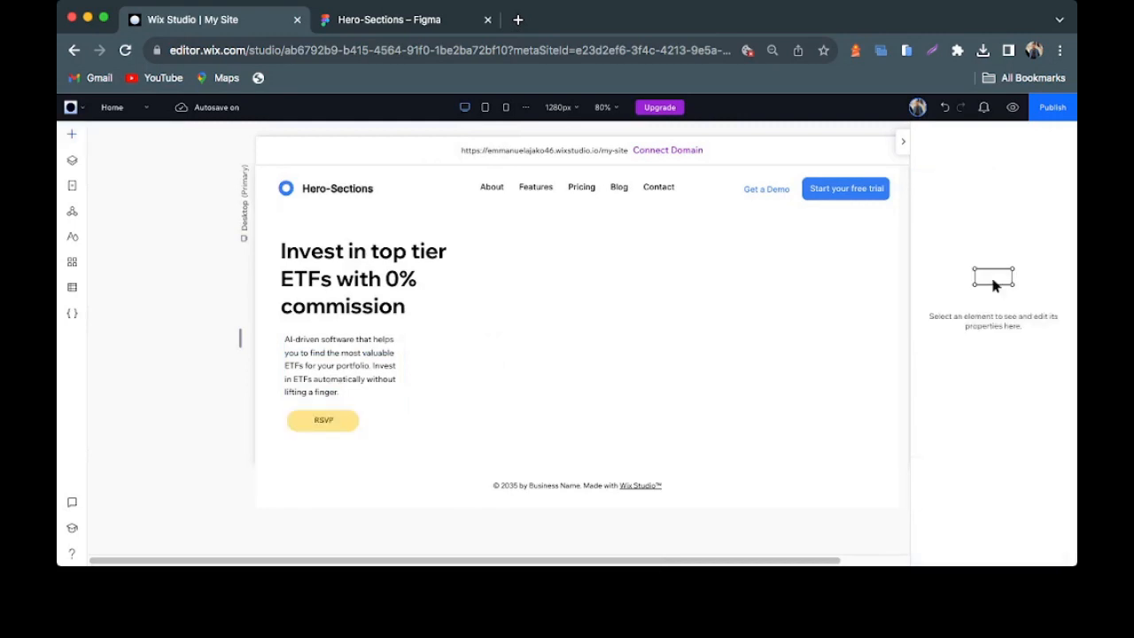
- Set the heading's font size to 60 px, widen its text box and move it slightly up in the first column
key("super+Tab")
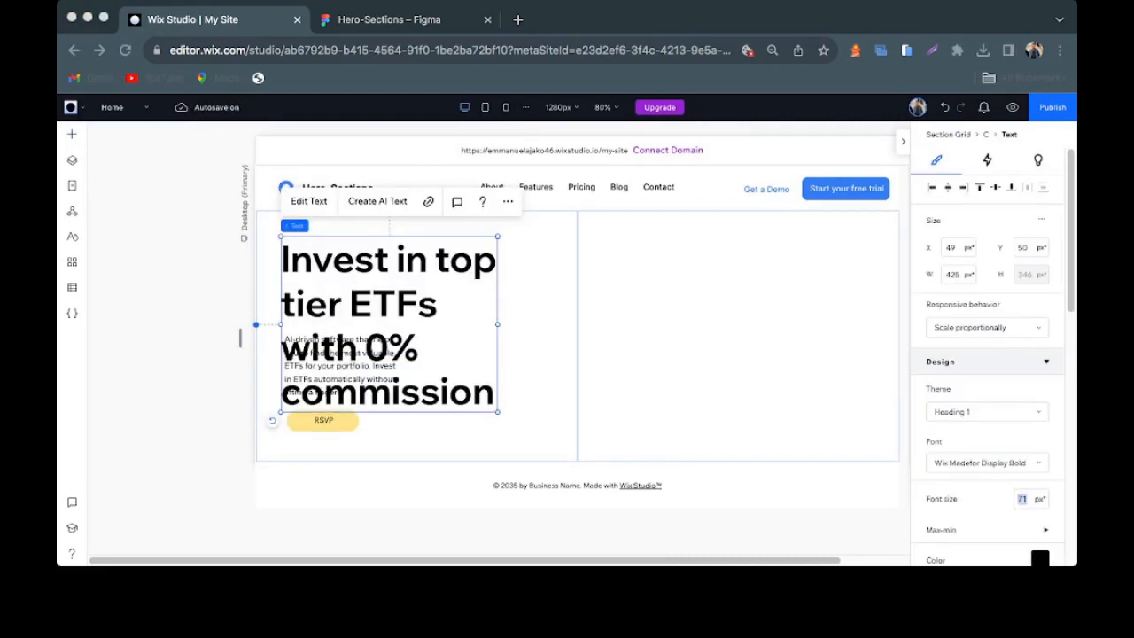
left_click(1023, 499)
type("60")
key("Return")
left_click_drag(498, 311, 573, 310)
left_click_drag(425, 290, 416, 278)
- Switch to Figma and select the fill colour code of the supporting text in hero design 1
left_click(389, 20)
left_click(417, 311)
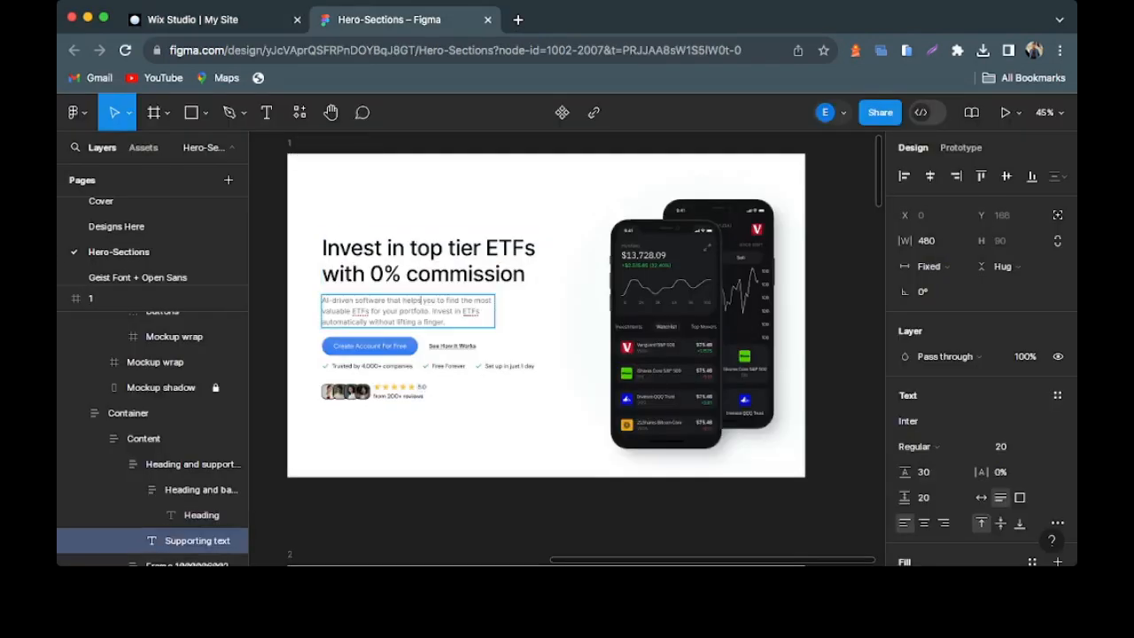
scroll(966, 443, "down", 2)
left_click(936, 498)
- Switch to Wix Studio, widen the paragraph to about 424 px and place it just below the heading
left_click(193, 20)
left_click(354, 365)
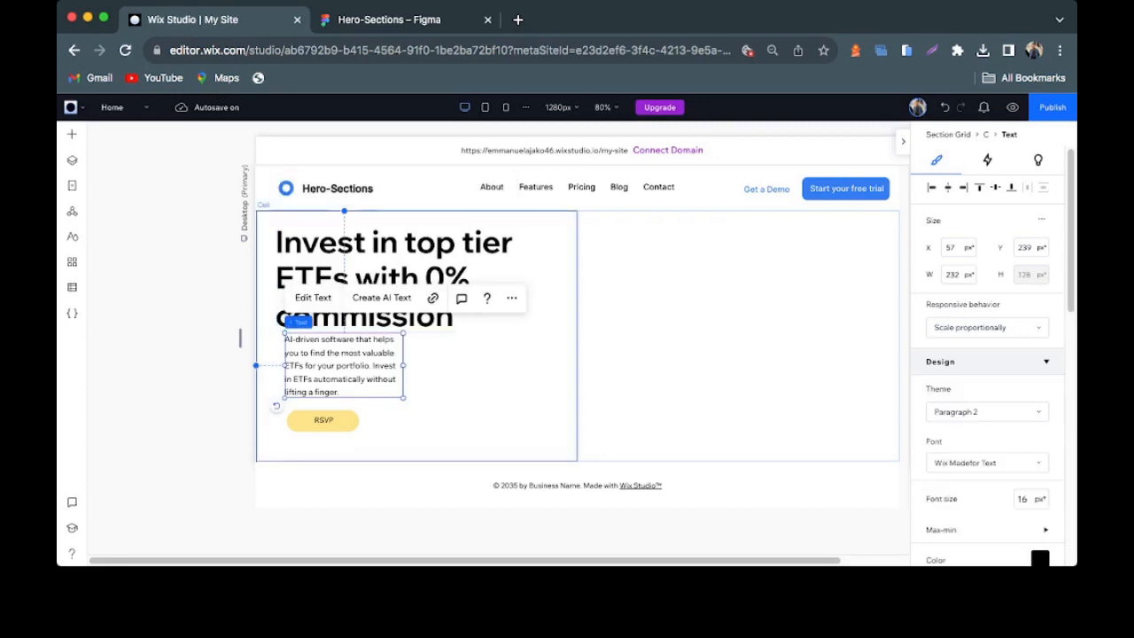
mouse_move(405, 365)
left_mouse_down()
mouse_move(500, 366)
mouse_move(386, 359)
left_mouse_up()
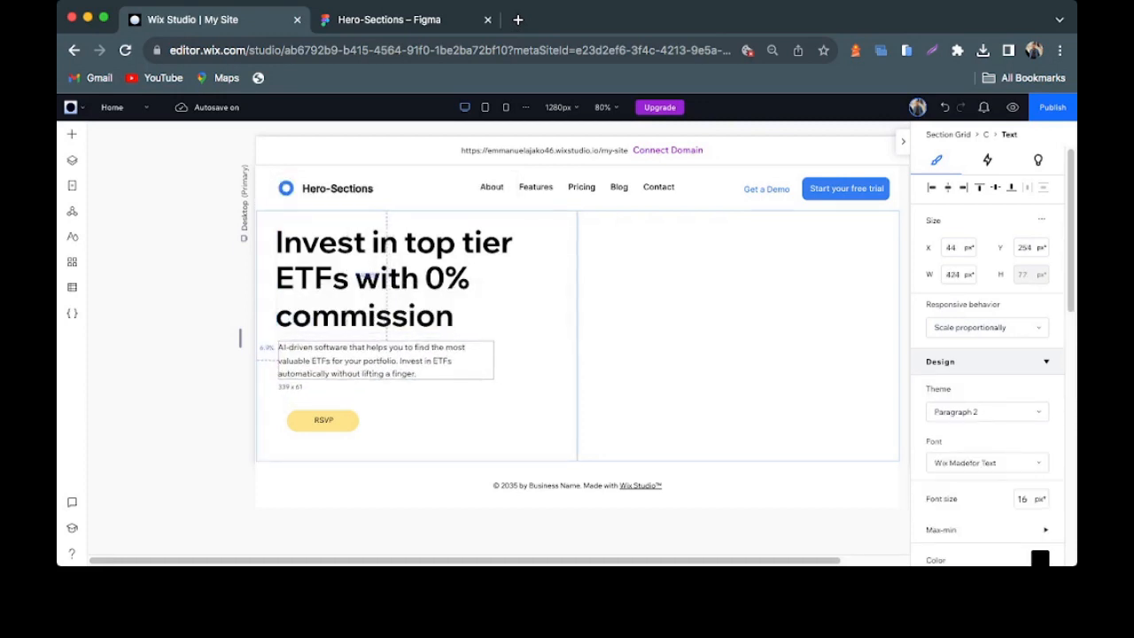
- Change the paragraph's font to Inter Regular
left_click(986, 412)
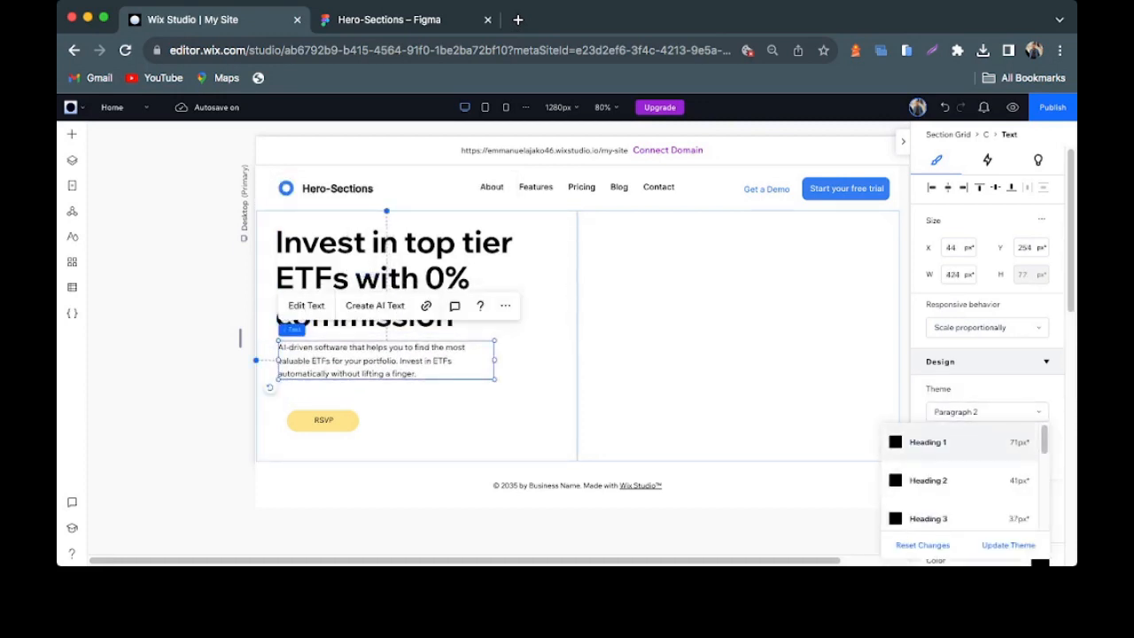
left_click(986, 411)
left_click(982, 462)
type("Inter")
key("Down")
left_click(917, 205)
scroll(987, 372, "down", 1)
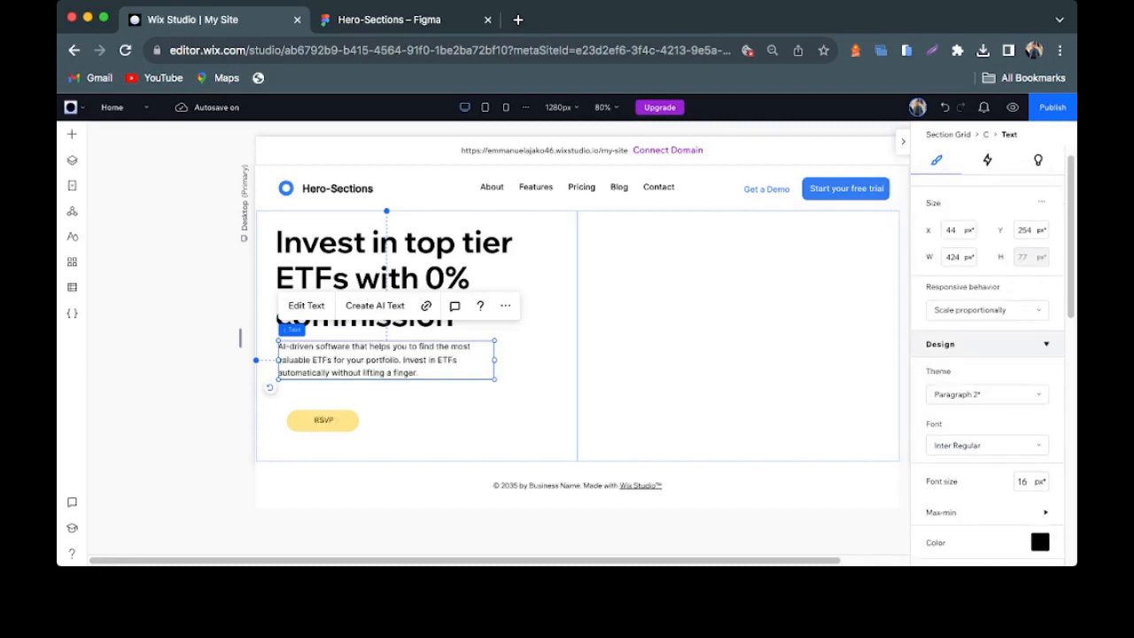
- Set the paragraph's text colour to the theme grey #6E6E6E
left_click(1040, 541)
left_click(1000, 368)
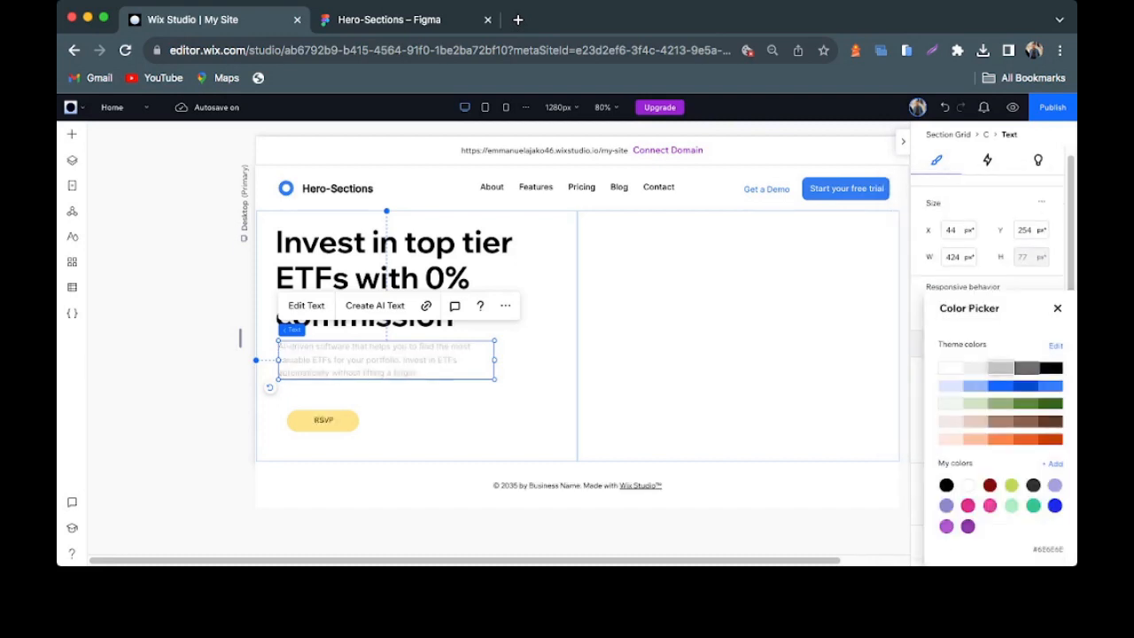
left_click(1025, 368)
left_click(1057, 309)
- Move the RSVP button up directly beneath the paragraph, flush with the paragraph's left edge
left_click(323, 421)
left_click_drag(323, 421, 315, 400)
scroll(987, 373, "down", 1)
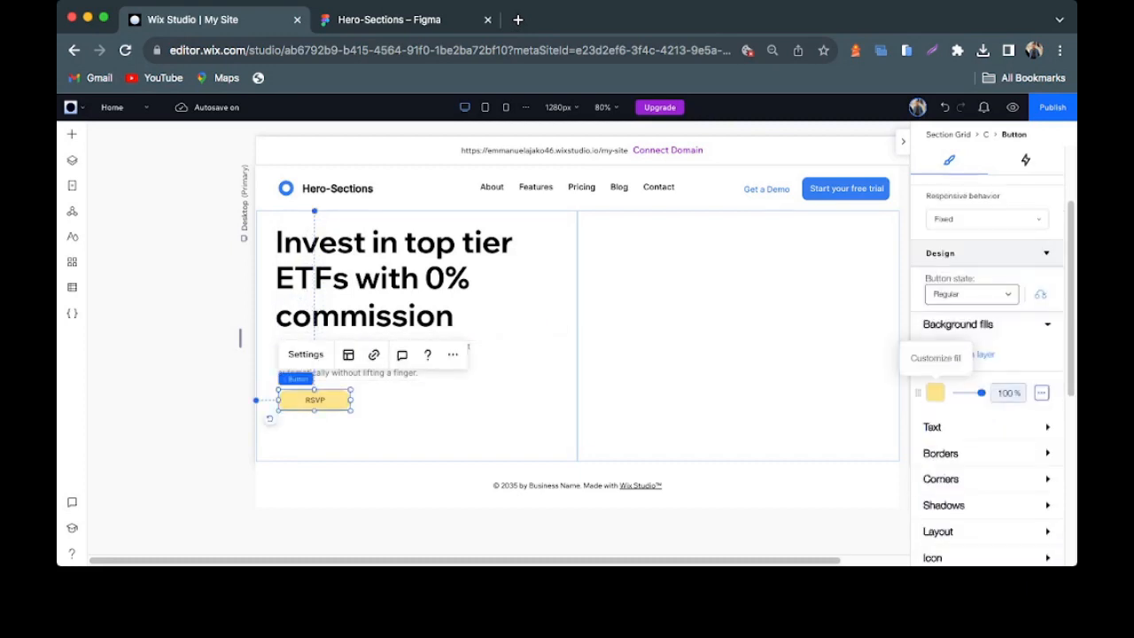
- Fill the RSVP button with theme blue #387FF5 and enlarge it to about twice its width and slightly taller
left_click(935, 392)
left_click(1050, 379)
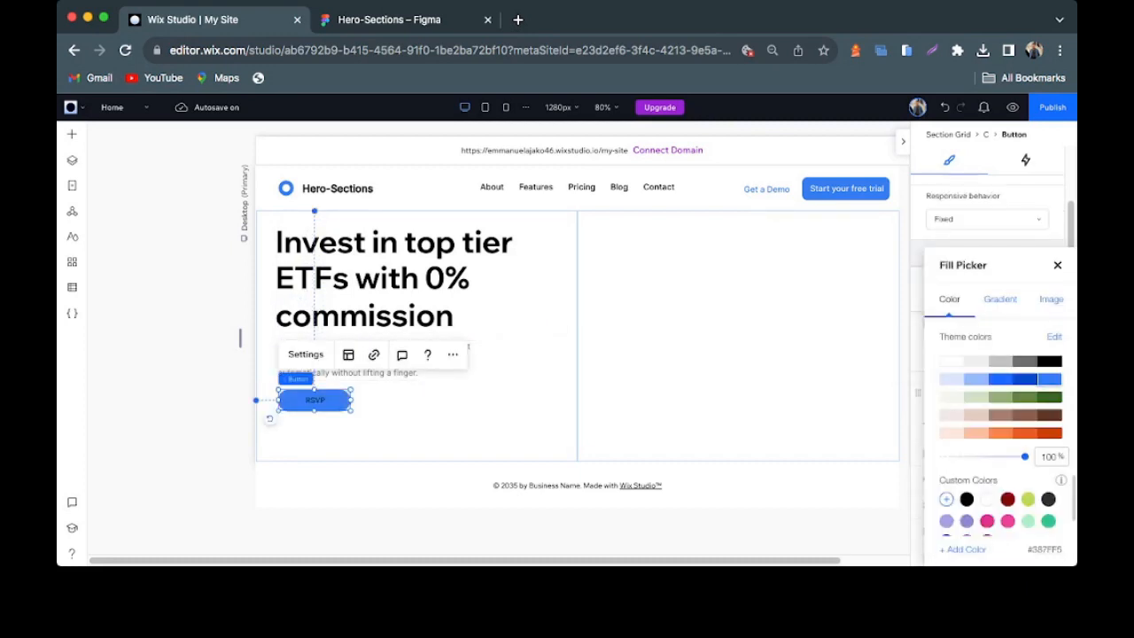
mouse_move(351, 400)
left_mouse_down()
mouse_move(418, 400)
mouse_move(347, 418)
left_mouse_up()
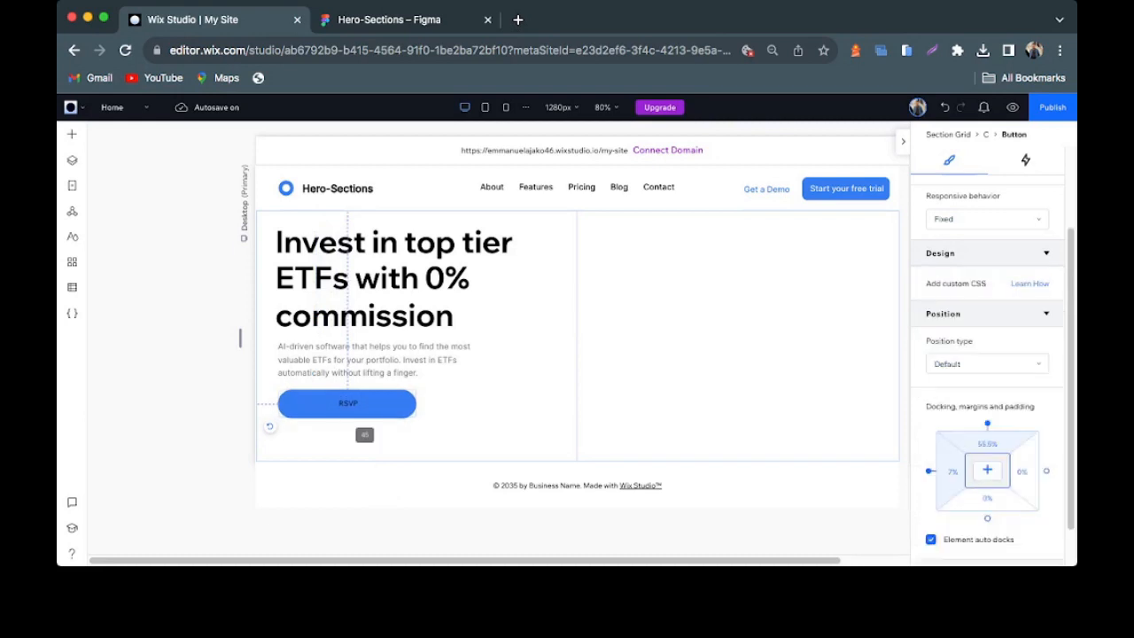
left_click_drag(416, 404, 430, 404)
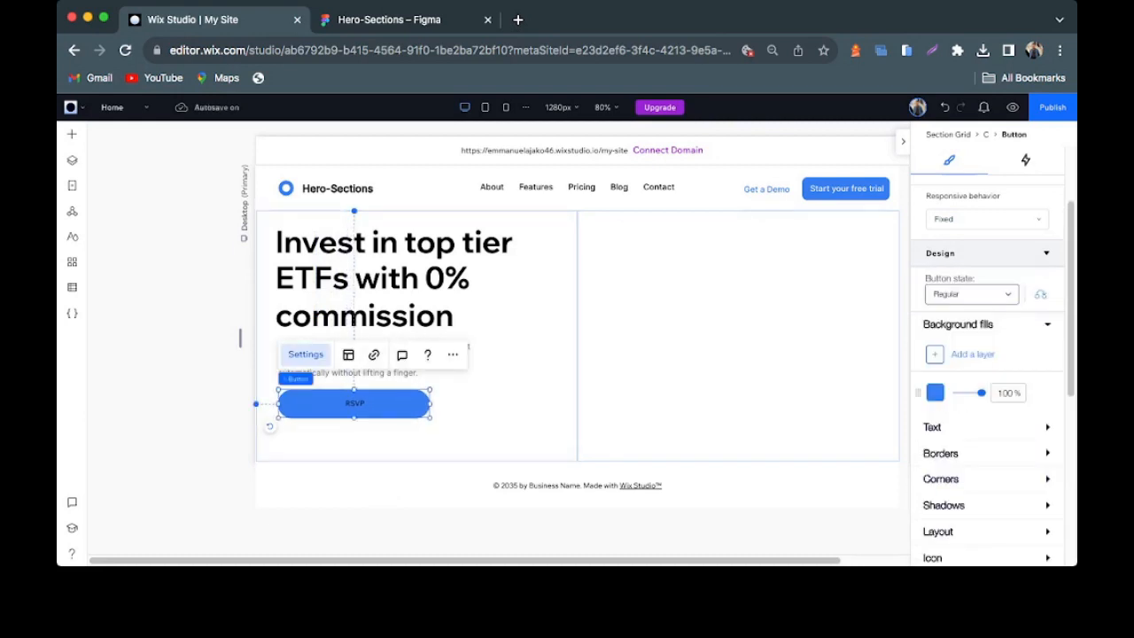
- Change the blue button's label to "Create Account for free", checking the wording against the Figma design
left_click(306, 354)
type("Create")
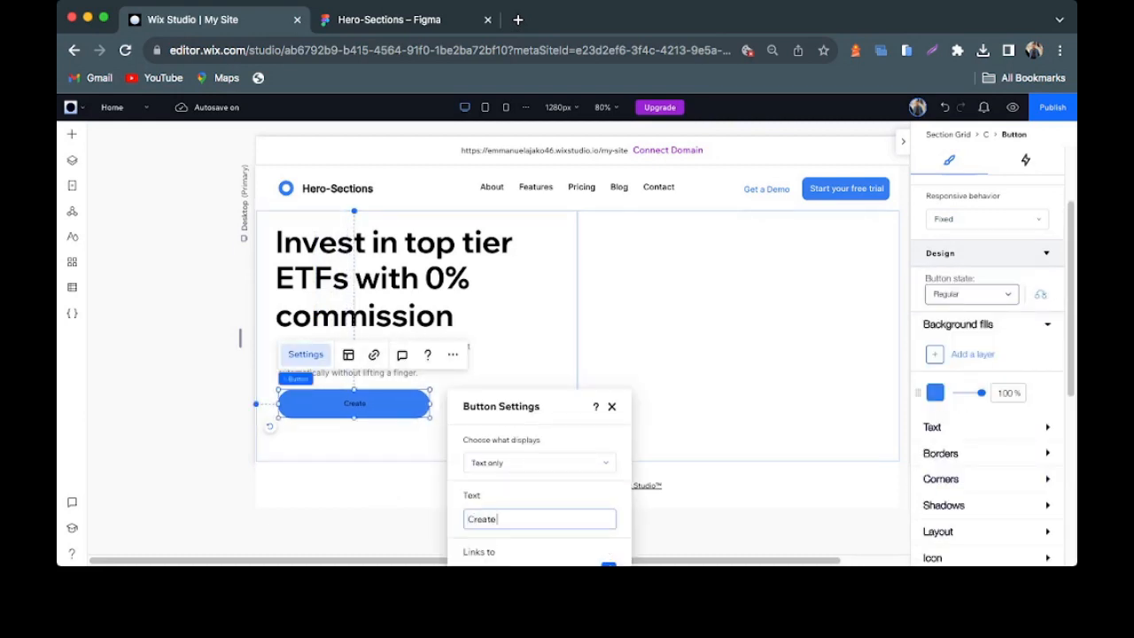
left_click(390, 20)
left_click(194, 20)
type("a")
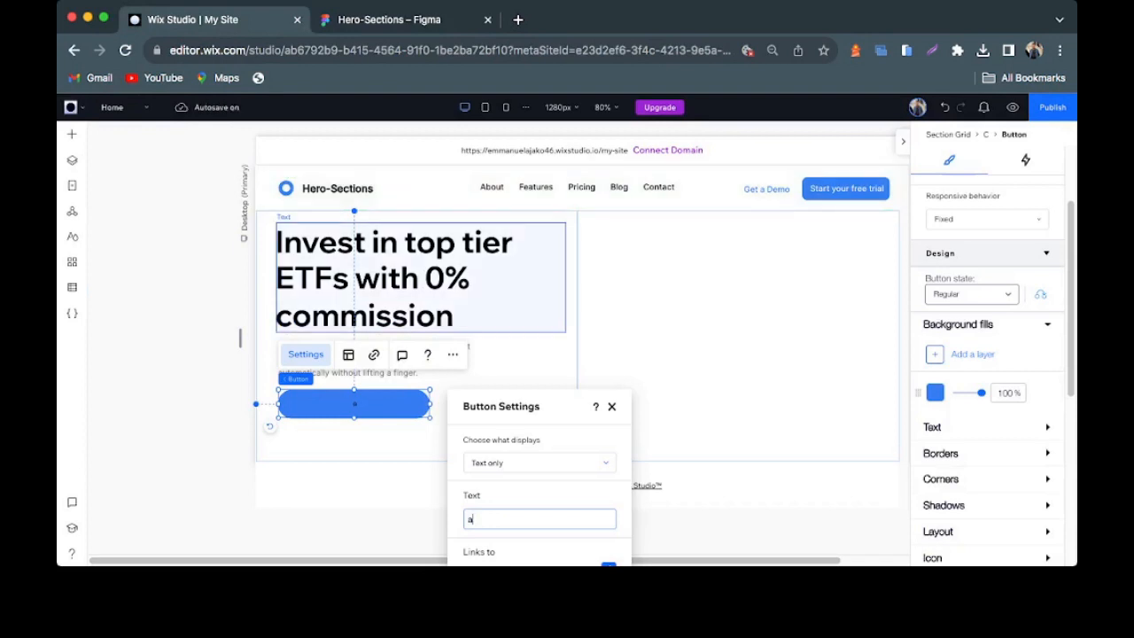
key("BackSpace")
type("Create Account for free")
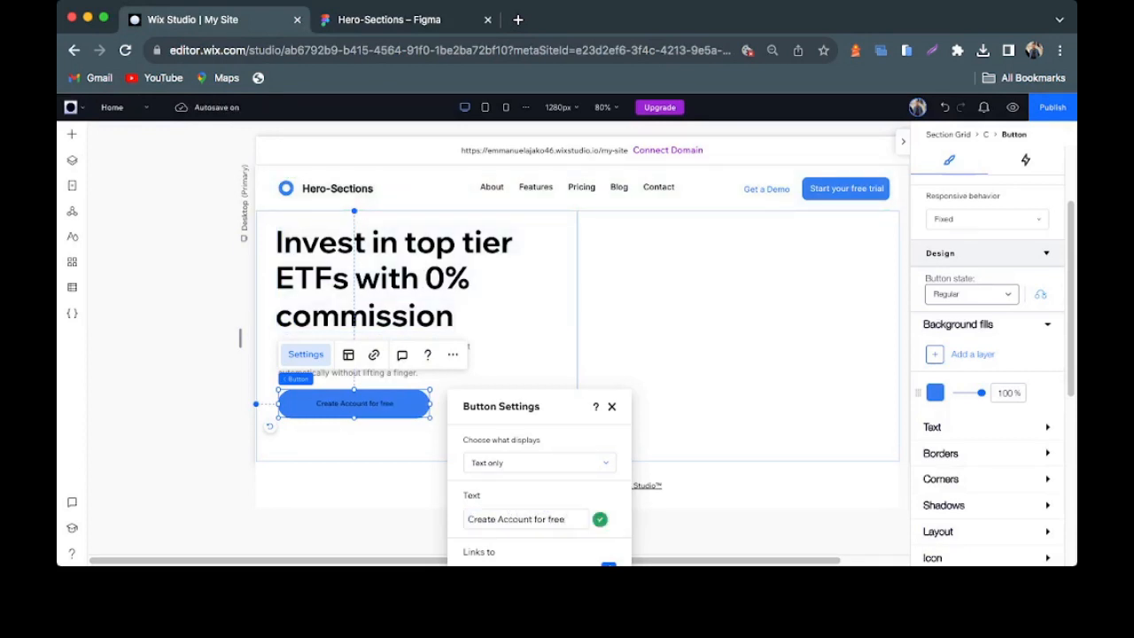
- Set the font of the "Create Account for free" button's label to Inter Regular
left_click(956, 427)
scroll(957, 416, "down", 2)
left_click(958, 360)
scroll(957, 378, "down", 20)
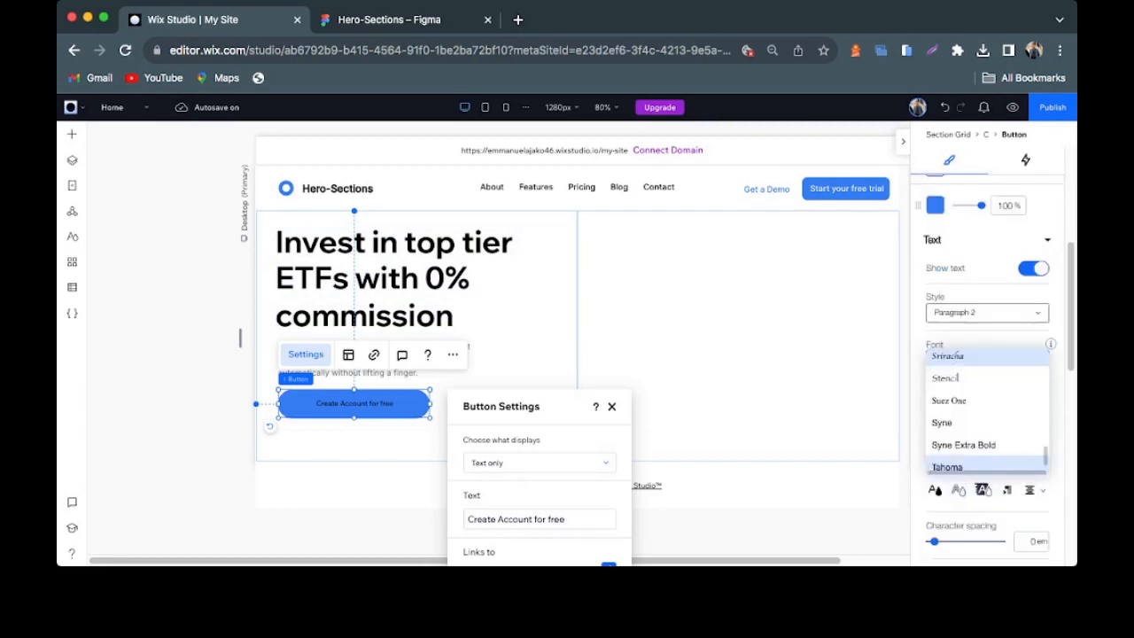
scroll(958, 378, "up", 15)
scroll(957, 406, "down", 12)
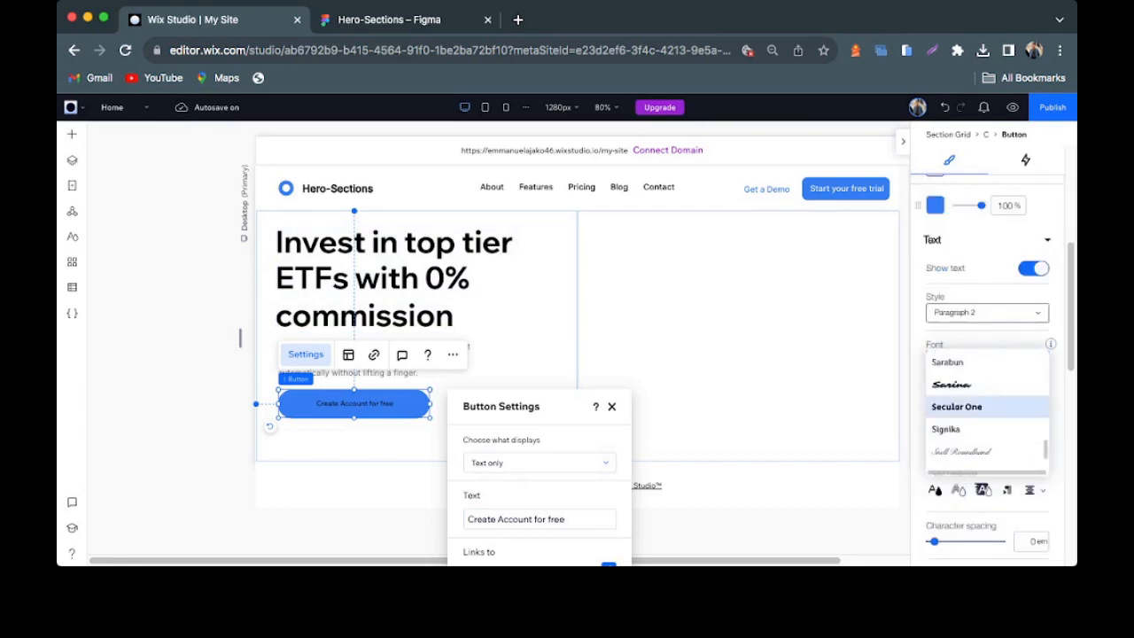
scroll(957, 407, "up", 20)
scroll(957, 382, "down", 5)
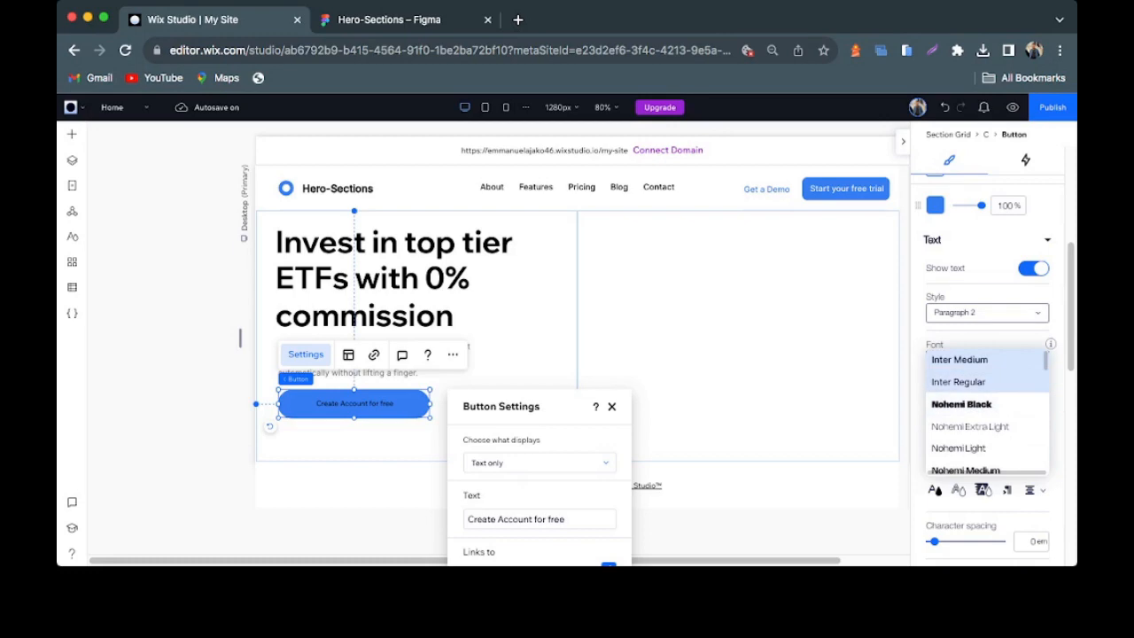
left_click(958, 382)
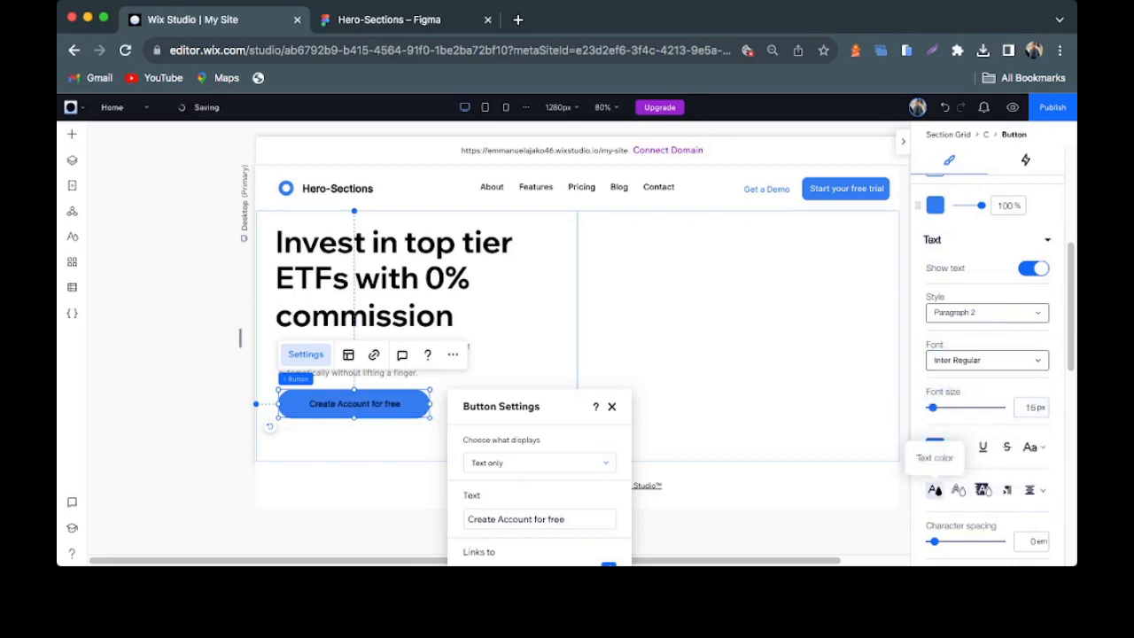
- Make the "Create Account for free" button's text white and close its settings
left_click(935, 490)
left_click(954, 375)
left_click(1073, 311)
left_click(612, 407)
- Compare with hero design 1 in Figma, return to Wix Studio and set the button's font size to 18 px
left_click(389, 20)
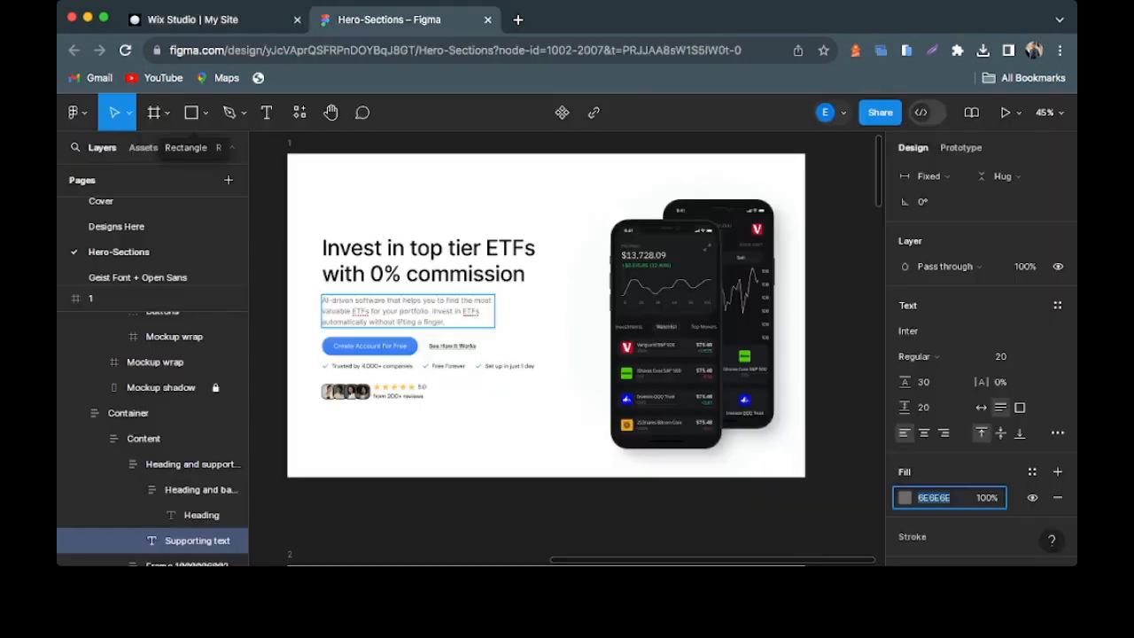
left_click(237, 20)
left_click(1031, 408)
type("18")
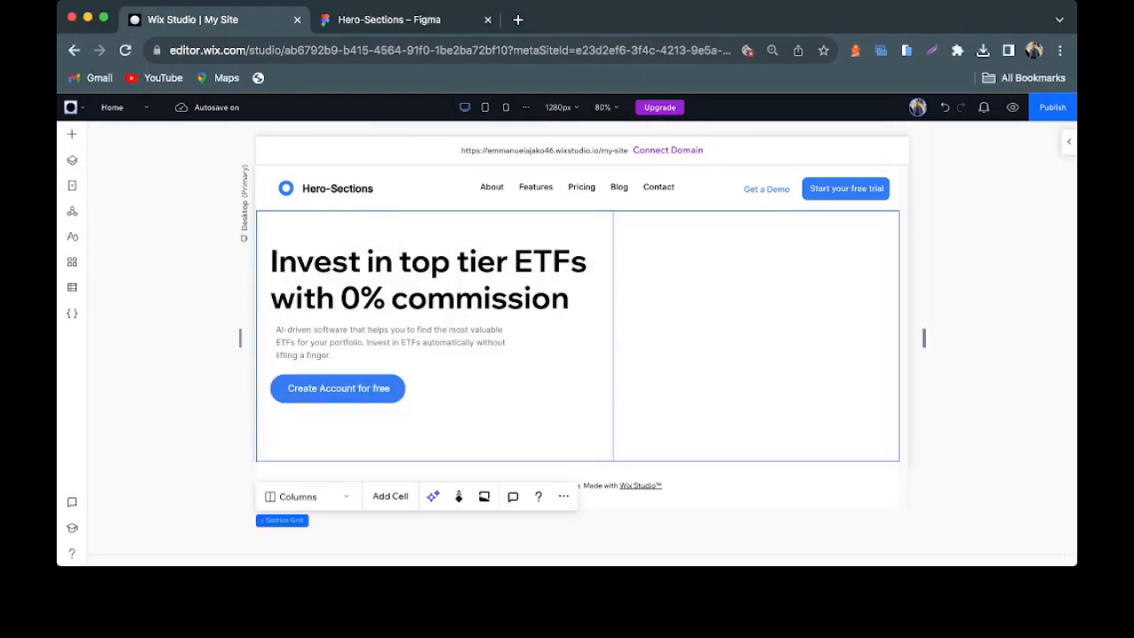
- Check the secondary button in Figma, then duplicate the "Create Account for free" button in Wix Studio and place the copy beside it on its right
left_click(479, 413)
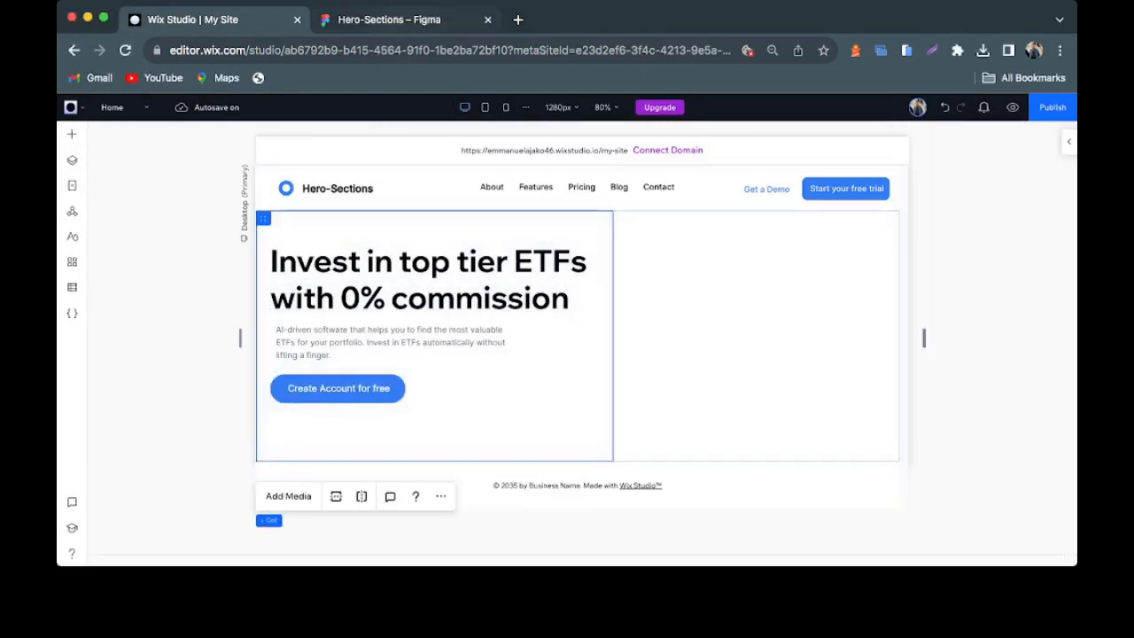
left_click(390, 20)
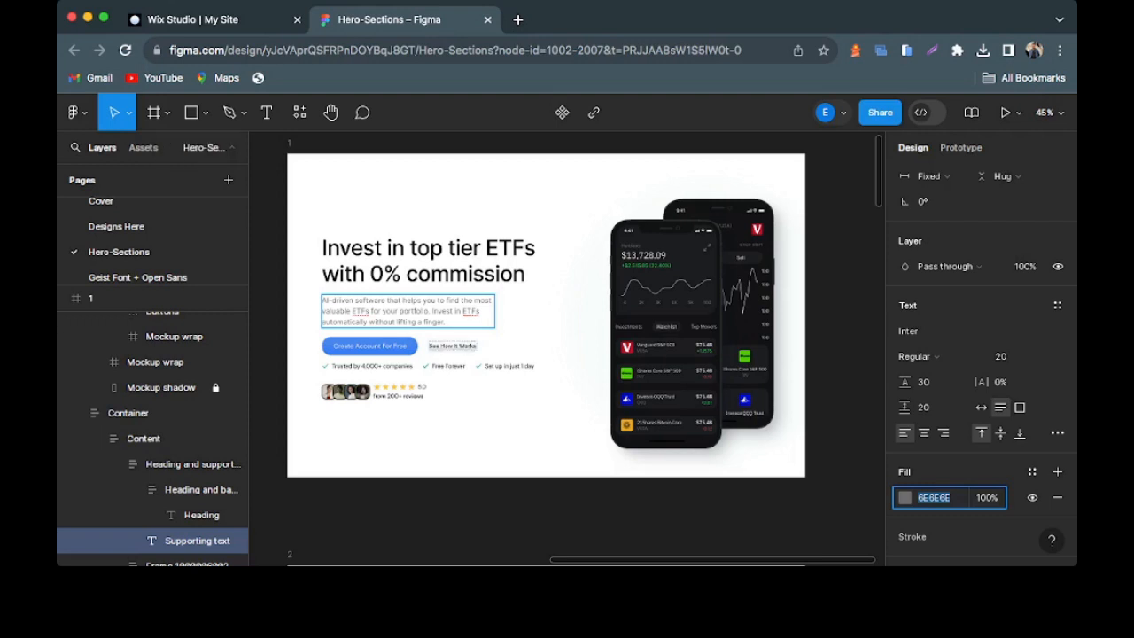
left_click(204, 20)
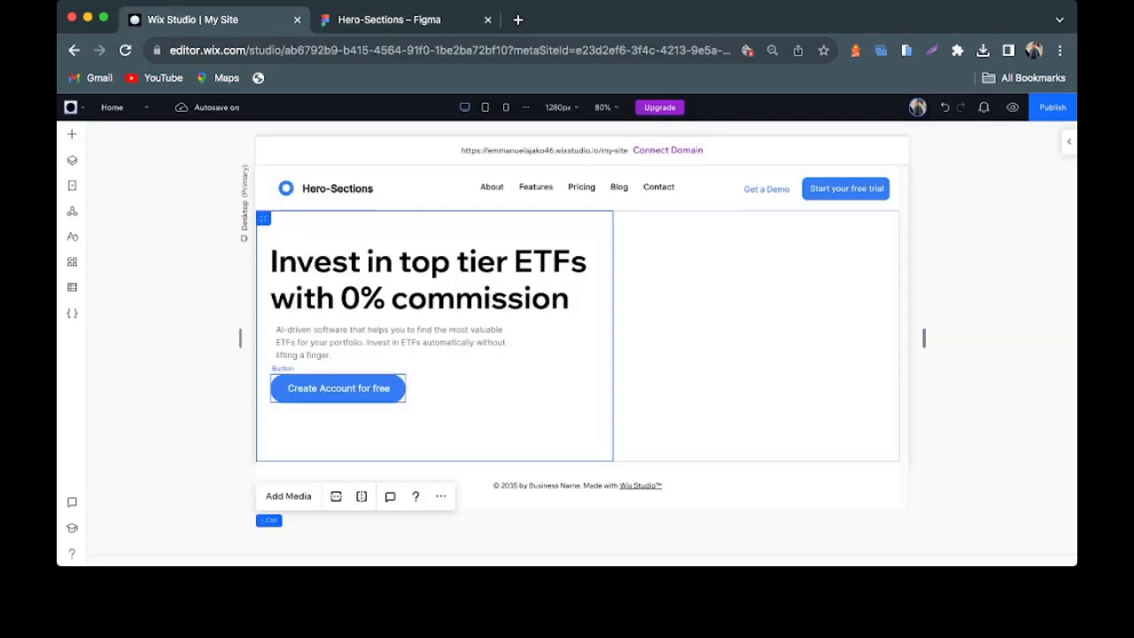
left_click(338, 388)
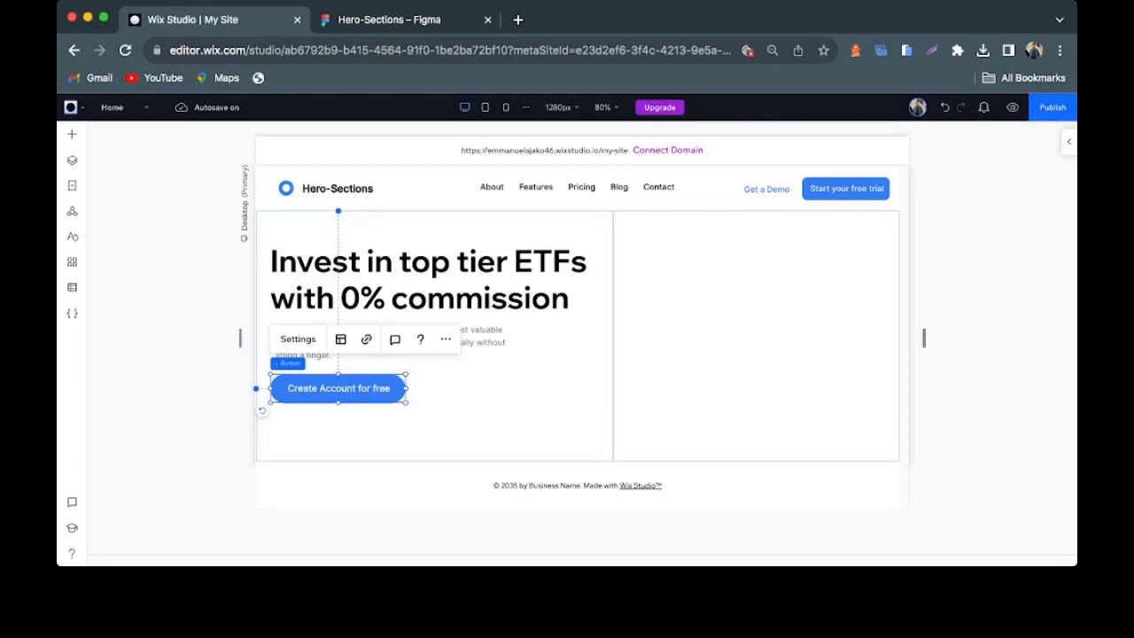
key("super+d")
left_click_drag(349, 397, 486, 388)
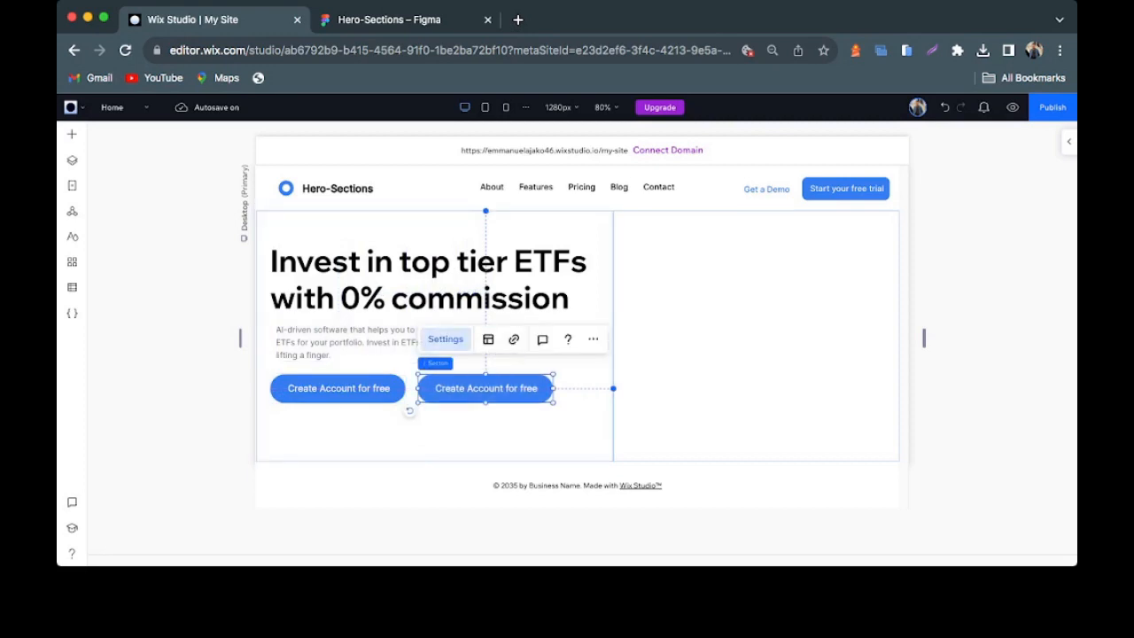
- Change the duplicated button's label to "See How it works"
left_click(445, 338)
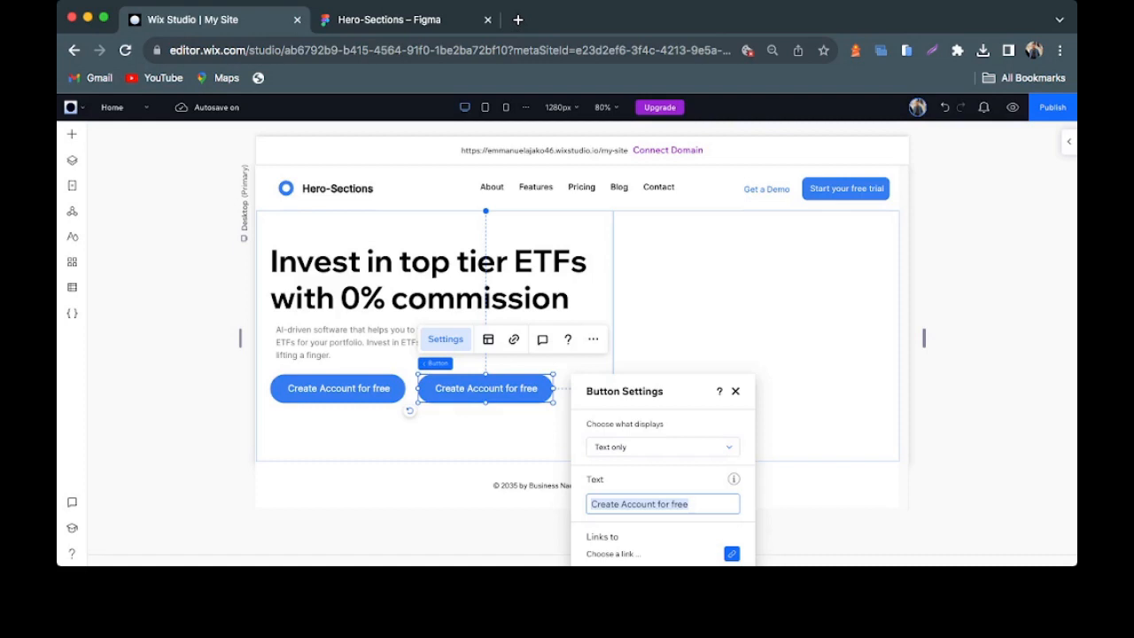
type("See How")
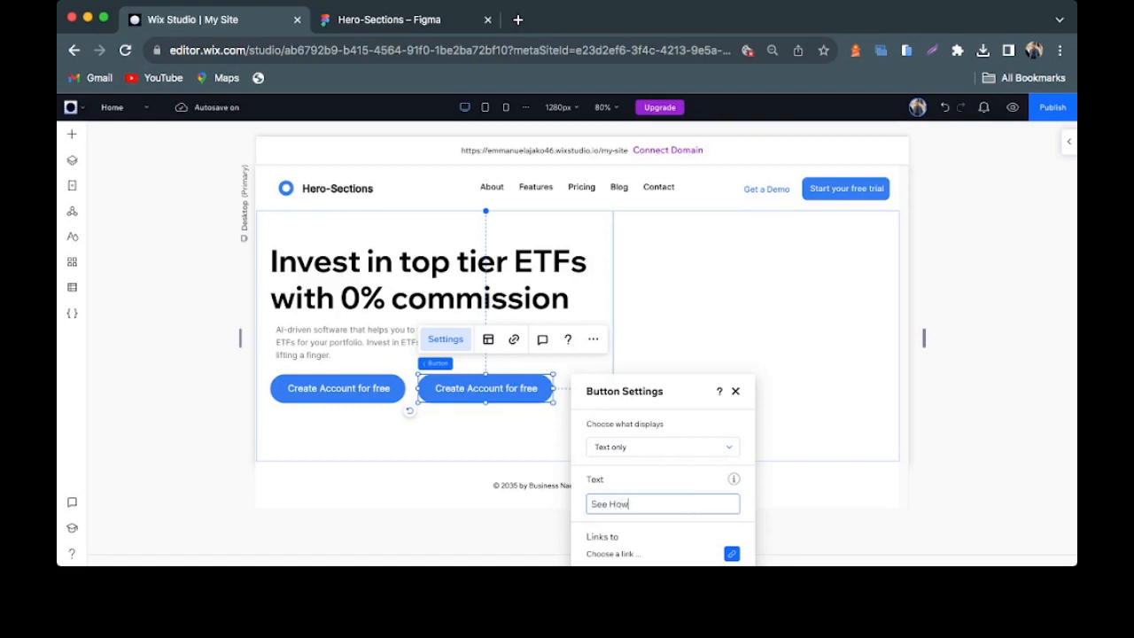
type(" it works")
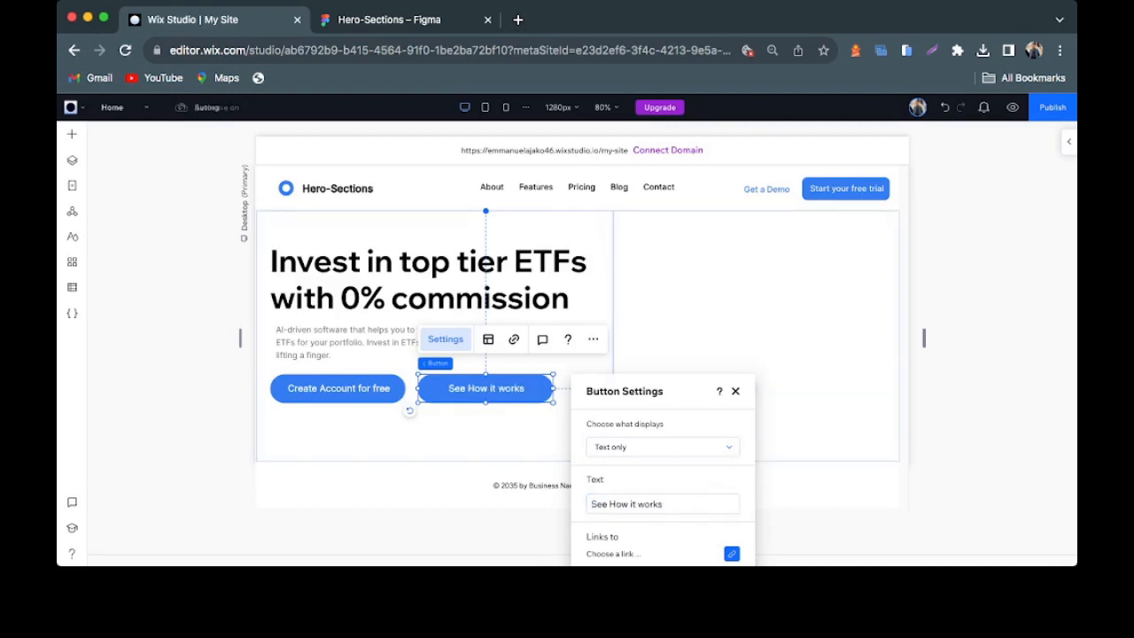
left_click(736, 390)
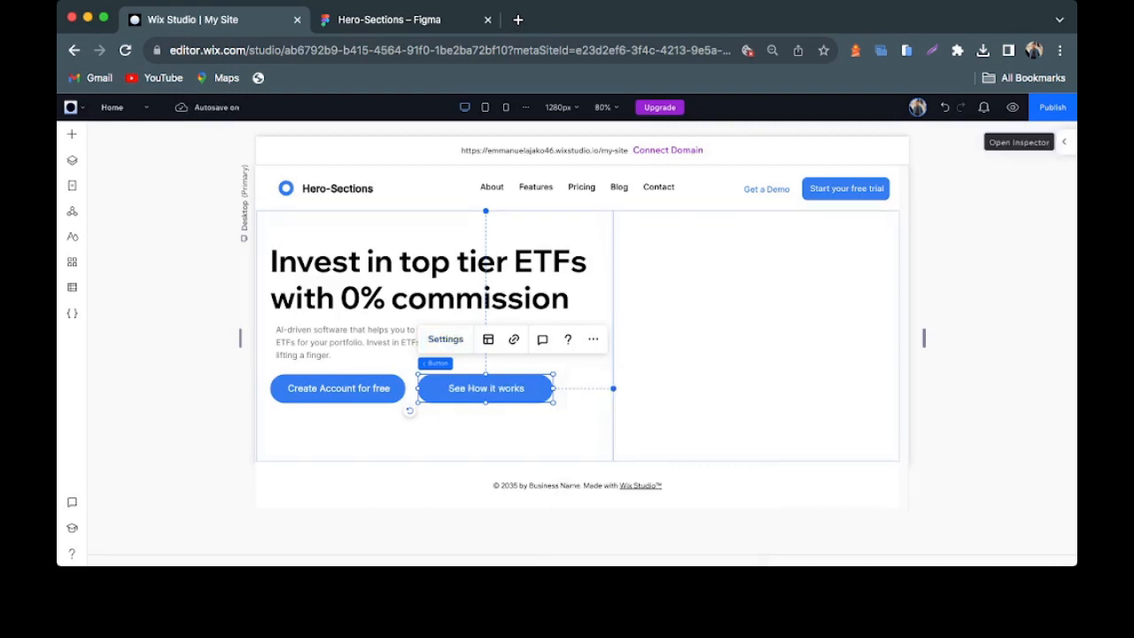
- Reduce the "See How it works" button's background fill opacity to 0%
left_click(1064, 142)
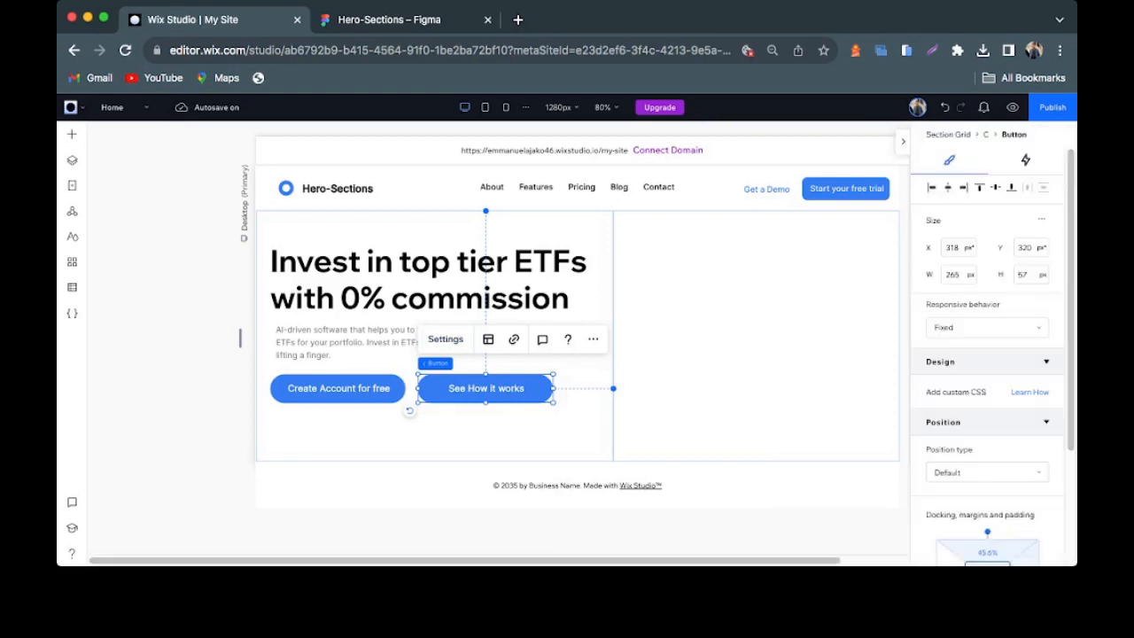
scroll(993, 372, "down", 4)
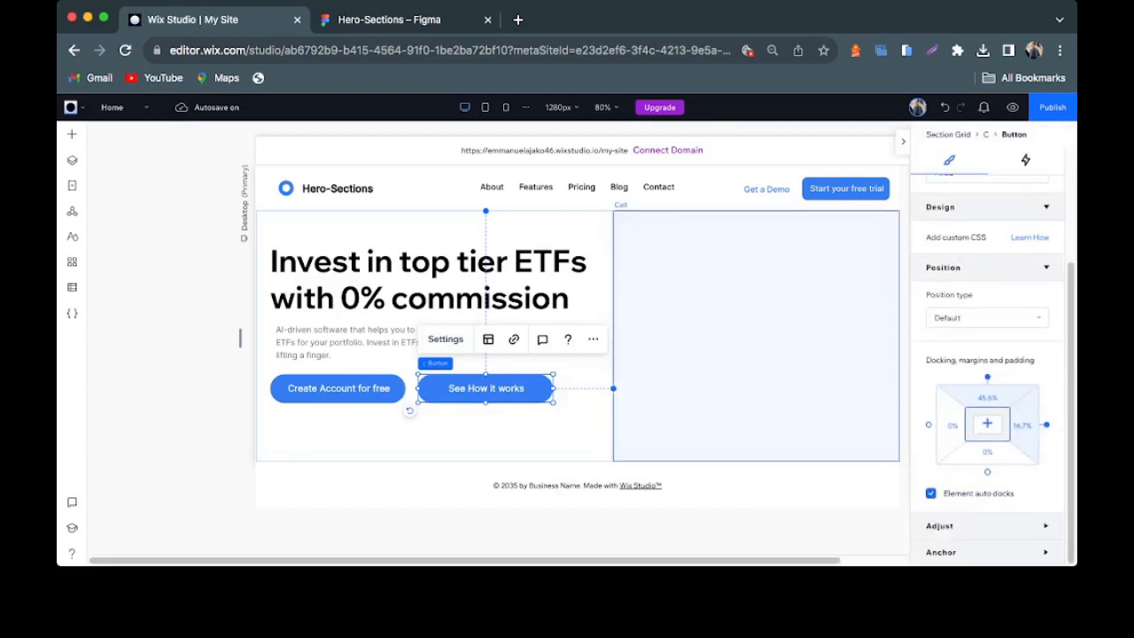
scroll(952, 341, "up", 2)
scroll(952, 342, "down", 3)
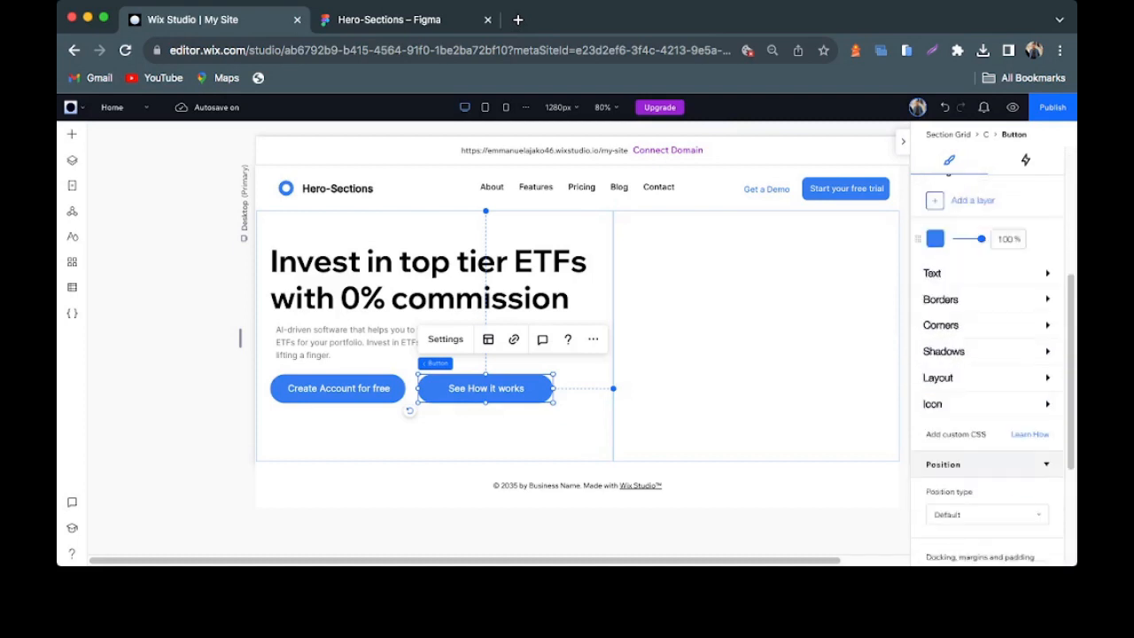
left_click_drag(982, 239, 941, 239)
- Set the "See How it works" button's text colour to black #000000
left_click(932, 273)
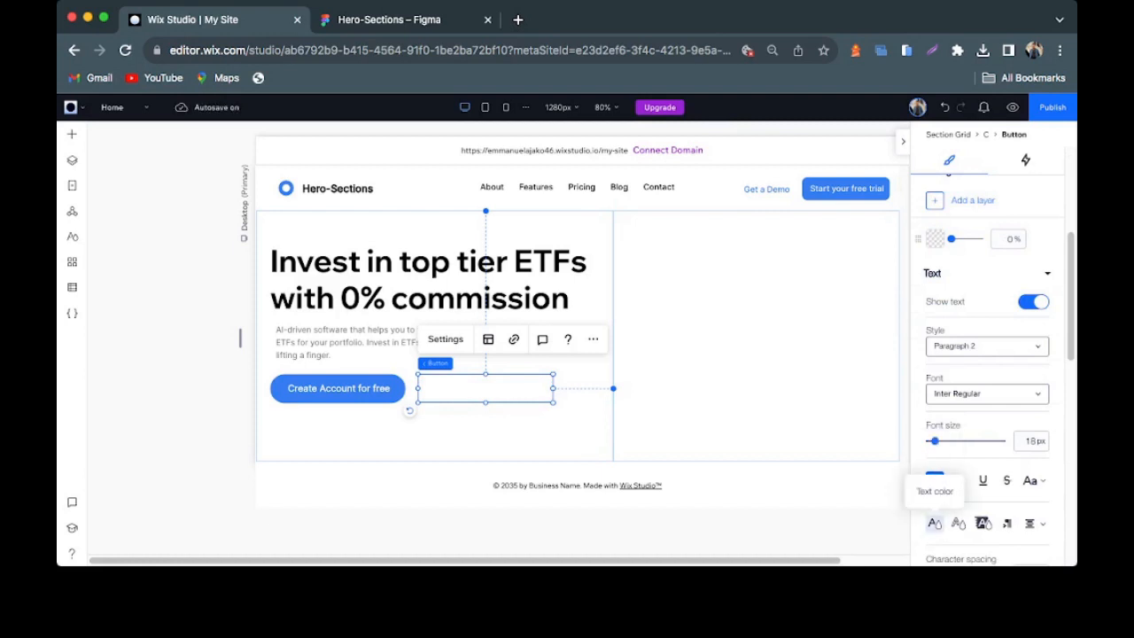
left_click(934, 479)
left_click(1049, 372)
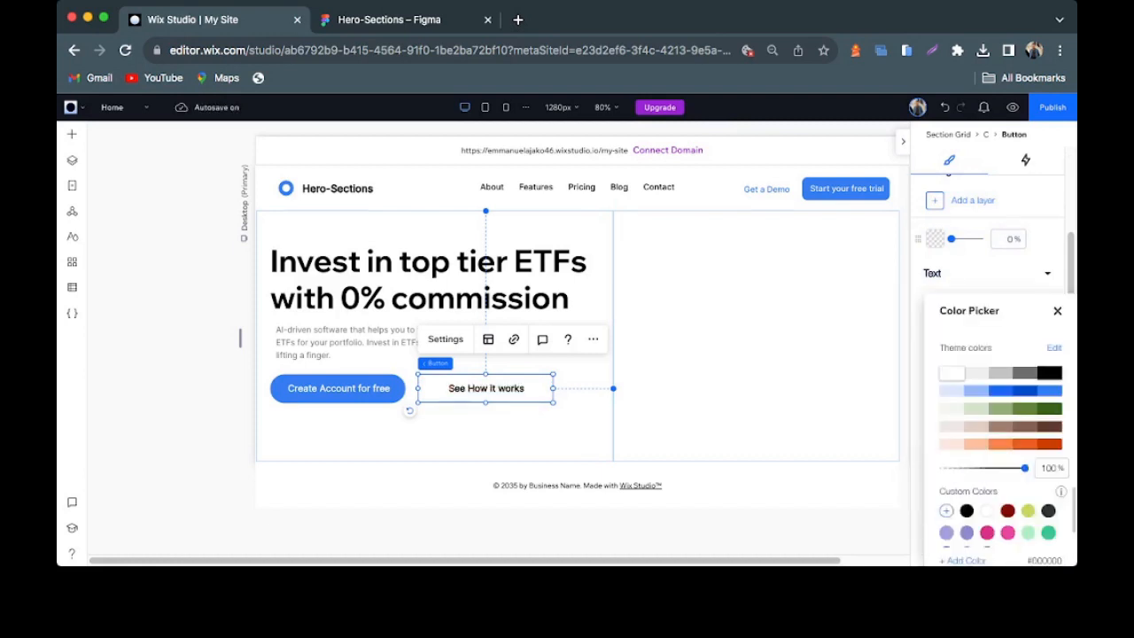
left_click(1057, 311)
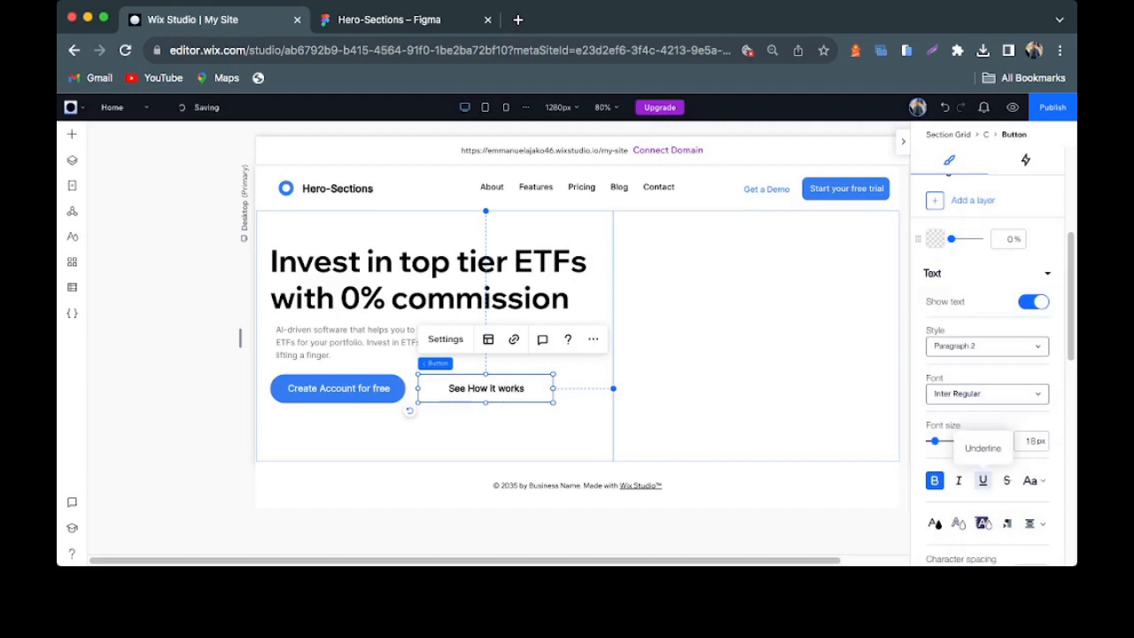
- Underline the "See How it works" button label and remove its bold formatting
left_click(983, 481)
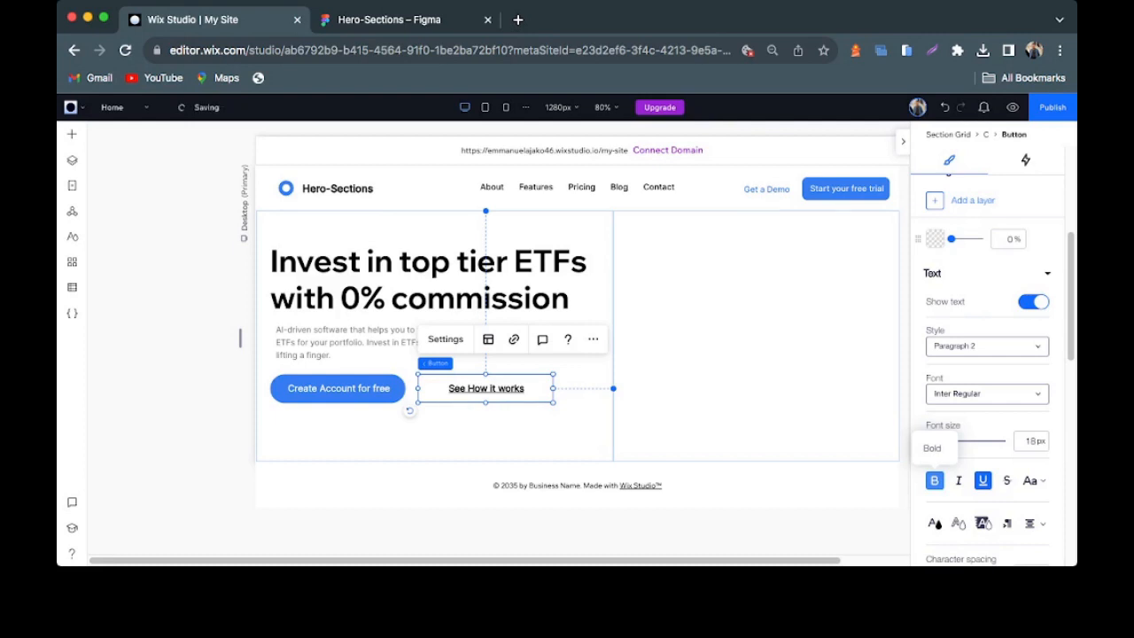
left_click(934, 480)
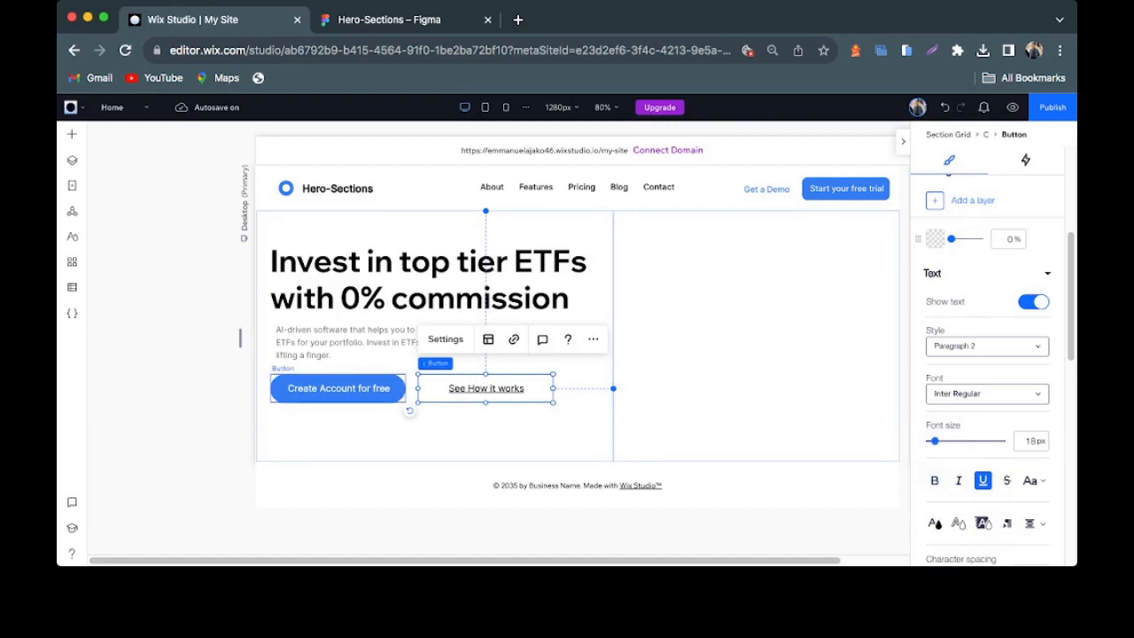
- Stack the two buttons horizontally, and stack that row vertically with the heading and supporting text, slightly widening the gap below the heading
left_click(339, 388, "shift")
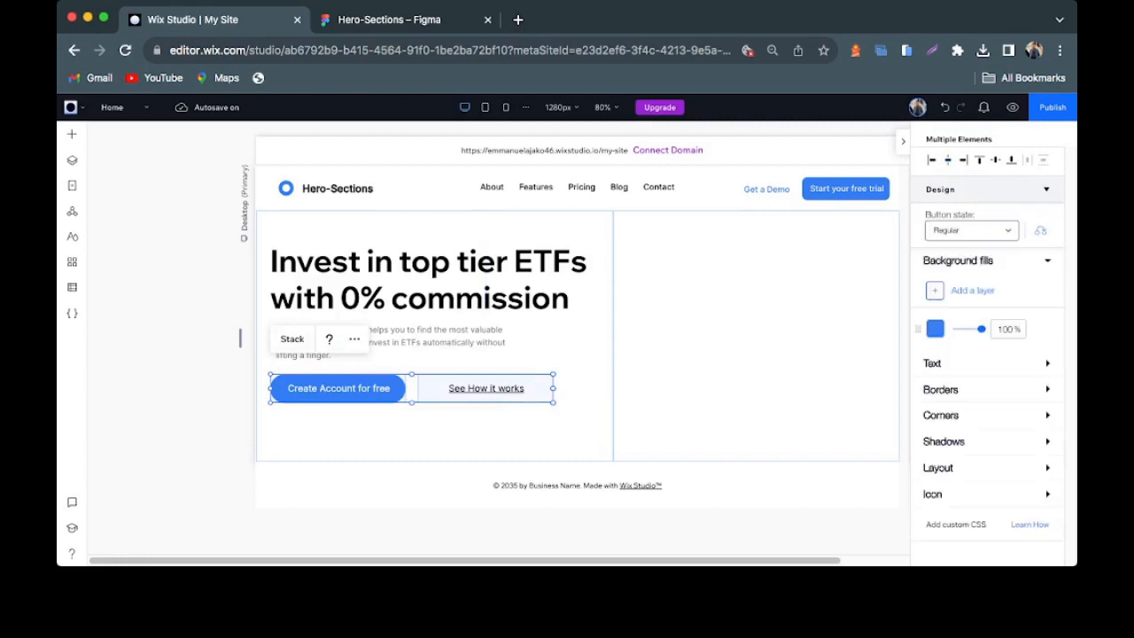
left_click(291, 339)
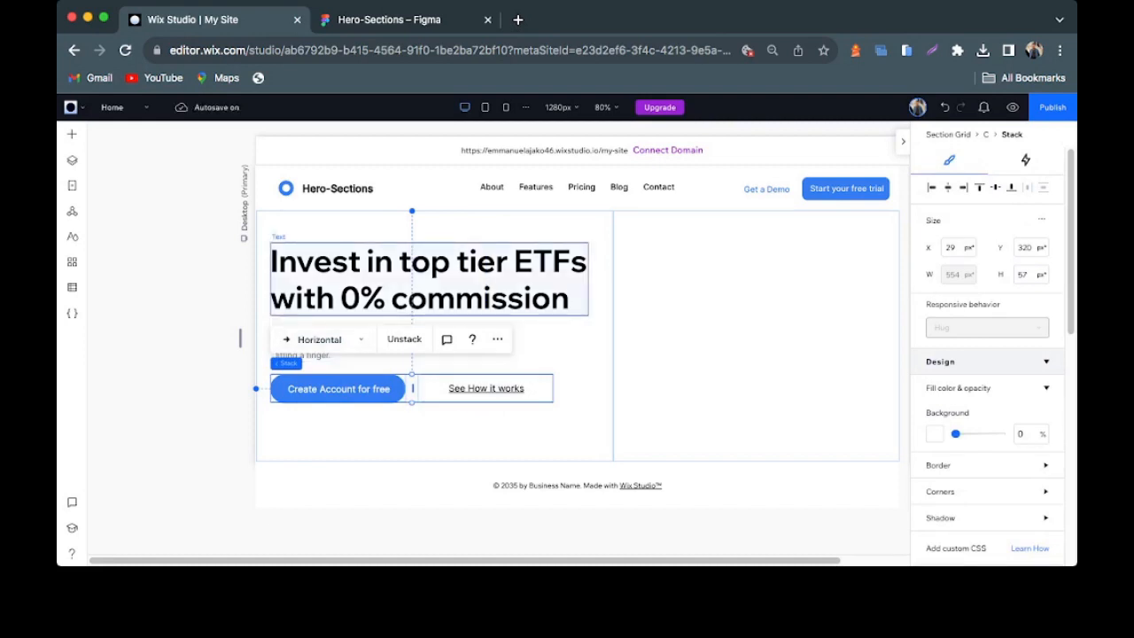
left_click(429, 280, "shift")
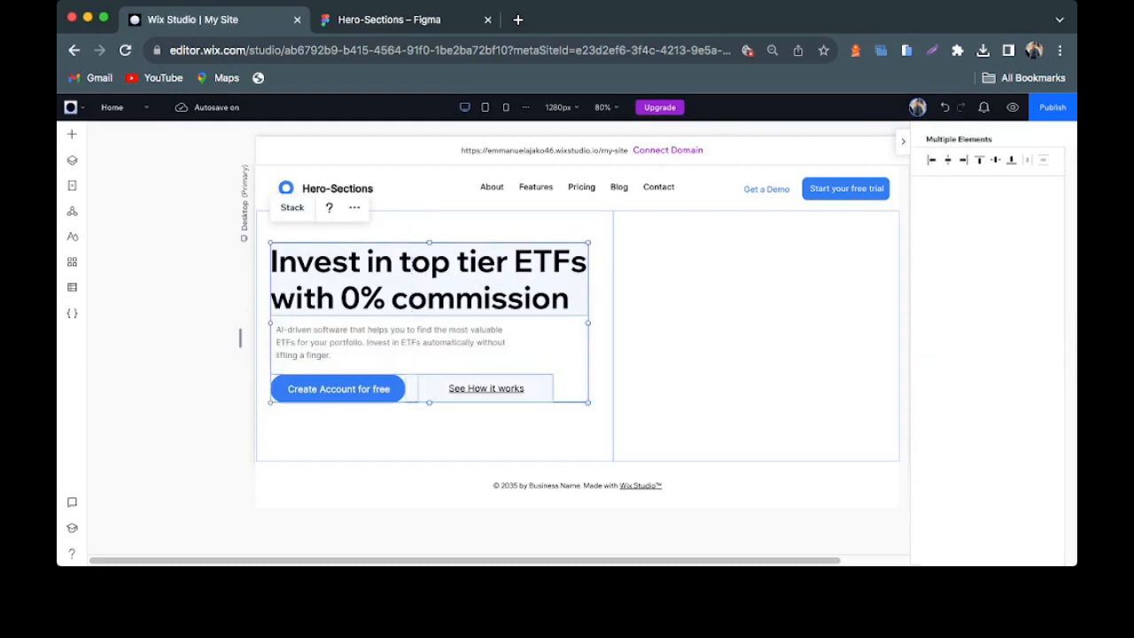
left_click(396, 342, "shift")
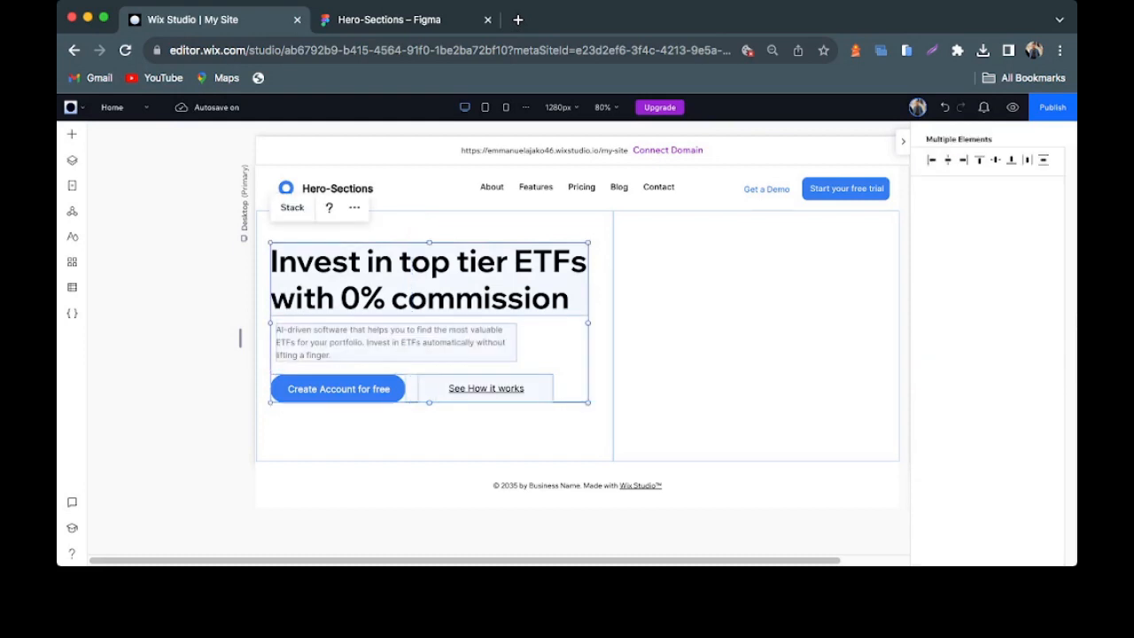
left_click(396, 342, "shift")
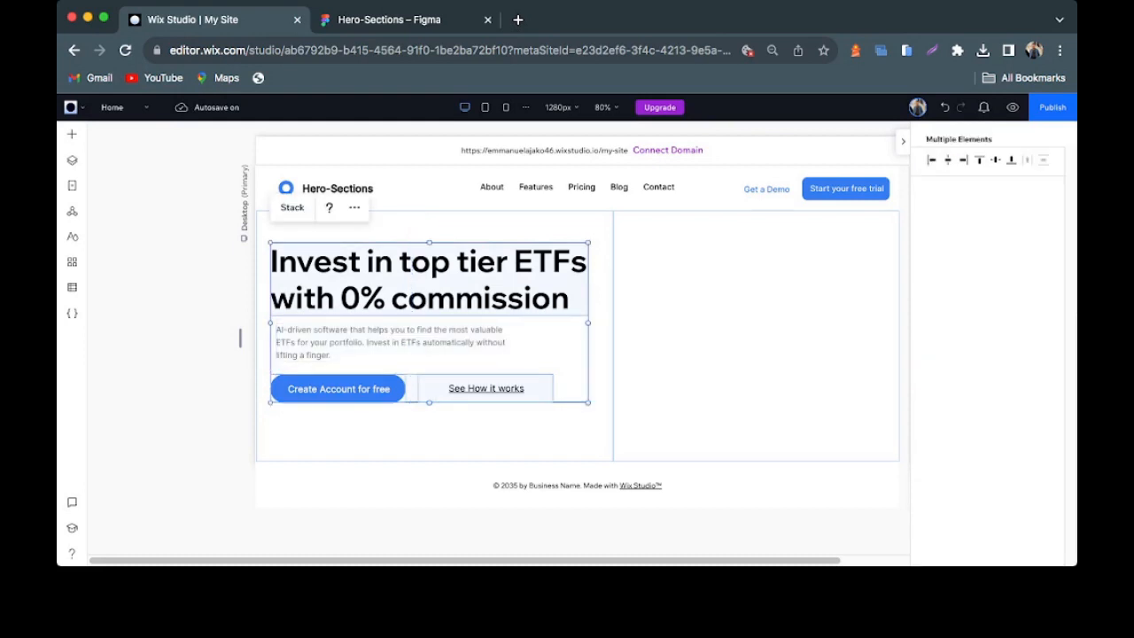
left_click(396, 342, "shift")
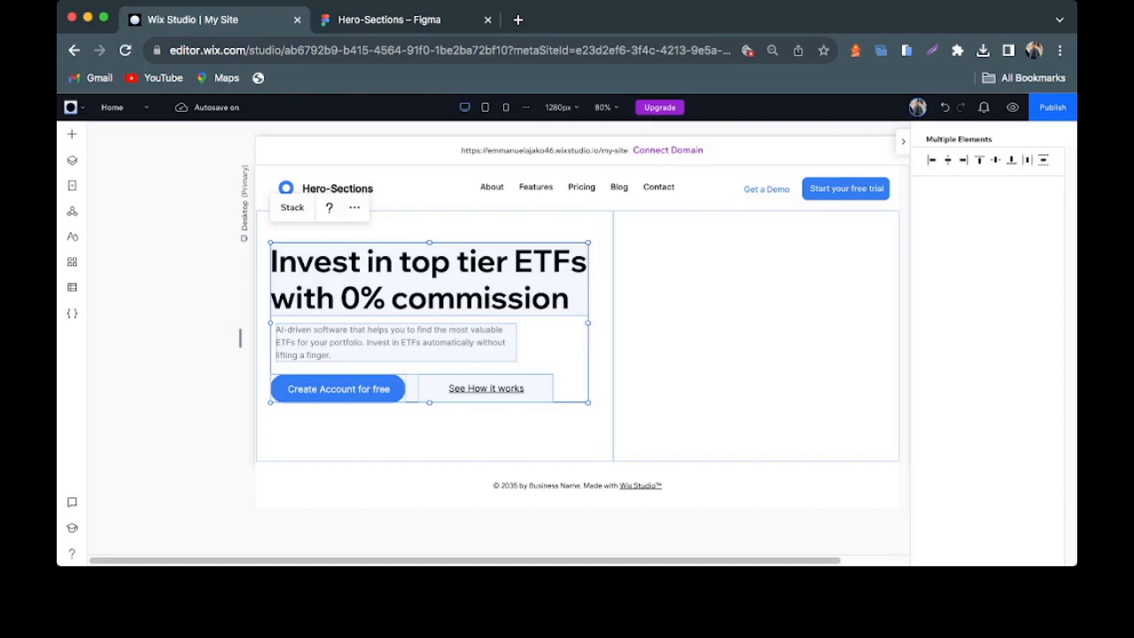
left_click(292, 207)
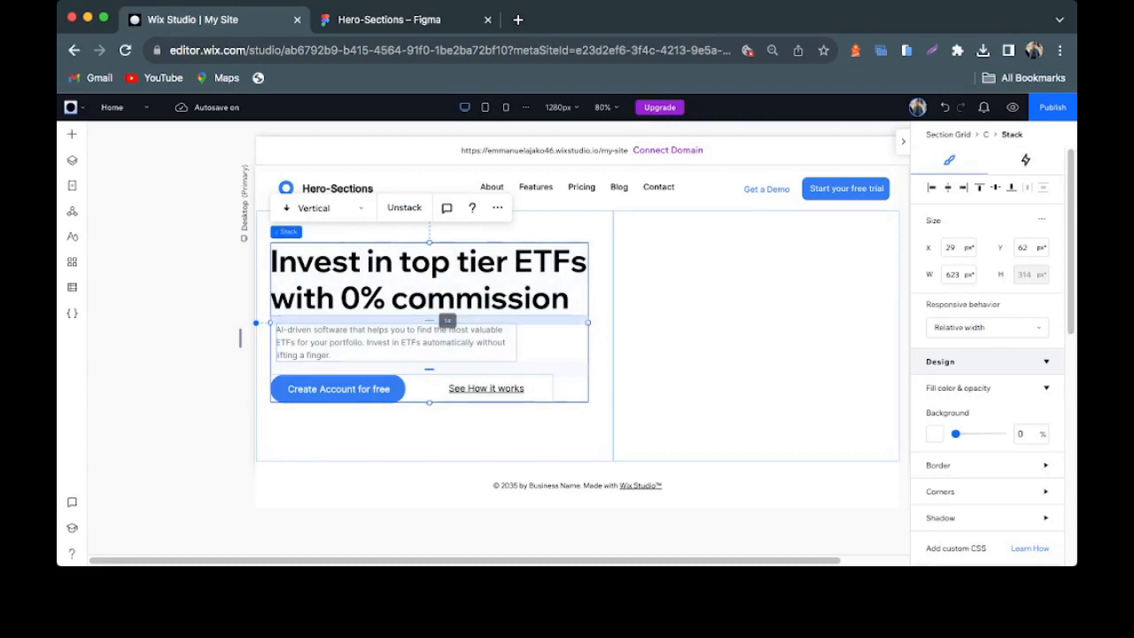
mouse_move(430, 320)
left_mouse_down()
mouse_move(430, 339)
mouse_move(430, 321)
left_mouse_up()
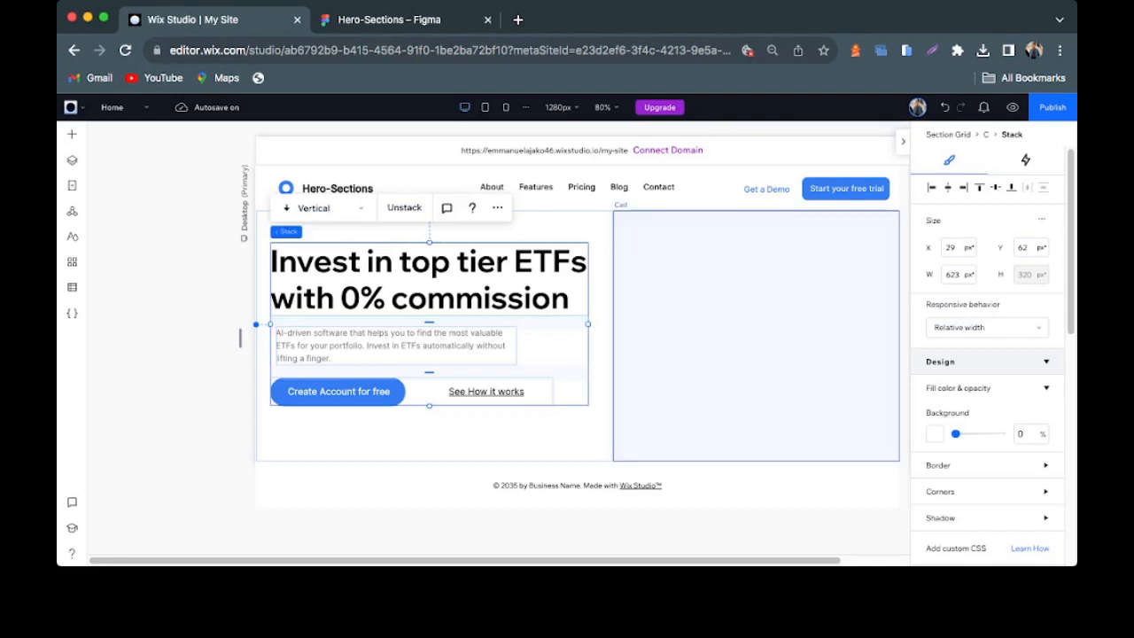
- Add an image element to the empty second grid cell and replace its picture with iPhone mockup.png from the site files
left_click(756, 336)
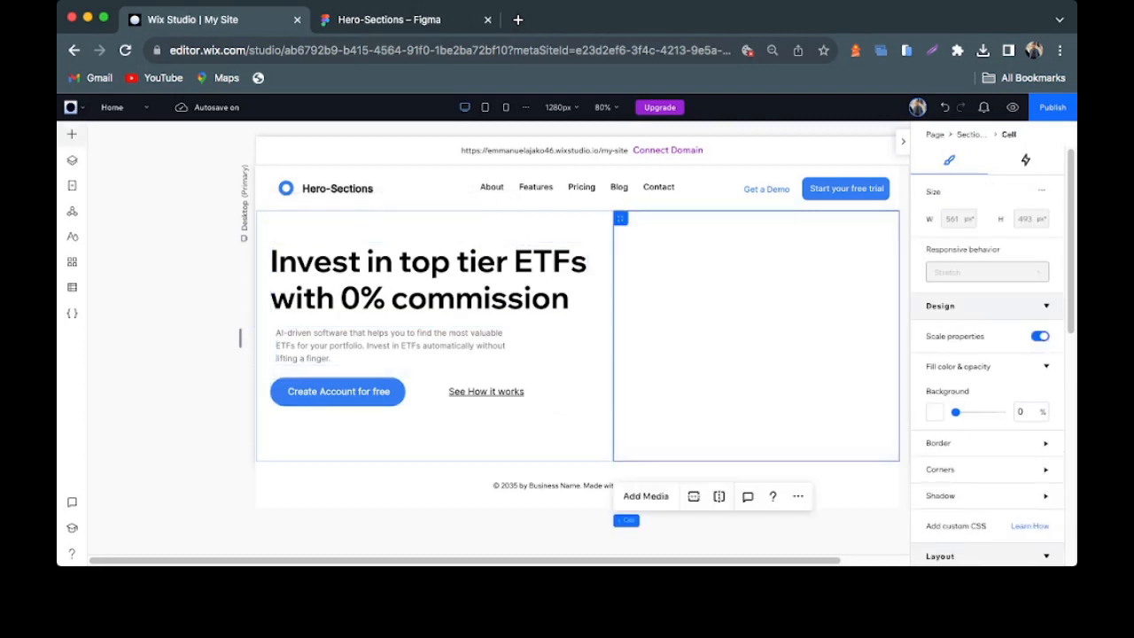
left_click(72, 133)
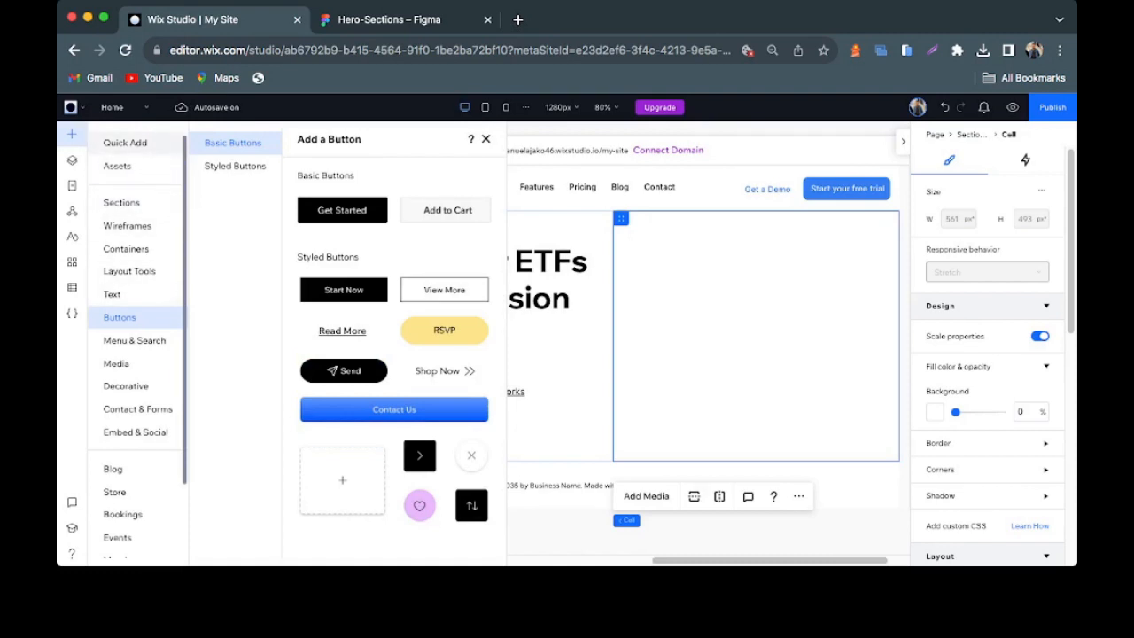
left_click(125, 143)
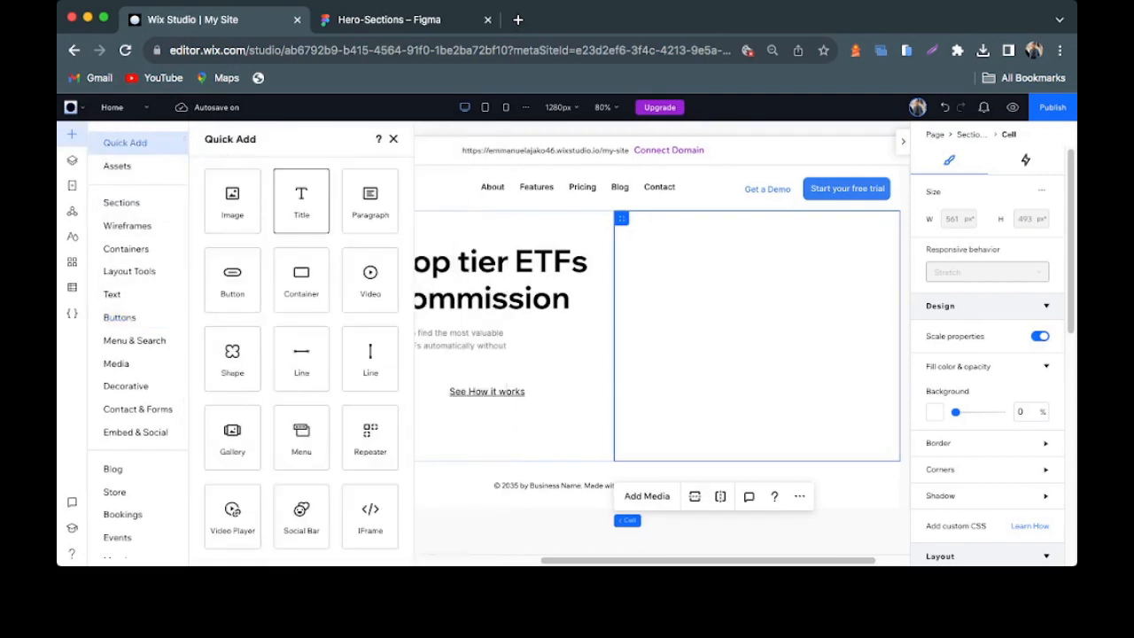
left_click_drag(232, 200, 994, 282)
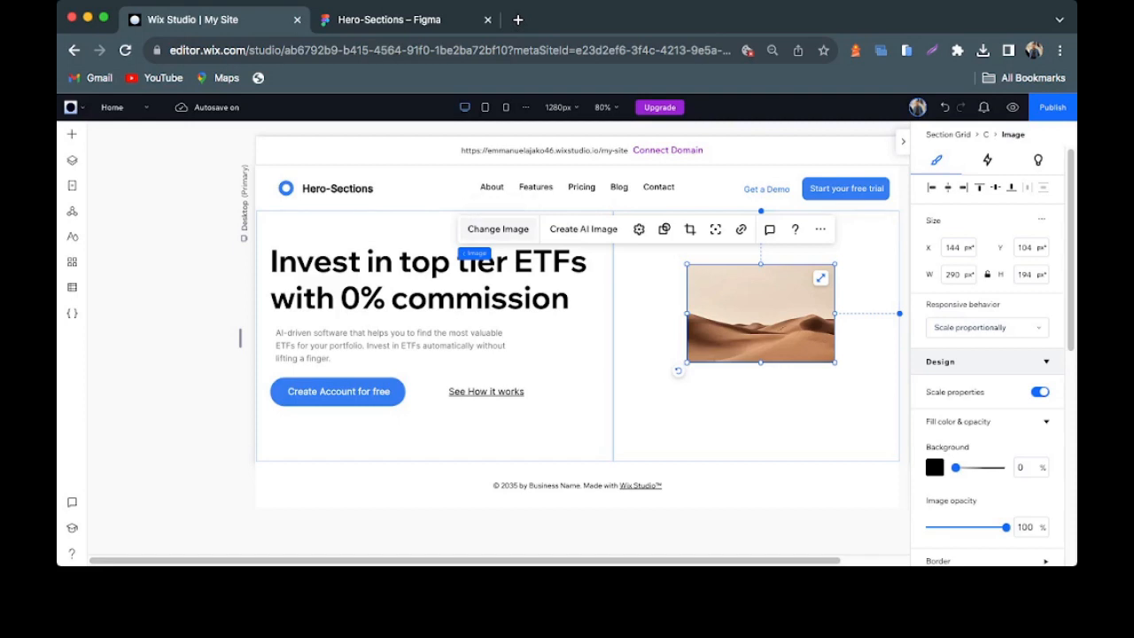
left_click(498, 228)
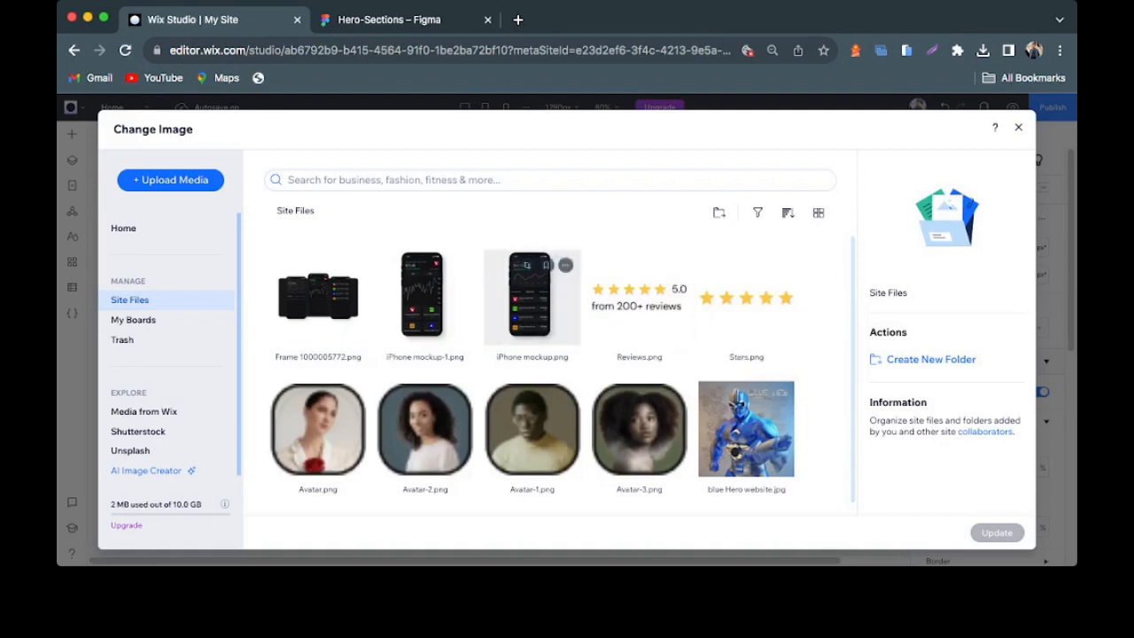
left_click(532, 297)
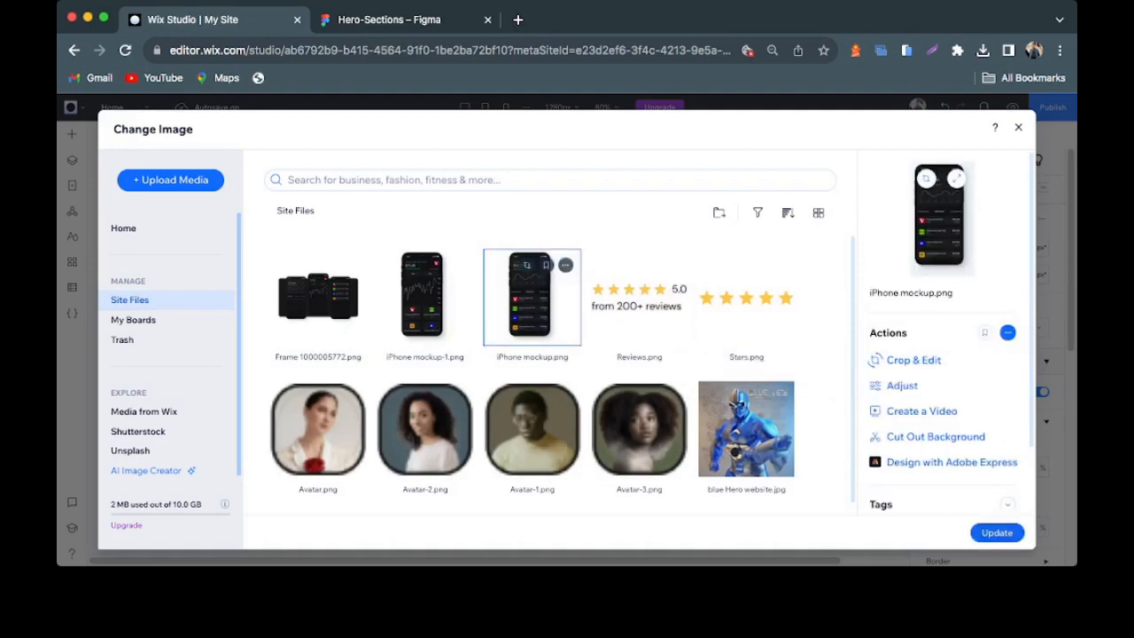
left_click(997, 533)
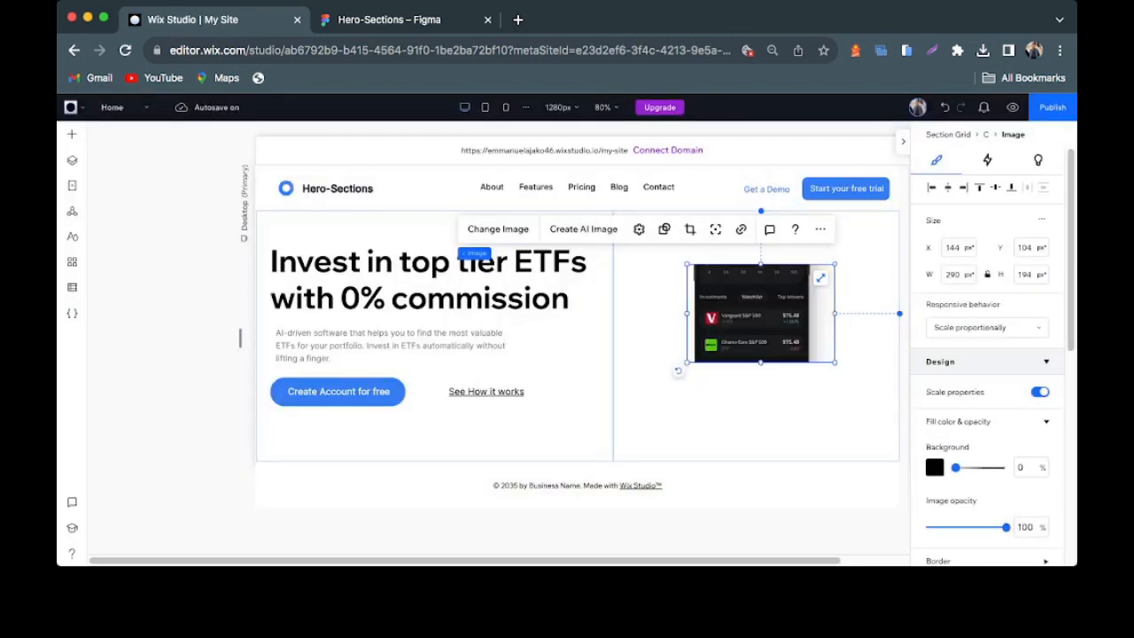
- Enlarge the phone image to about 290 × 501 px and position it near the cell's left edge at about X 31, Y 29
left_click_drag(760, 361, 760, 472)
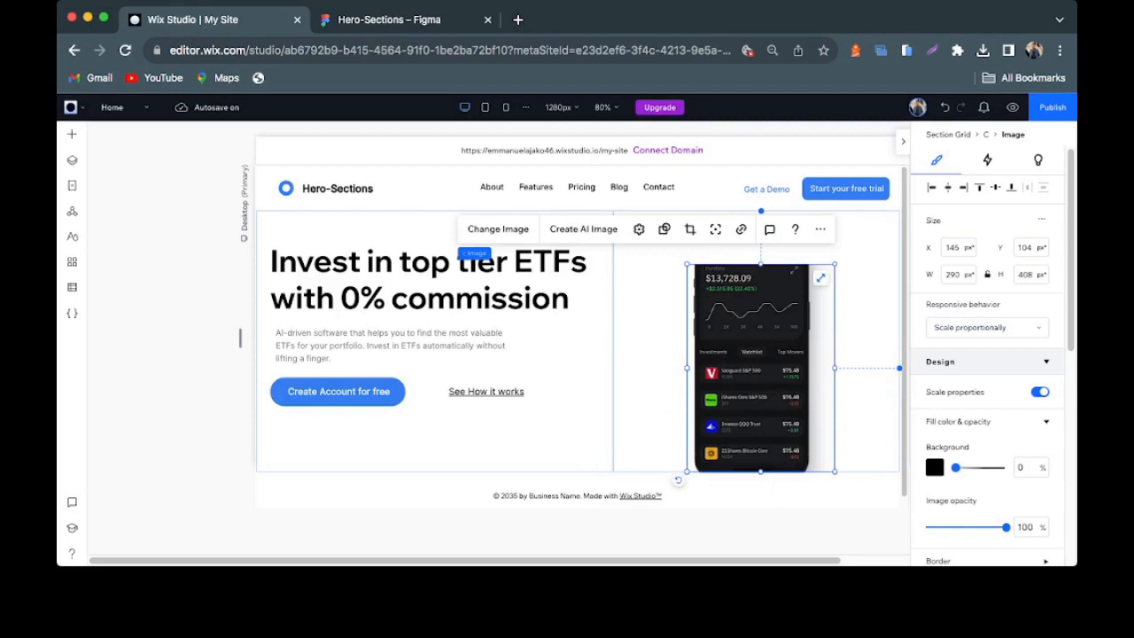
left_click_drag(760, 265, 760, 225)
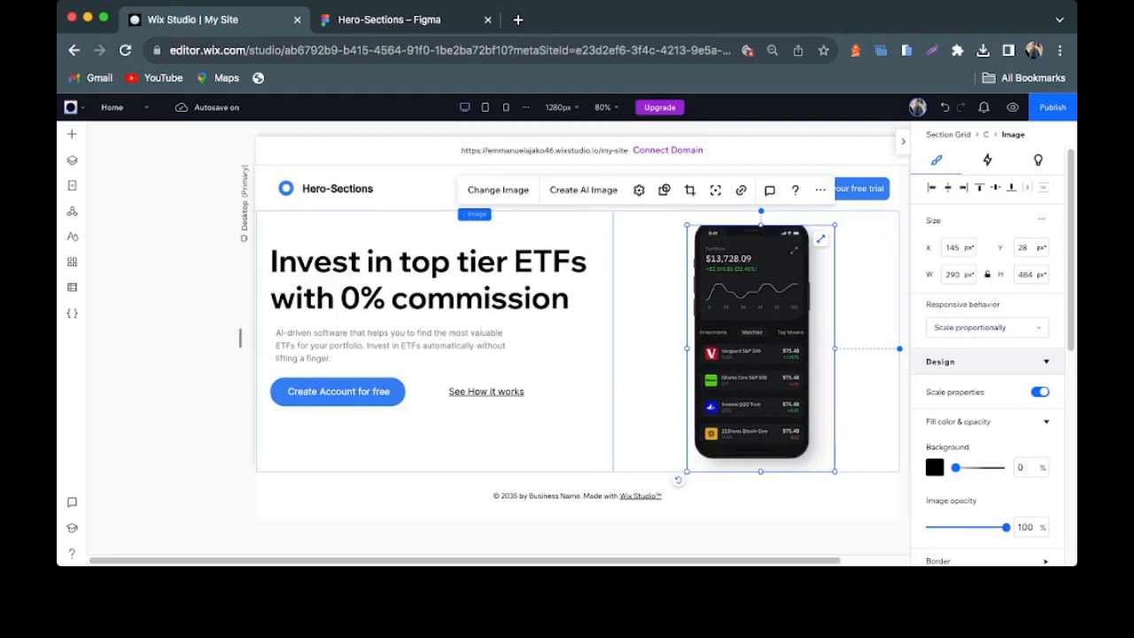
left_click_drag(760, 348, 701, 353)
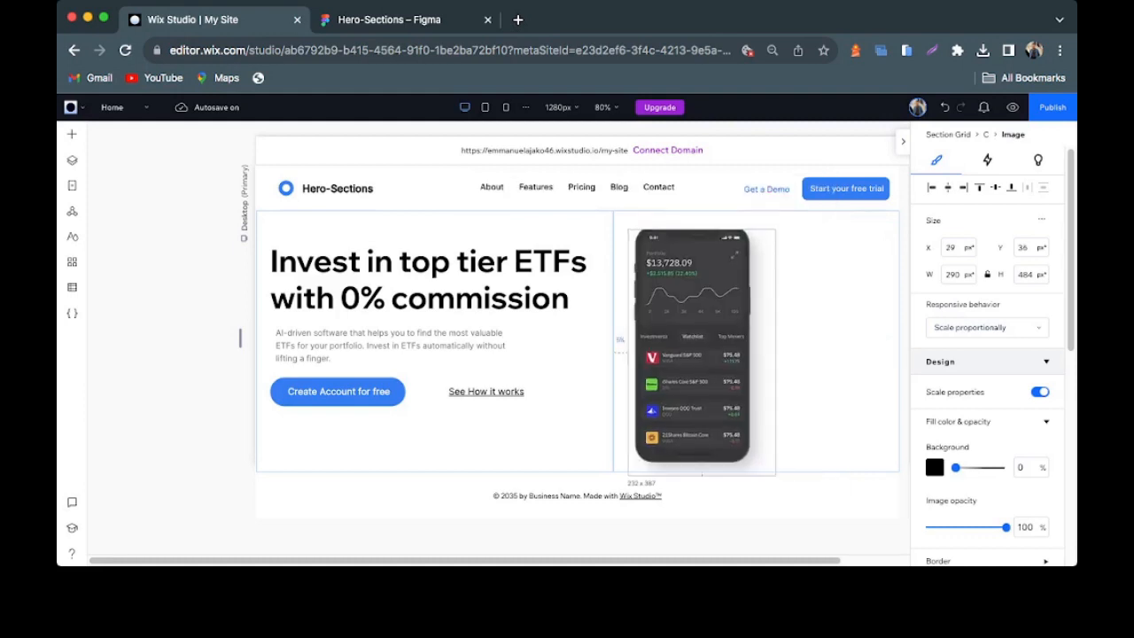
left_click_drag(700, 353, 698, 342)
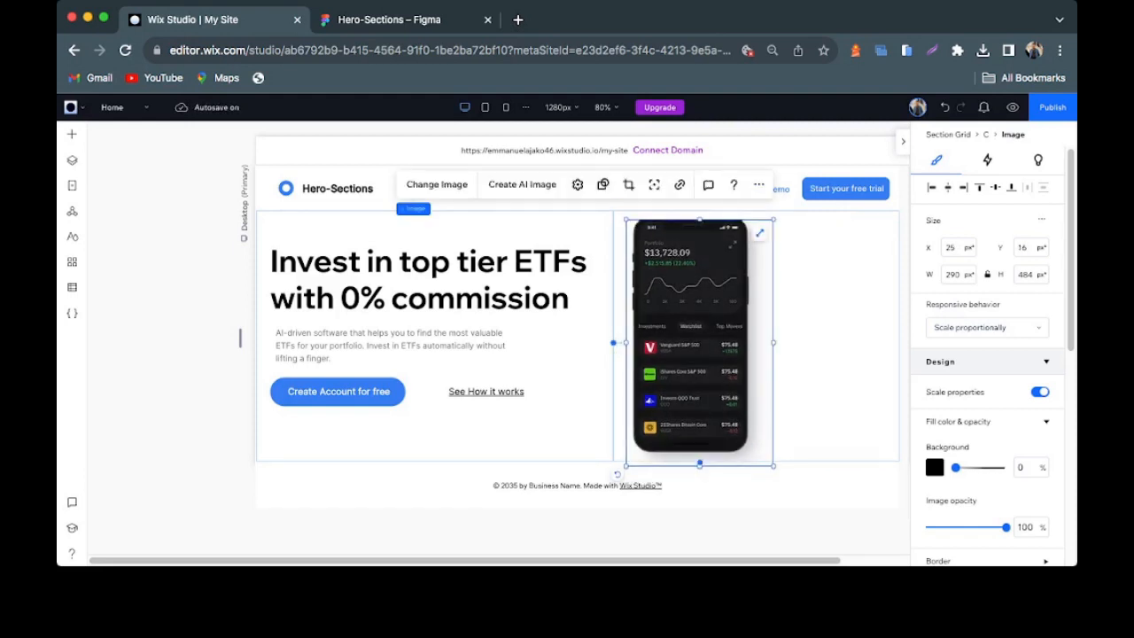
key("Up")
left_click_drag(700, 220, 700, 210)
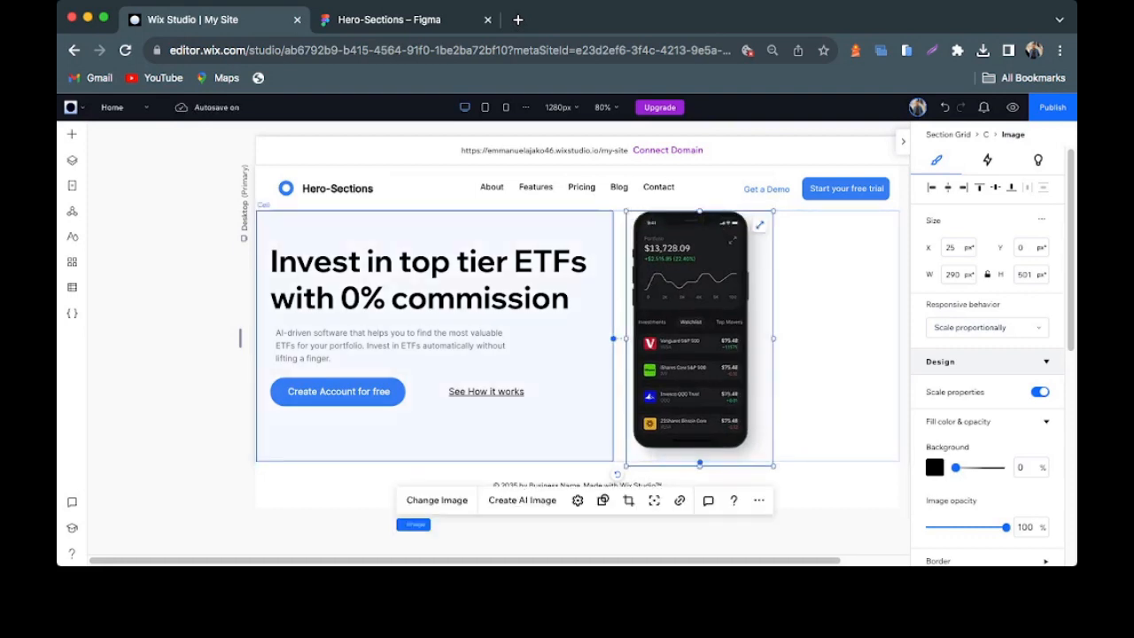
left_click_drag(691, 336, 695, 352)
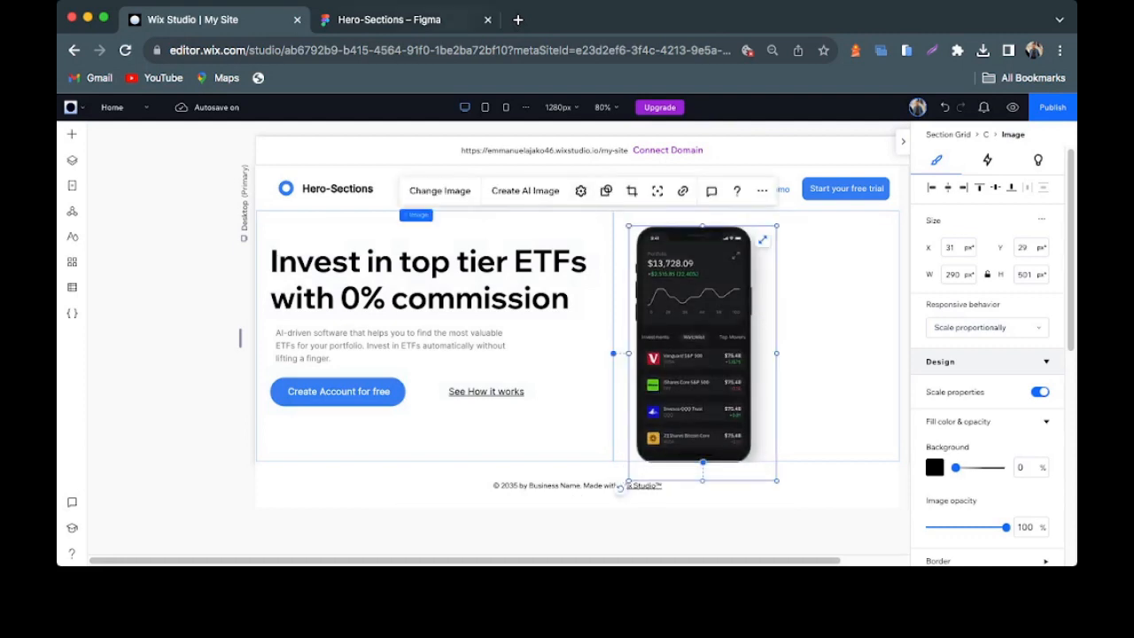
- Check the phone mockups in Figma, duplicate the phone image in Wix Studio and place the copy to its right at about X 241, Y 14
key("ctrl+Tab")
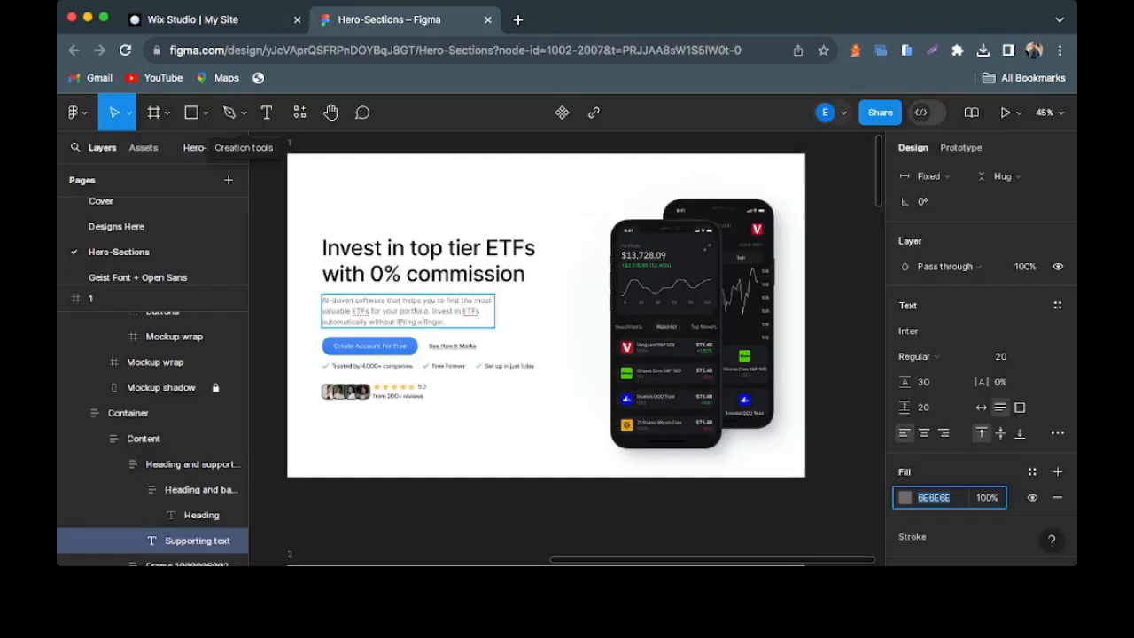
key("ctrl+Tab")
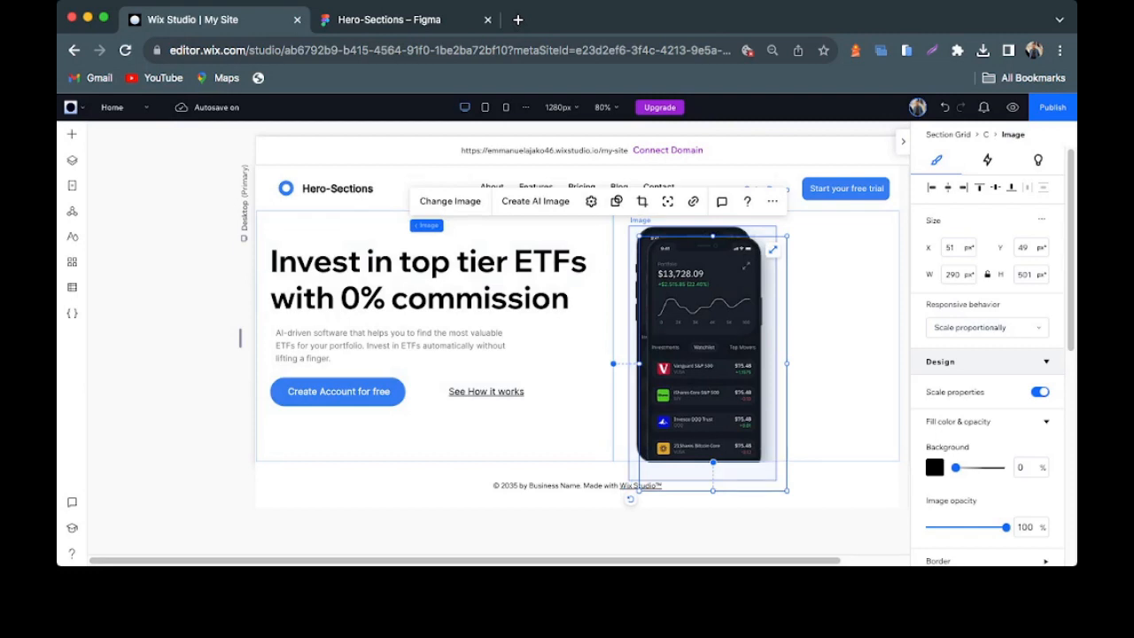
left_click_drag(712, 354, 811, 336)
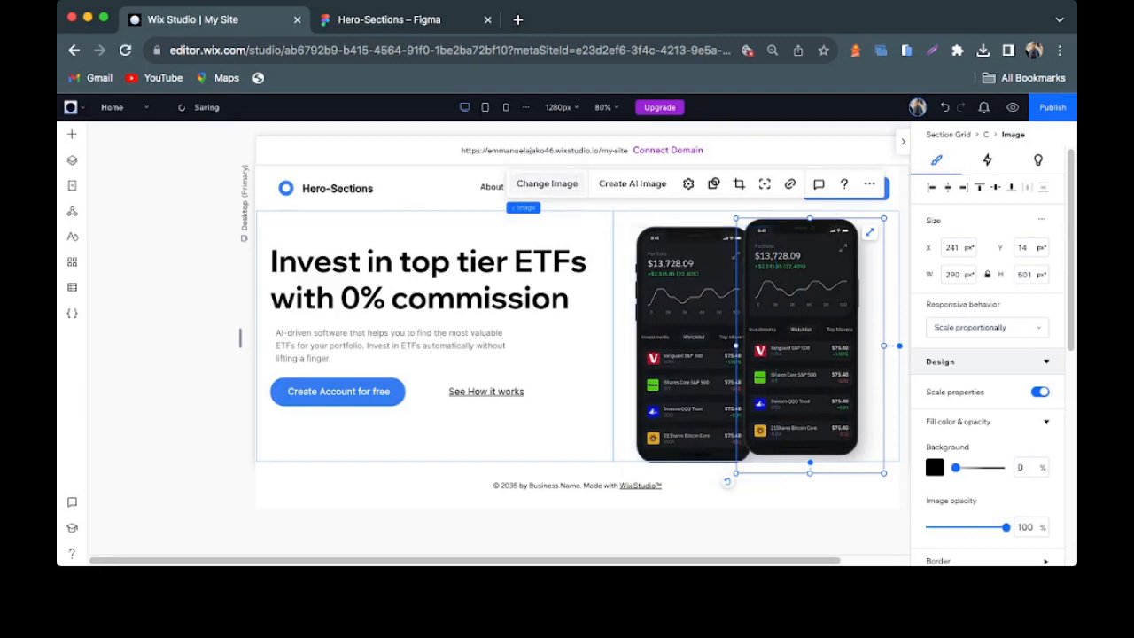
- Replace the duplicated phone image's picture with iPhone mockup-1.png from the site files
left_click(547, 184)
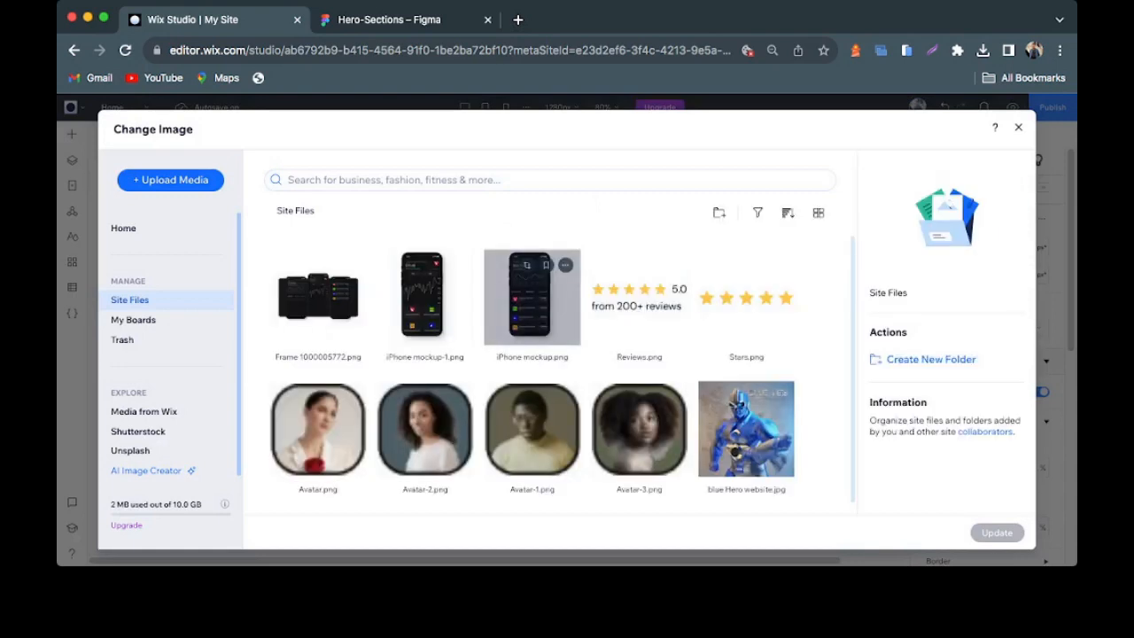
left_click(426, 298)
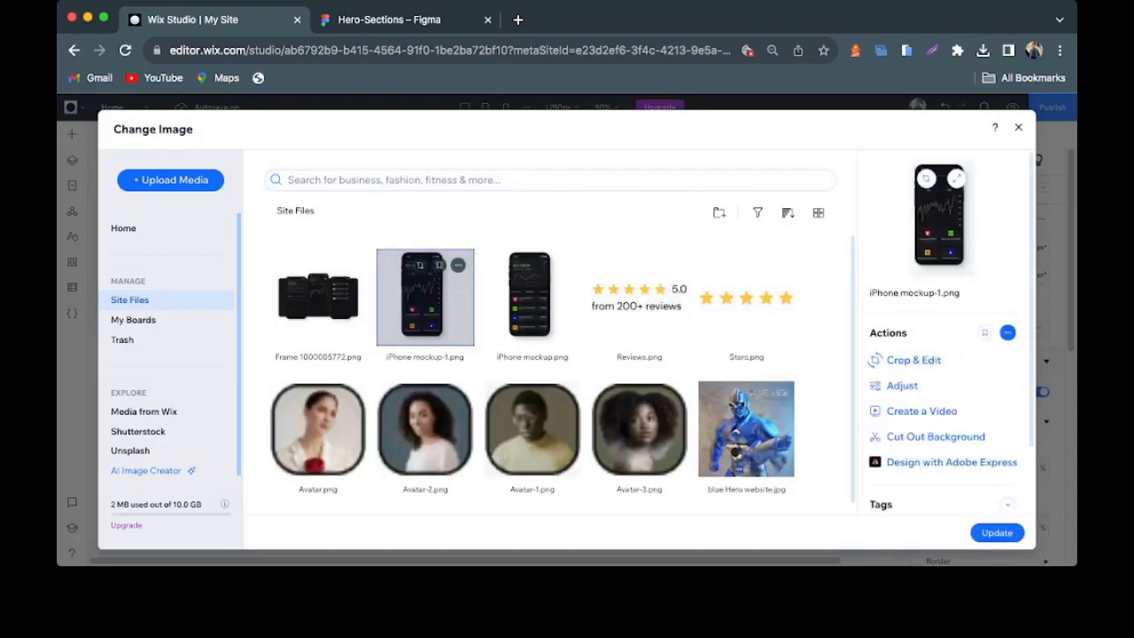
left_click(996, 532)
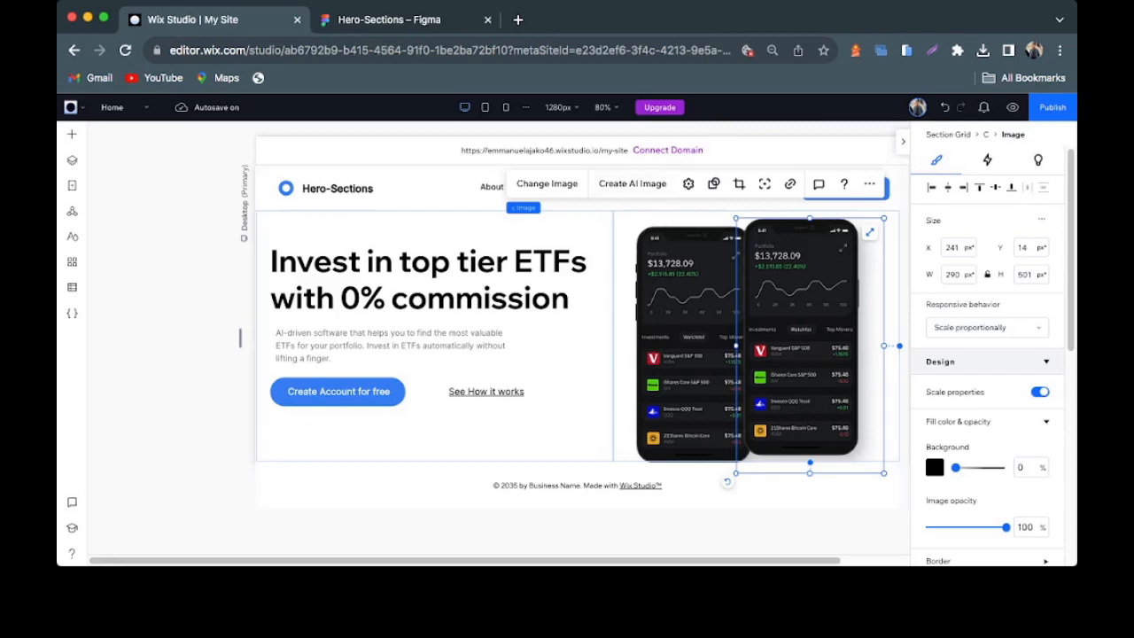
- Compare with the Figma layout and move the second phone image left to about X 171, Y 14, overlapping the first phone
key("ctrl+Tab")
key("ctrl+Tab")
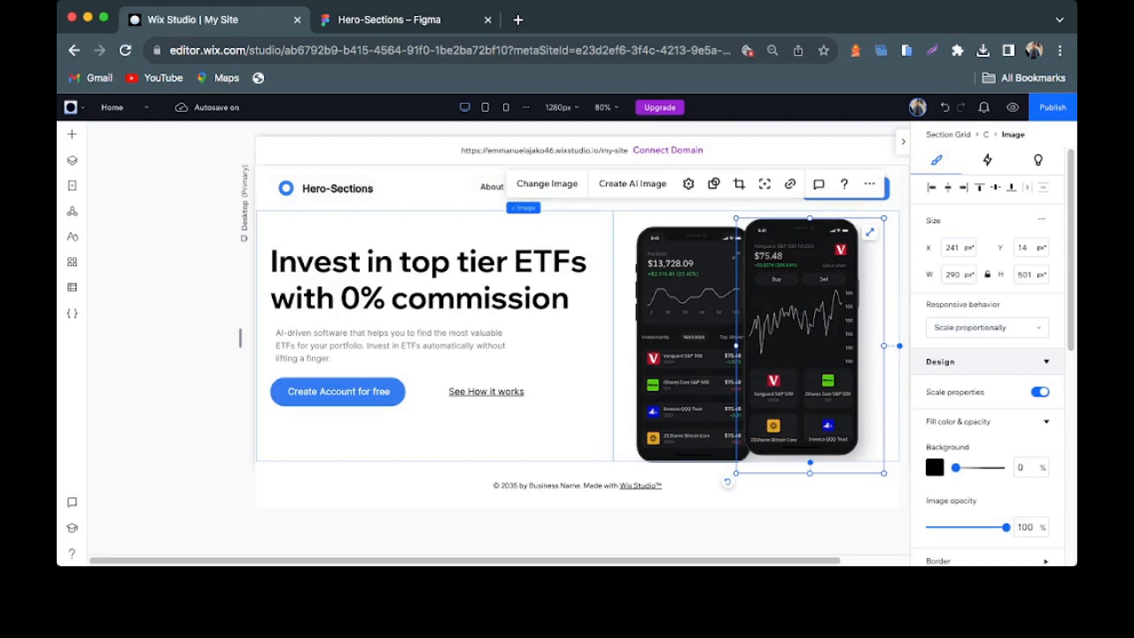
left_click_drag(803, 341, 765, 341)
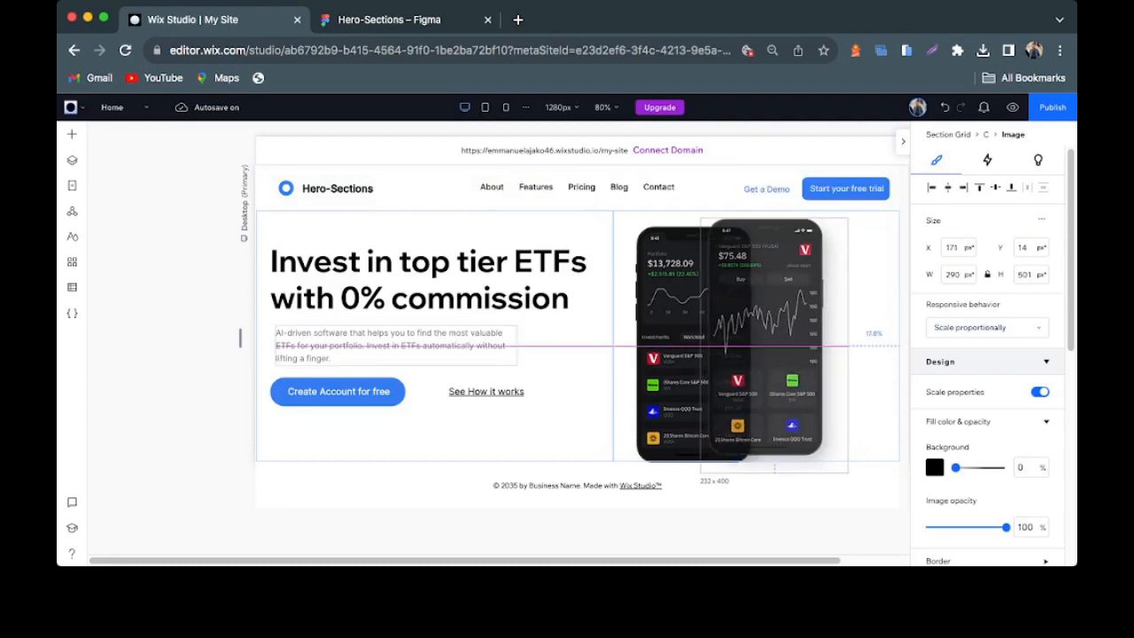
left_click_drag(766, 341, 766, 341)
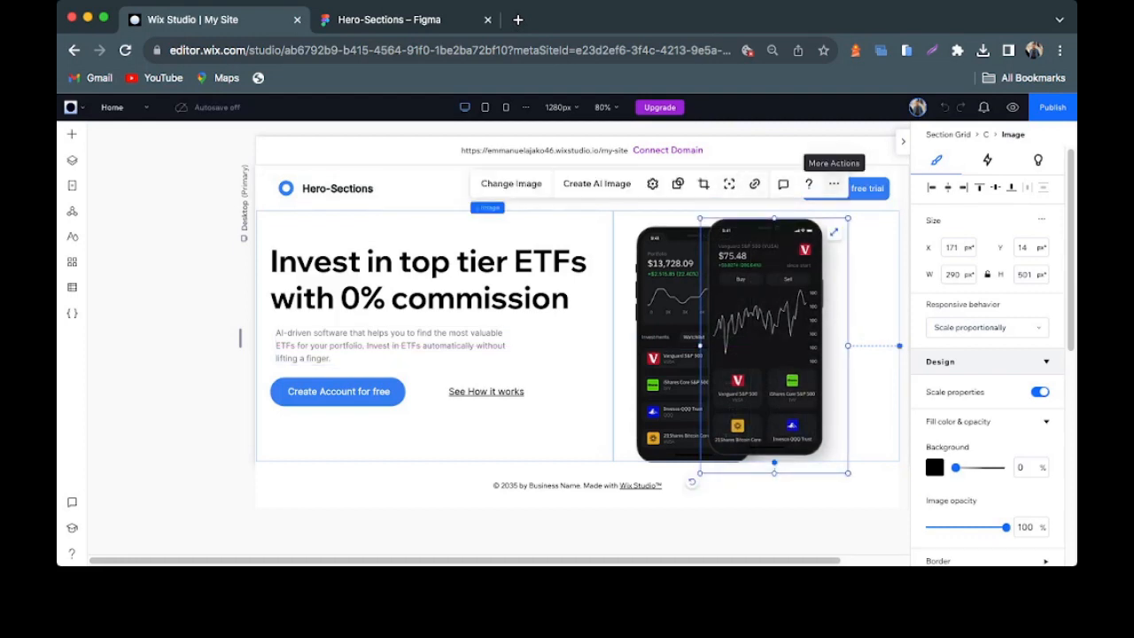
- Move the second phone image backward in the stacking order, behind the first phone
left_click(833, 184)
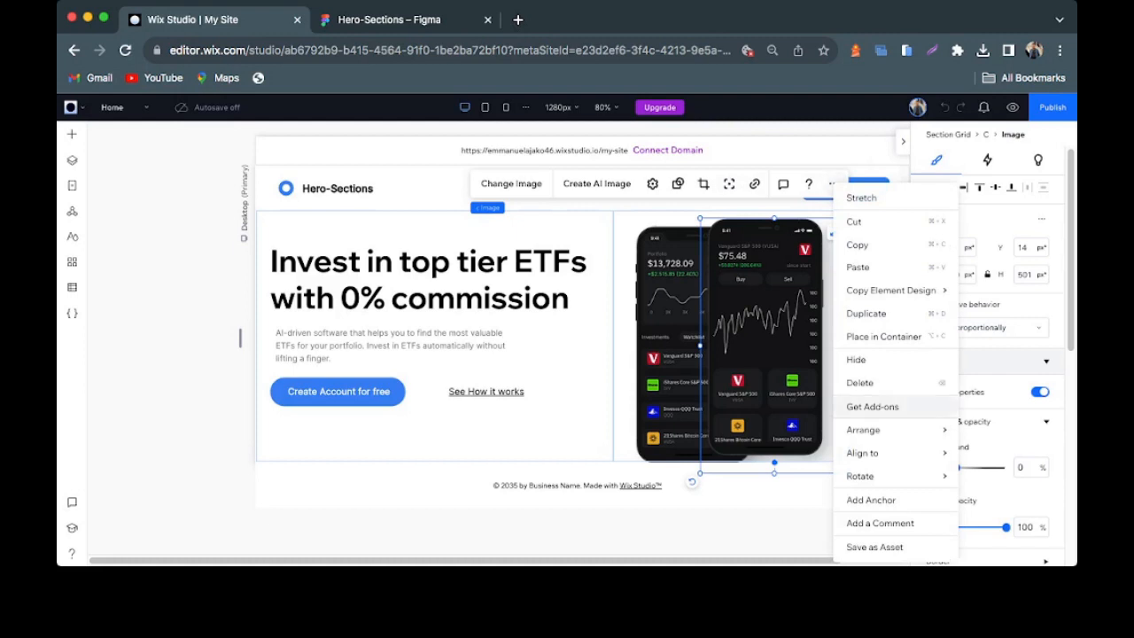
mouse_move(895, 430)
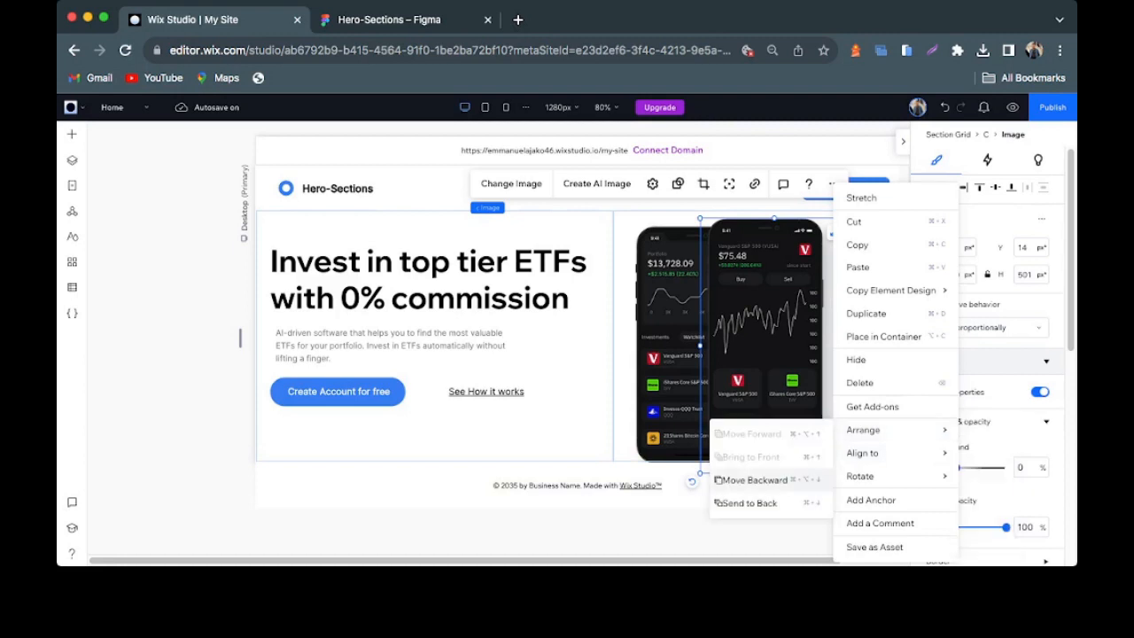
left_click(751, 479)
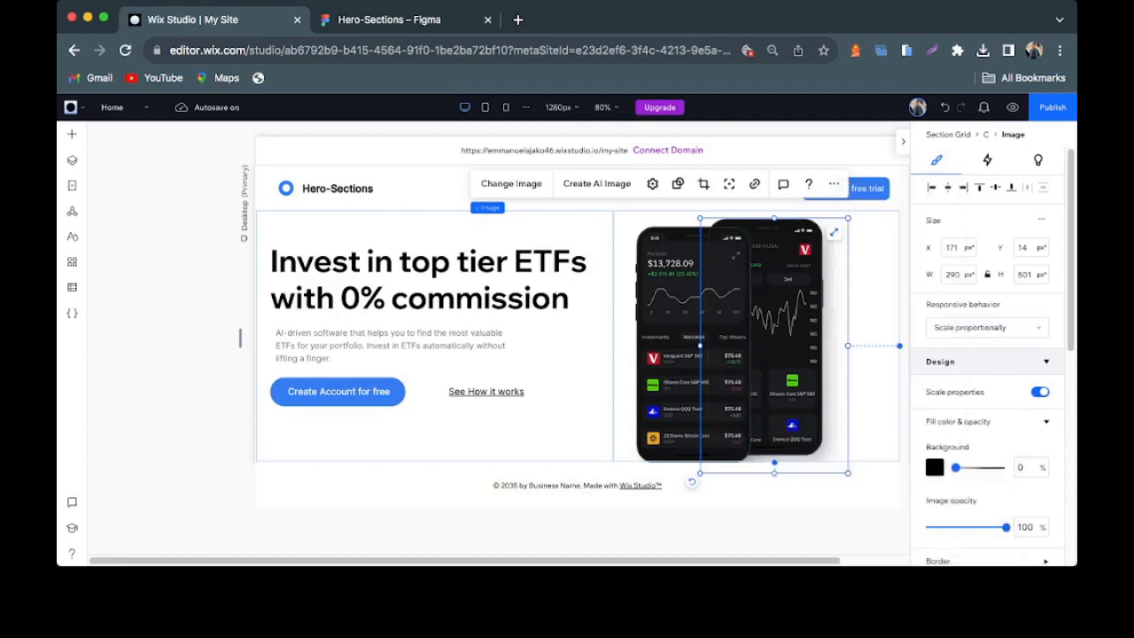
- Reposition the phone images in the hero's image cell so the rear phone overlaps the front phone more closely
left_click_drag(785, 337, 767, 337)
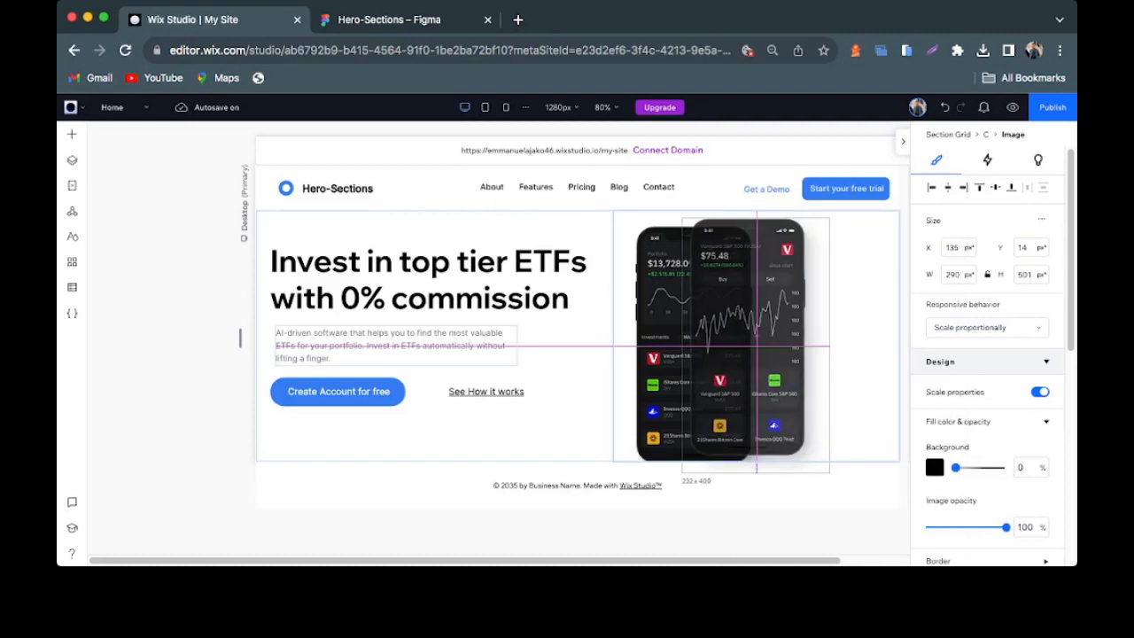
left_click_drag(757, 337, 757, 336)
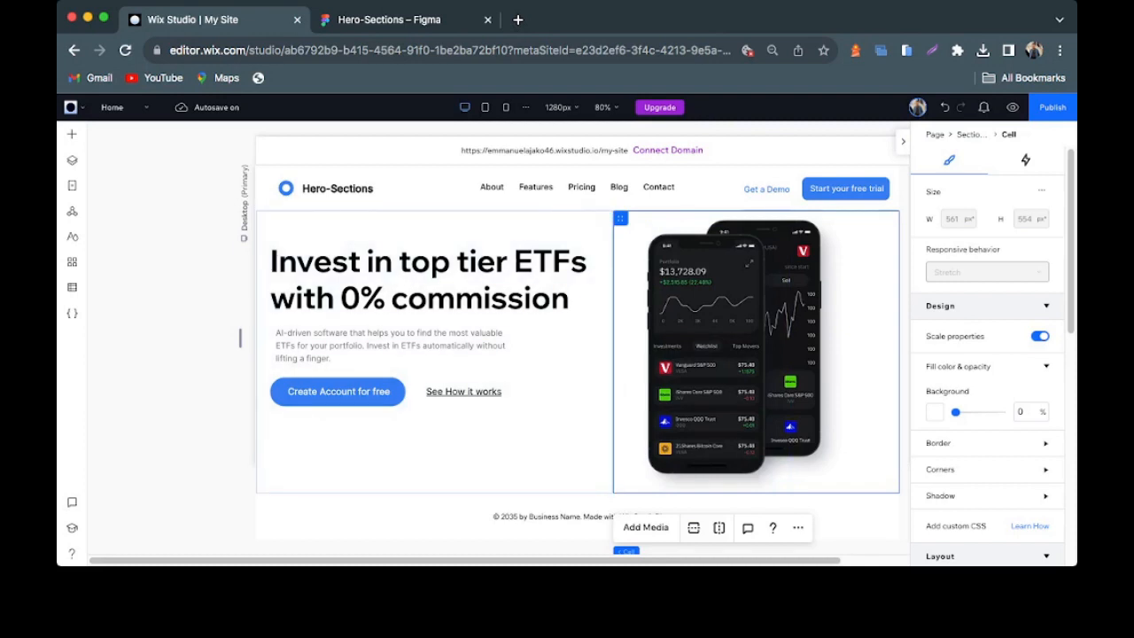
- Try swapping the phone cell with the text cell, and return the phone cell to its original side
left_click_drag(620, 218, 334, 227)
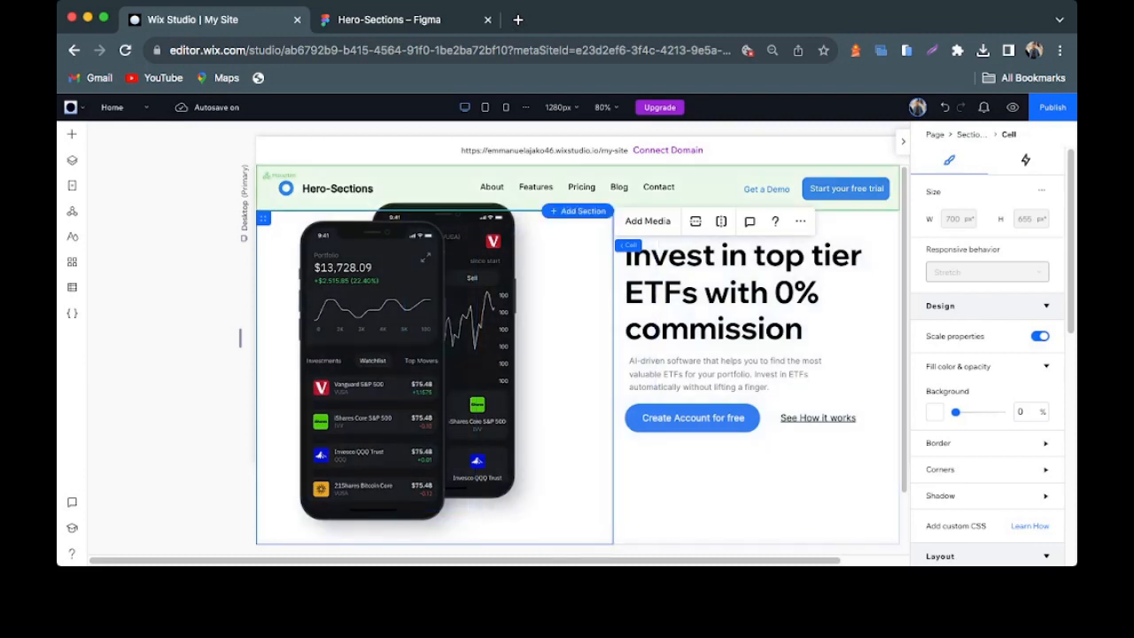
left_click_drag(372, 354, 771, 377)
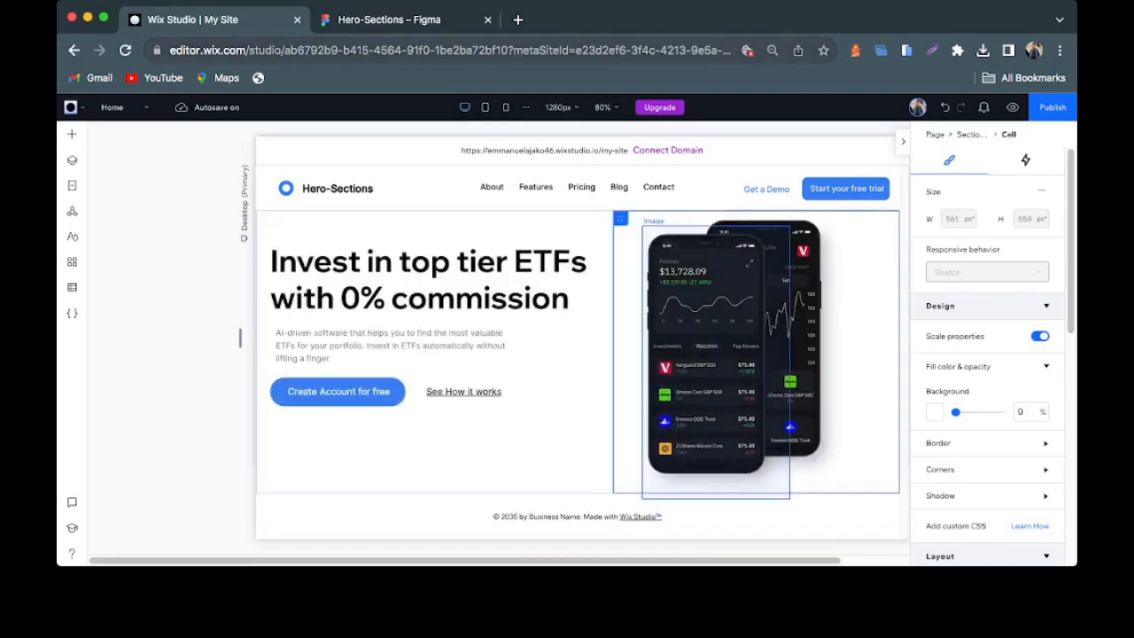
- Check the checklist row in the Figma hero design and add the purple four-petal basic shape to the Wix Studio text cell
key("ctrl+Tab")
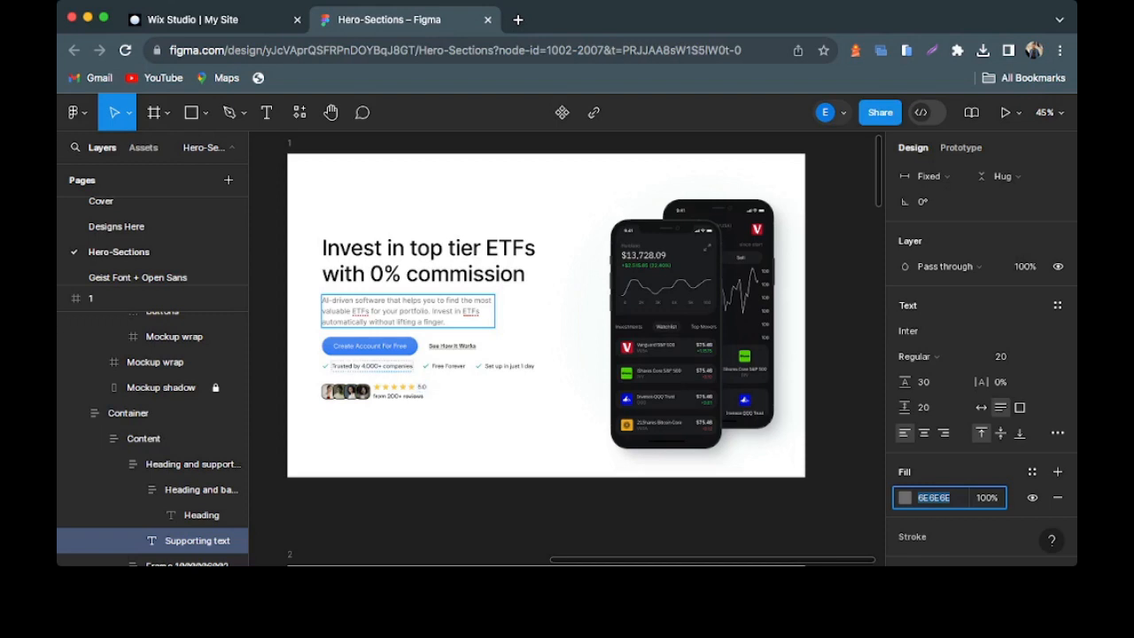
left_click(239, 19)
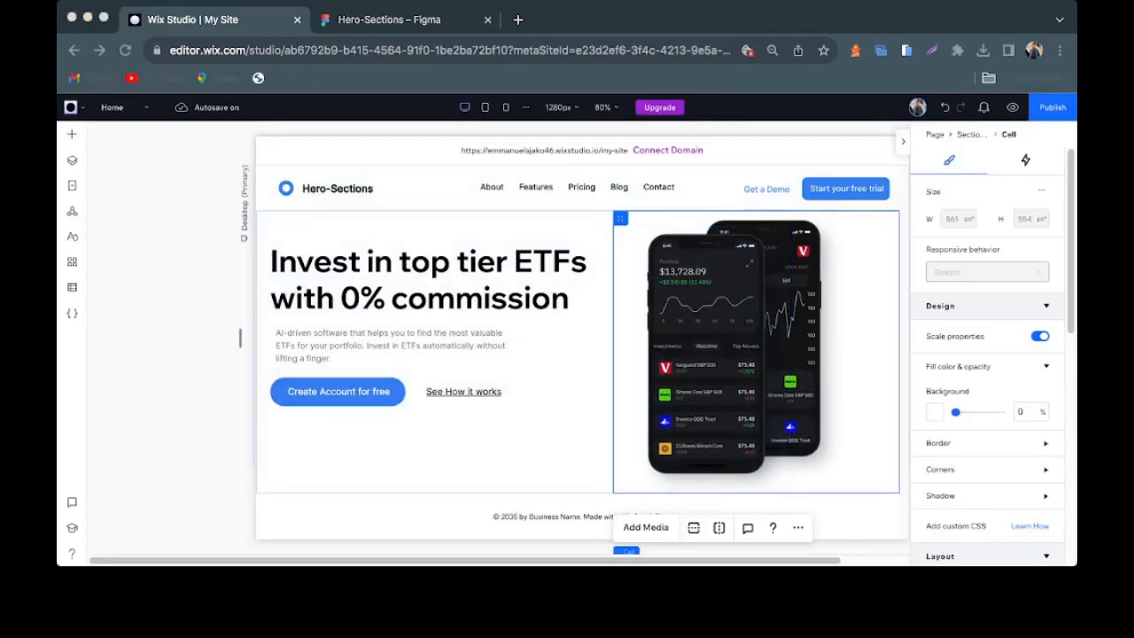
left_click(72, 134)
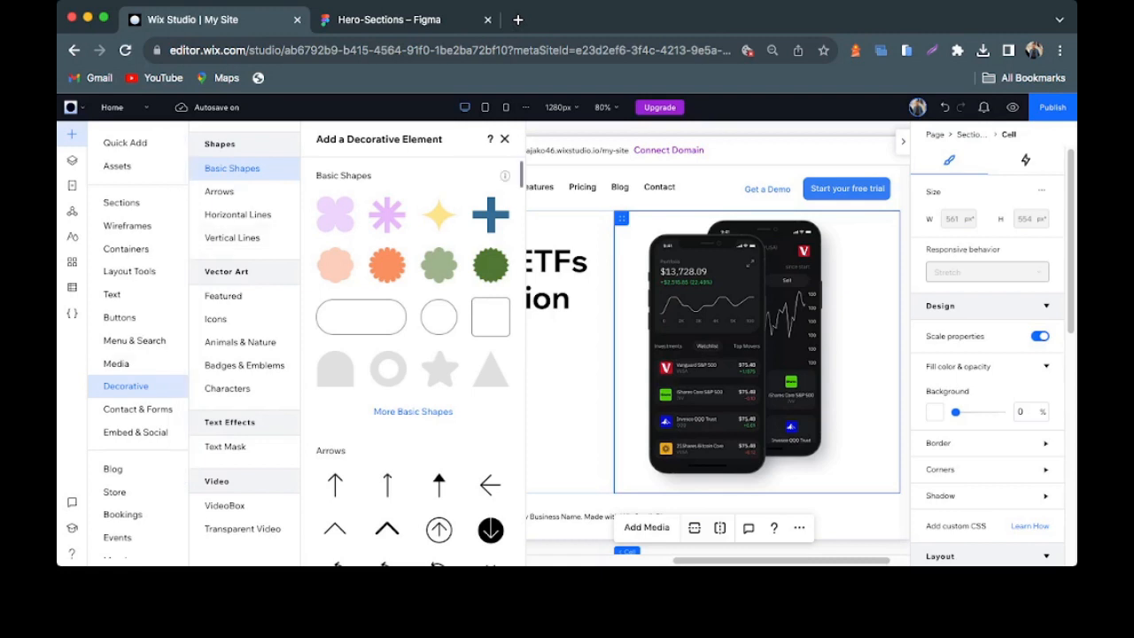
left_click_drag(335, 214, 994, 282)
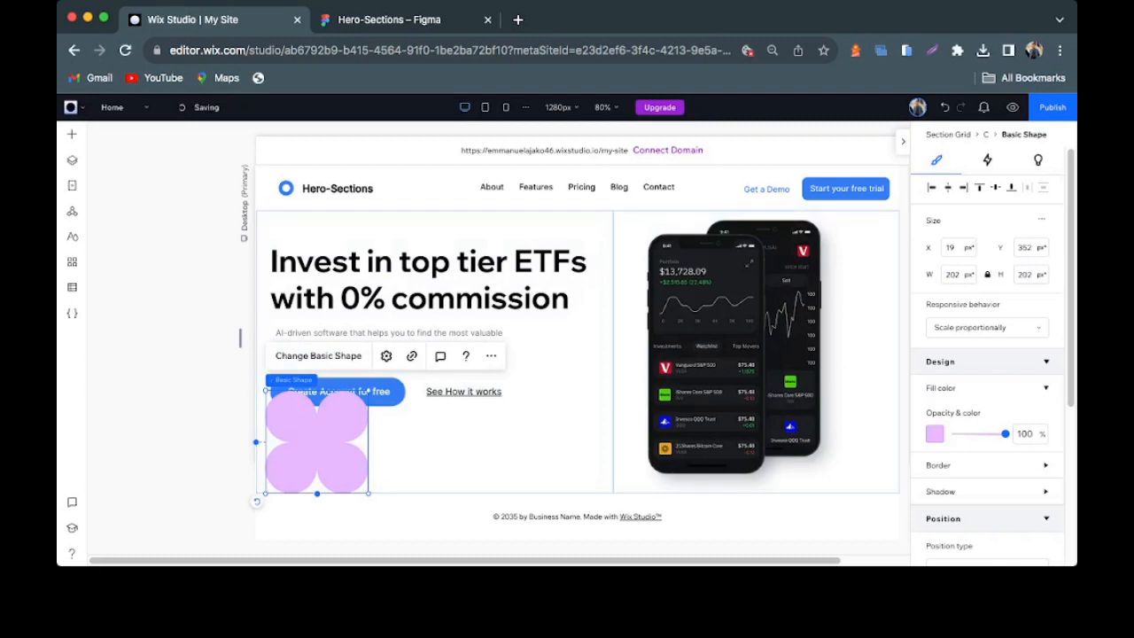
- Shrink the purple shape to 46 × 46 px and place it below the Create Account for free button at X 40, Y 398
left_click_drag(266, 390, 334, 460)
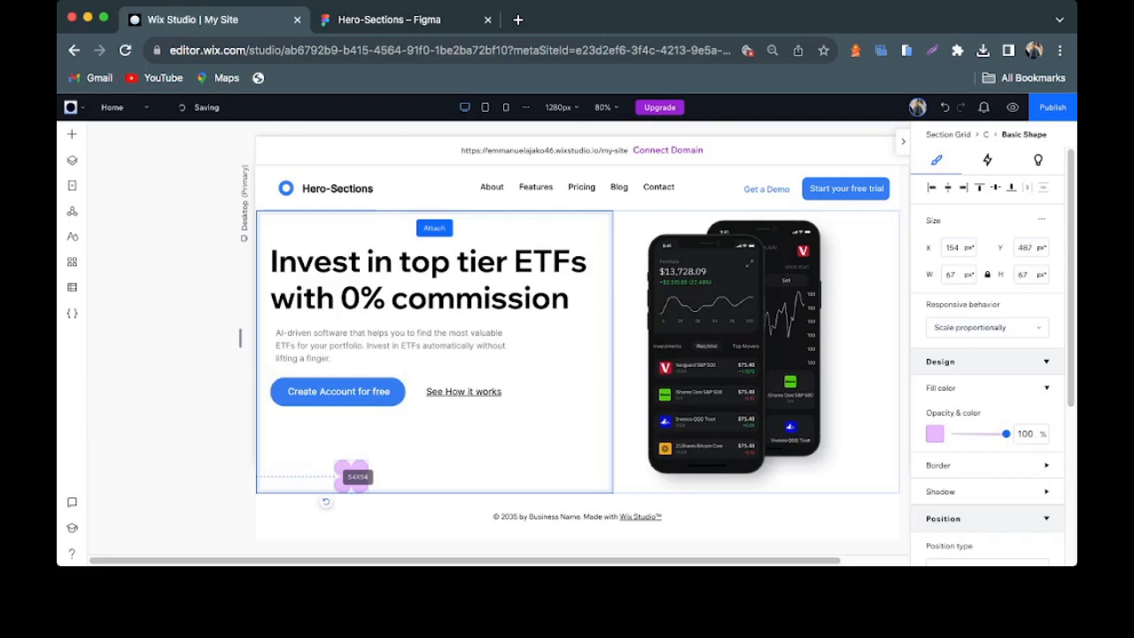
left_click_drag(351, 476, 292, 431)
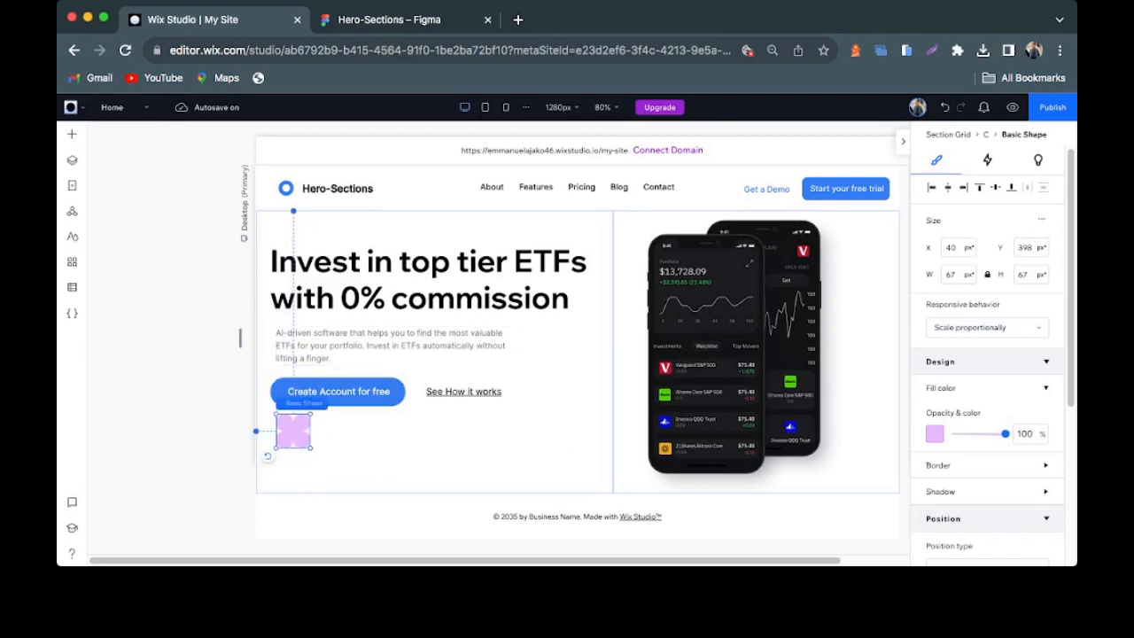
left_click_drag(311, 448, 300, 438)
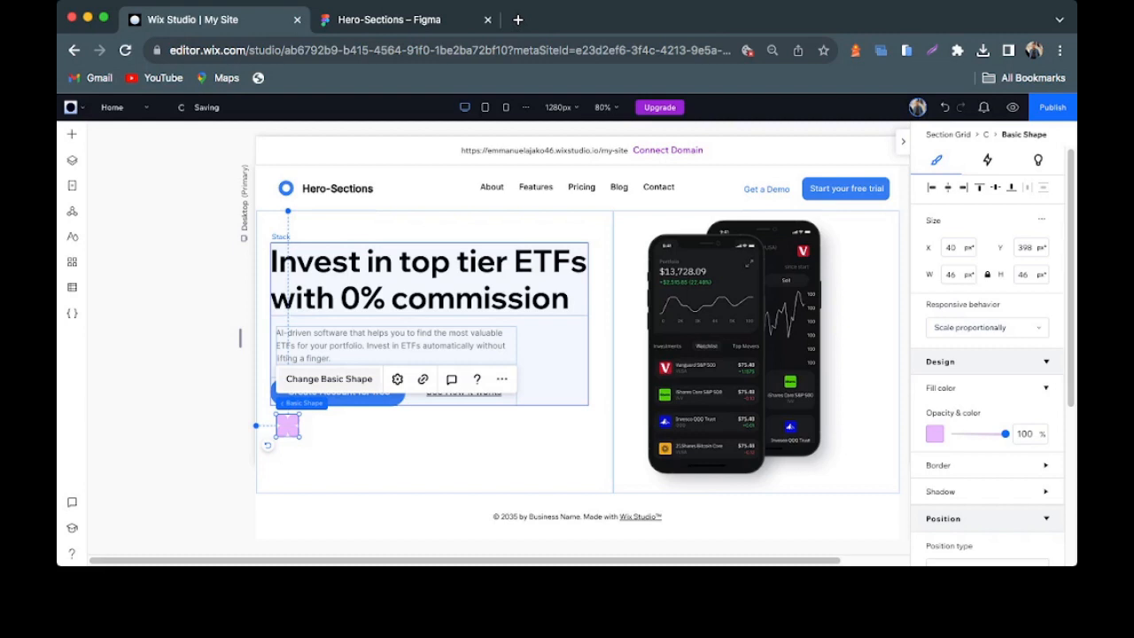
- Start replacing the purple shape, searching the Wix vector art library for "tick" and then for "checkmark"
left_click(329, 379)
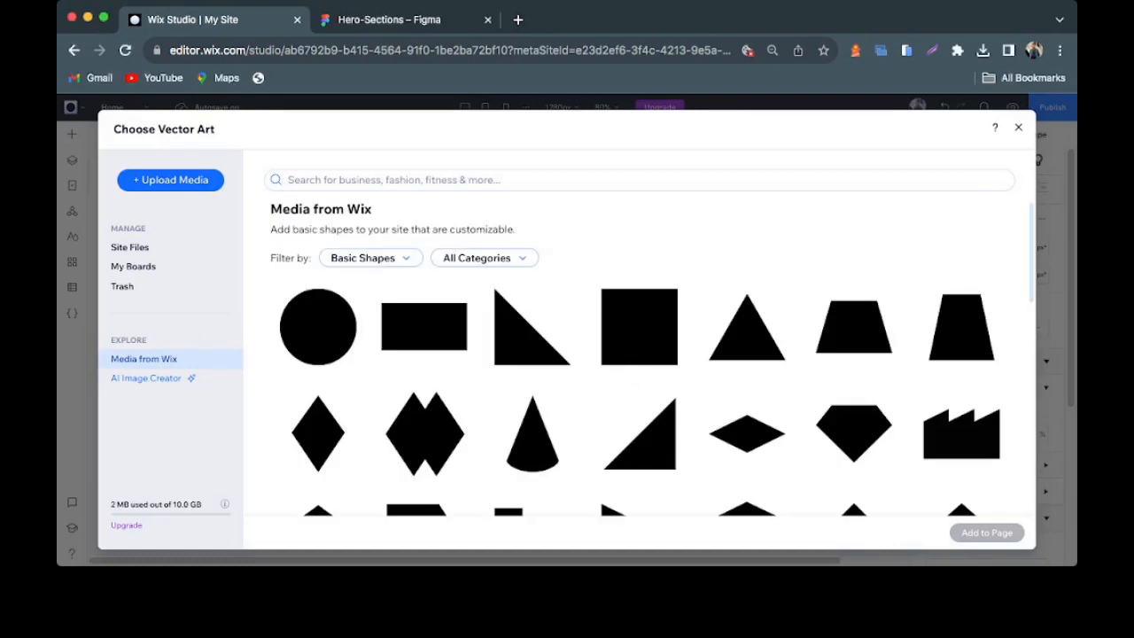
left_click(638, 180)
type("tick")
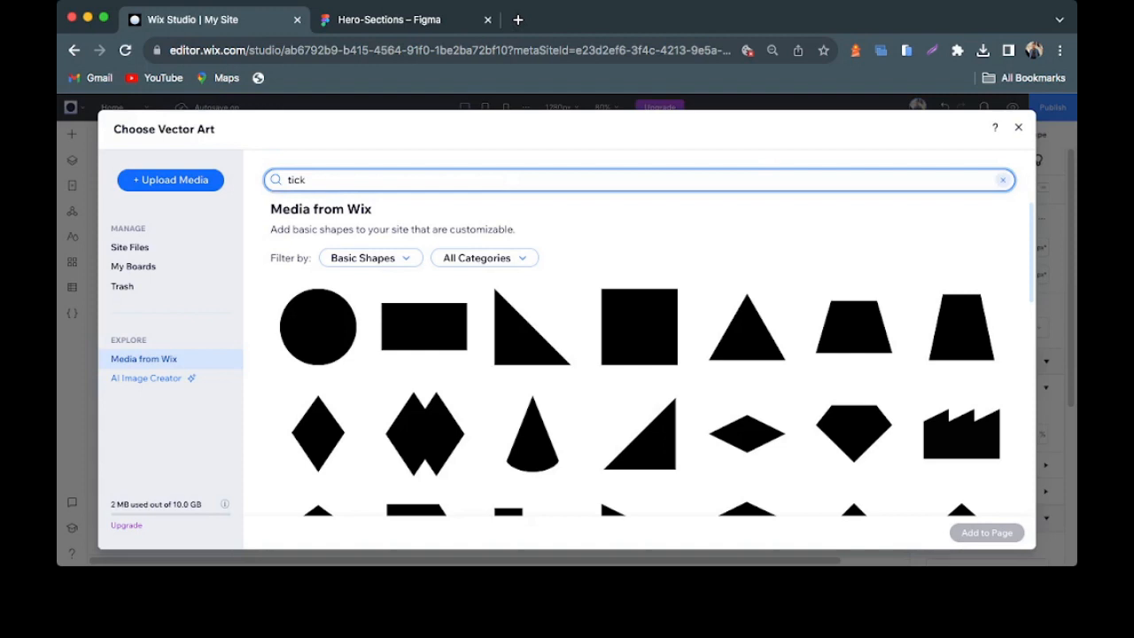
key("Return")
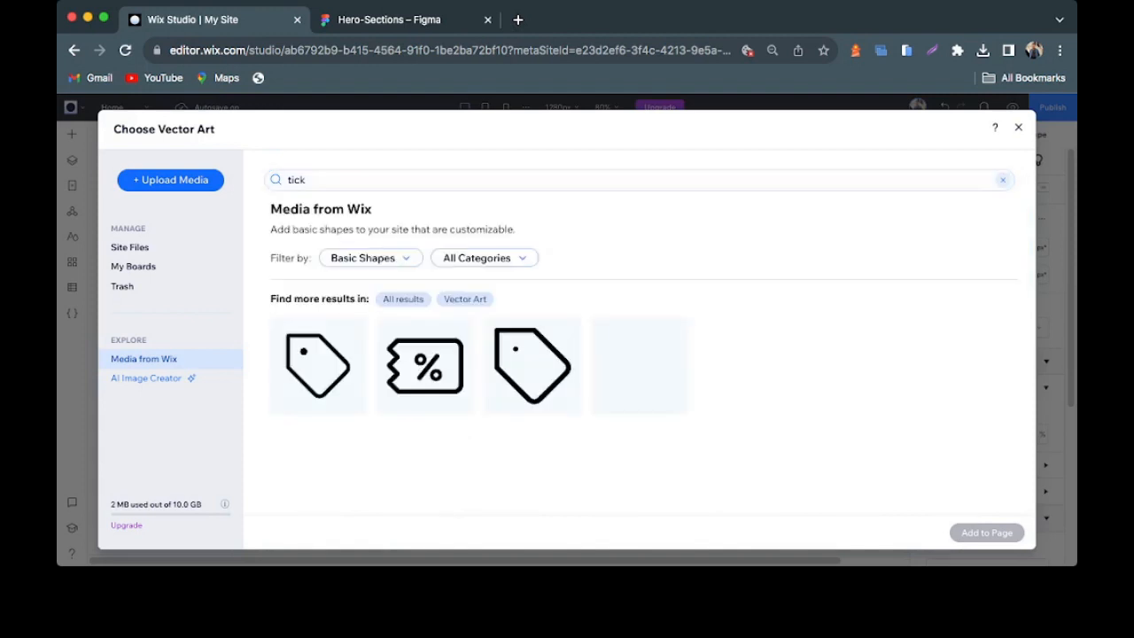
left_click(298, 180)
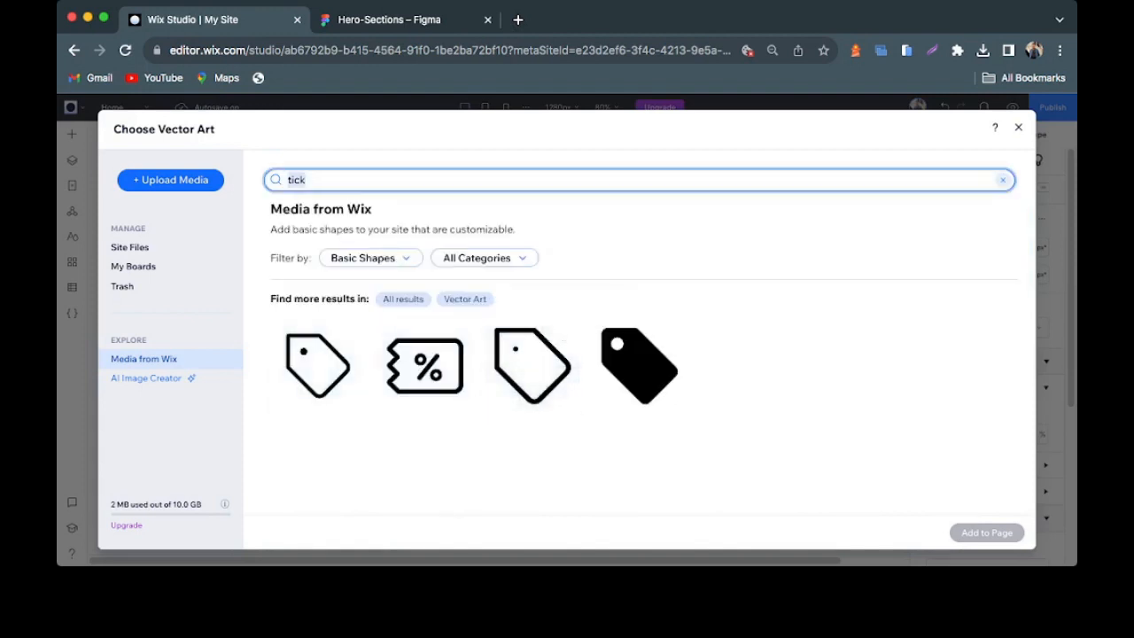
type("checkmark")
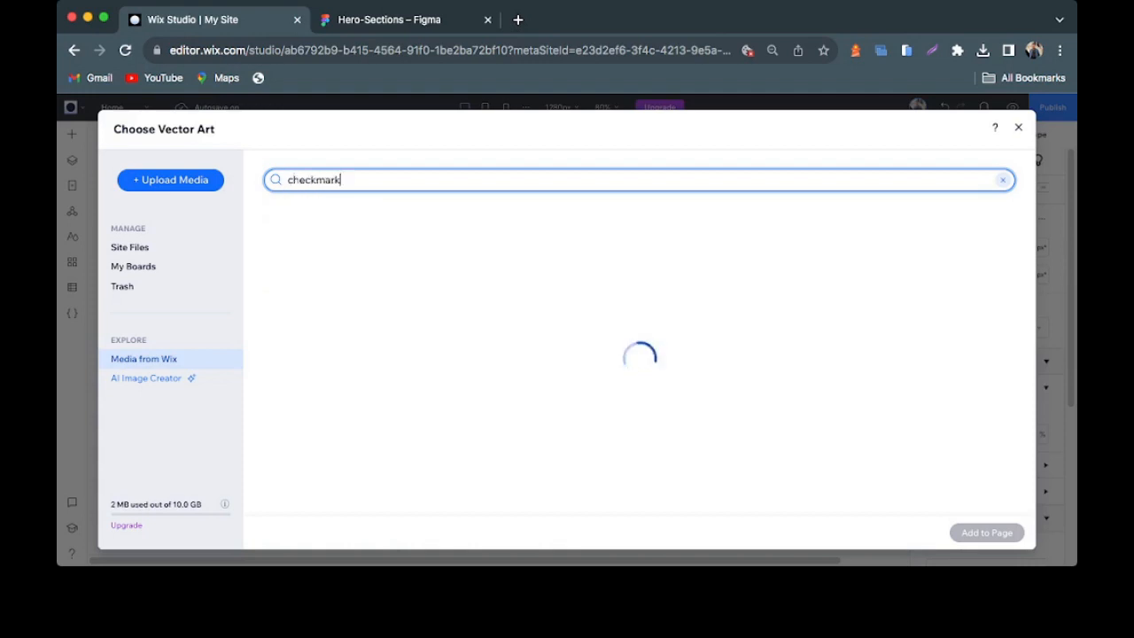
- Choose the circled Check Mark vector art from the results and use it in place of the purple shape
scroll(798, 443, "down", 1)
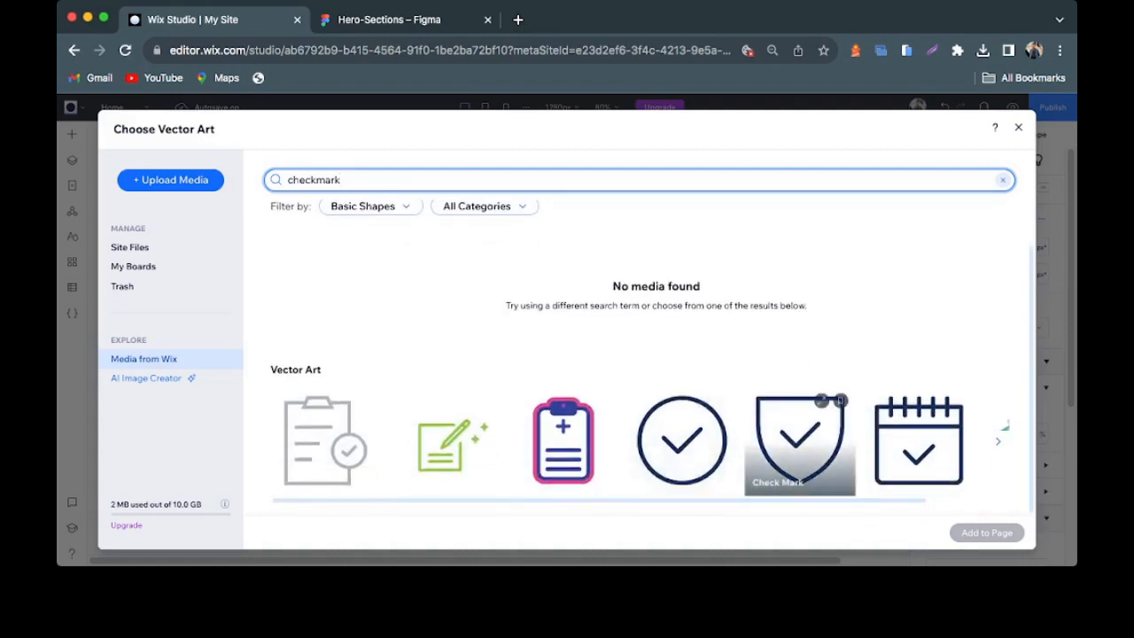
left_click_drag(682, 501, 764, 501)
scroll(563, 443, "left", 2)
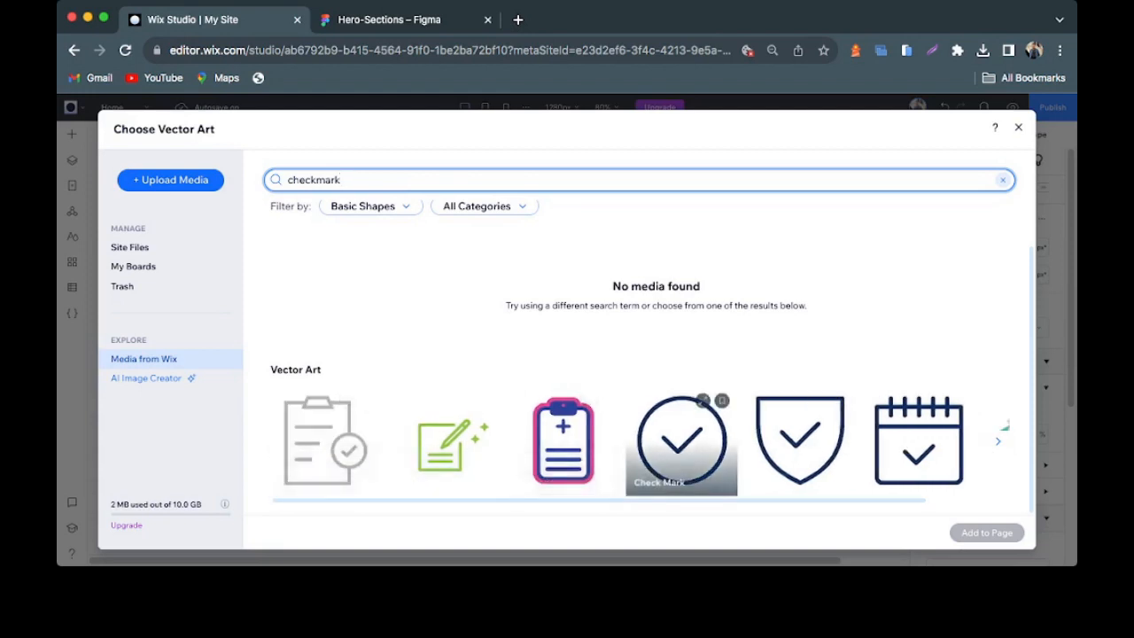
left_click(681, 442)
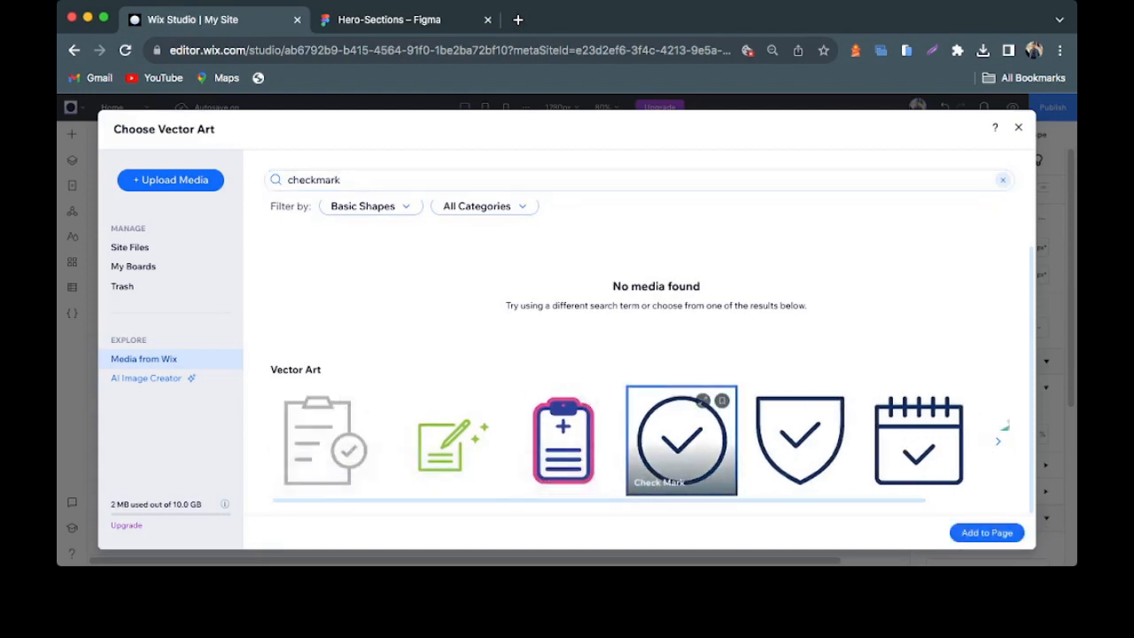
left_click(986, 532)
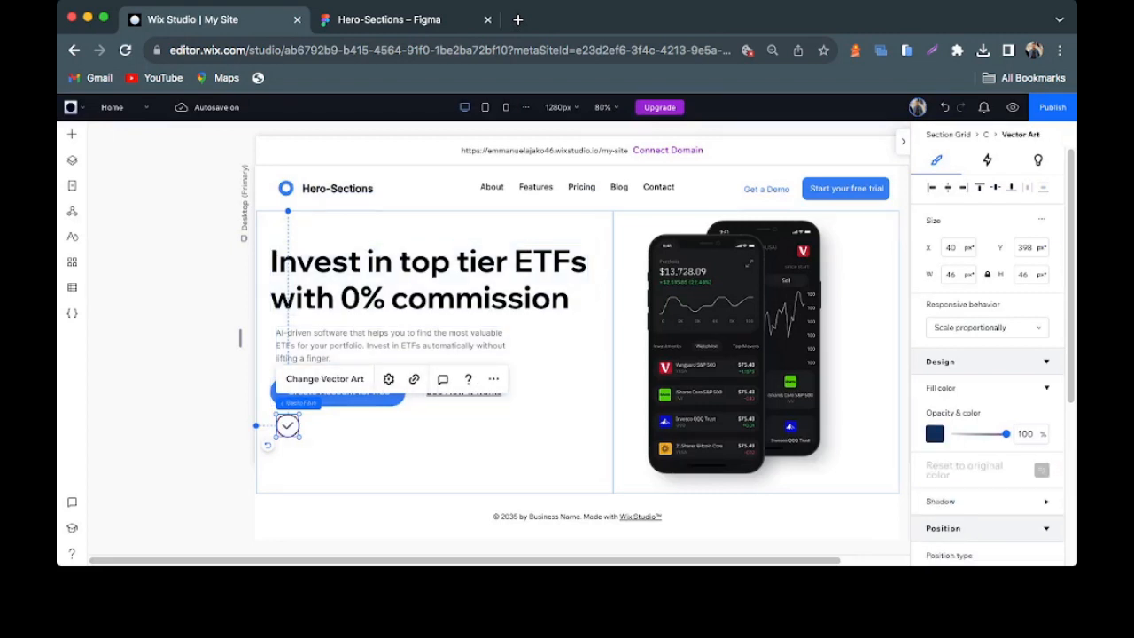
- Recolor the checkmark icon green and resize it to 33 × 33 px at X 40, Y 408
left_click(935, 434)
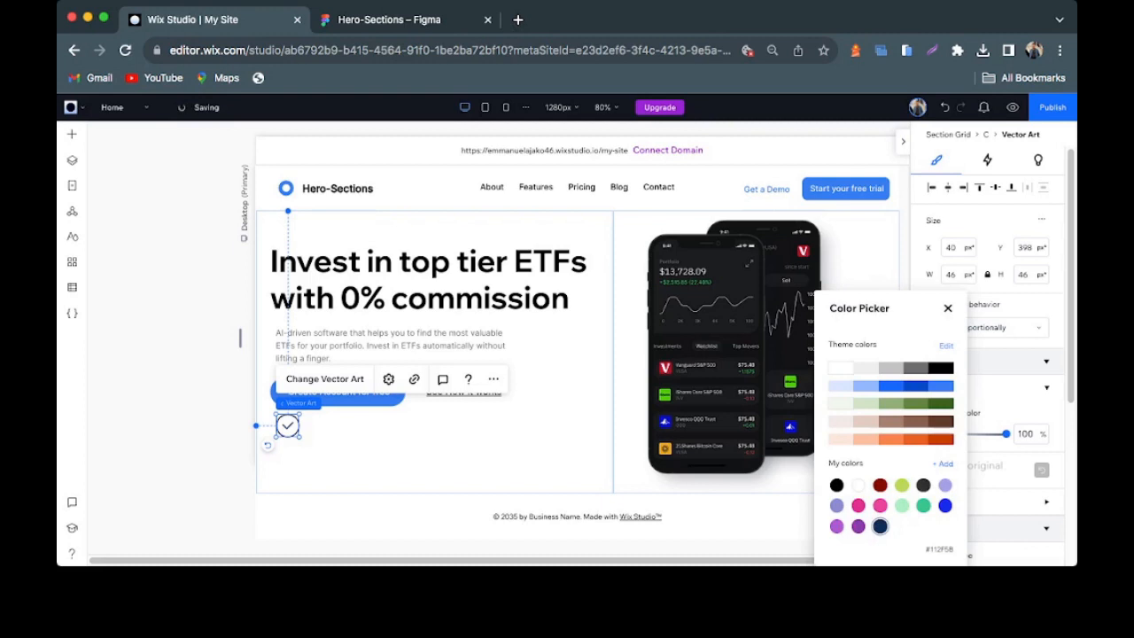
left_click(901, 485)
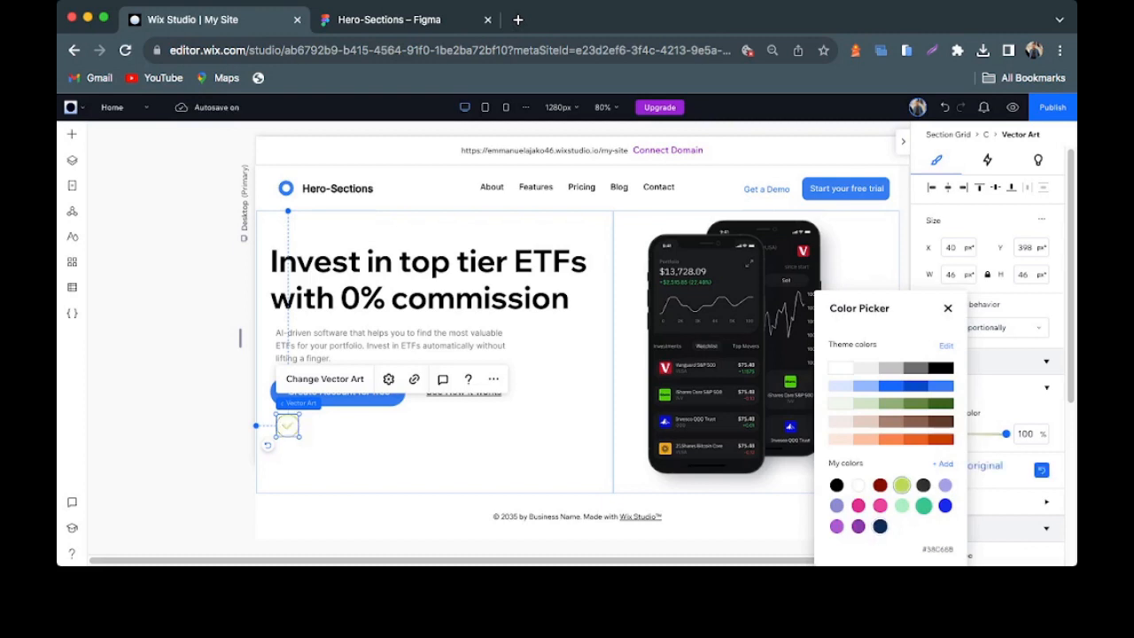
left_click(924, 505)
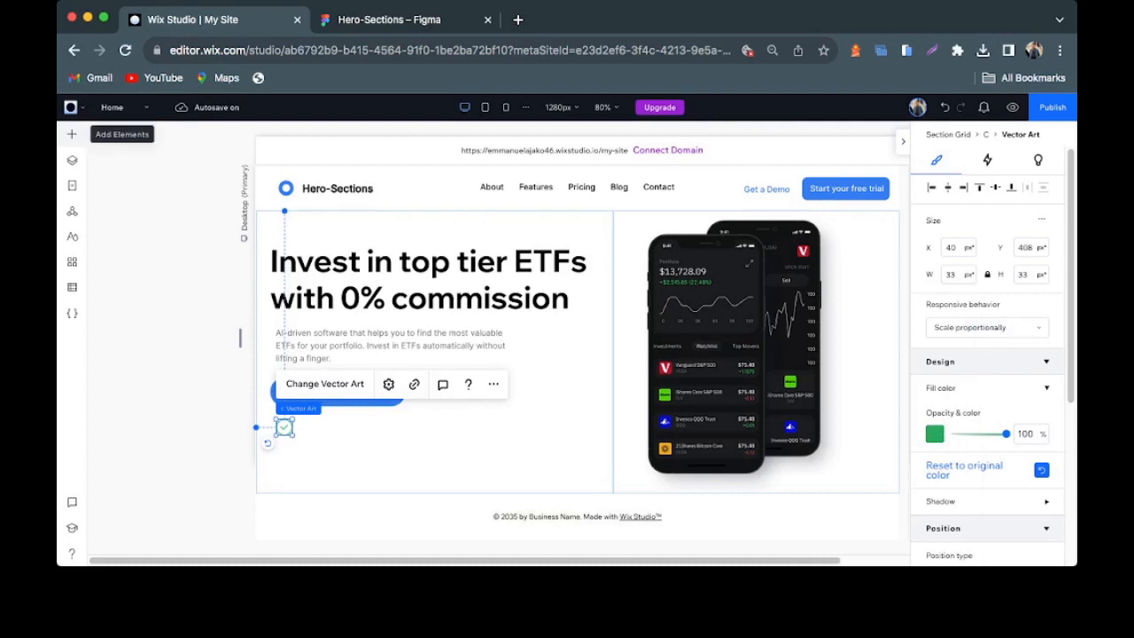
- Add a Paragraph 1 text element beside the checkmark icon at about X 79, Y 396
left_click(72, 134)
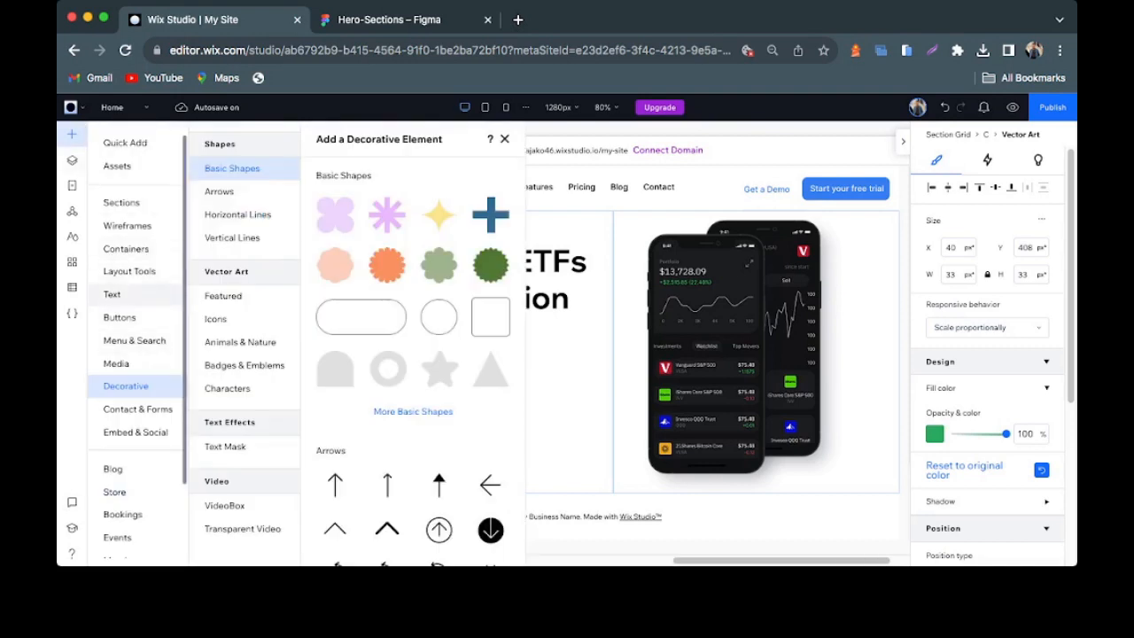
left_click(112, 294)
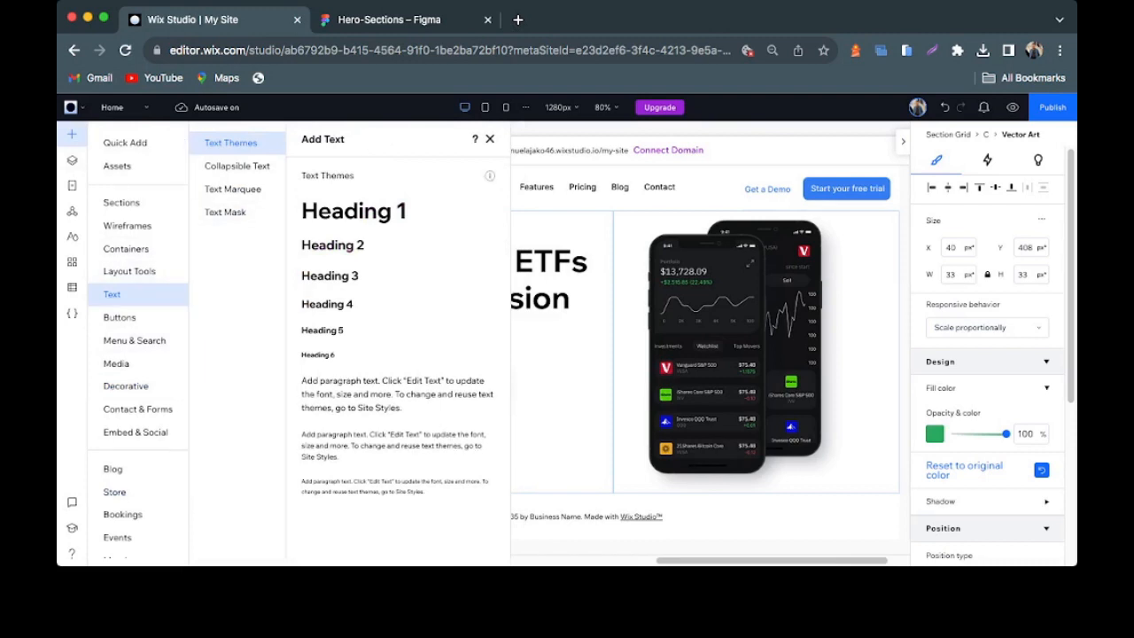
left_click_drag(356, 444, 396, 429)
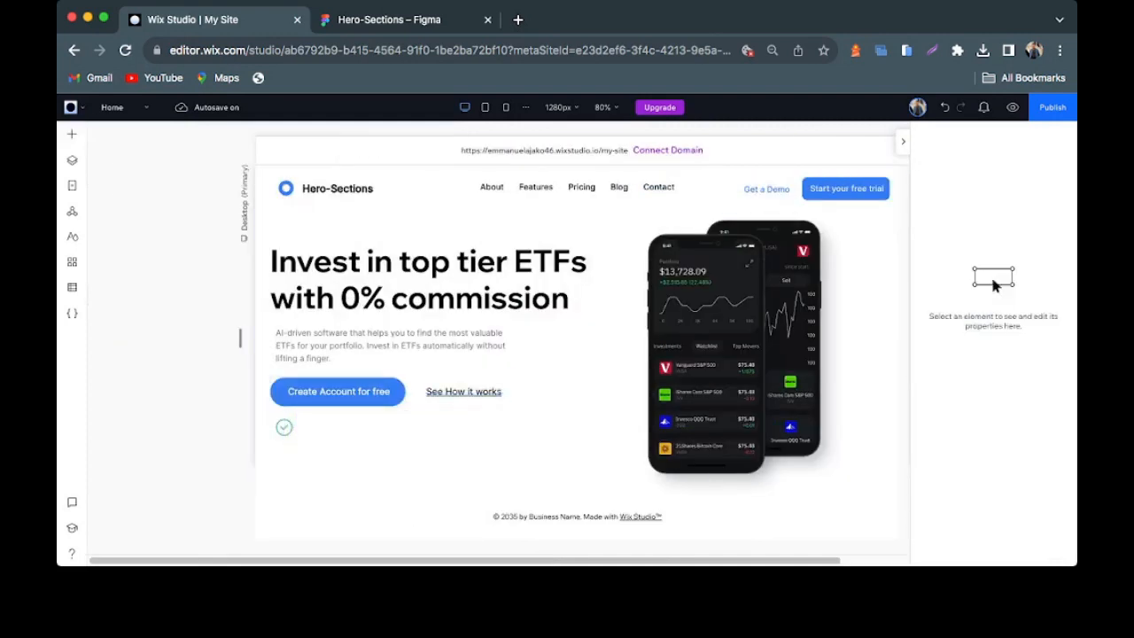
- Copy the "Trusted by 4,000+ companies" text from the Figma hero design and return to Wix Studio
left_click(390, 19)
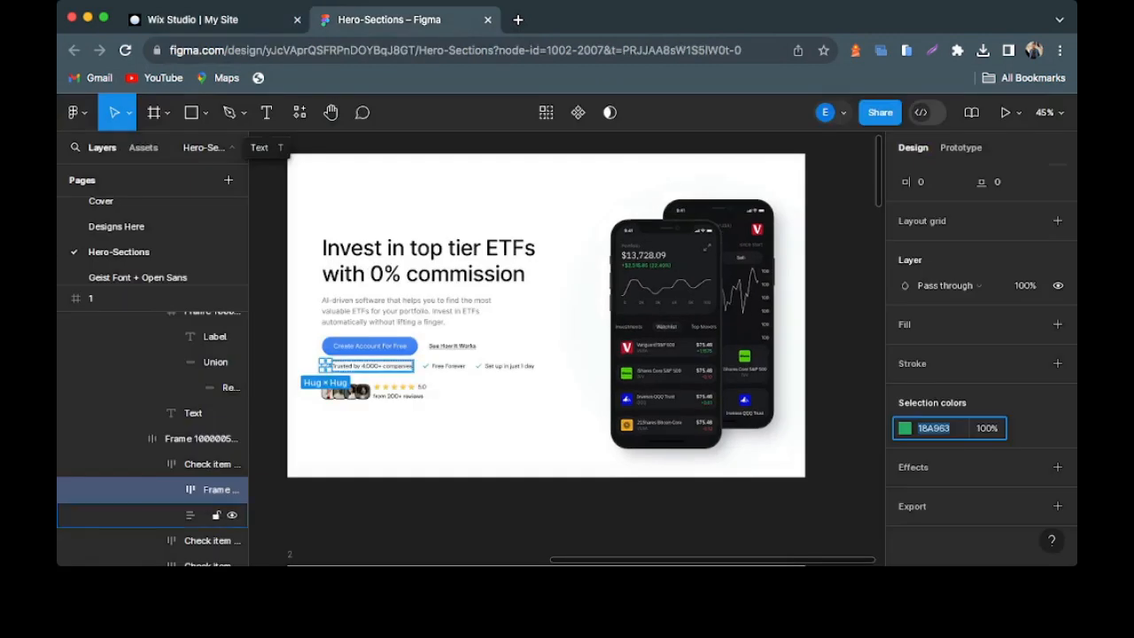
double_click(372, 366)
double_click(380, 366)
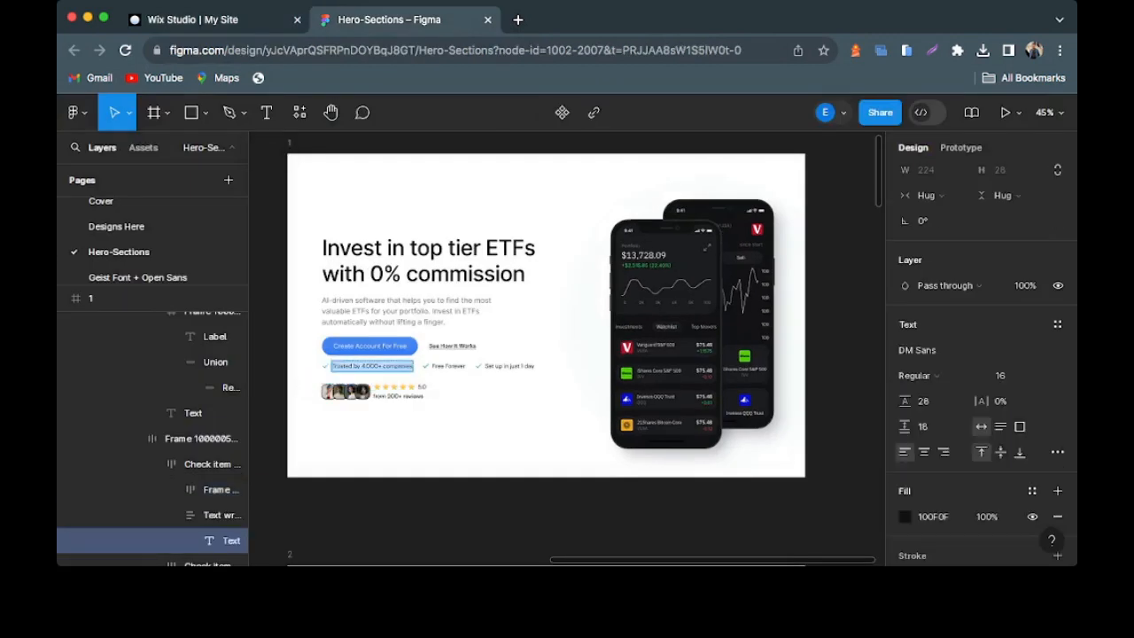
left_click(379, 366)
left_click(197, 18)
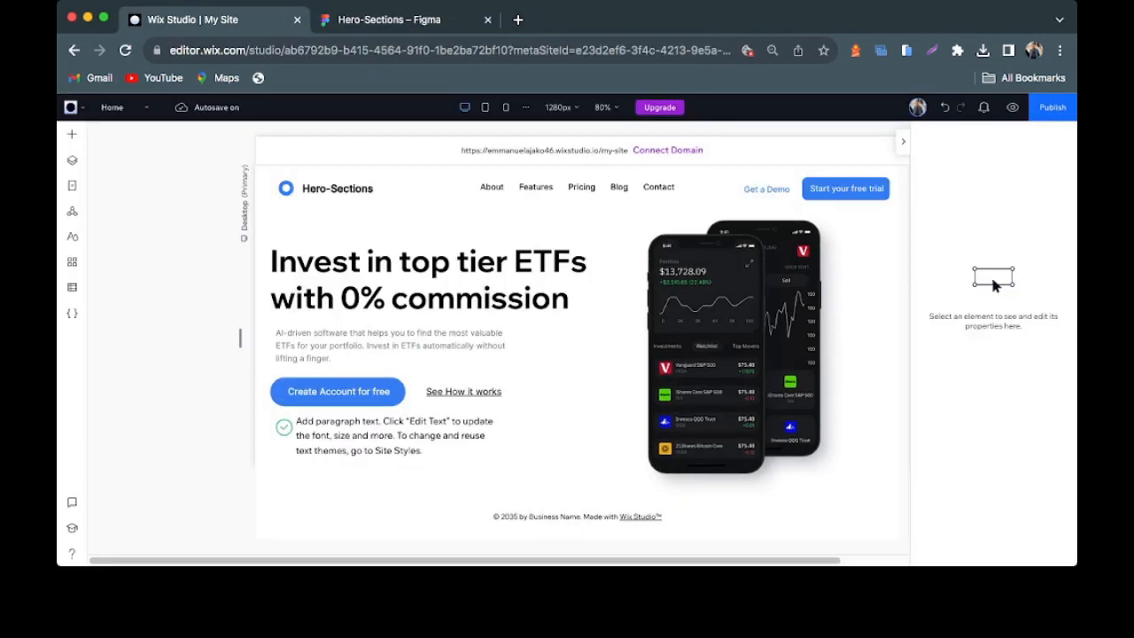
- Replace the new paragraph's placeholder text with "Trusted by 4,000+ companies"
left_click(395, 435)
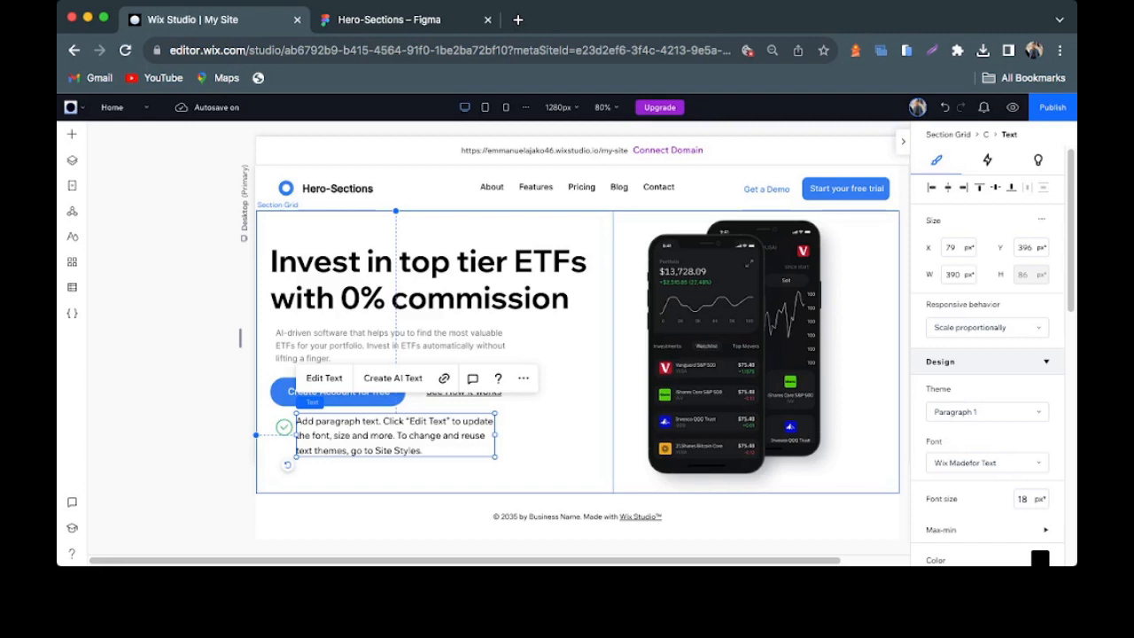
left_click(324, 377)
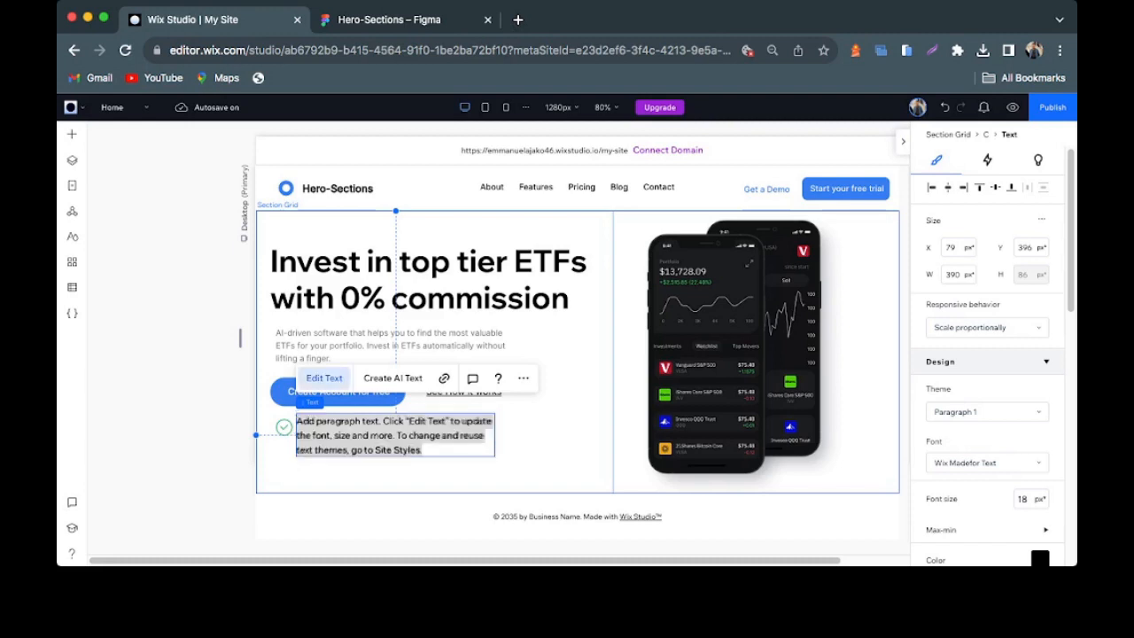
key("Escape")
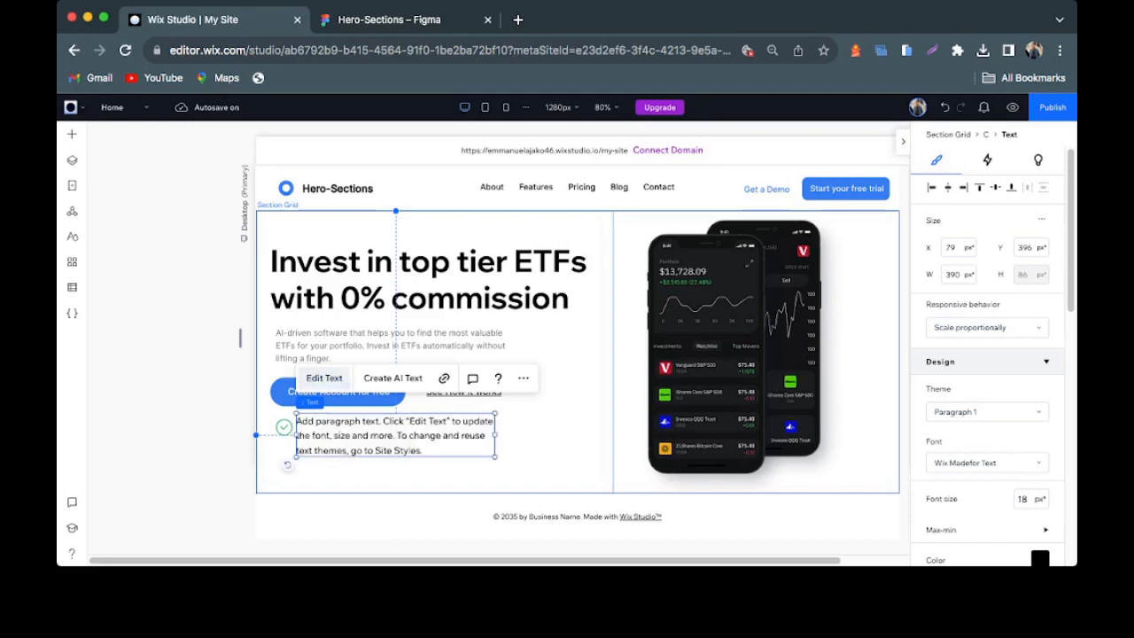
key("Escape")
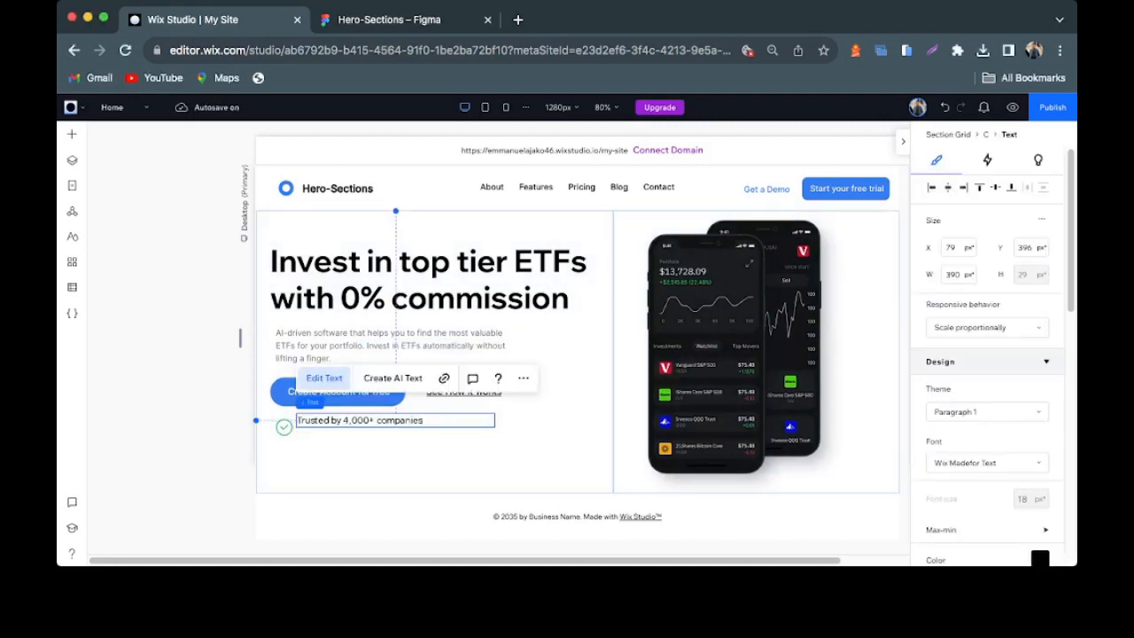
left_click(396, 461)
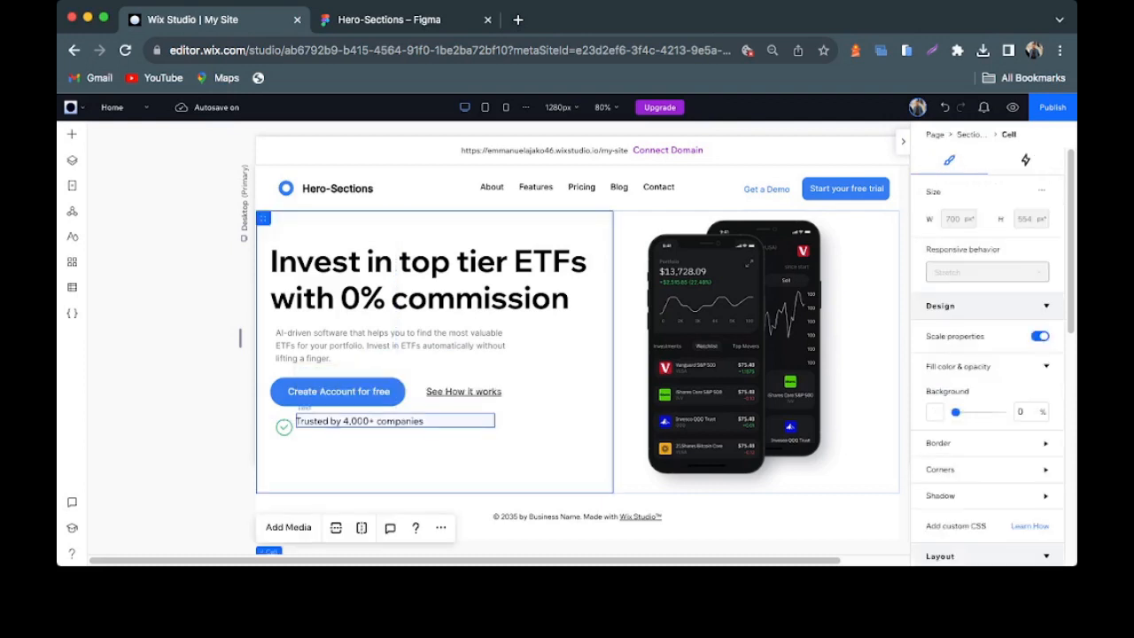
left_click(285, 430)
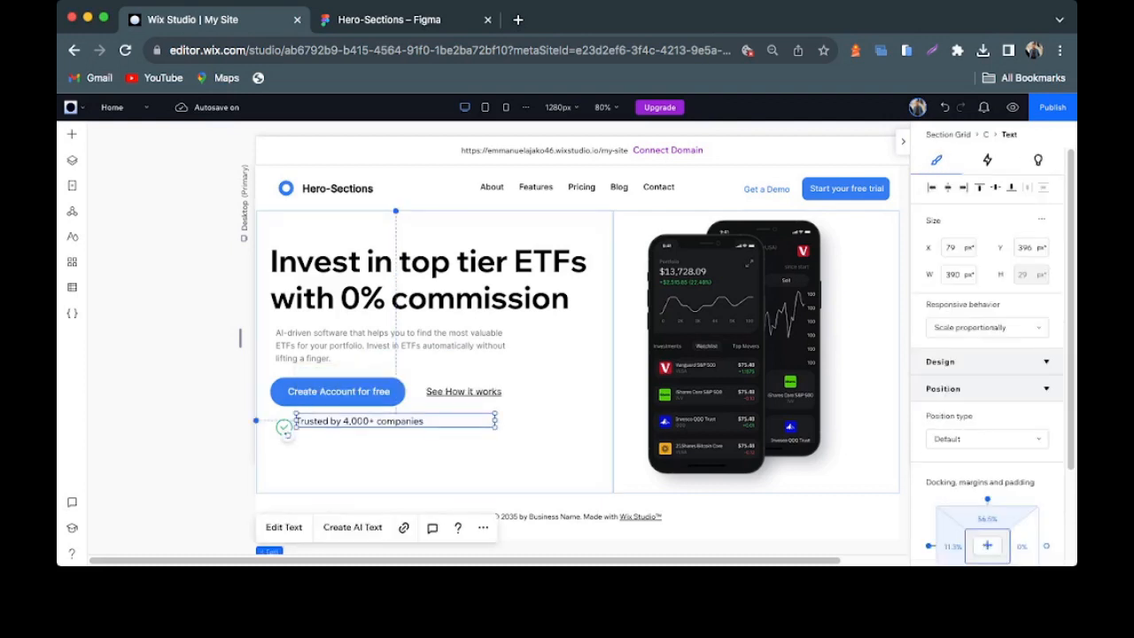
- Move the "Trusted by 4,000+ companies" text to X 90, Y 410 and stack it with the checkmark icon
mouse_move(286, 431)
left_mouse_down()
mouse_move(296, 446)
mouse_move(283, 426)
left_mouse_up()
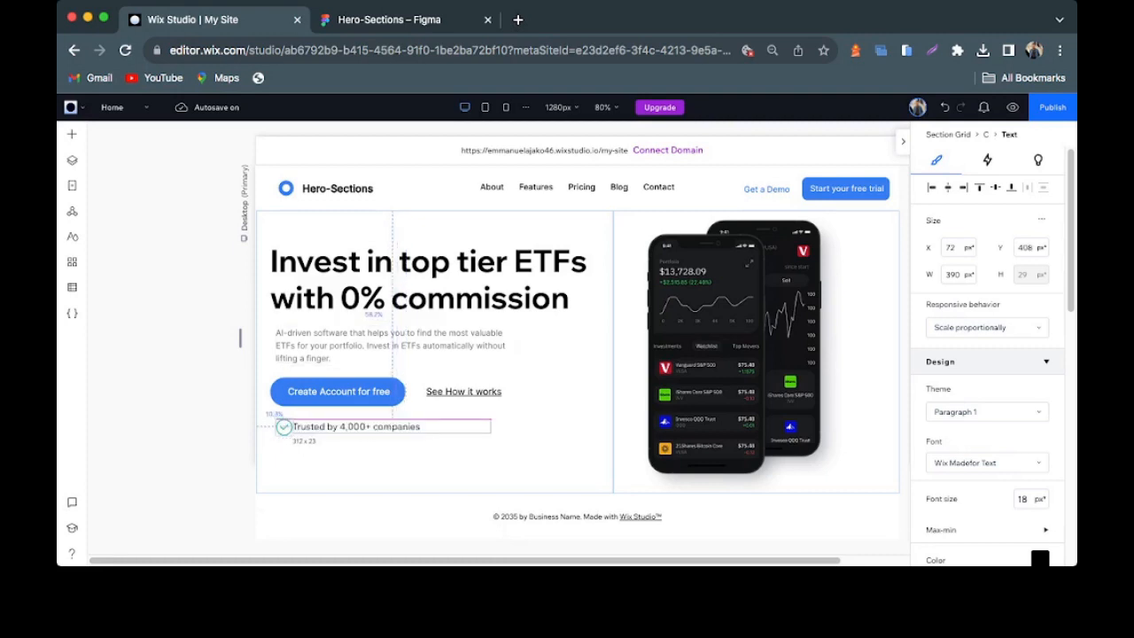
left_click_drag(284, 426, 285, 428)
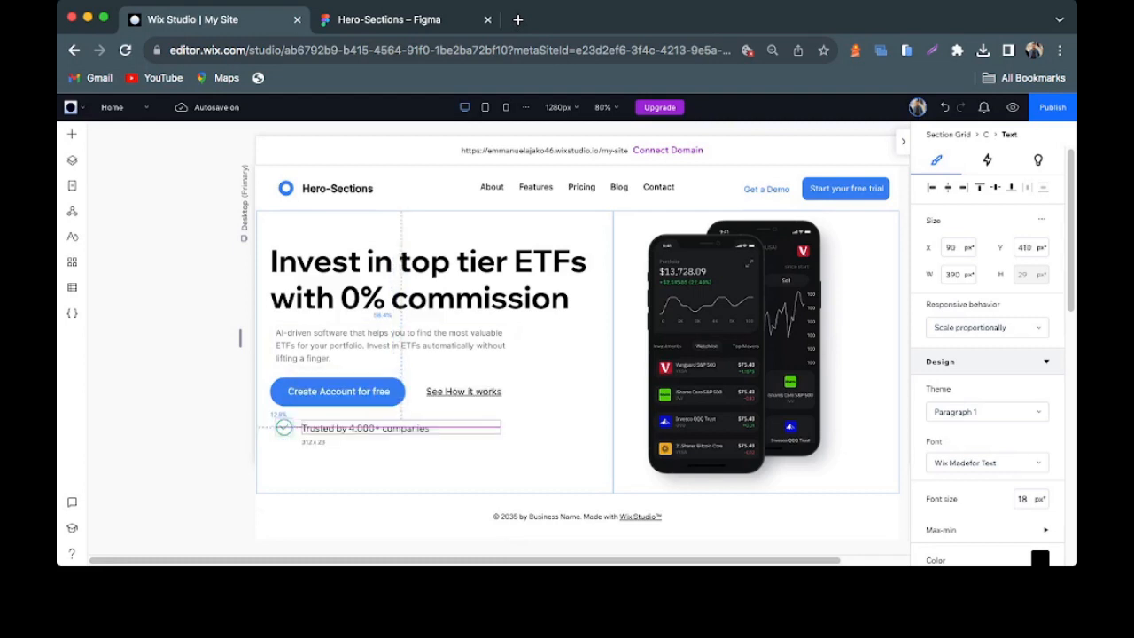
left_click_drag(285, 428, 284, 428)
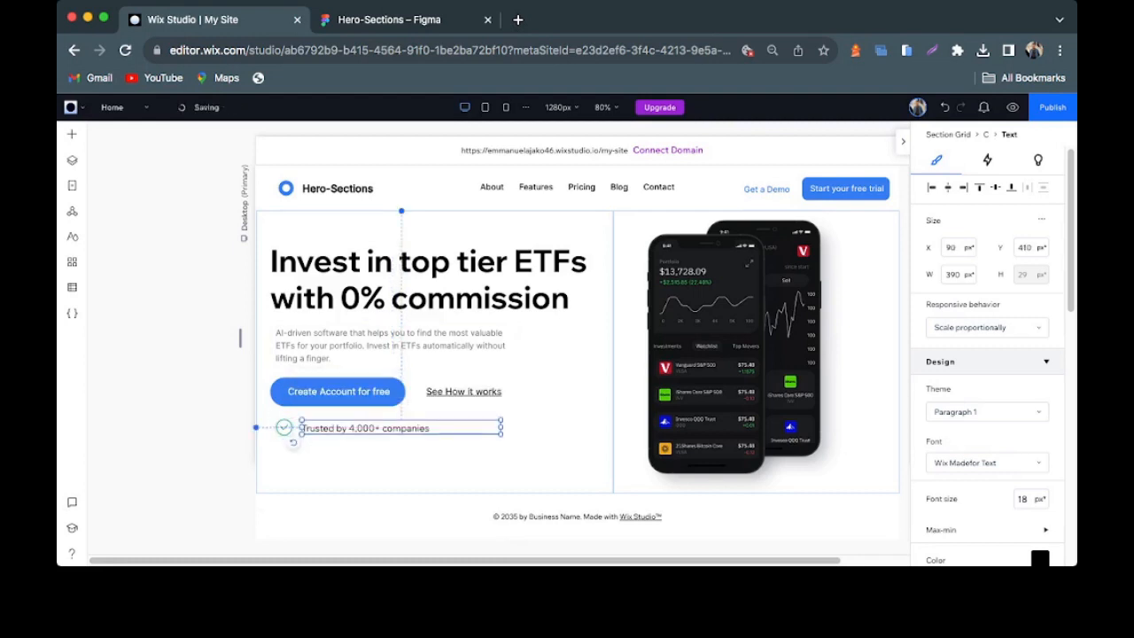
left_click(284, 428, "shift")
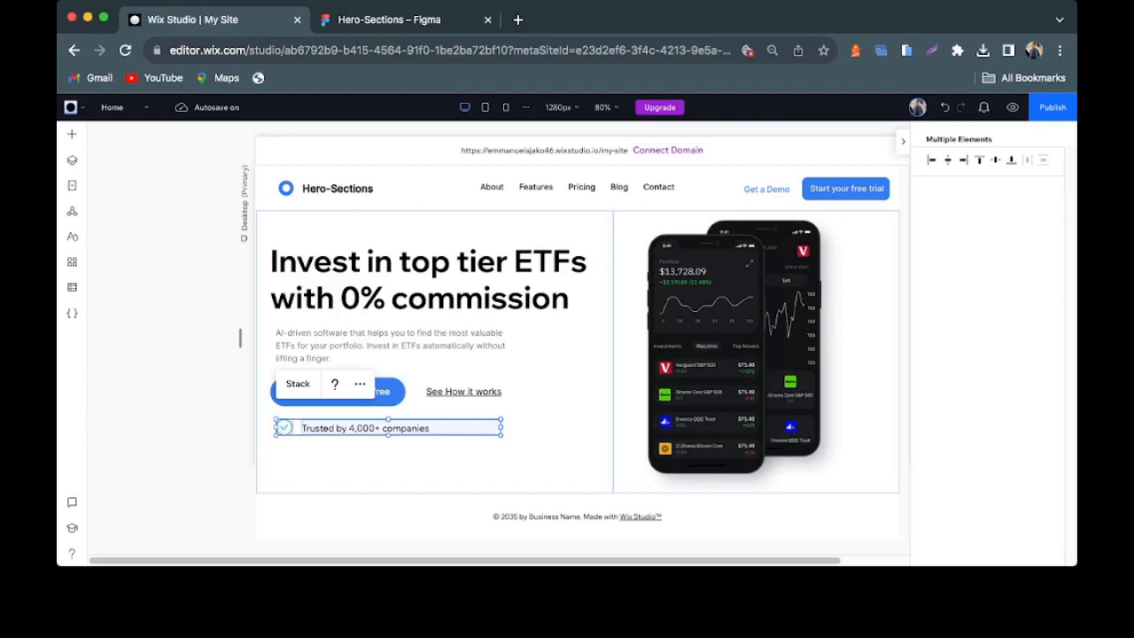
left_click(298, 384)
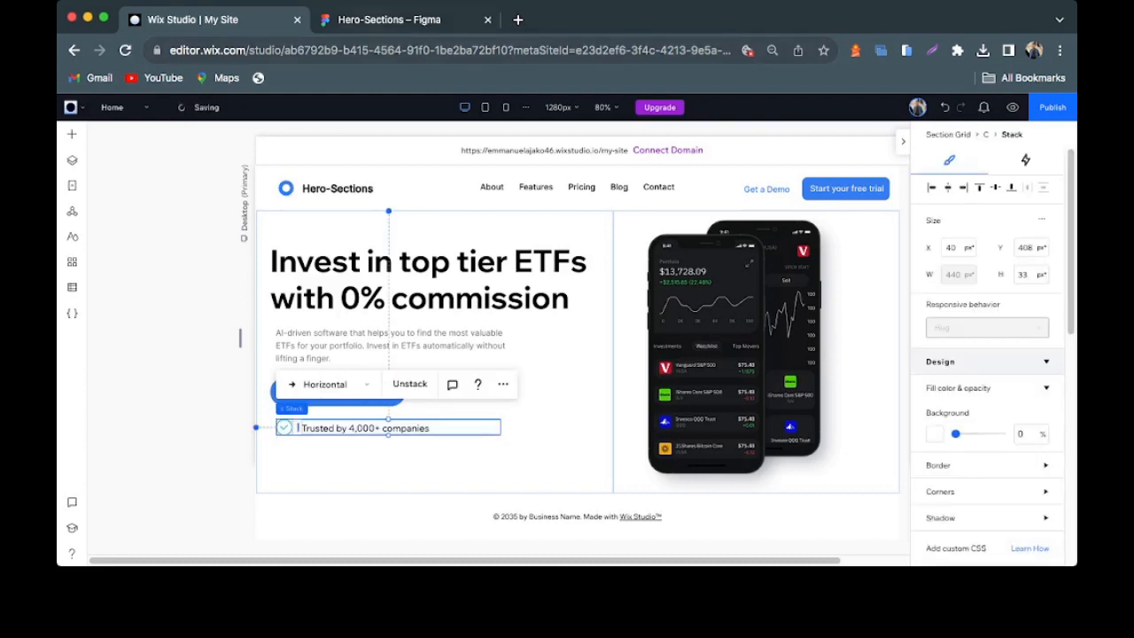
- Duplicate the checkmark feature stack and attach the copy inside the original stack, after its "Trusted by 4,000+ companies" text
key("ctrl+Tab")
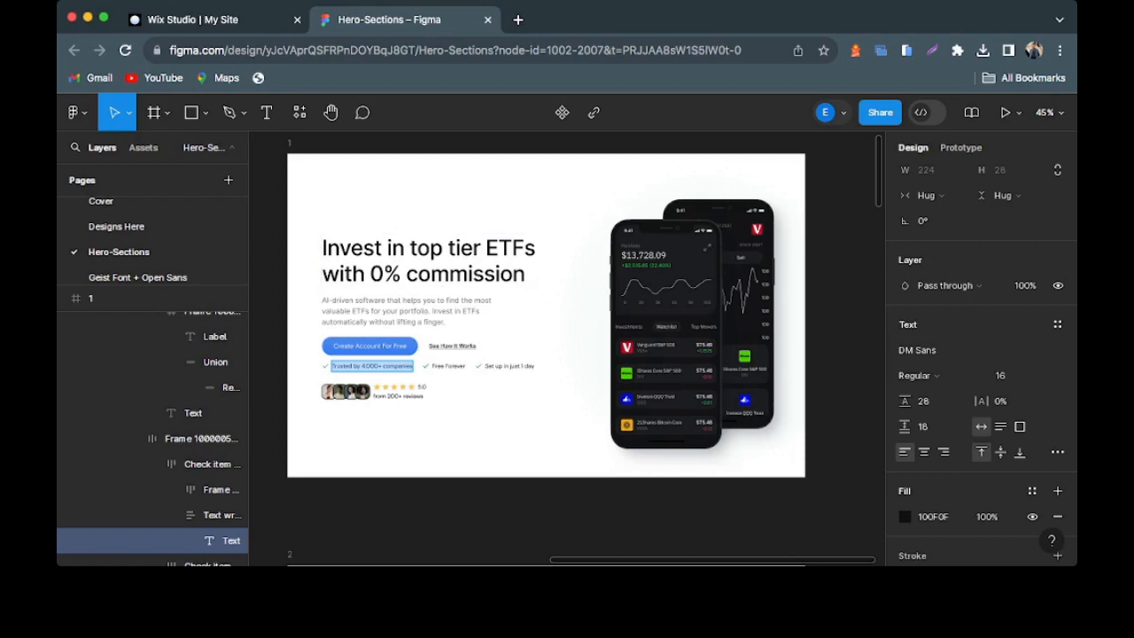
left_click(195, 20)
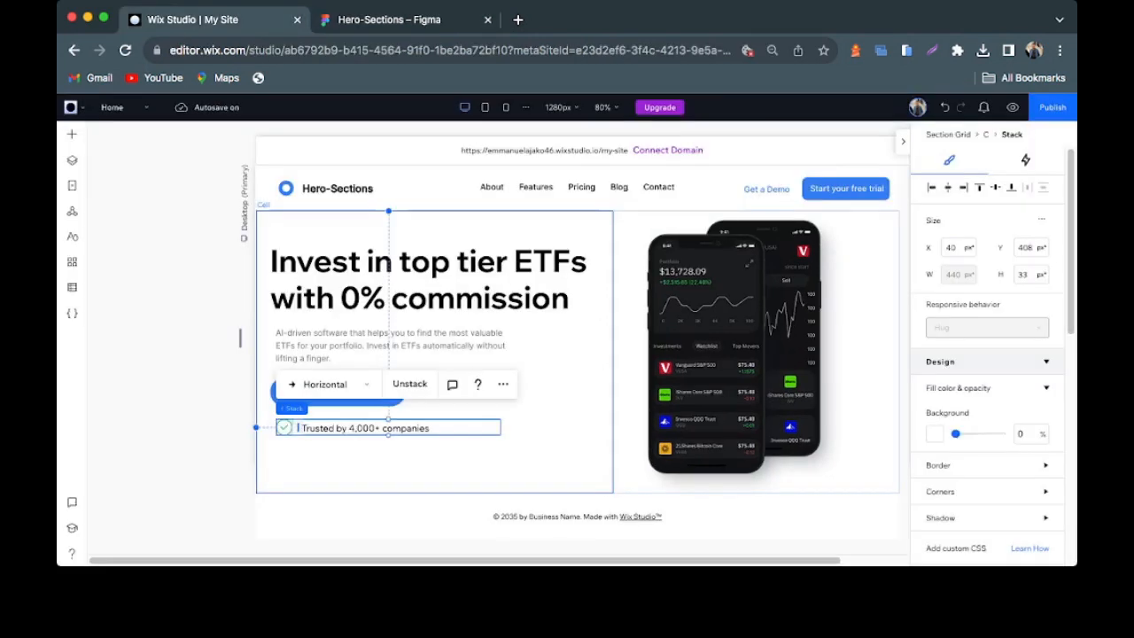
key("super+d")
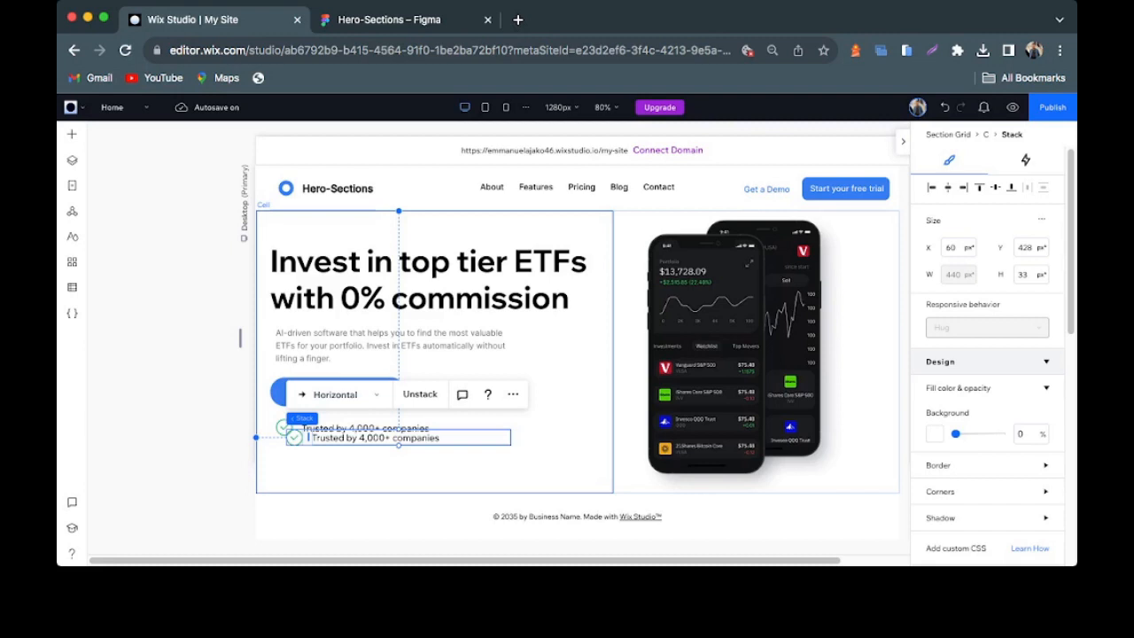
left_click_drag(308, 437, 512, 428)
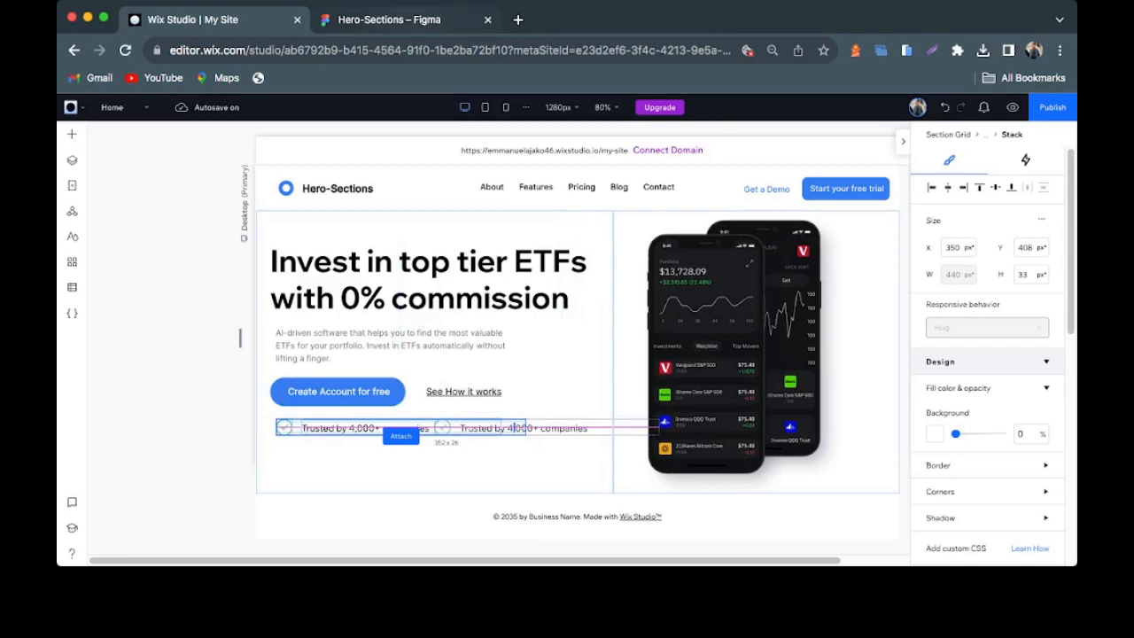
left_click(389, 20)
left_click(212, 19)
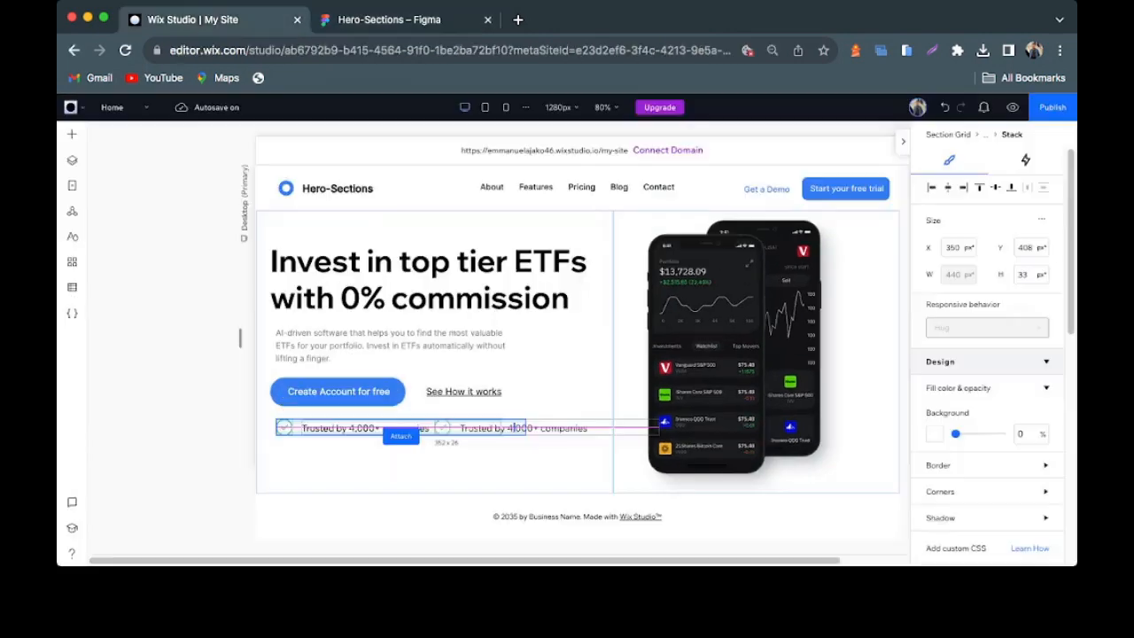
left_click_drag(511, 428, 584, 428)
left_click_drag(514, 428, 514, 428)
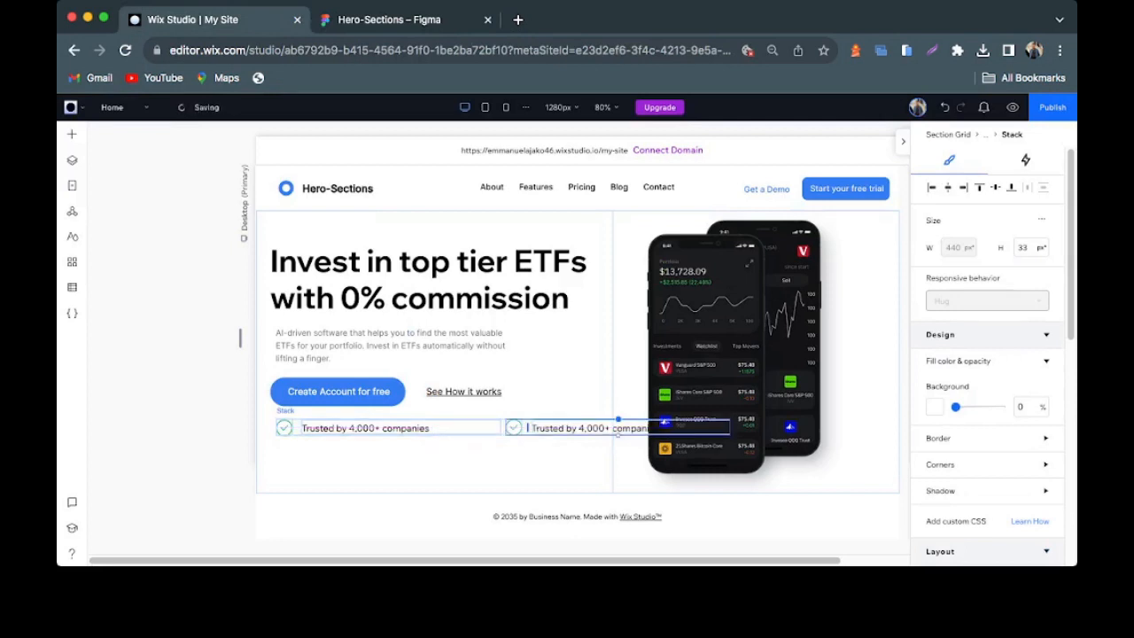
- Replace the text in the duplicated checkmark item with "Free Forever"
left_click(528, 428)
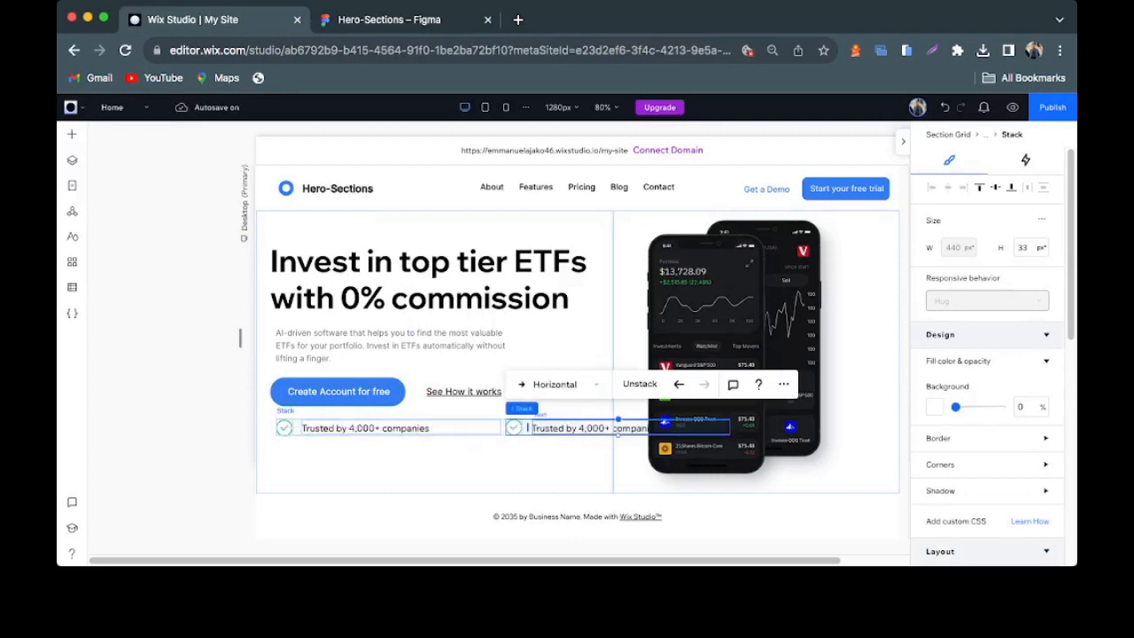
left_click(532, 428)
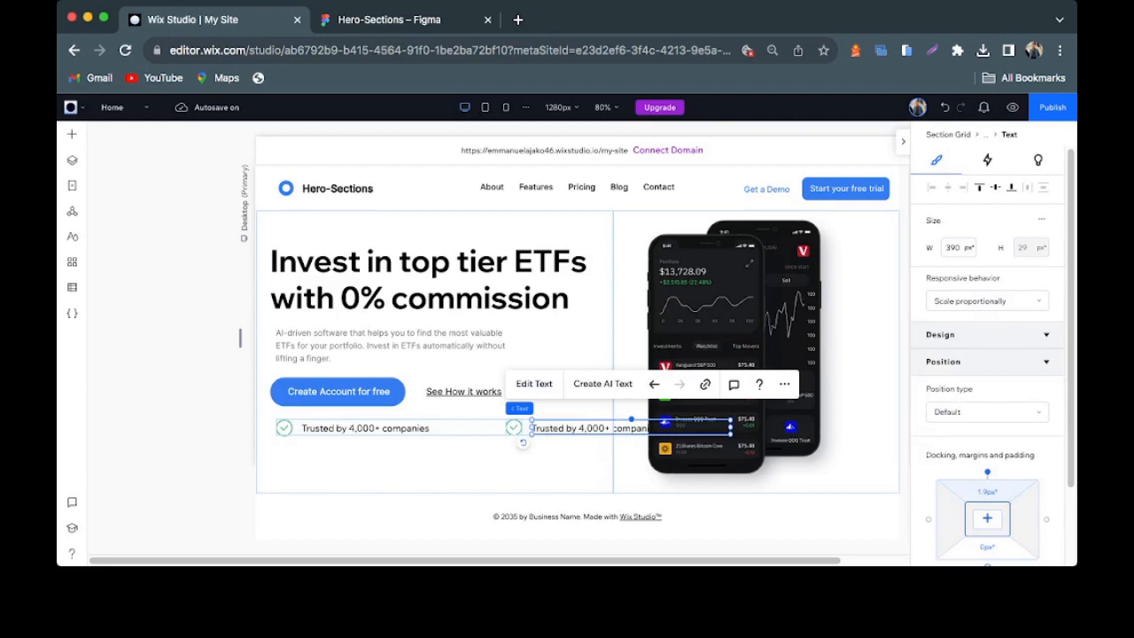
double_click(592, 428)
key("super+a")
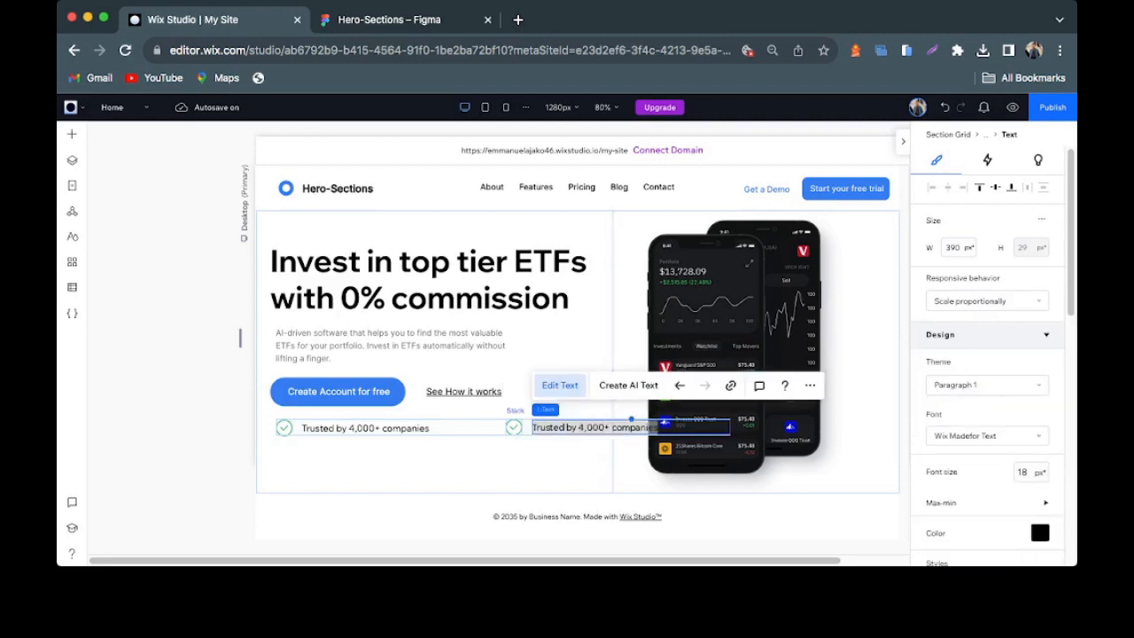
type("Free")
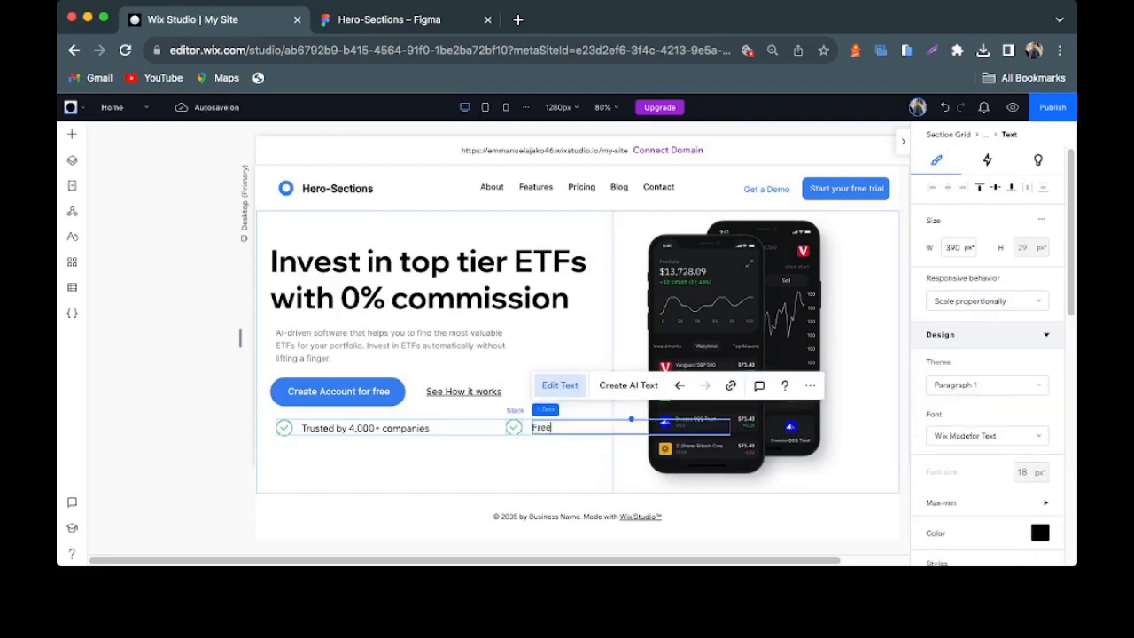
type(" Forever")
left_click(443, 465)
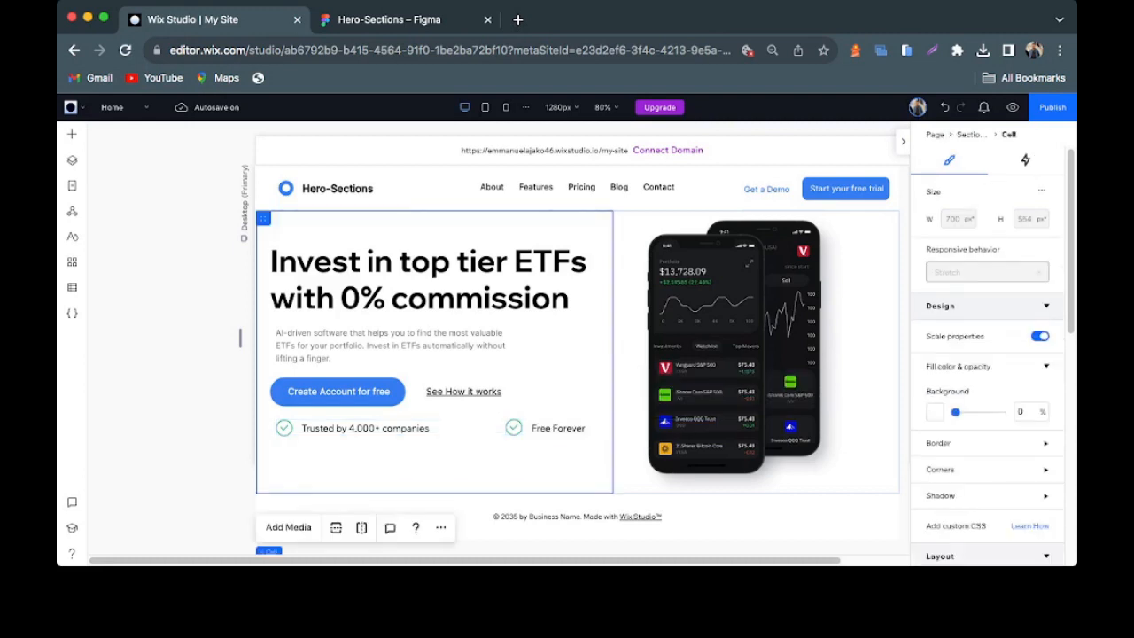
- Narrow the "Trusted by 4,000+ companies" text box to 260 px and the "Free Forever" text box to 152 px
left_click(298, 428)
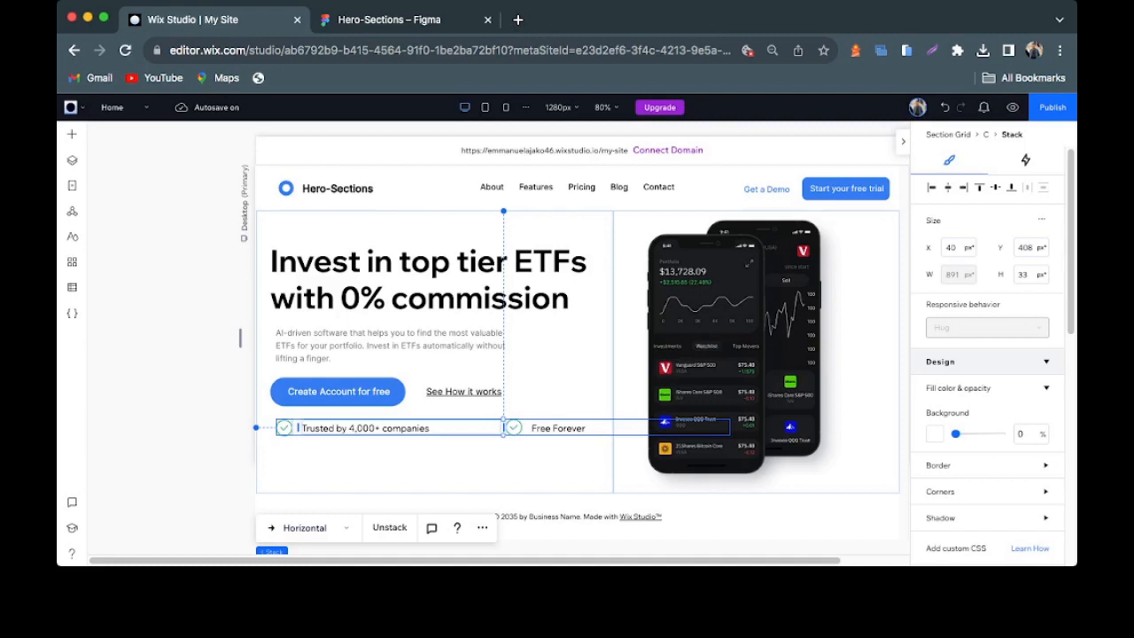
left_click(299, 428)
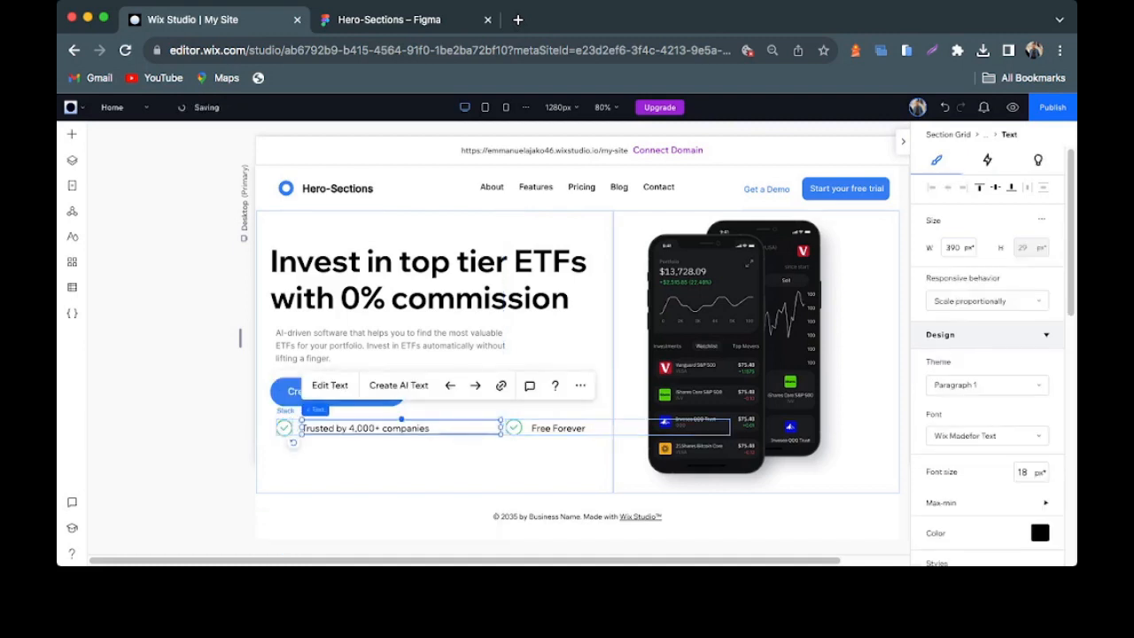
left_click_drag(500, 428, 429, 430)
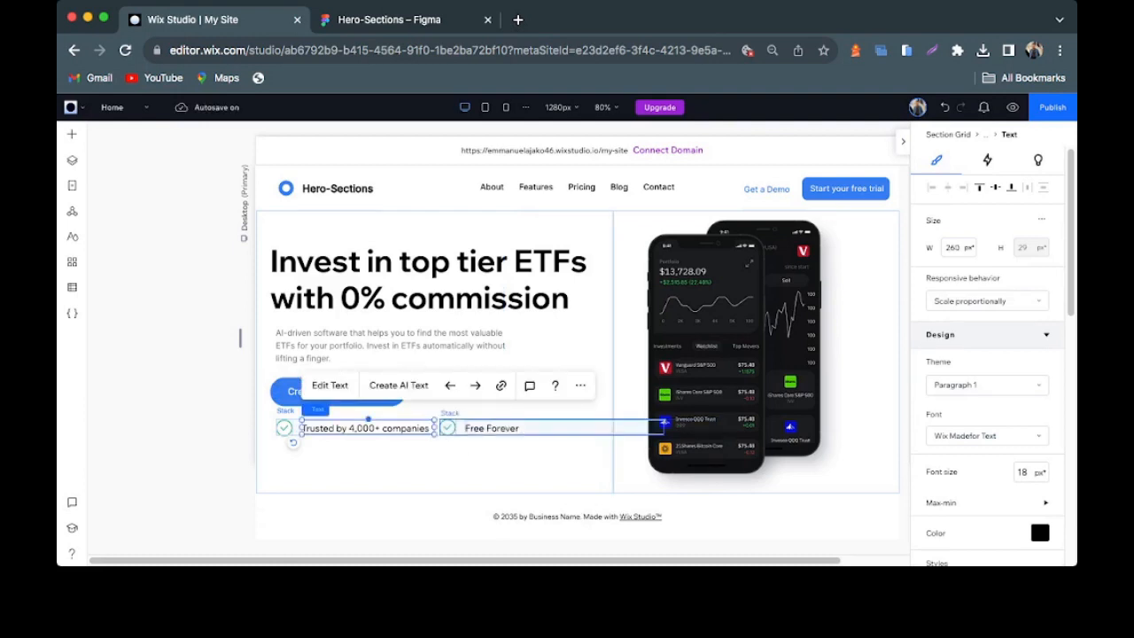
left_click(461, 428)
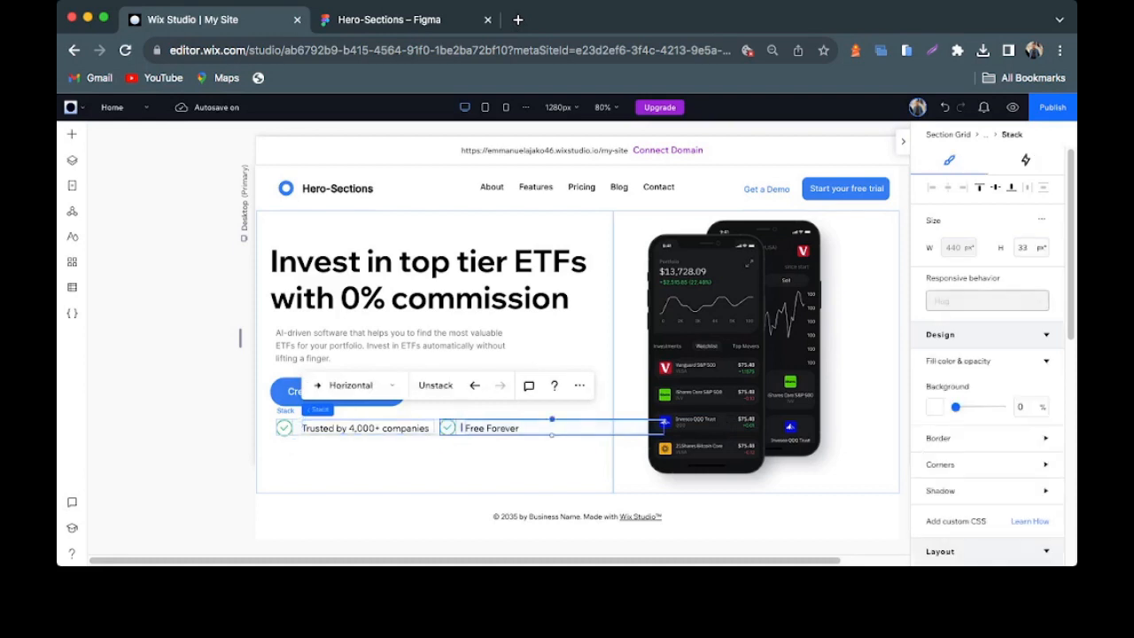
left_click(461, 428)
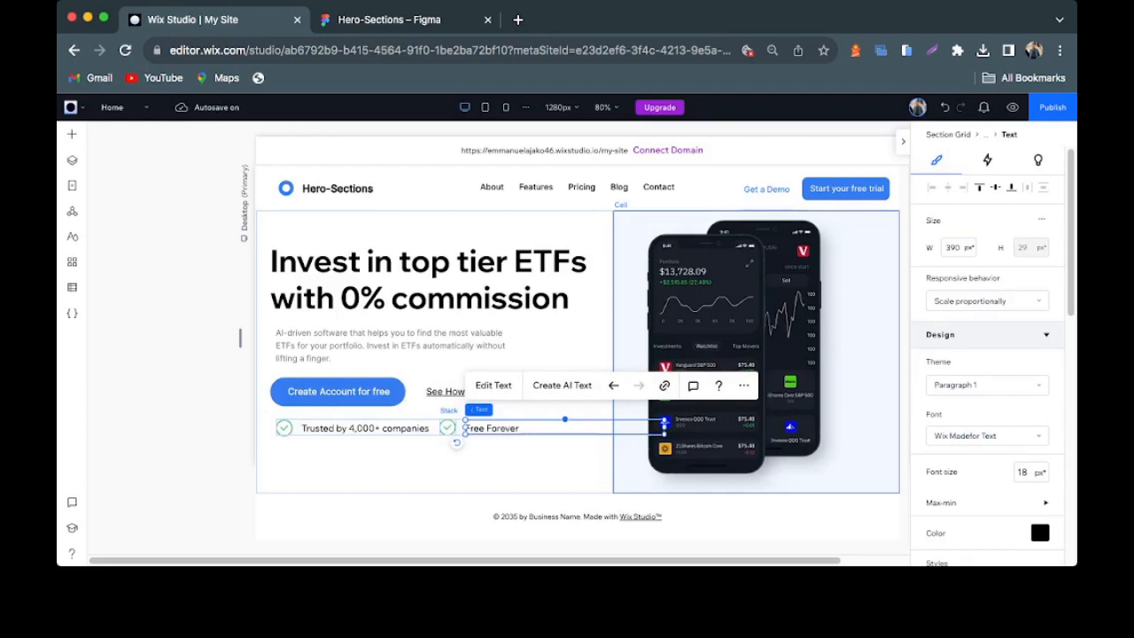
left_click_drag(664, 427, 542, 428)
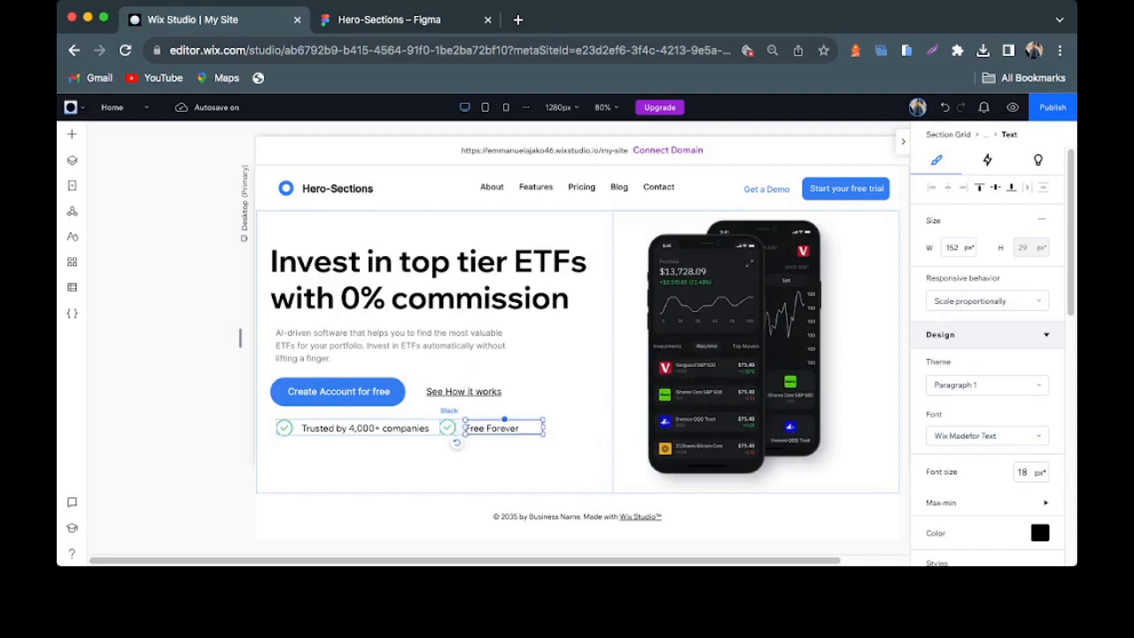
left_click(551, 461)
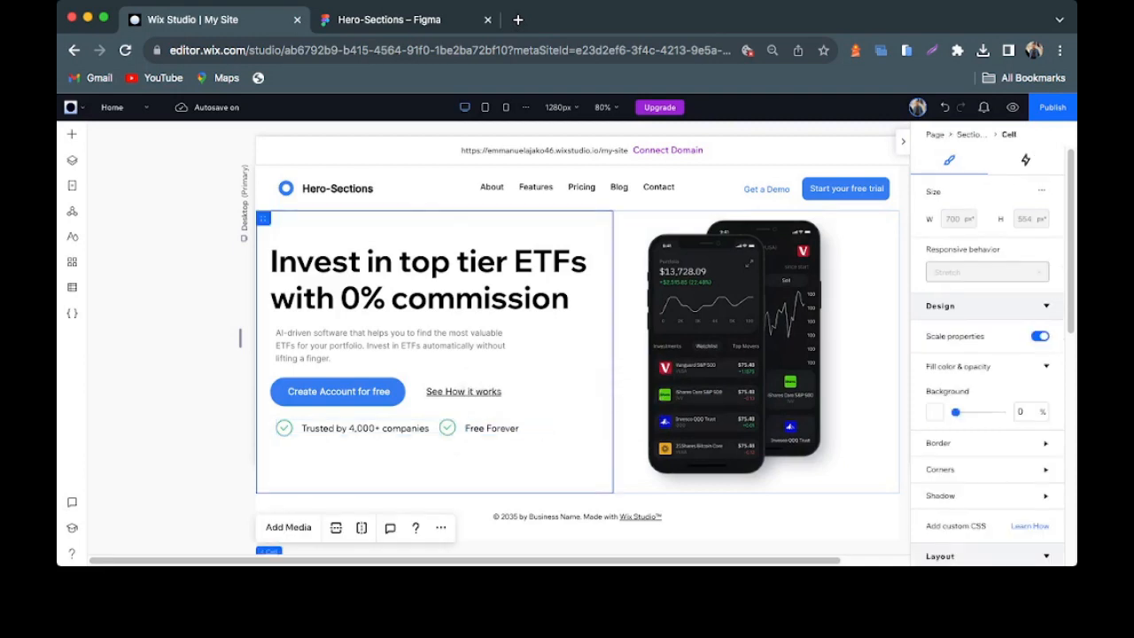
- Add the site files Avatar.png, Avatar-2.png, Avatar-1.png and Avatar-3.png to the page
key("ctrl+Tab")
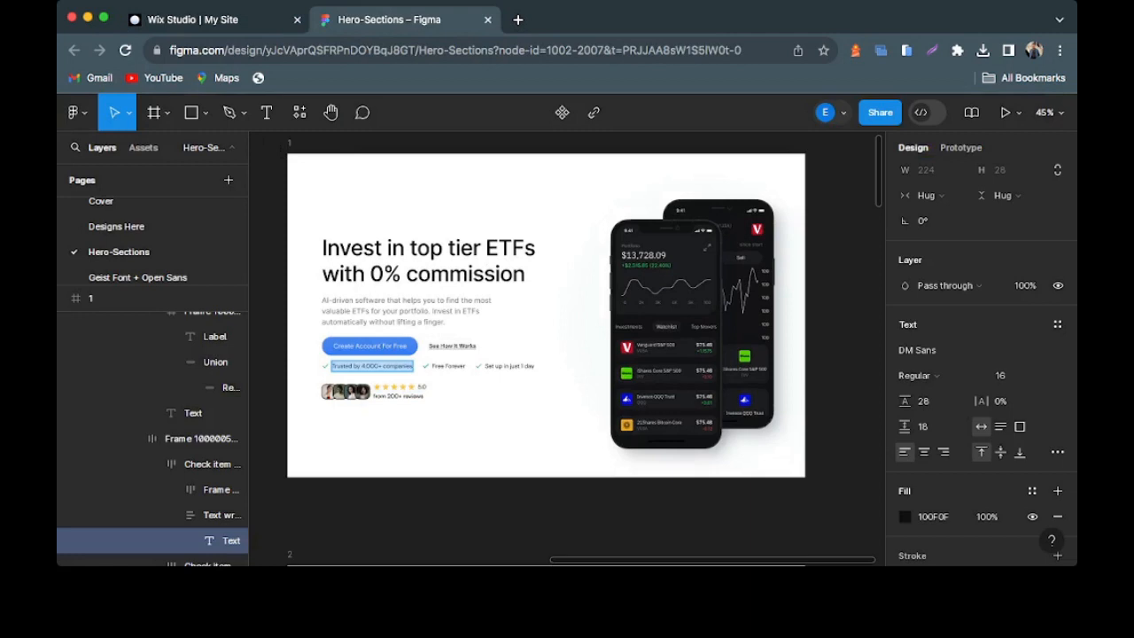
left_click(194, 20)
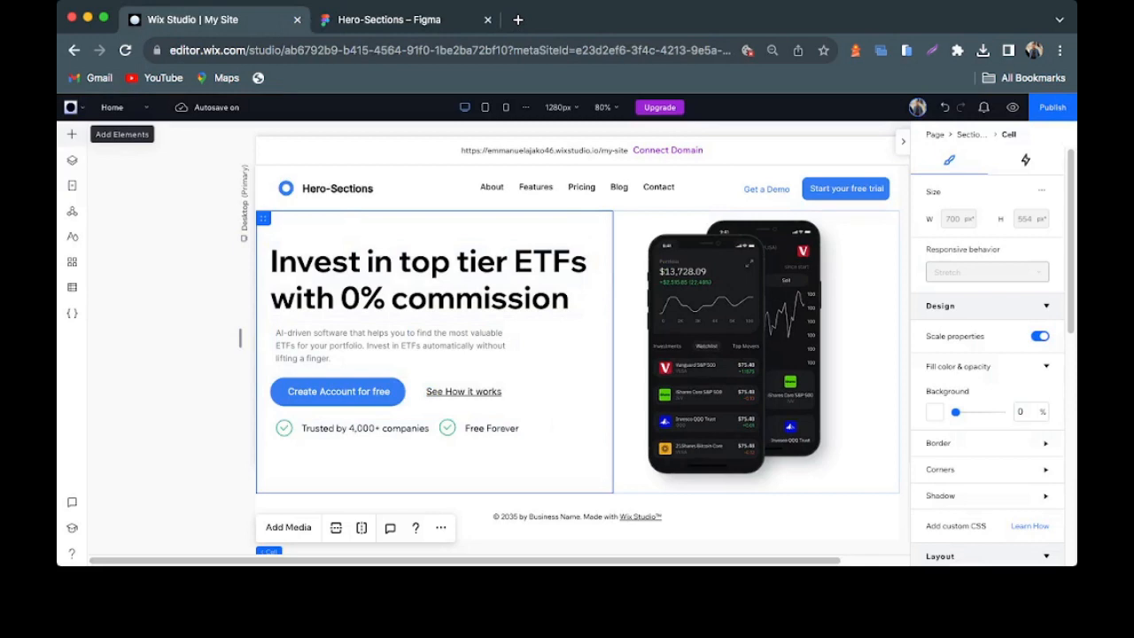
left_click(71, 134)
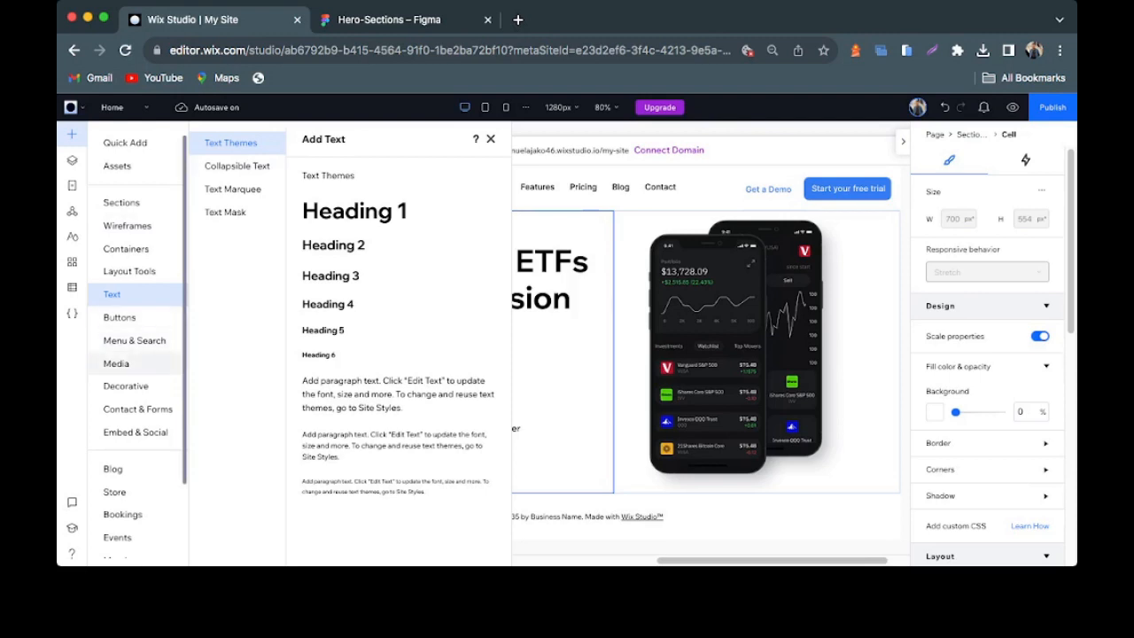
left_click(116, 364)
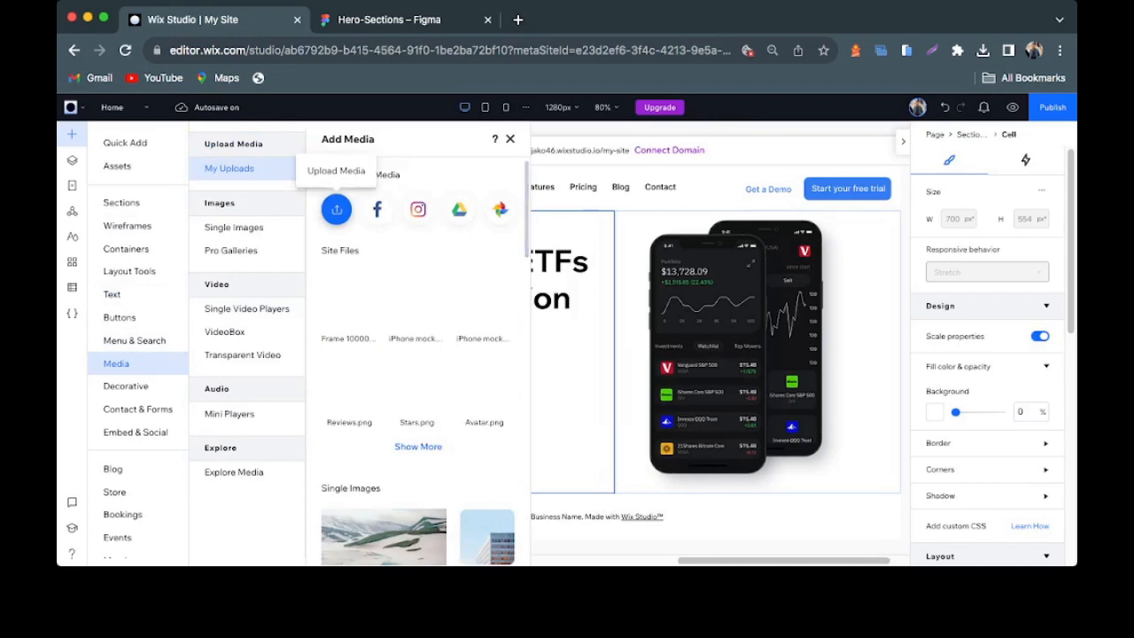
left_click(337, 209)
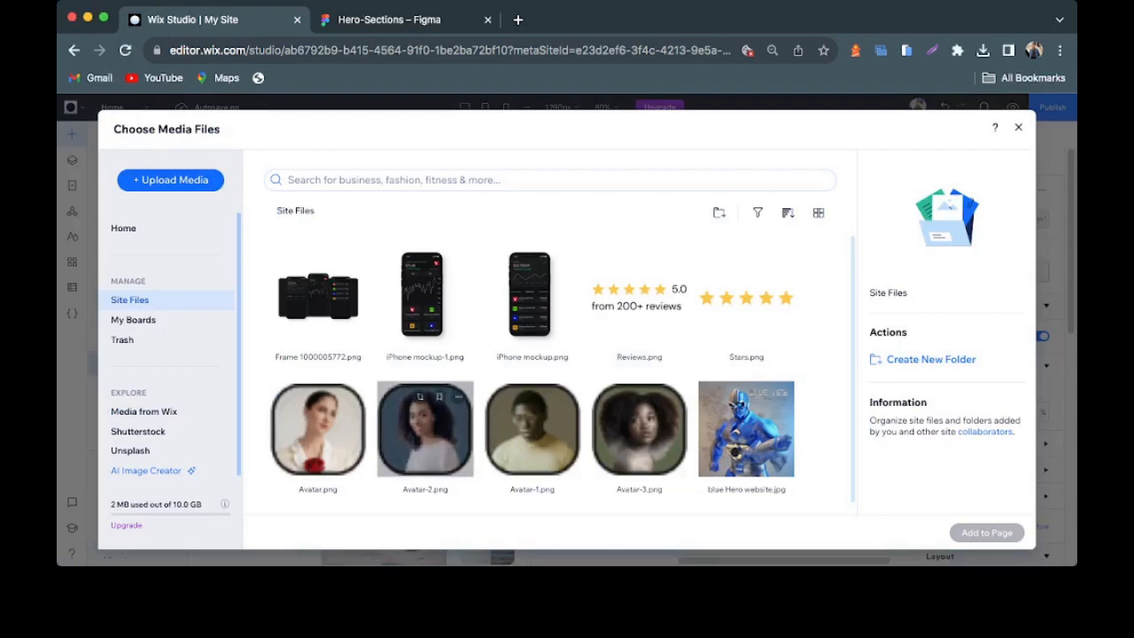
left_click(317, 430)
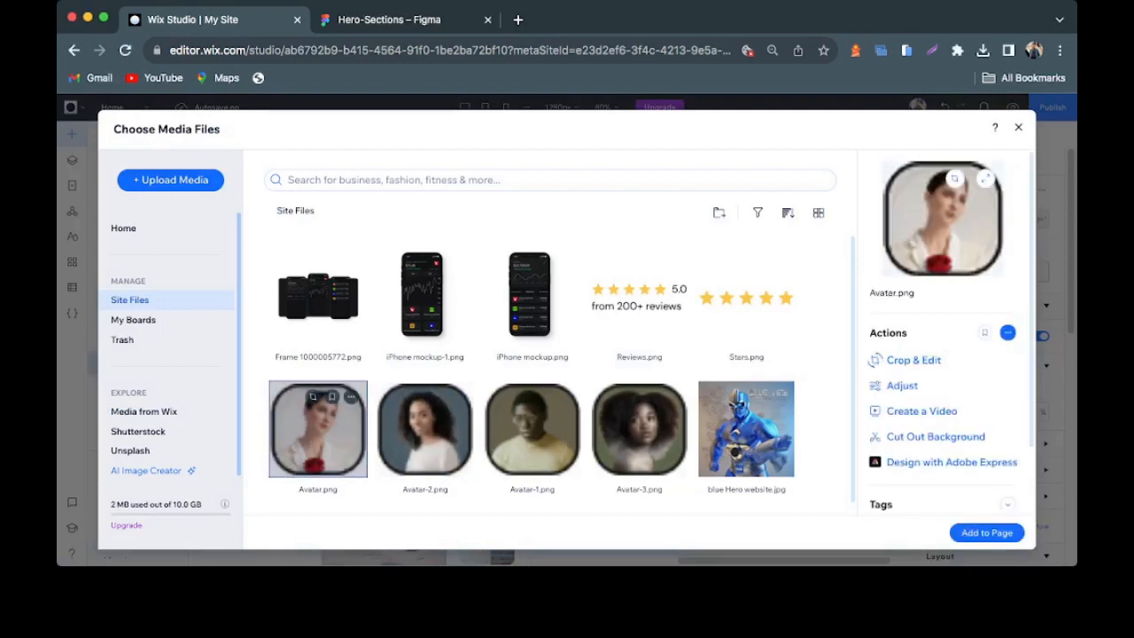
left_click(425, 430, "shift")
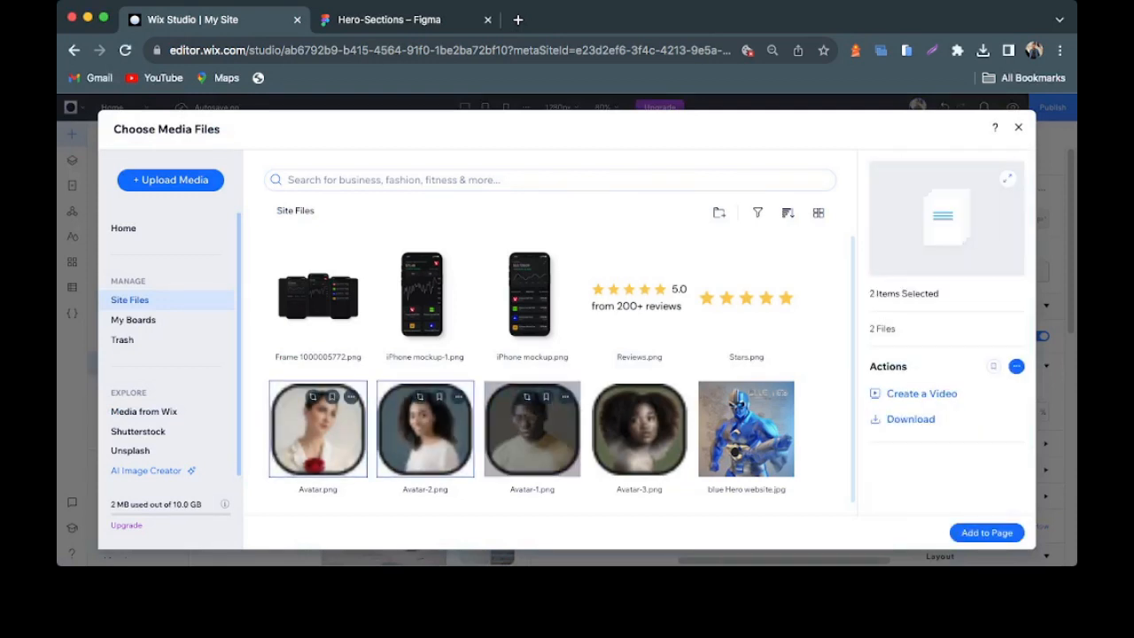
left_click(531, 430, "shift")
left_click(639, 430, "shift")
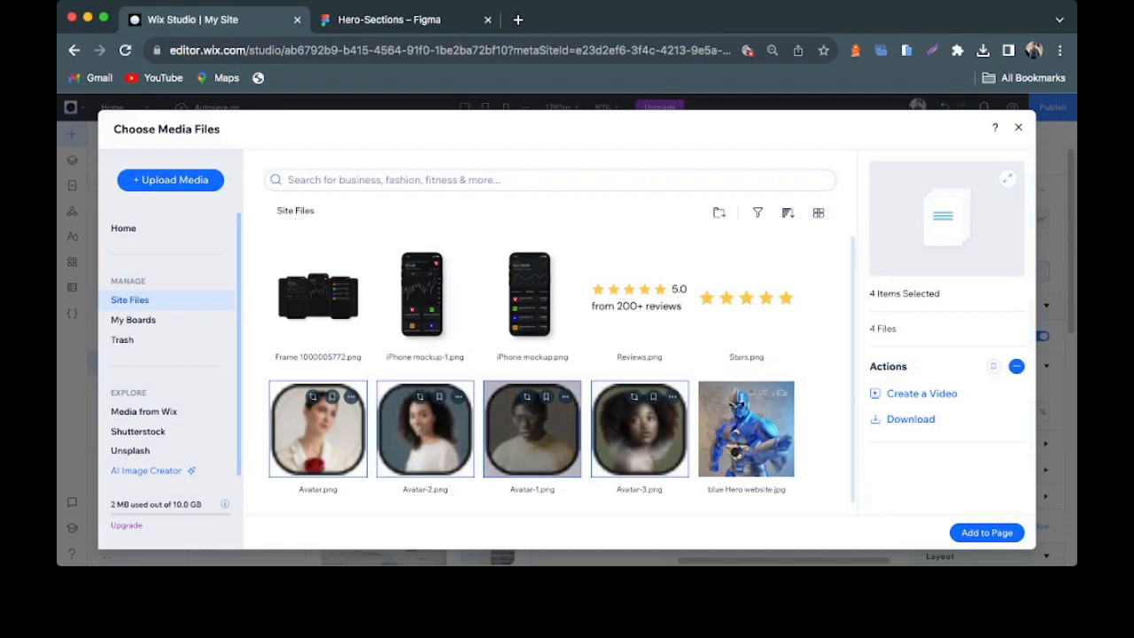
left_click(987, 533)
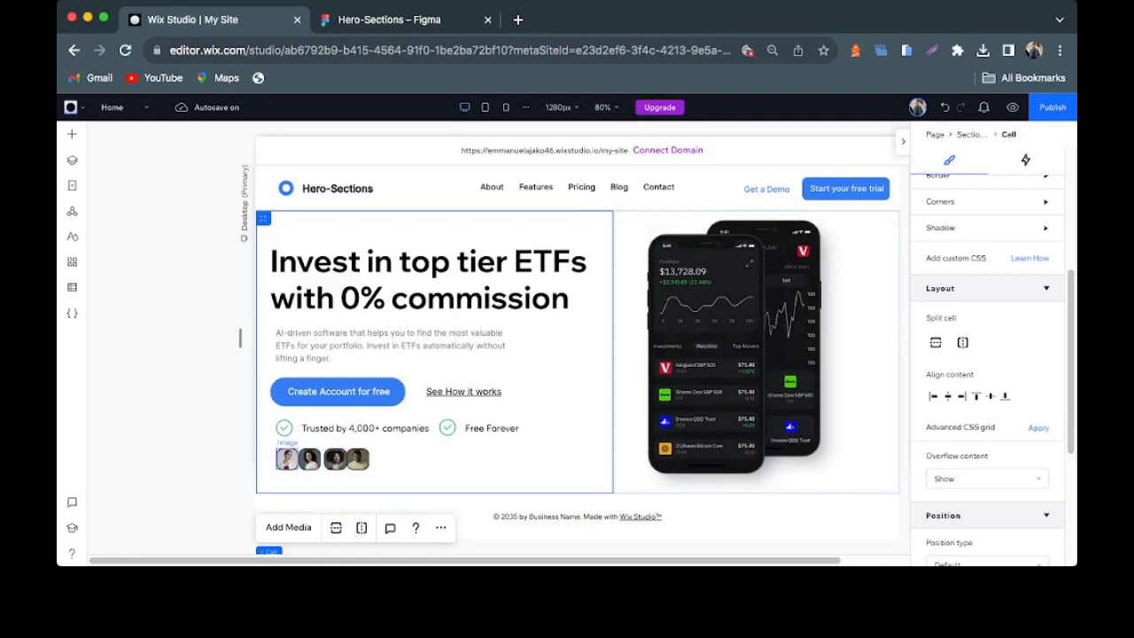
- Stack the four avatar images horizontally with an item spacing of -10 px and compare the overlap with the Figma design
left_click_drag(280, 454, 285, 457)
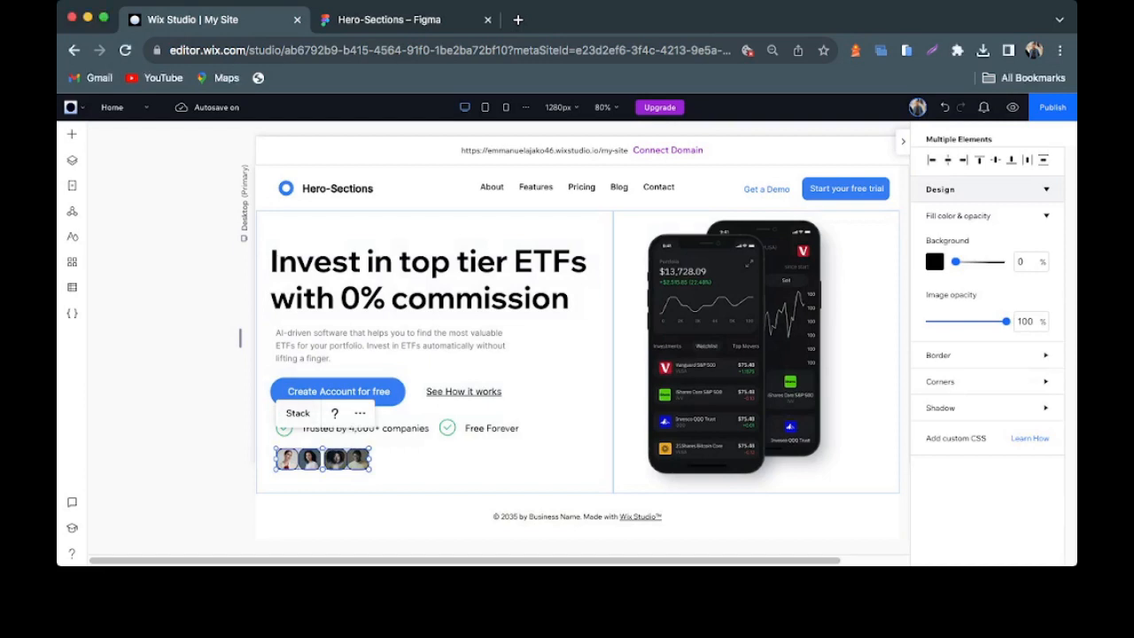
left_click(297, 413)
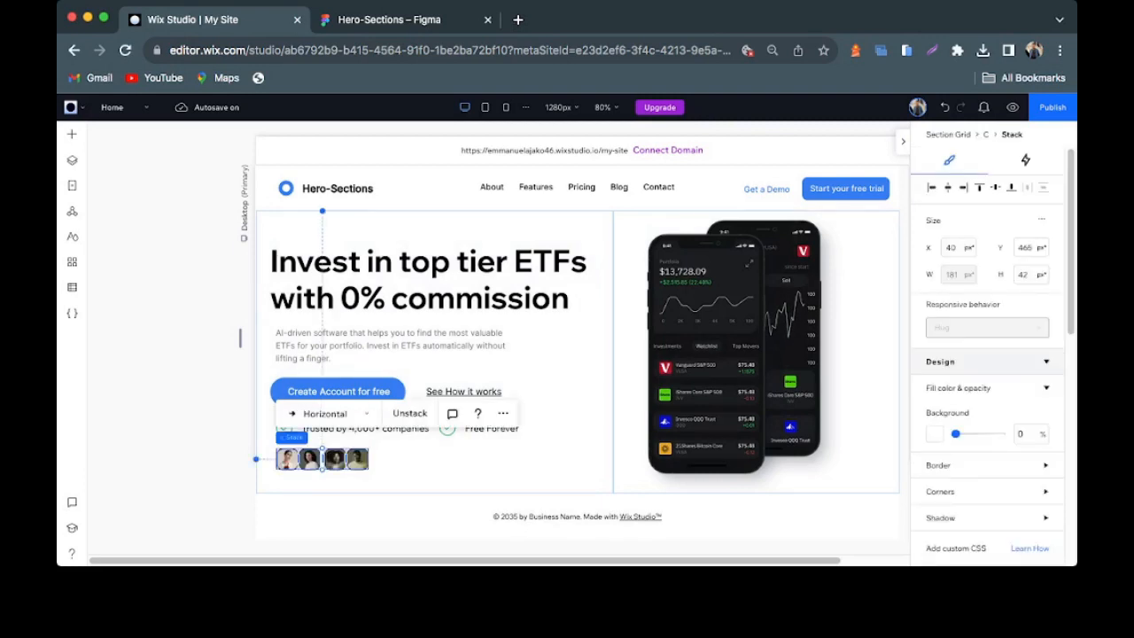
scroll(984, 425, "down", 5)
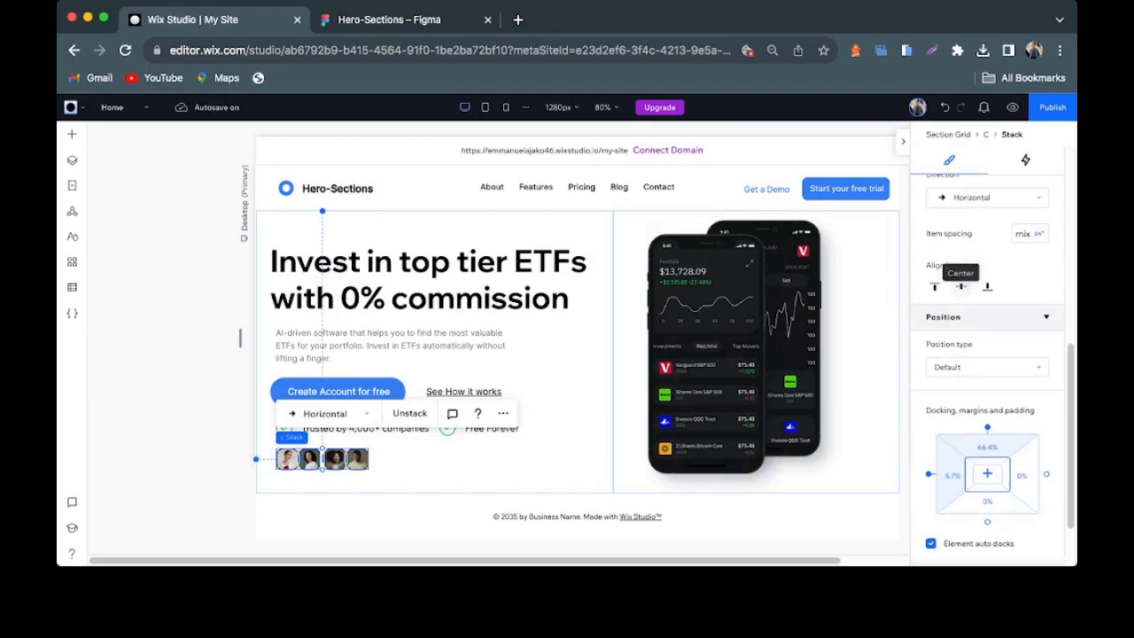
scroll(988, 354, "up", 2)
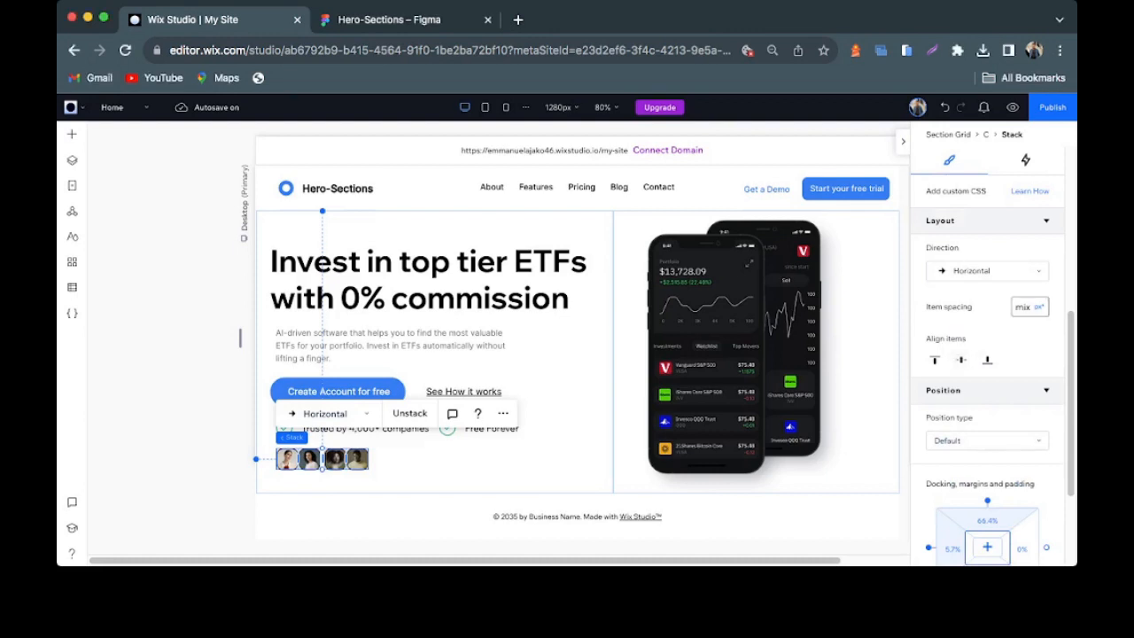
left_click(1024, 308)
type("-10")
key("Return")
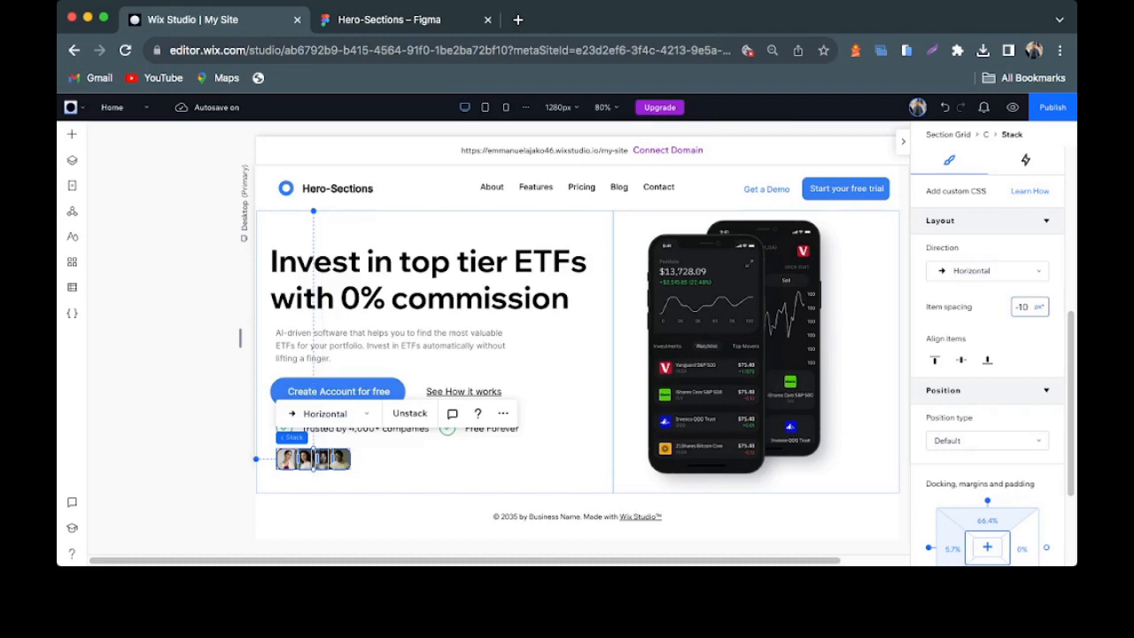
key("ctrl+Tab")
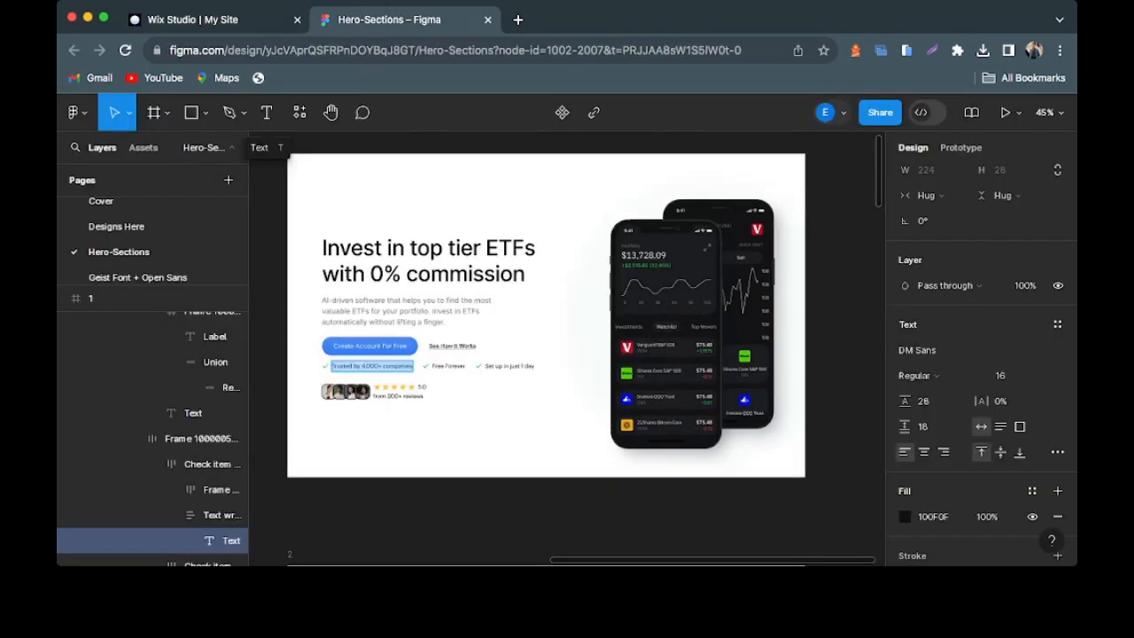
key("ctrl+shift+Tab")
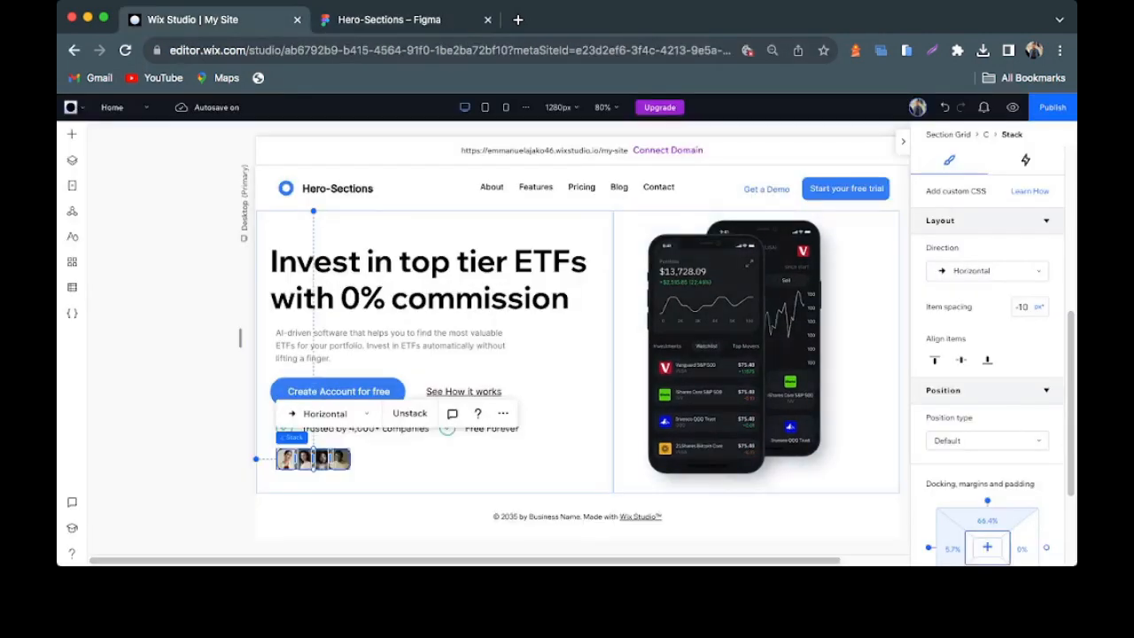
- Check the reviews block in the Figma design and add the site file Reviews.png to the Wix Studio page
left_click(550, 443)
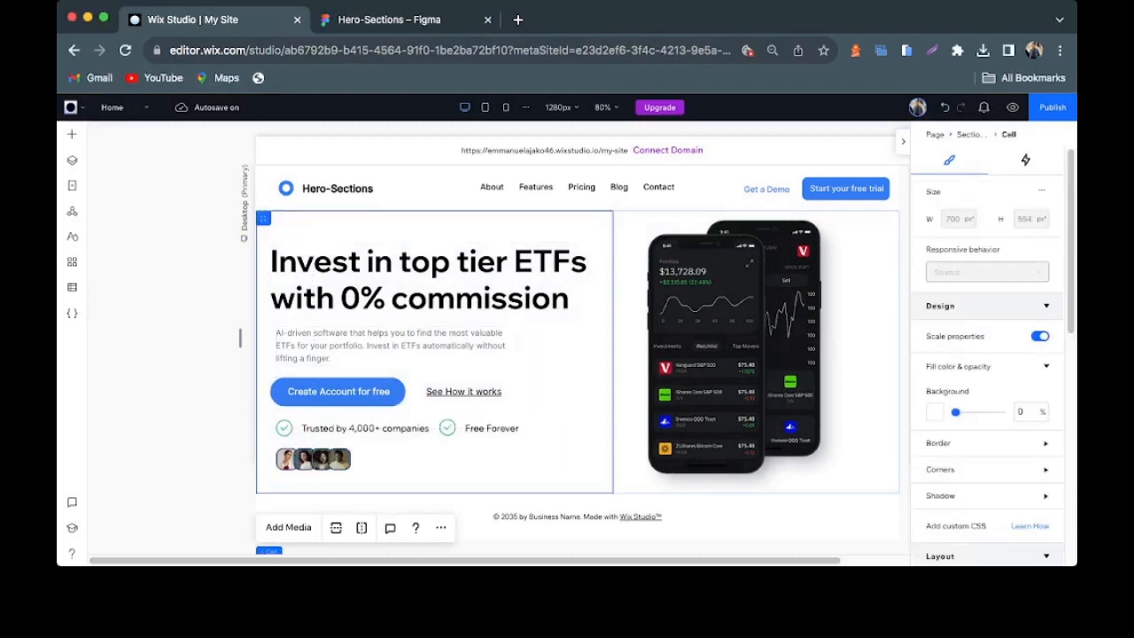
key("ctrl+Tab")
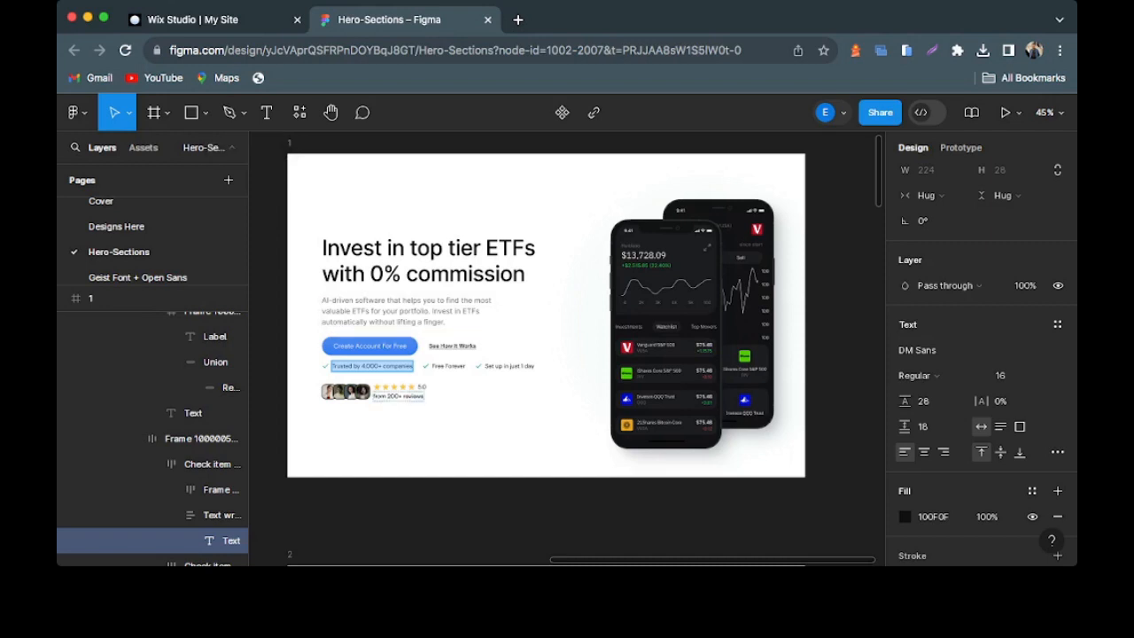
left_click(243, 20)
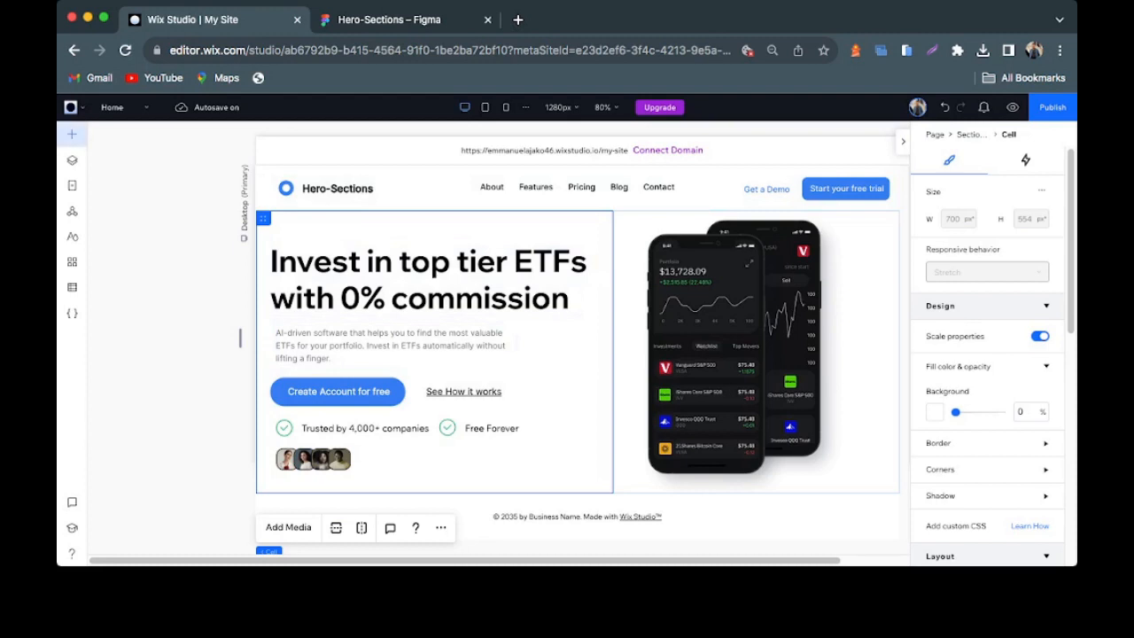
left_click(71, 133)
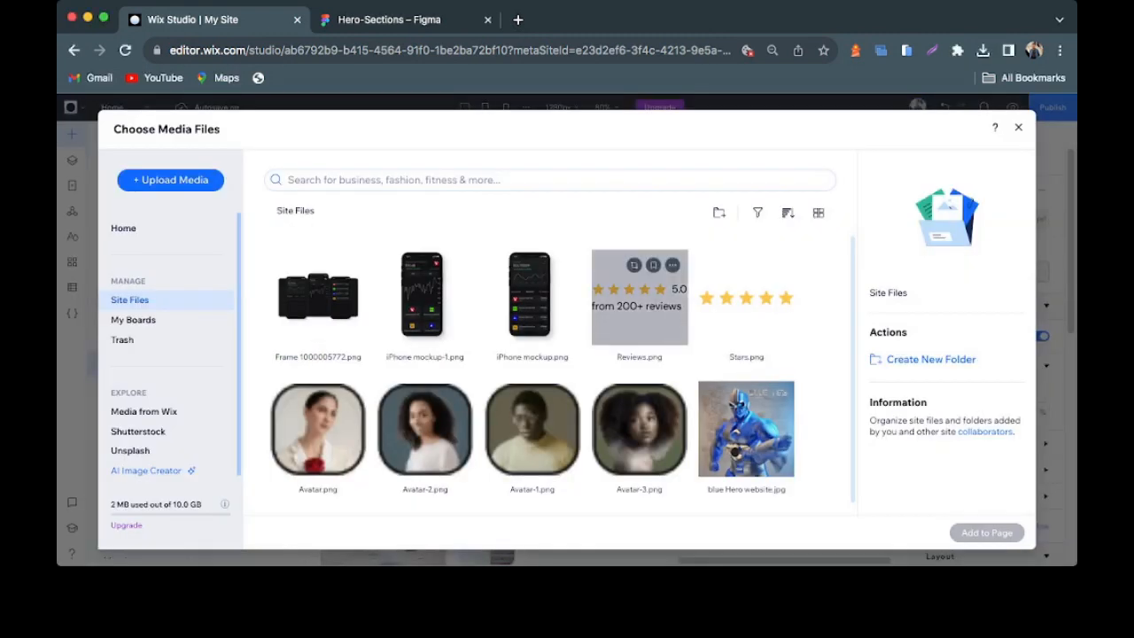
left_click(639, 301)
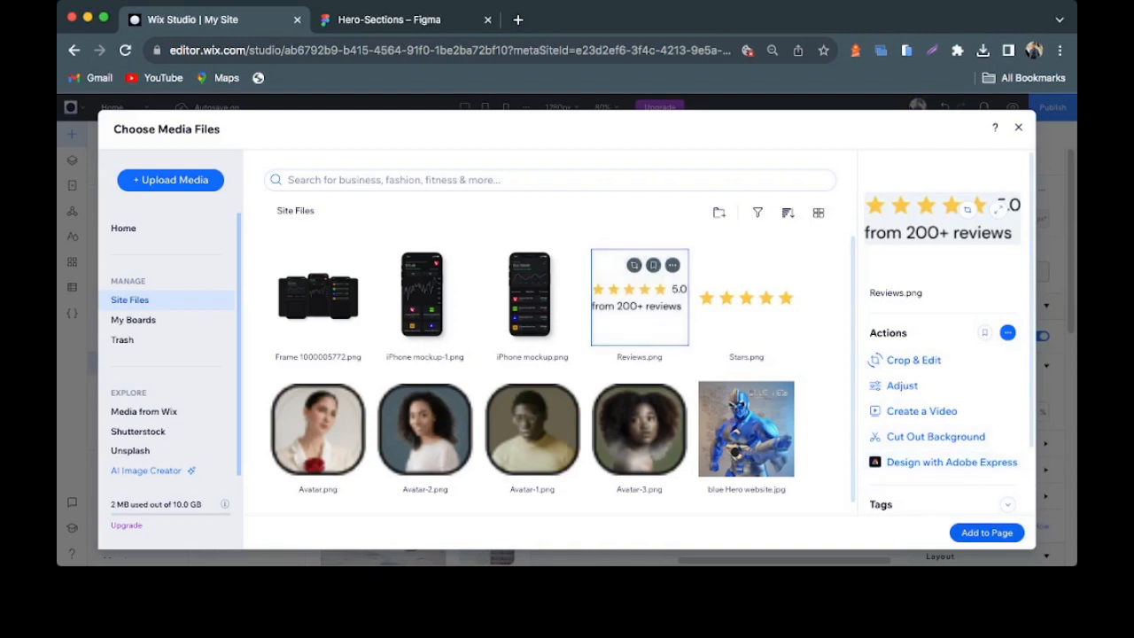
left_click(987, 532)
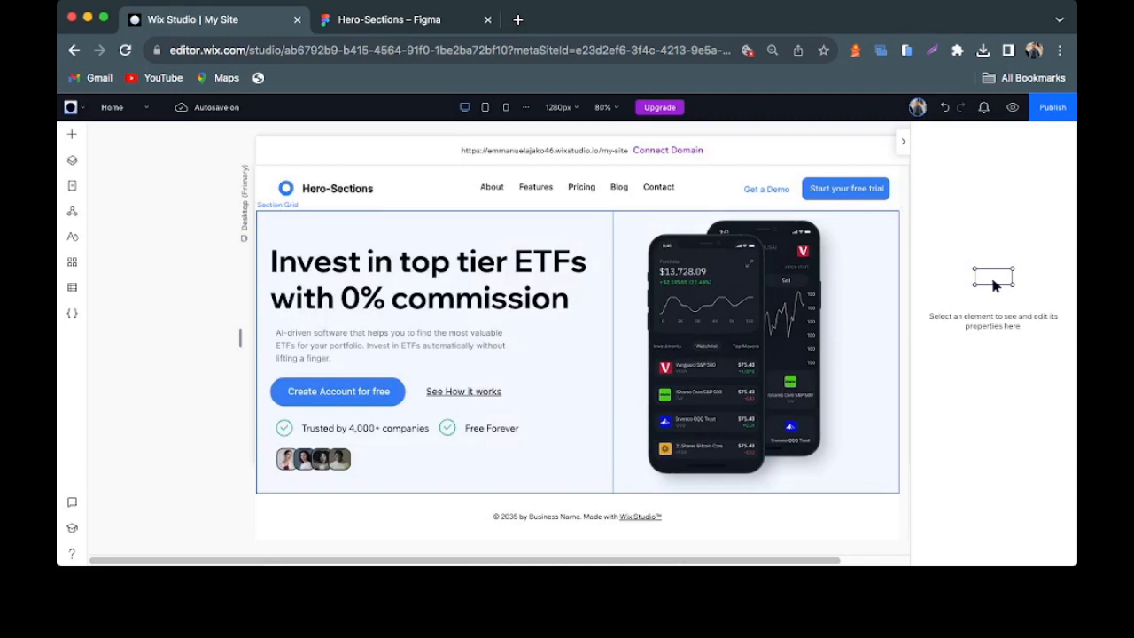
- Move the reviews image beside the avatar row and add it to a horizontal stack with the avatars
left_click(655, 346)
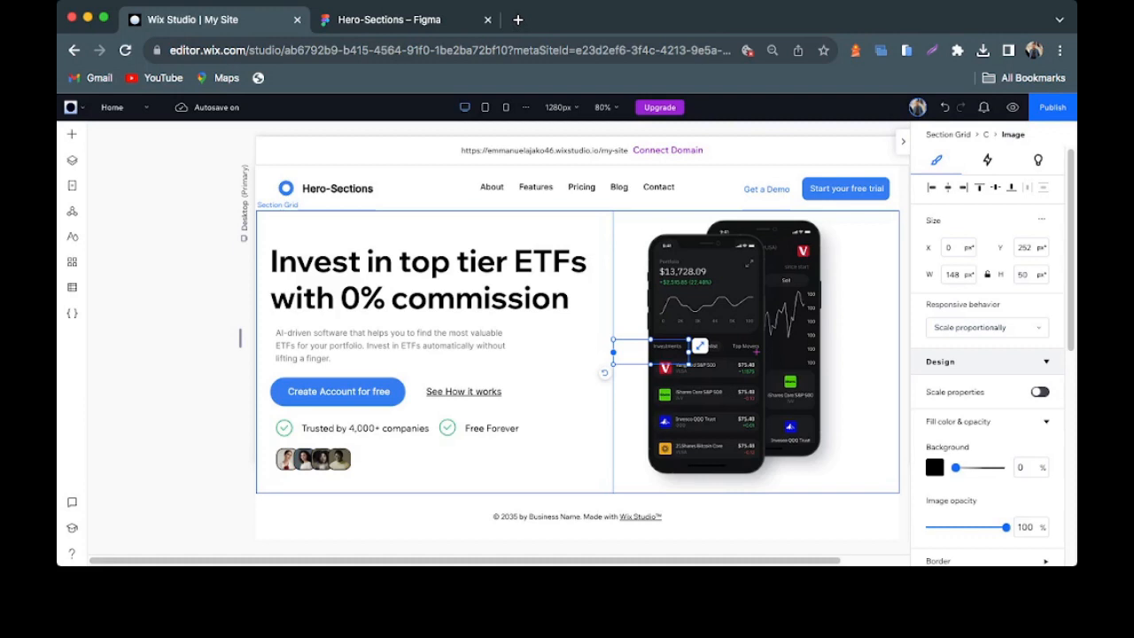
left_click_drag(655, 346, 406, 454)
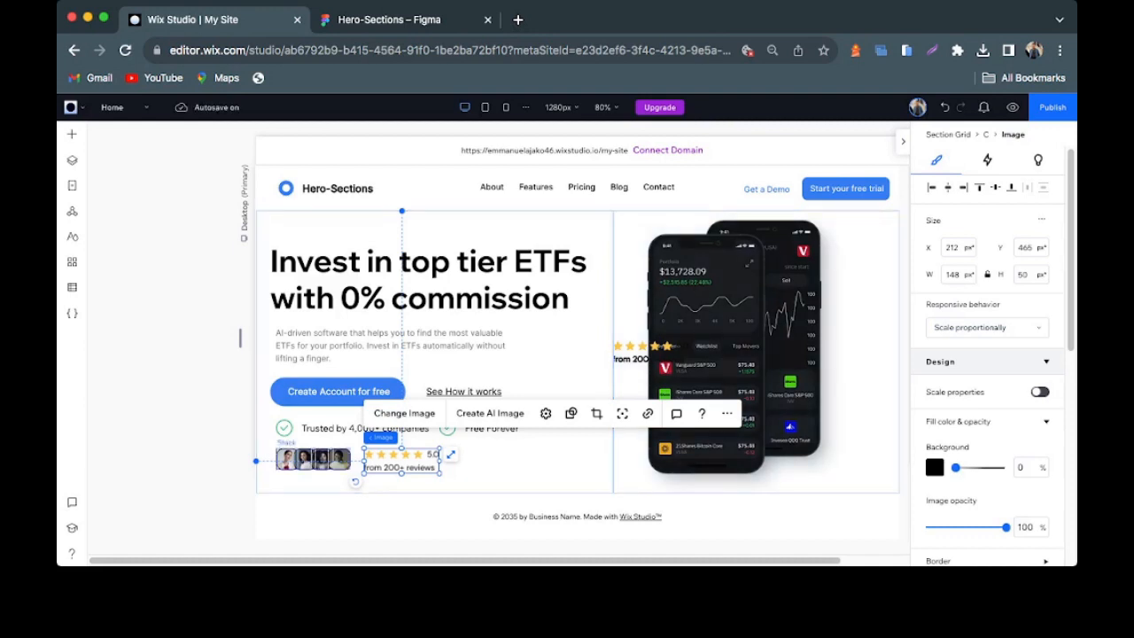
left_click(319, 459, "shift")
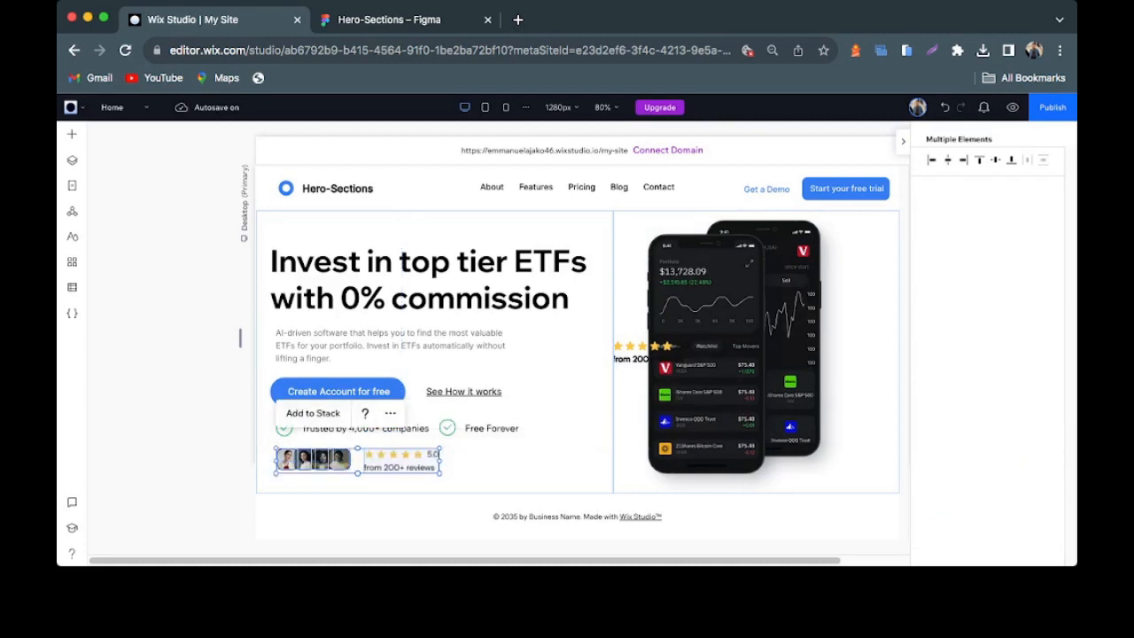
left_click(313, 414)
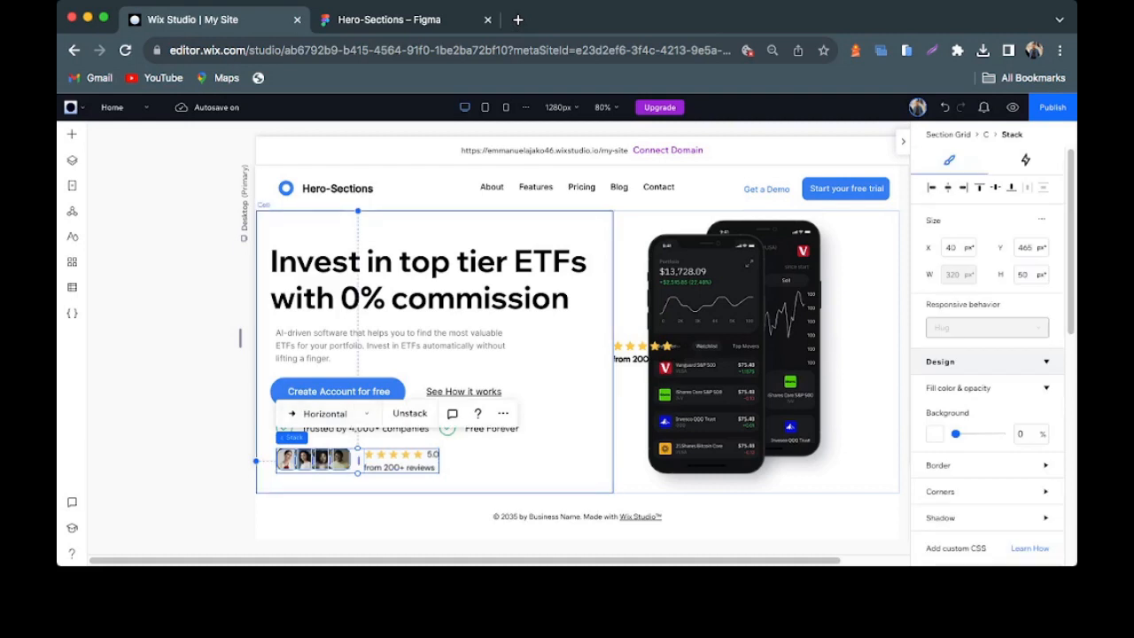
left_click(525, 458)
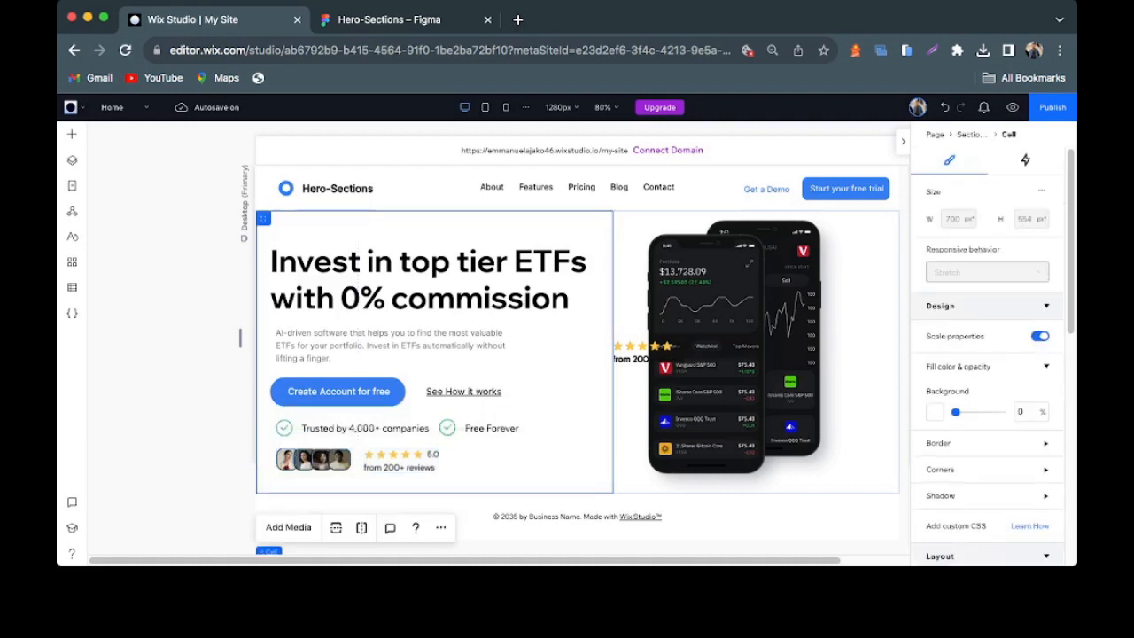
- Delete the extra reviews image overlapping the front phone mockup
left_click(631, 379)
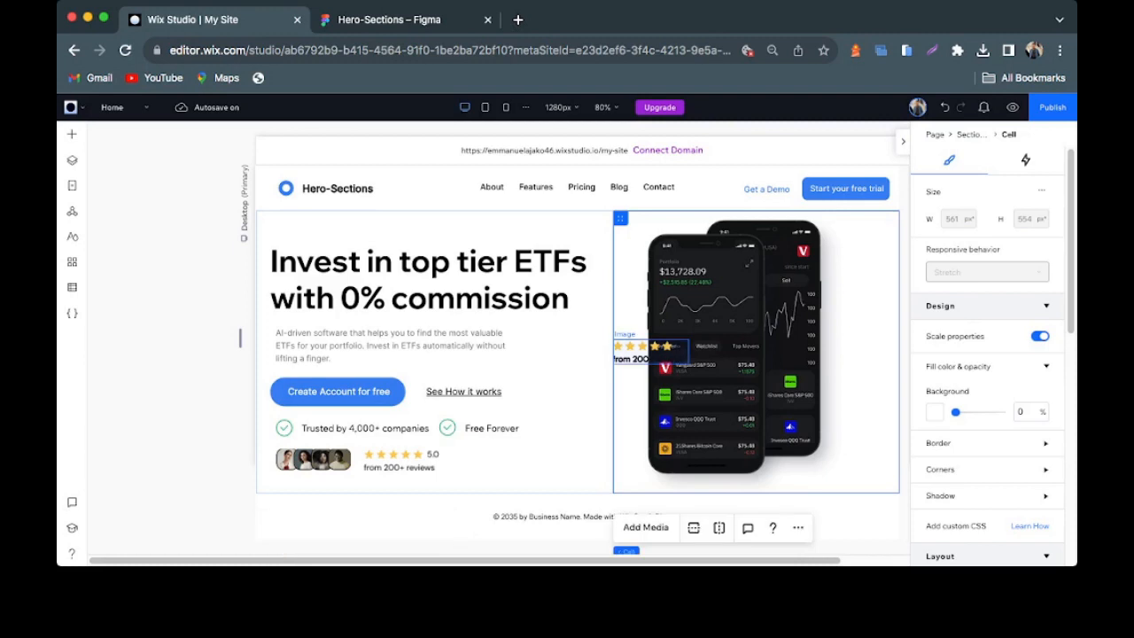
left_click(642, 353)
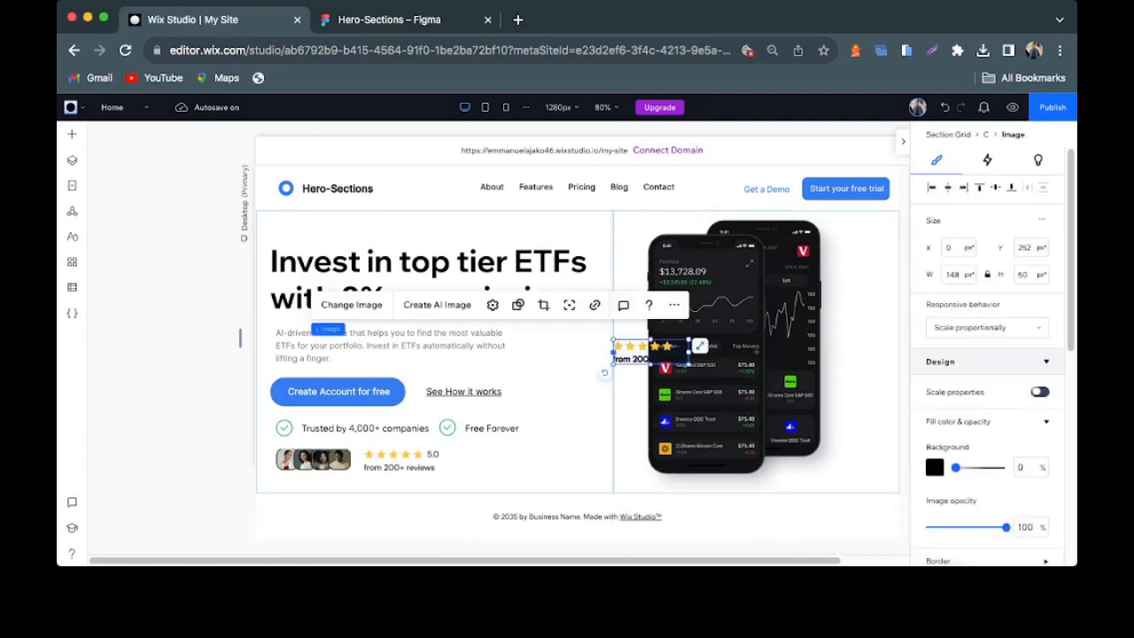
key("Escape")
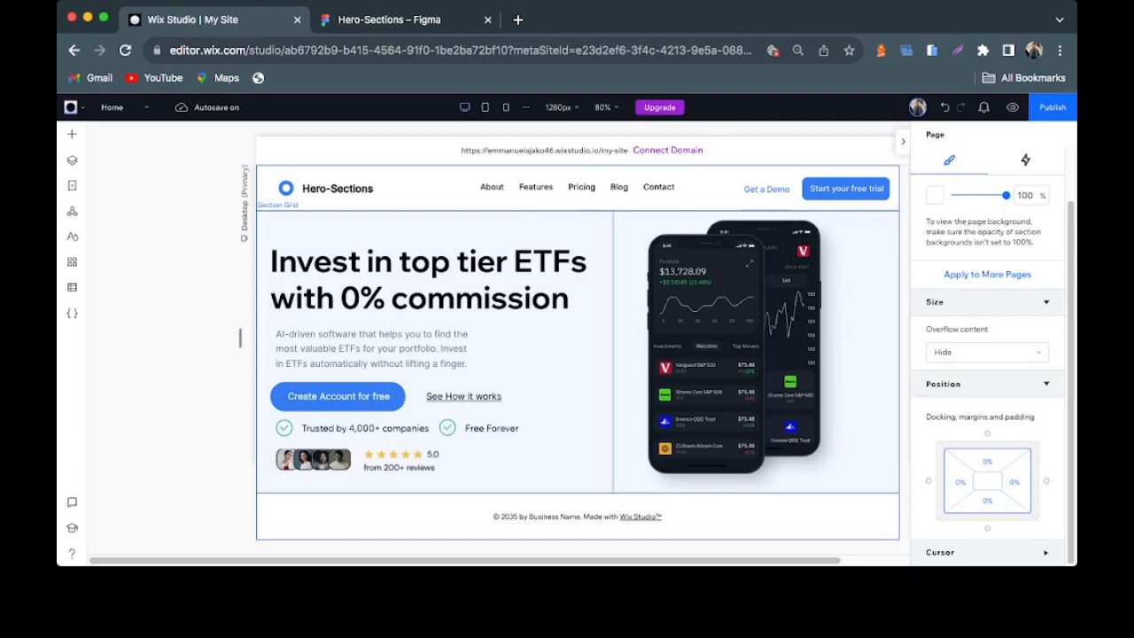
- Switch to the Figma file and examine the layout of the second hero design
left_click(567, 390)
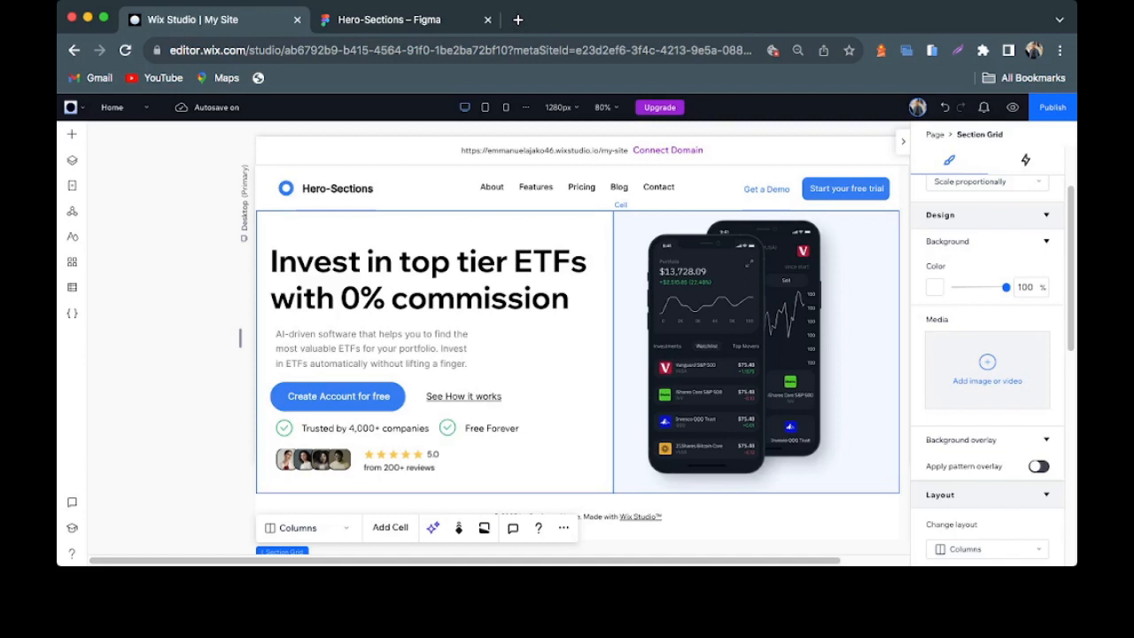
left_click(854, 354)
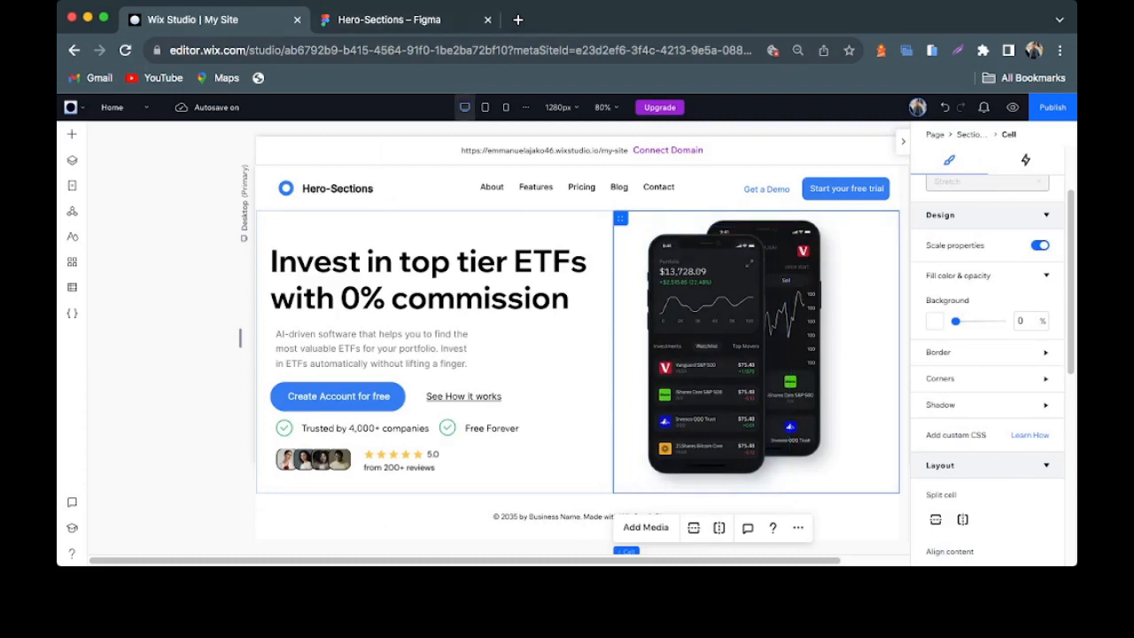
key("ctrl+Tab")
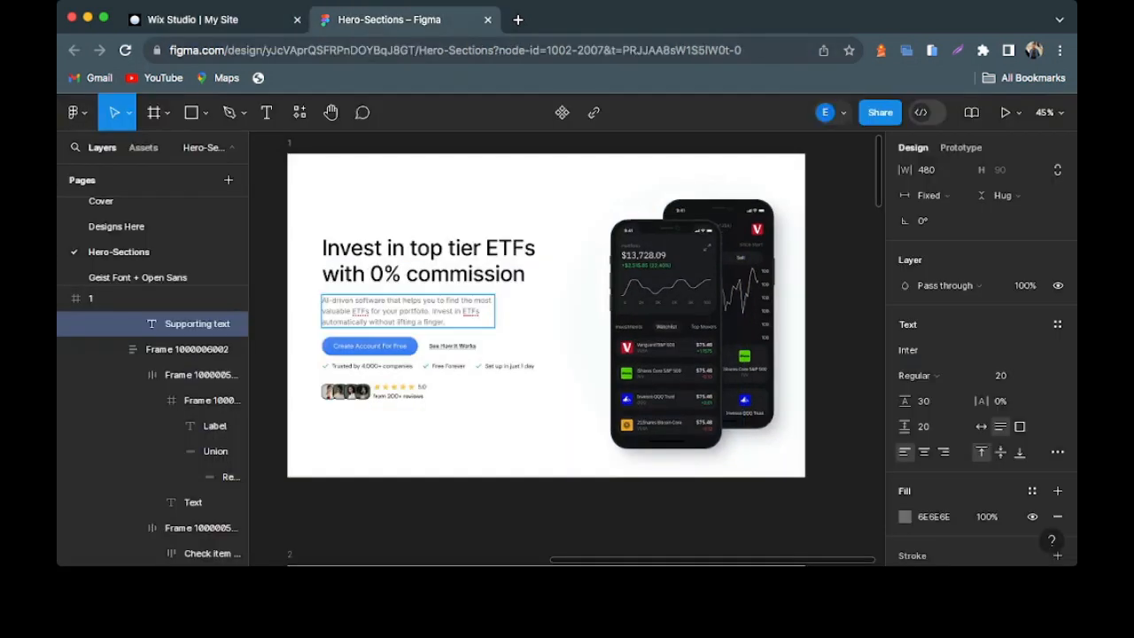
scroll(546, 355, "down", 5)
scroll(545, 354, "down", 2)
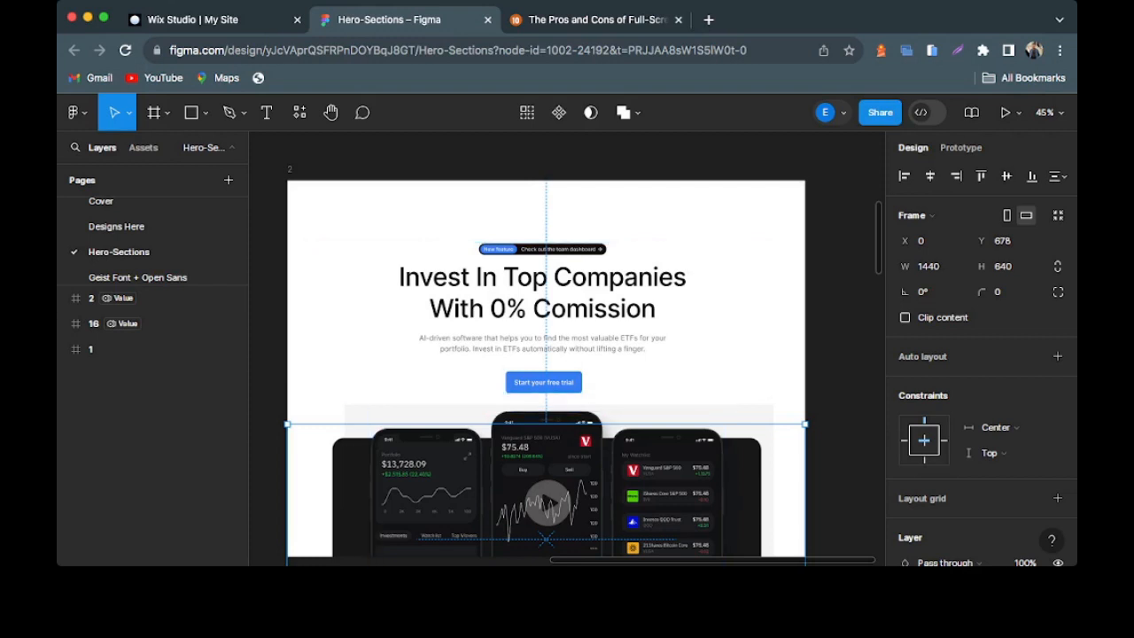
- Return to Wix Studio and apply a two-row section grid to the blank section below the header
left_click(226, 19)
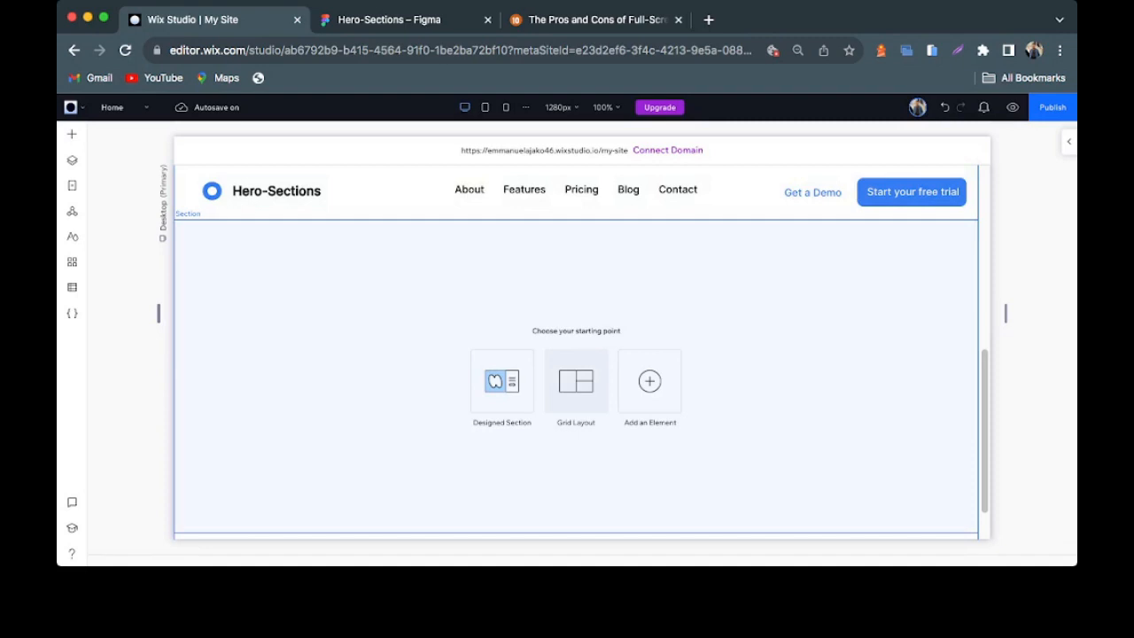
left_click(576, 381)
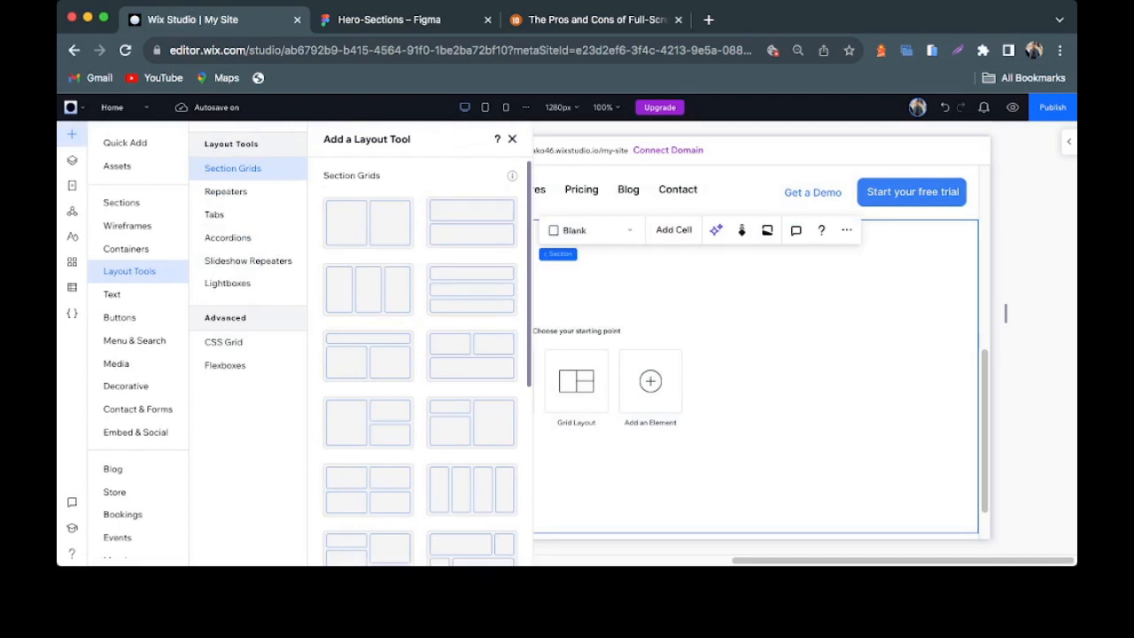
left_click(368, 222)
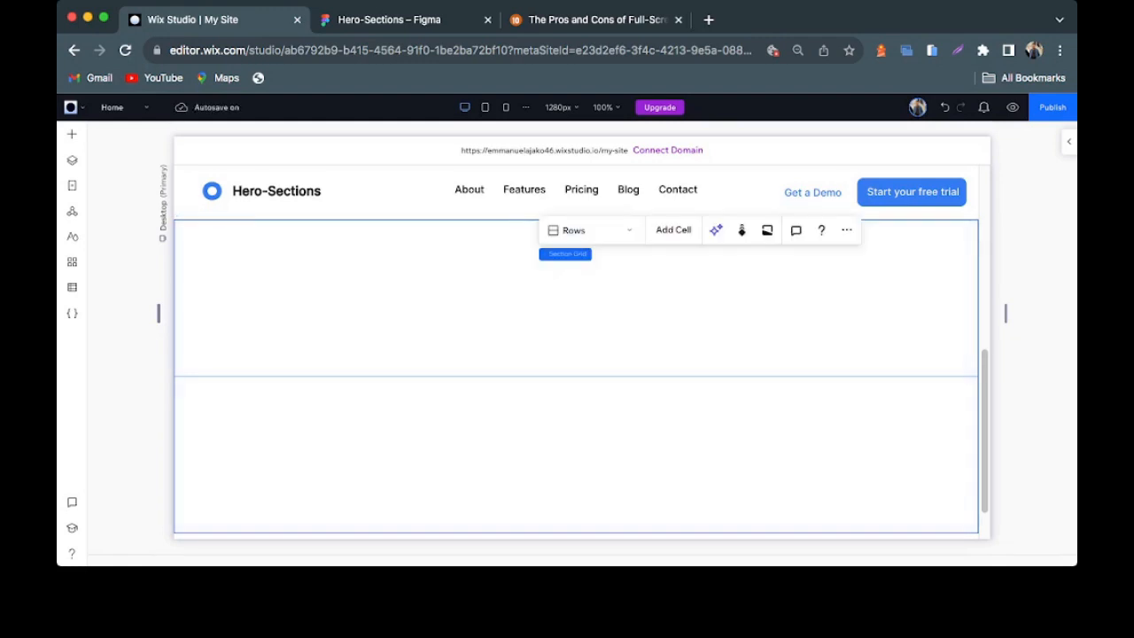
scroll(576, 443, "down", 1)
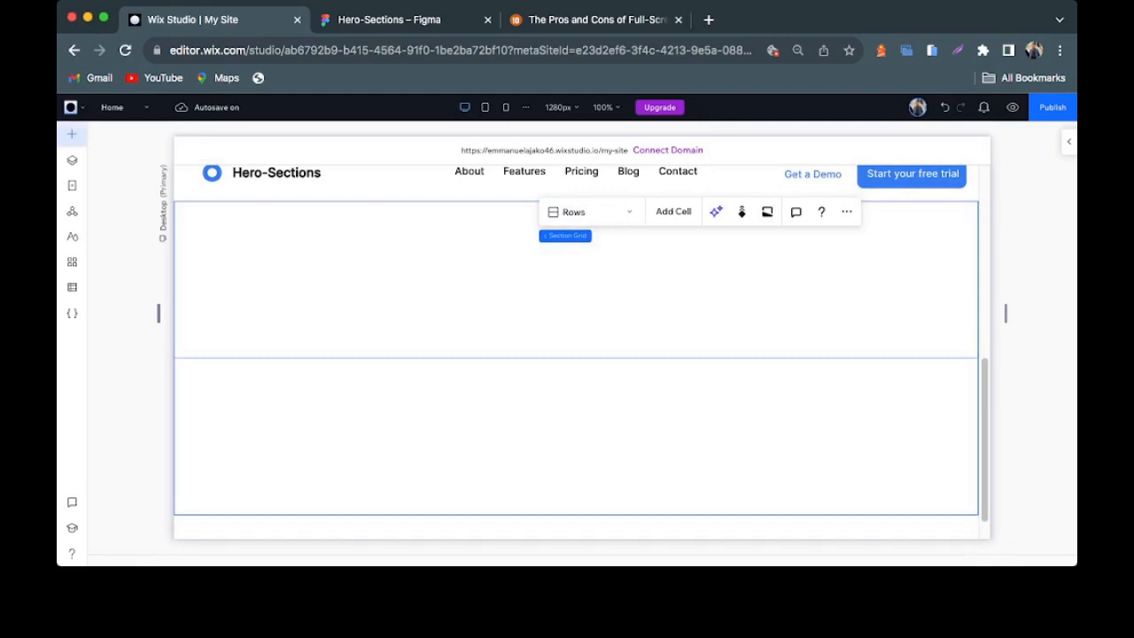
- Add a Heading 1 text and a paragraph text below it in the upper row of the section grid
left_click(72, 134)
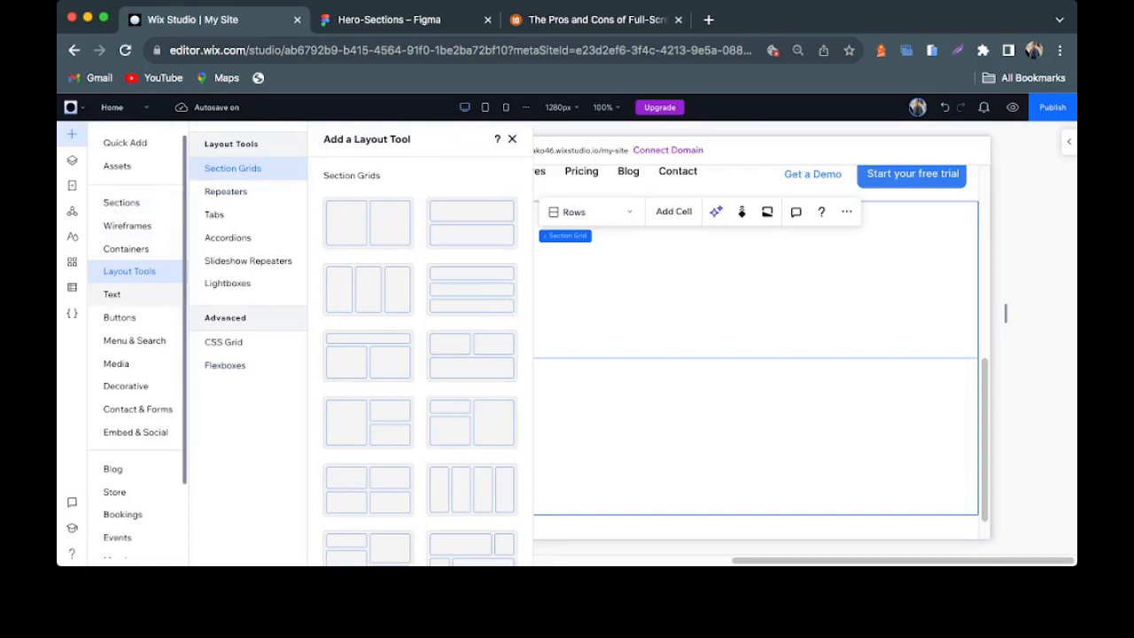
left_click(112, 294)
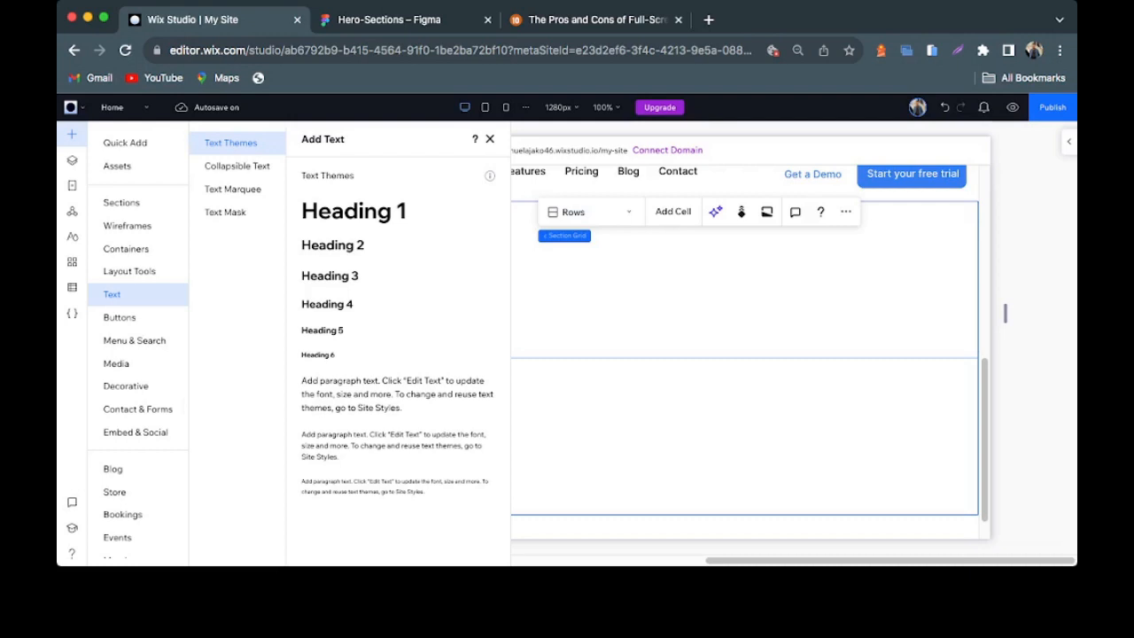
scroll(750, 355, "left", 1)
left_click_drag(355, 210, 614, 265)
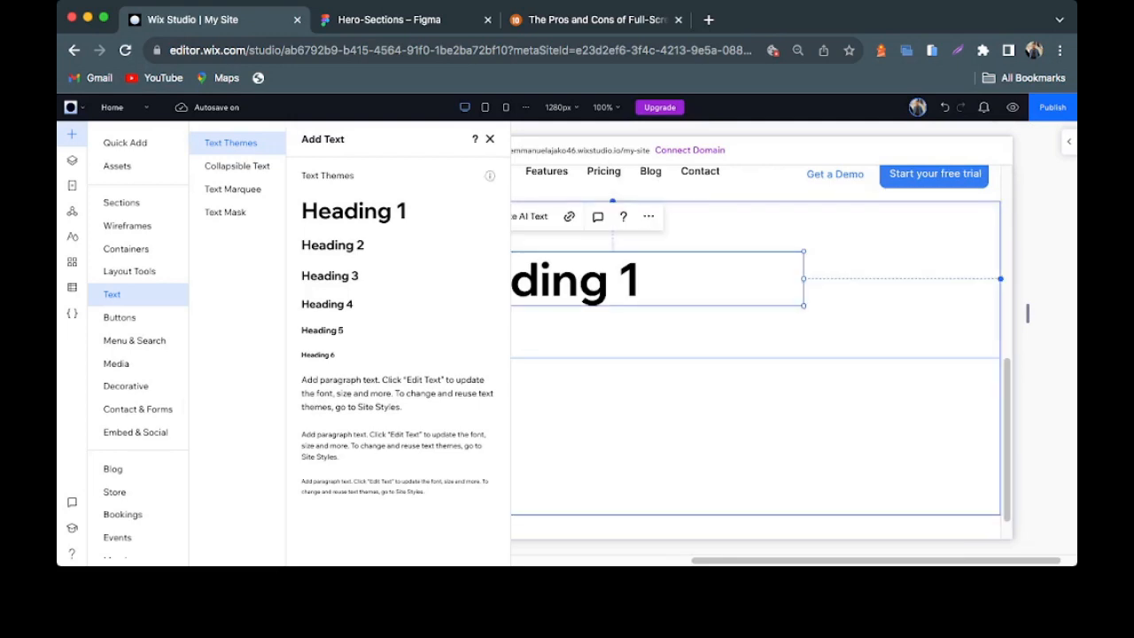
left_click_drag(396, 394, 647, 321)
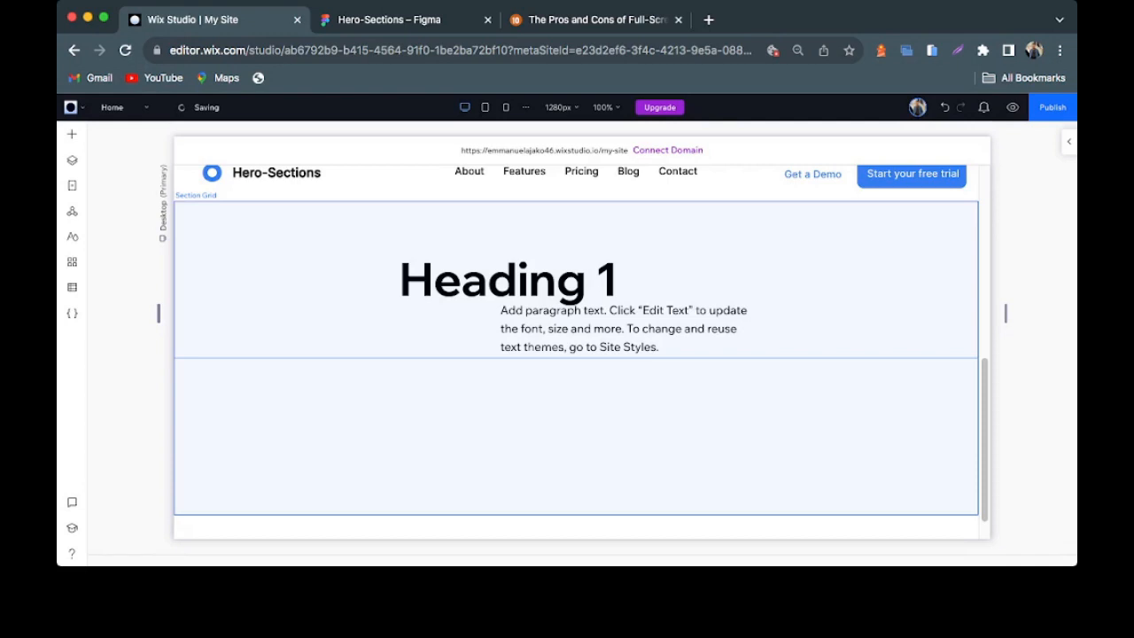
- Copy the heading from the second Figma hero and replace the Heading 1 text in Wix Studio with "Invest In Top Companies With 0% Comission"
left_click(390, 19)
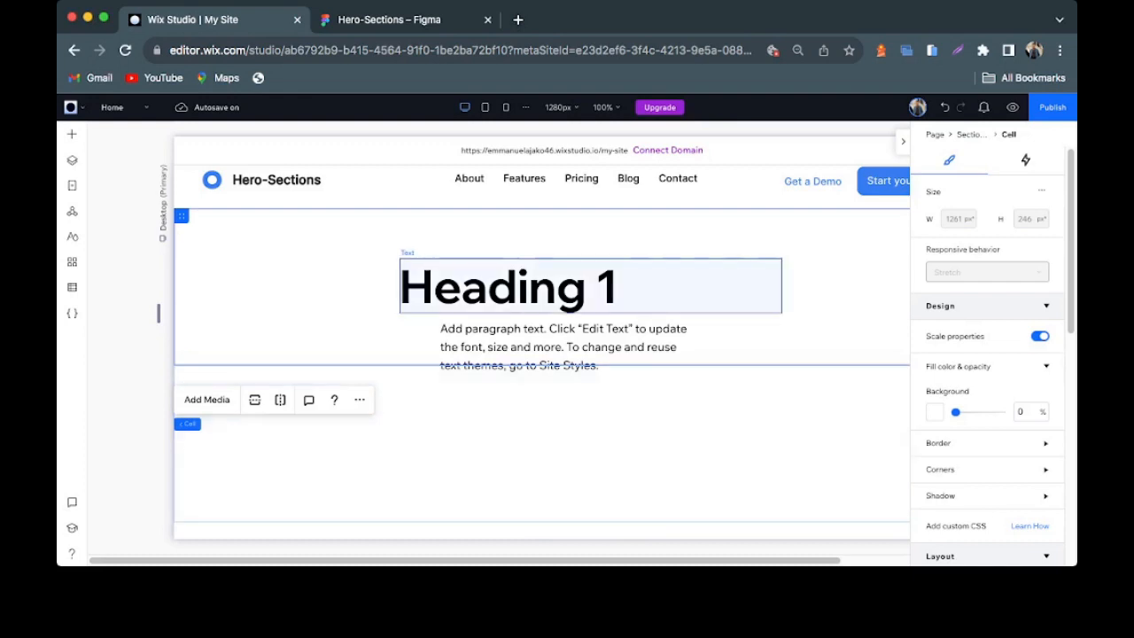
left_click(390, 20)
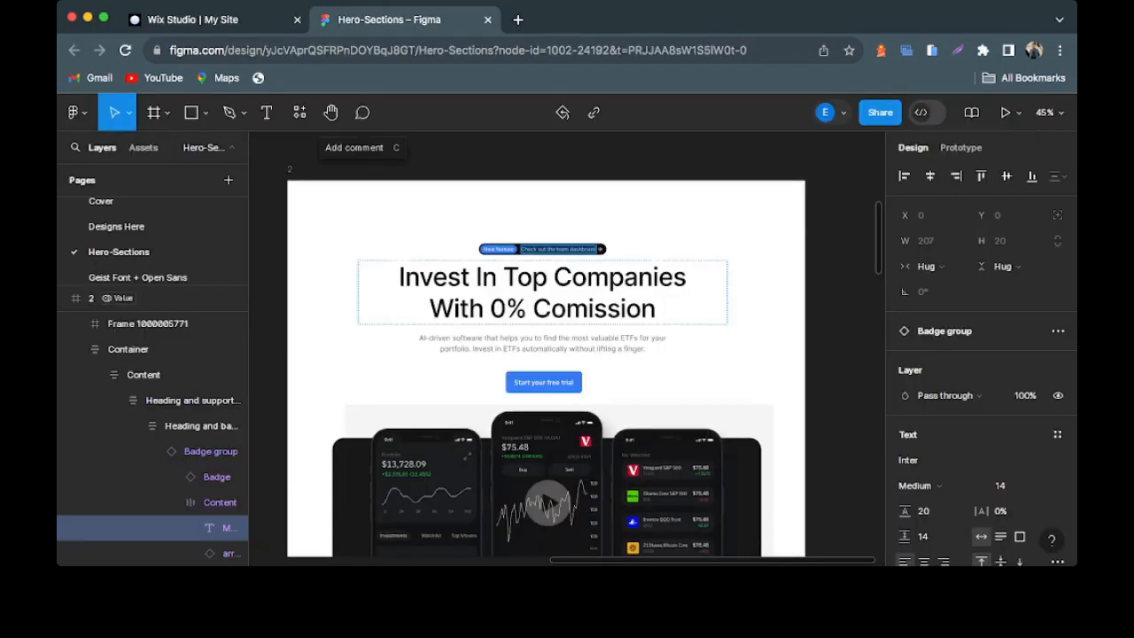
left_click(526, 308)
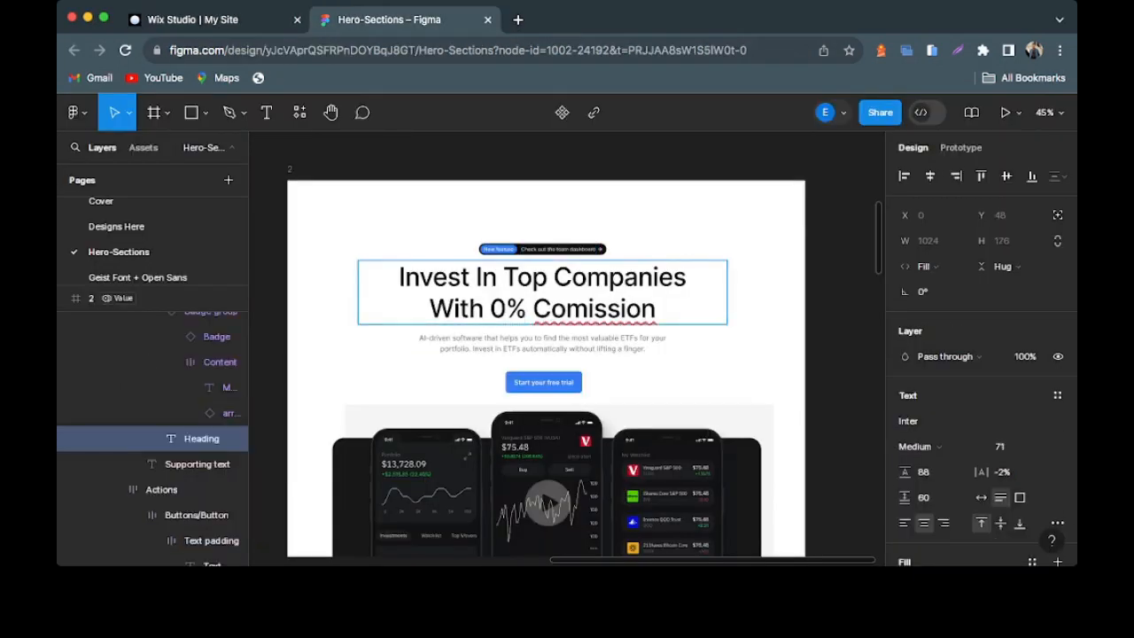
key("super+a")
left_click(206, 19)
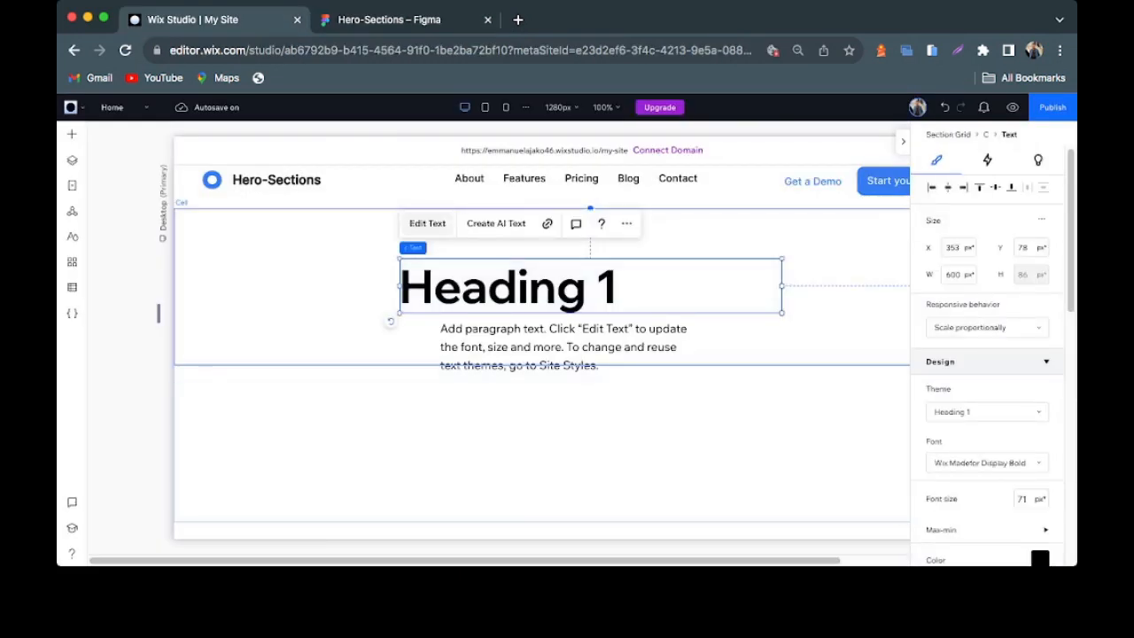
double_click(507, 288)
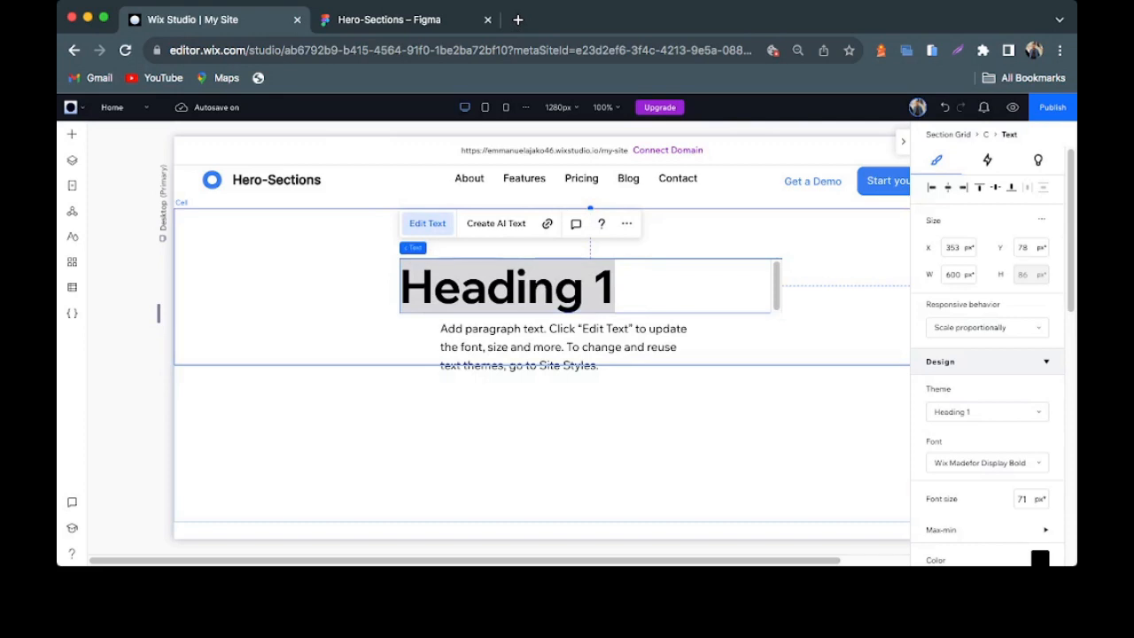
type("Invest In Top")
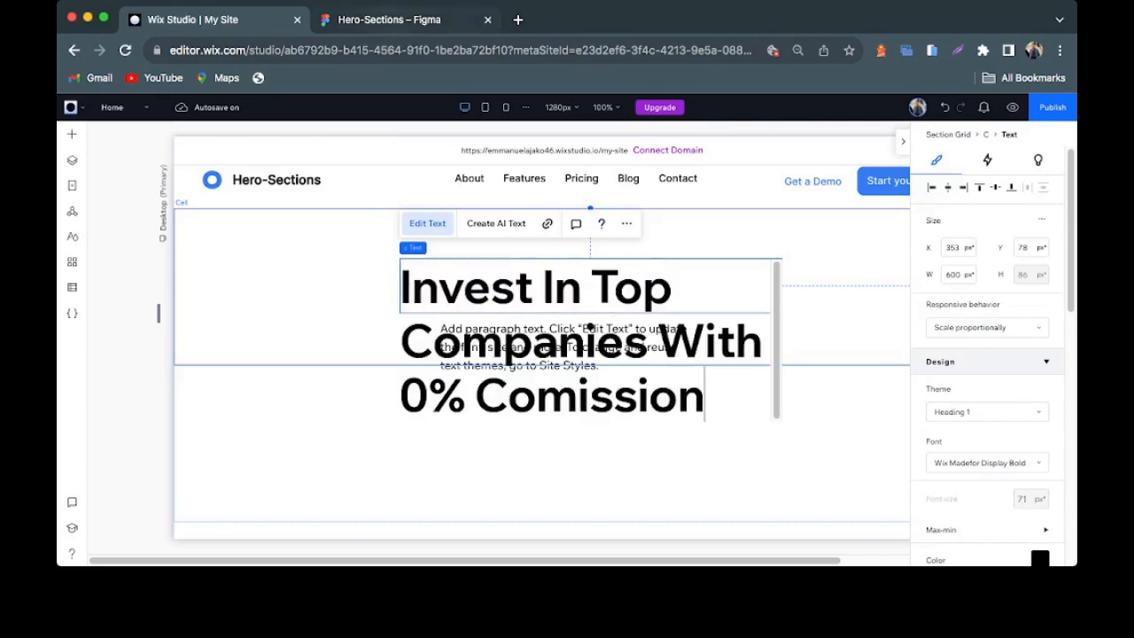
- Increase the height of the section grid's upper row to about 460 px by moving the divider between the two rows down
scroll(542, 352, "down", 2)
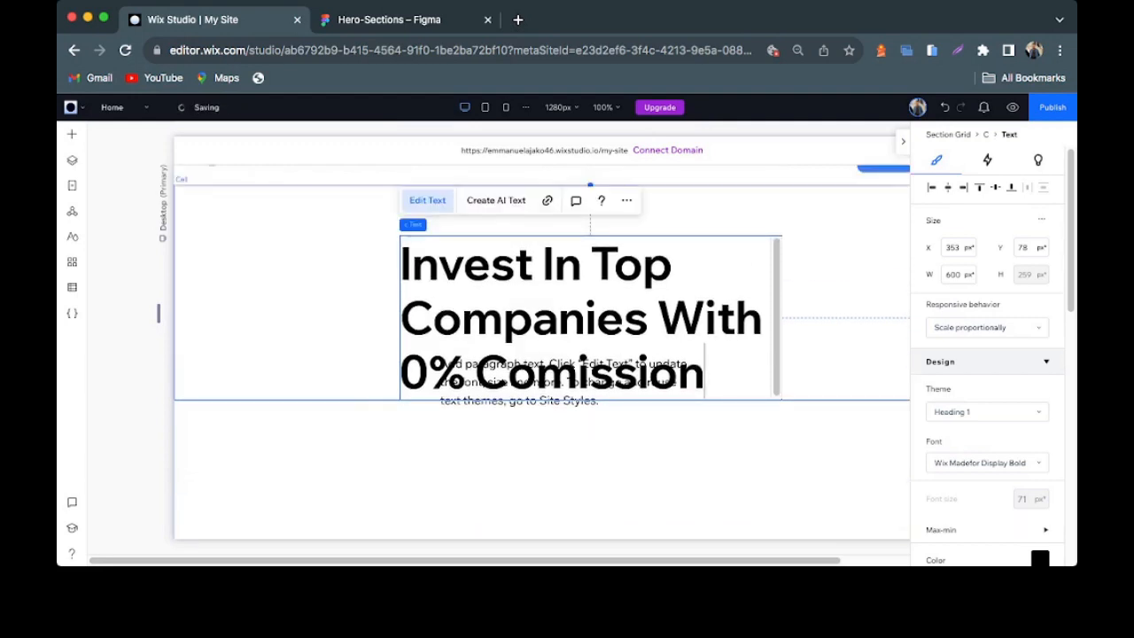
scroll(542, 352, "up", 4)
scroll(159, 313, "down", 3)
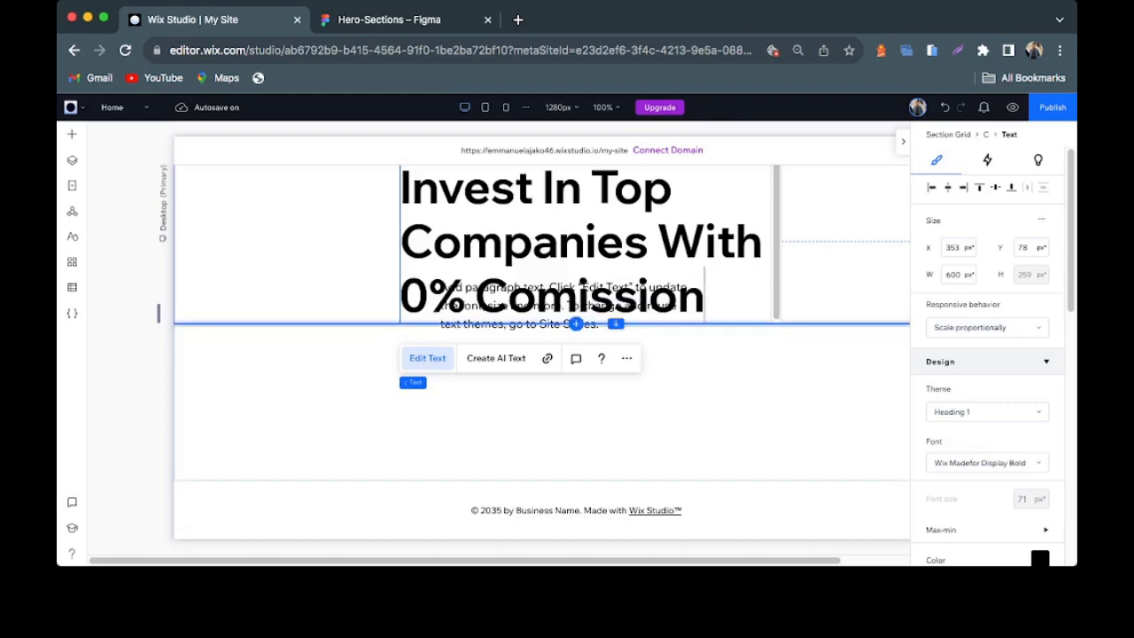
left_click(644, 434)
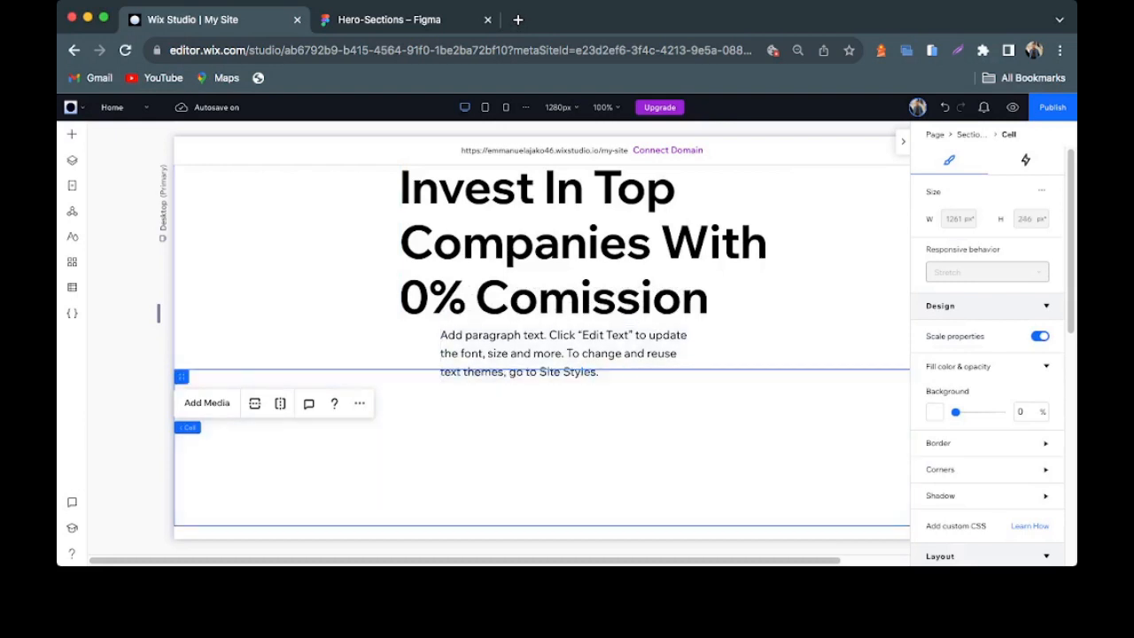
left_click_drag(704, 404, 701, 373)
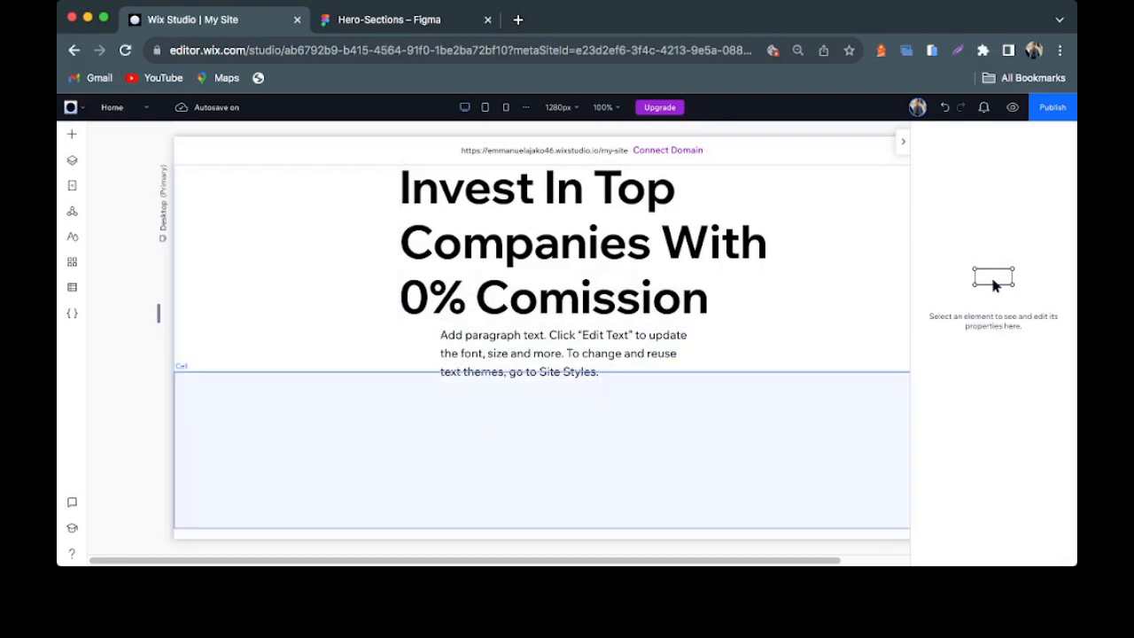
left_click(576, 443)
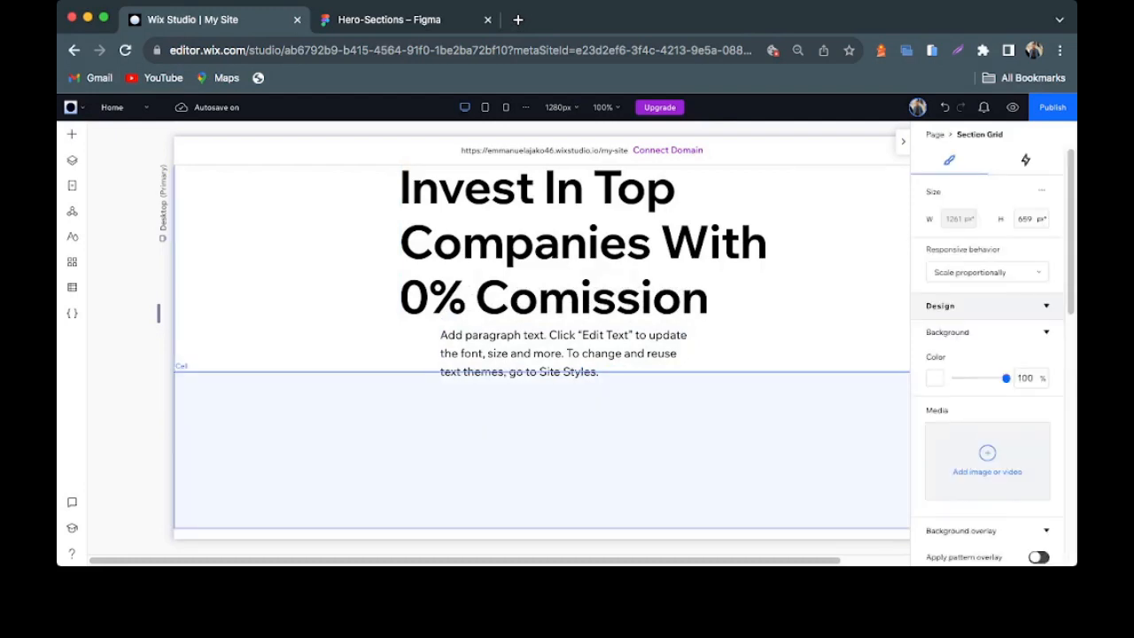
left_click(576, 443)
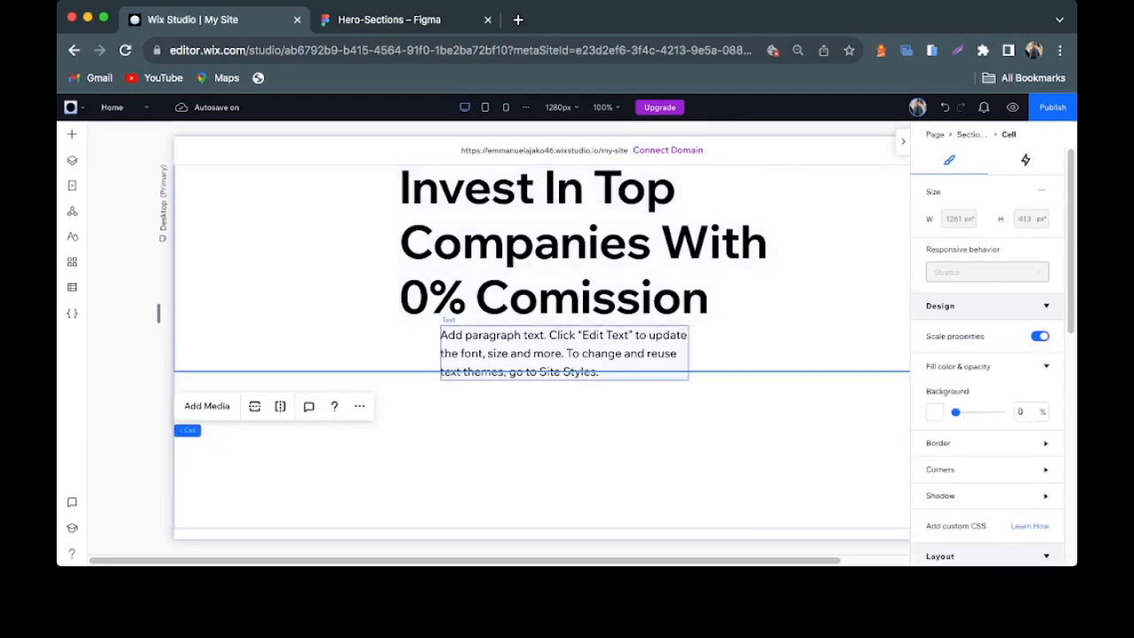
left_click_drag(570, 372, 571, 381)
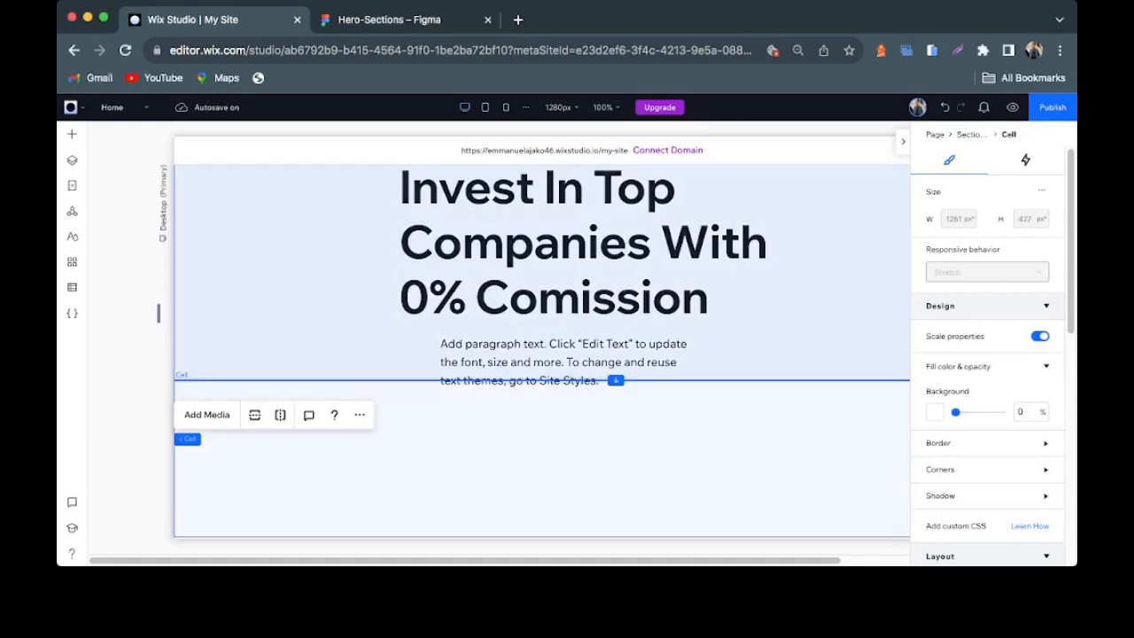
left_click_drag(616, 380, 616, 399)
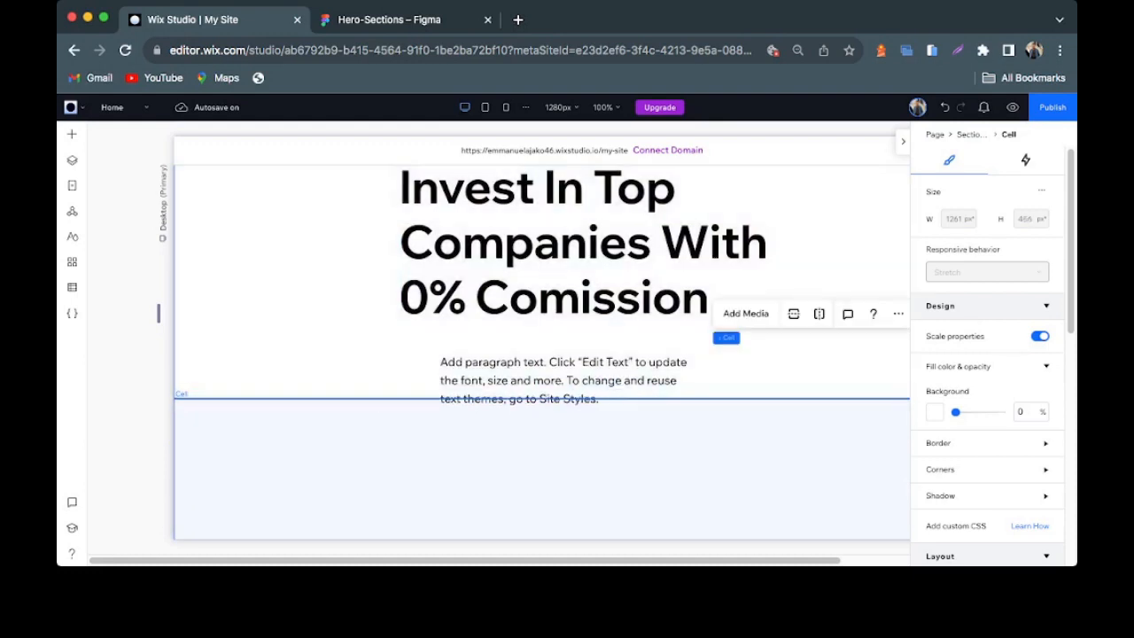
- Check the heading's proportions in the Figma design, and in Wix Studio widen the heading text box on both sides to about 790 px
left_click(711, 300)
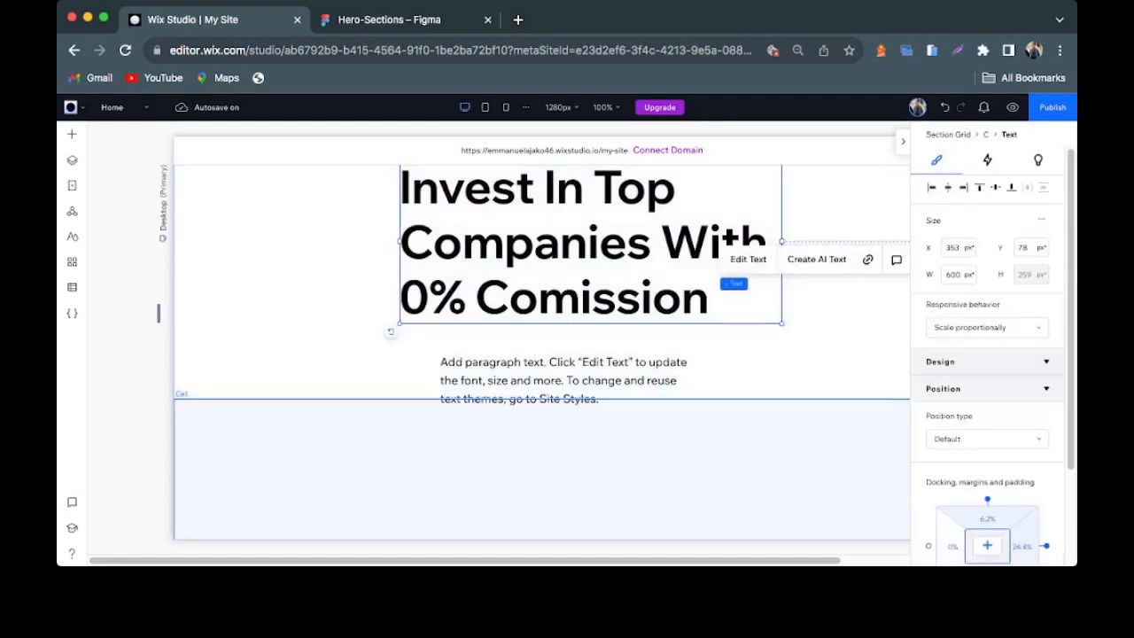
scroll(575, 373, "up", 1)
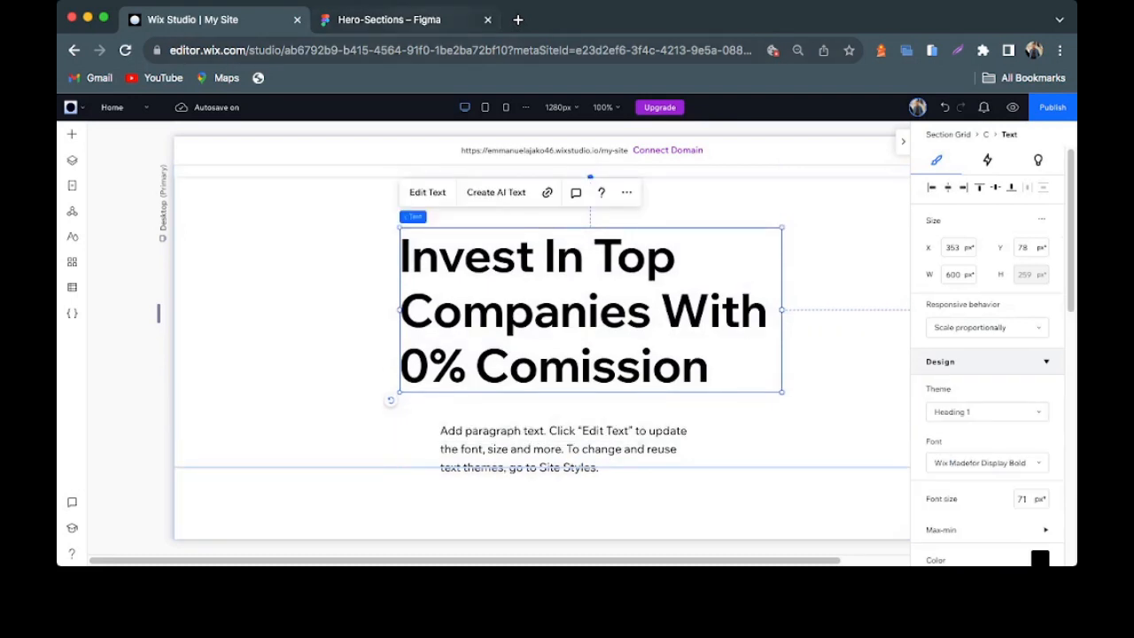
left_click(419, 19)
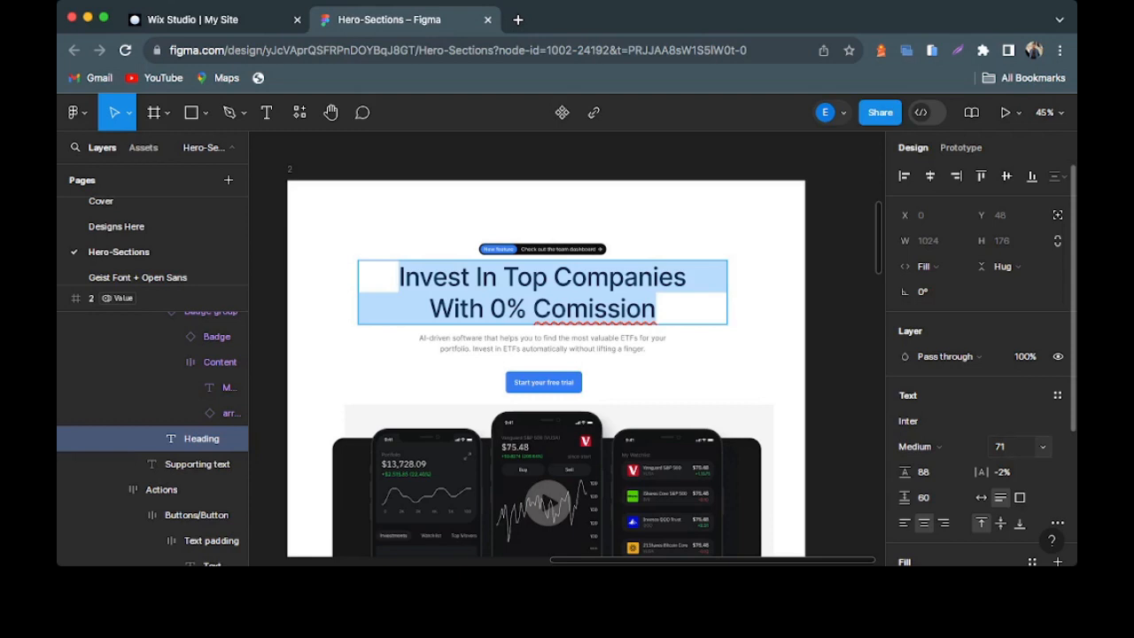
left_click(204, 20)
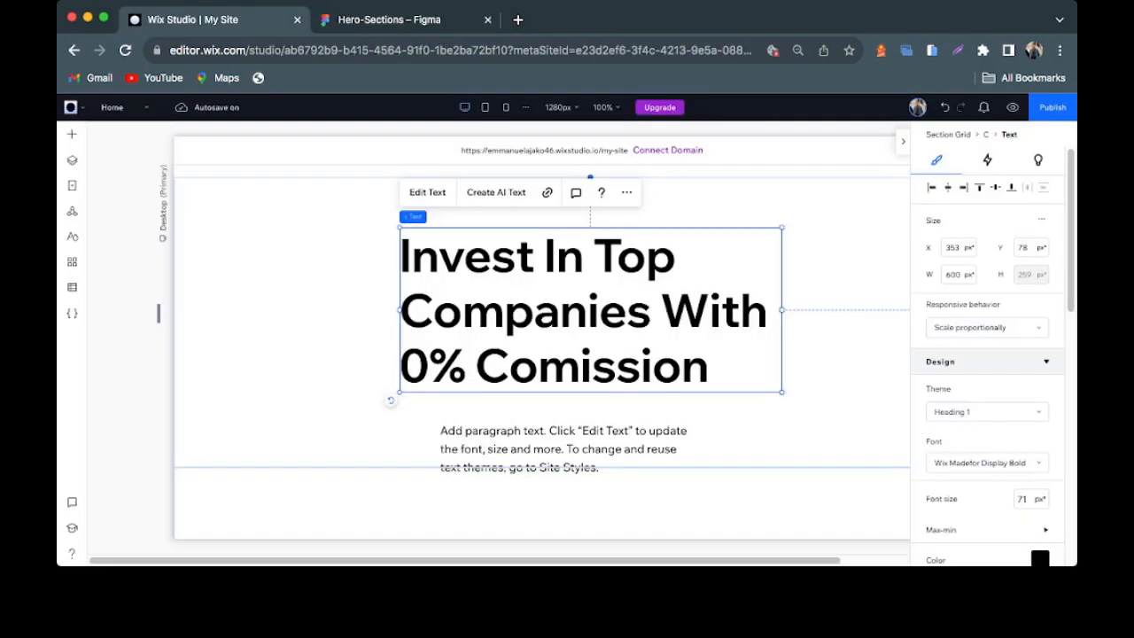
left_click(293, 305)
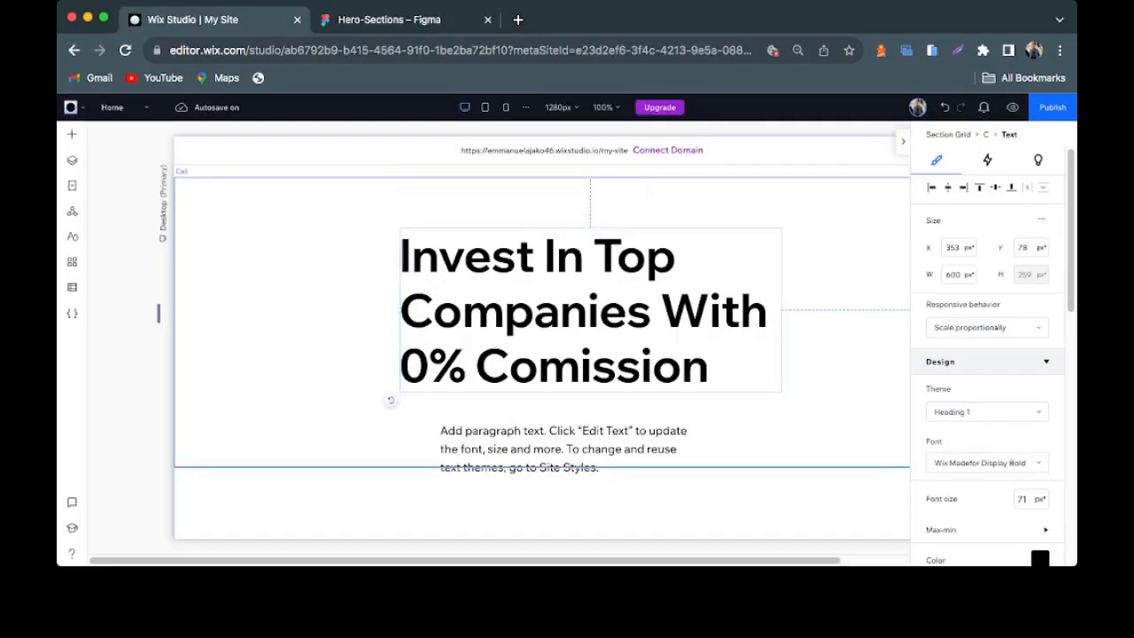
left_click_drag(781, 310, 843, 312)
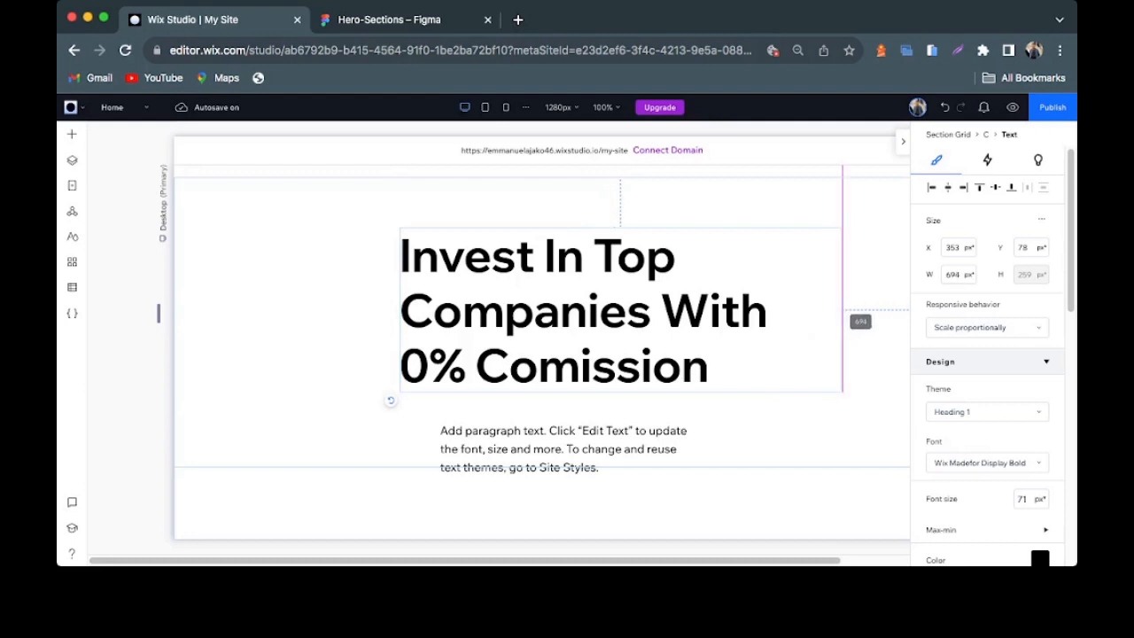
left_click_drag(399, 310, 338, 310)
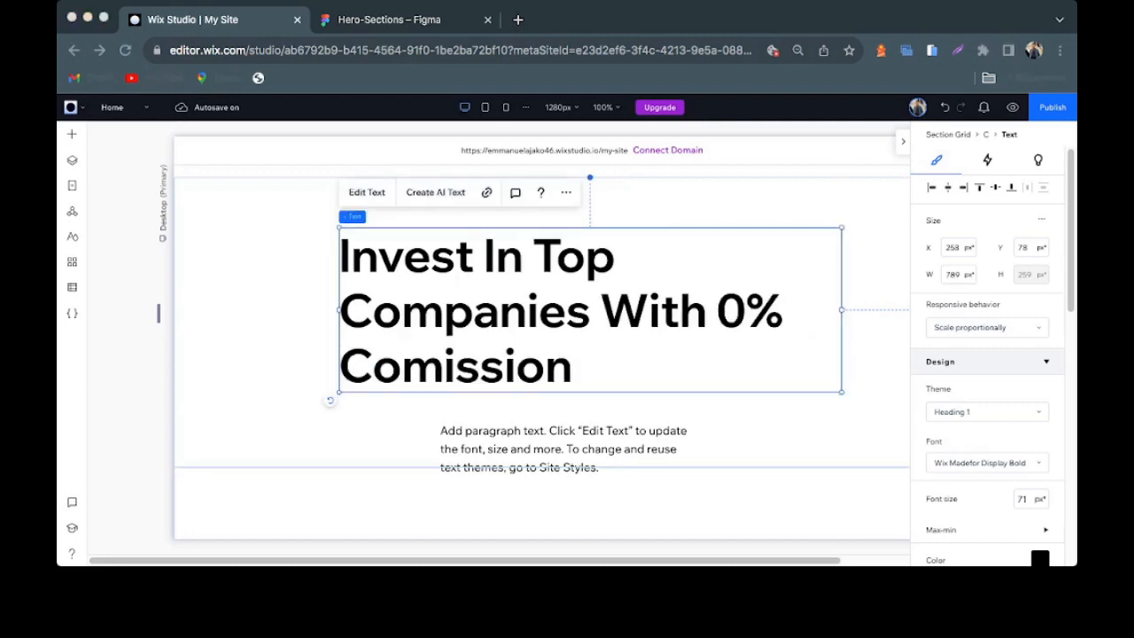
- Center-align the heading text within its text box
scroll(988, 373, "down", 2)
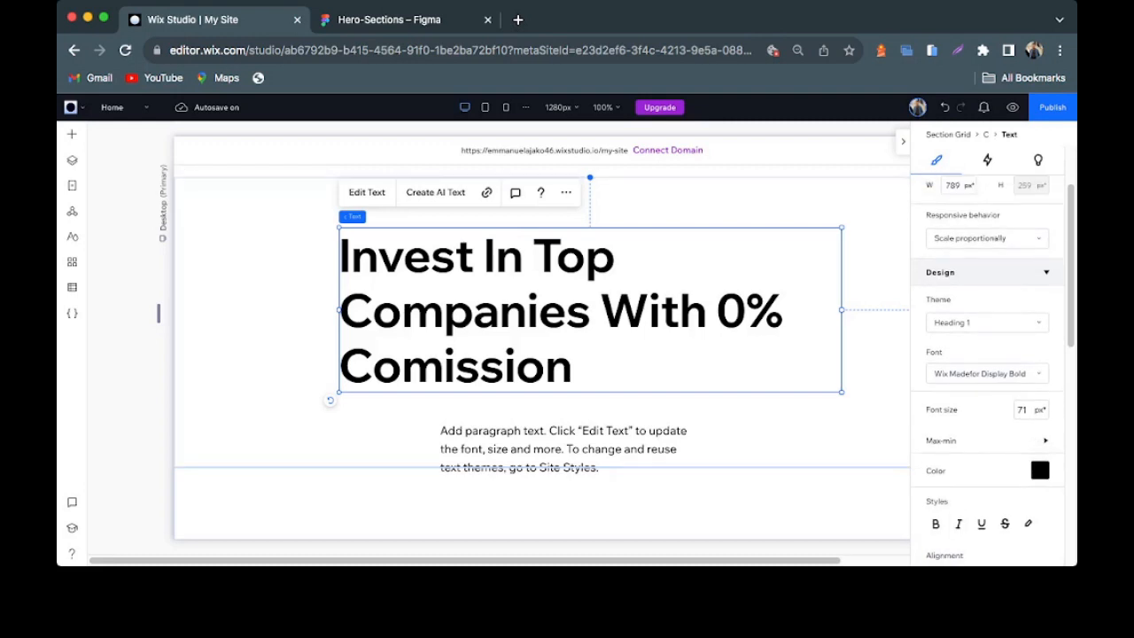
scroll(988, 372, "down", 5)
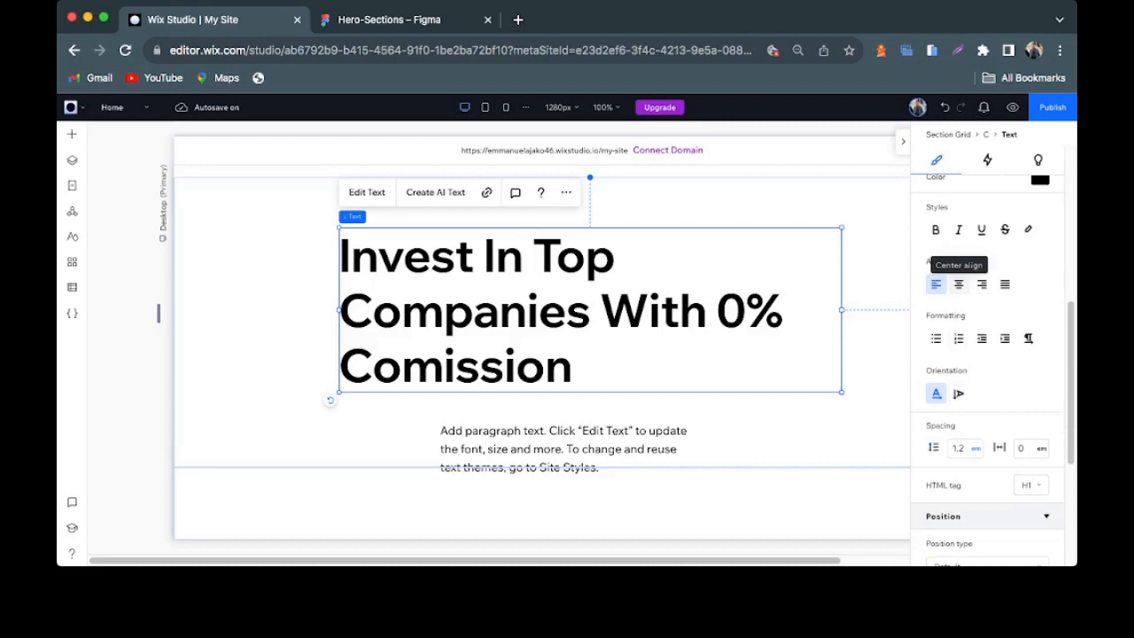
left_click(959, 284)
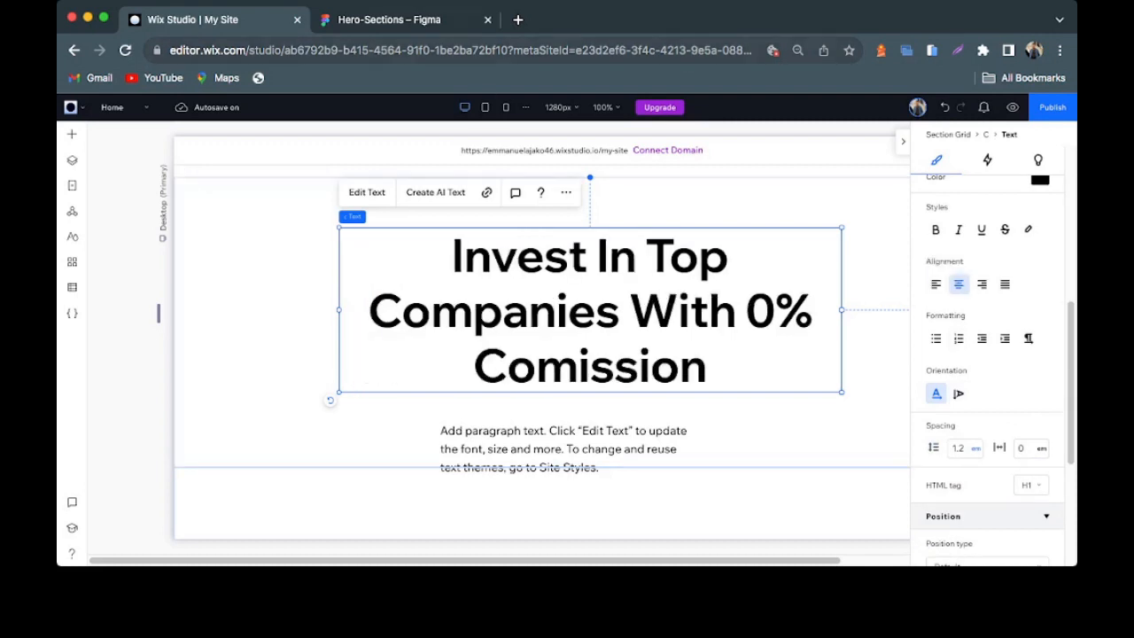
- Compare the heading with the Figma design and widen its text box in Wix Studio to about 980 px so it wraps onto two lines
left_click(390, 19)
left_click(212, 20)
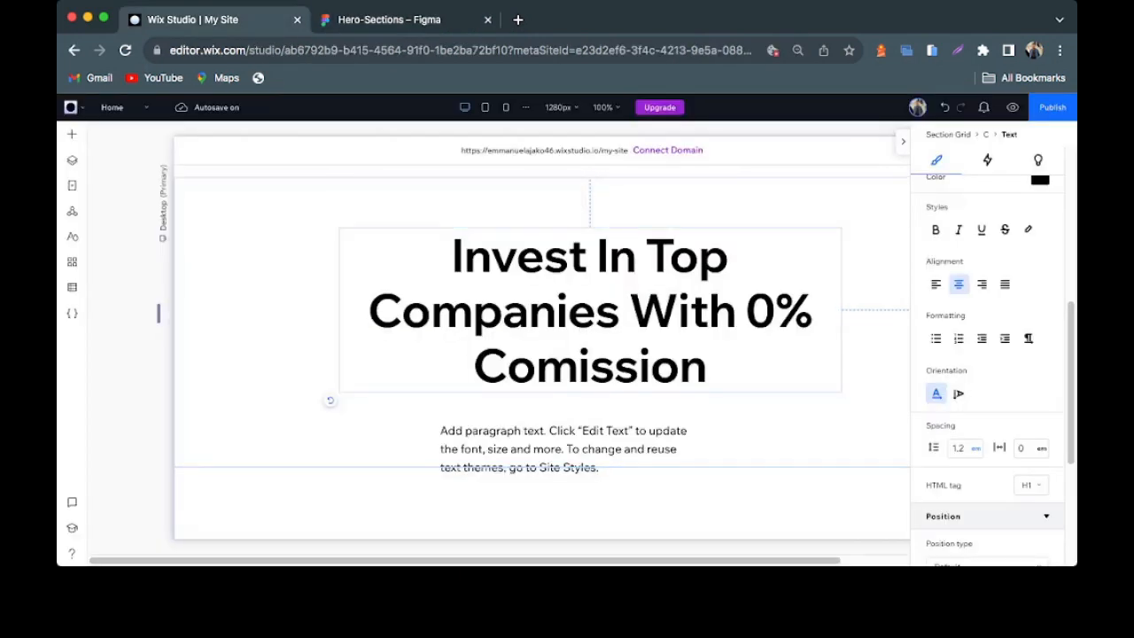
left_click_drag(339, 310, 244, 310)
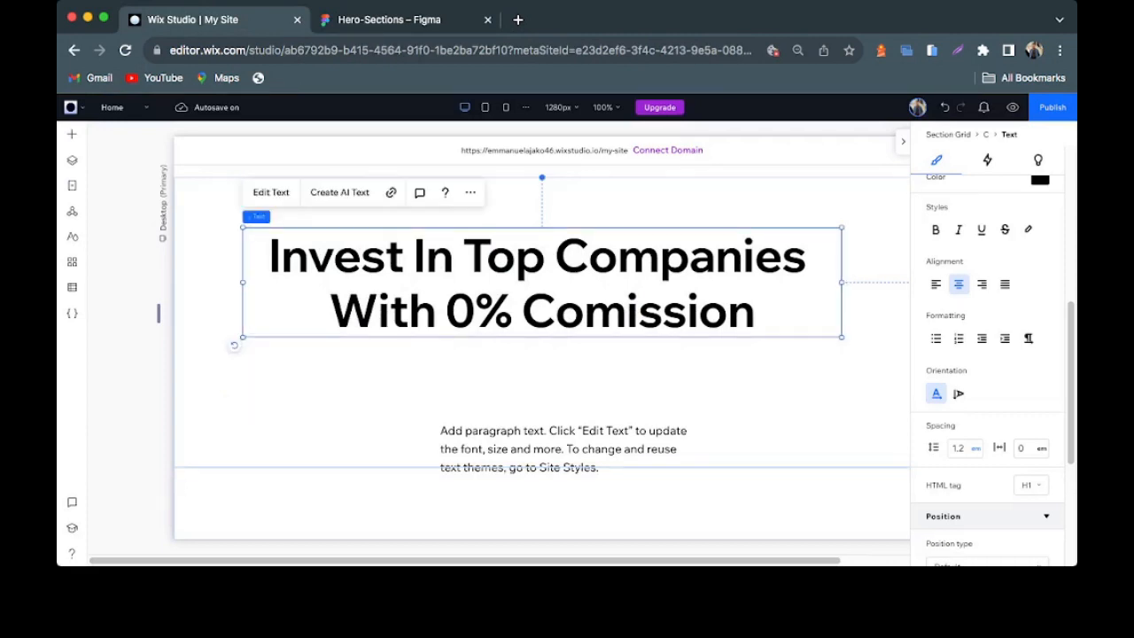
left_click_drag(841, 282, 859, 282)
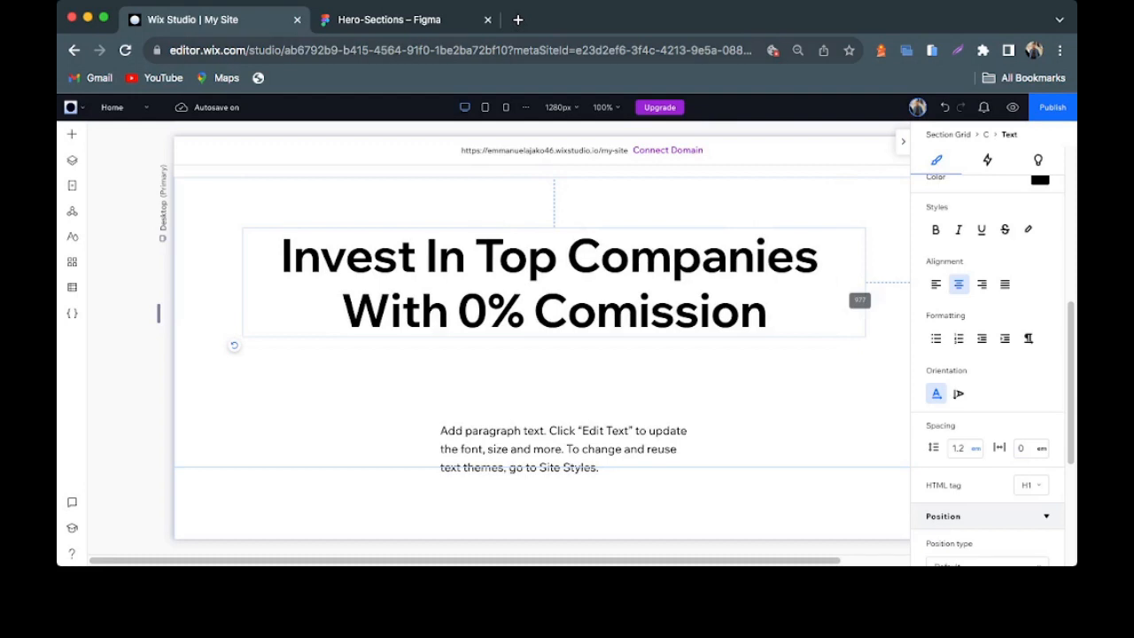
left_click_drag(865, 283, 867, 282)
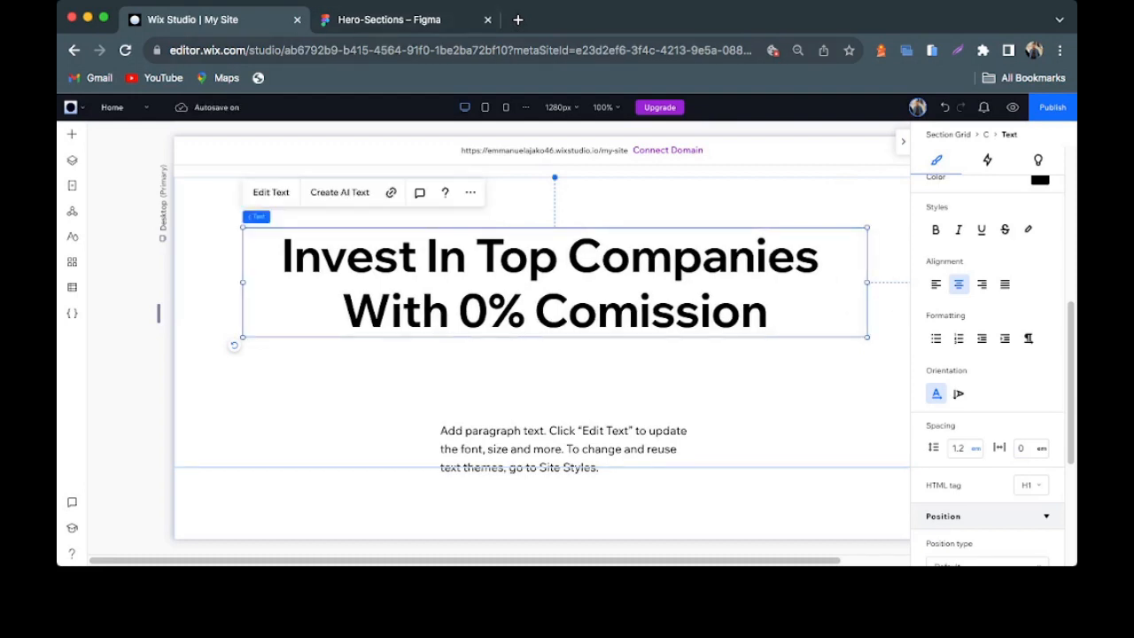
- Move the paragraph text up directly below the two-line heading
left_click(565, 449)
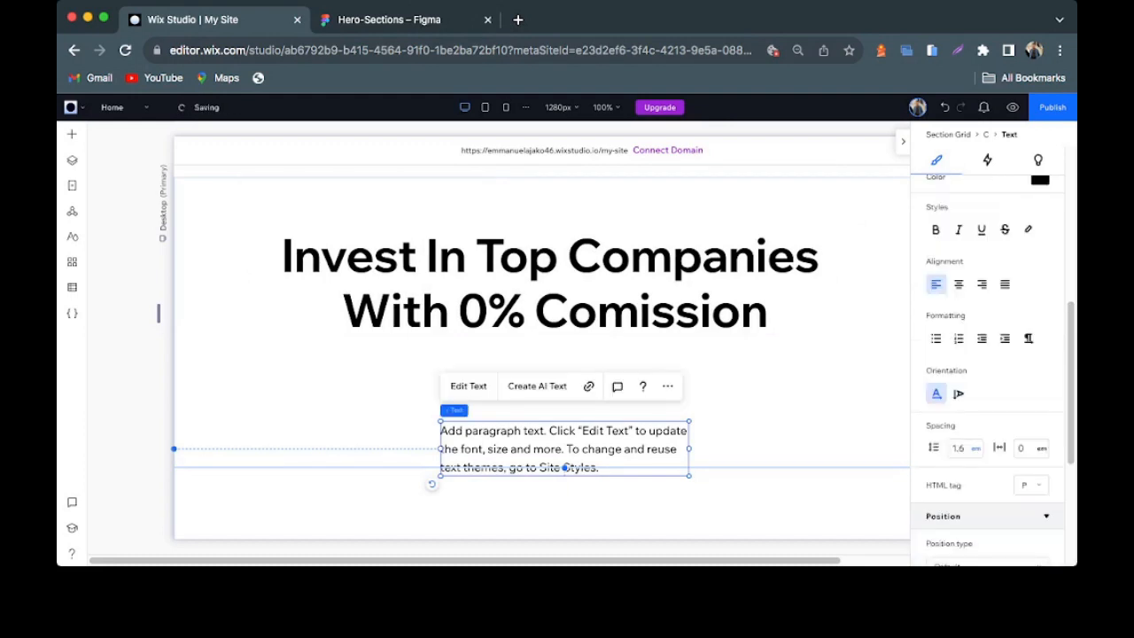
left_click_drag(564, 449, 560, 374)
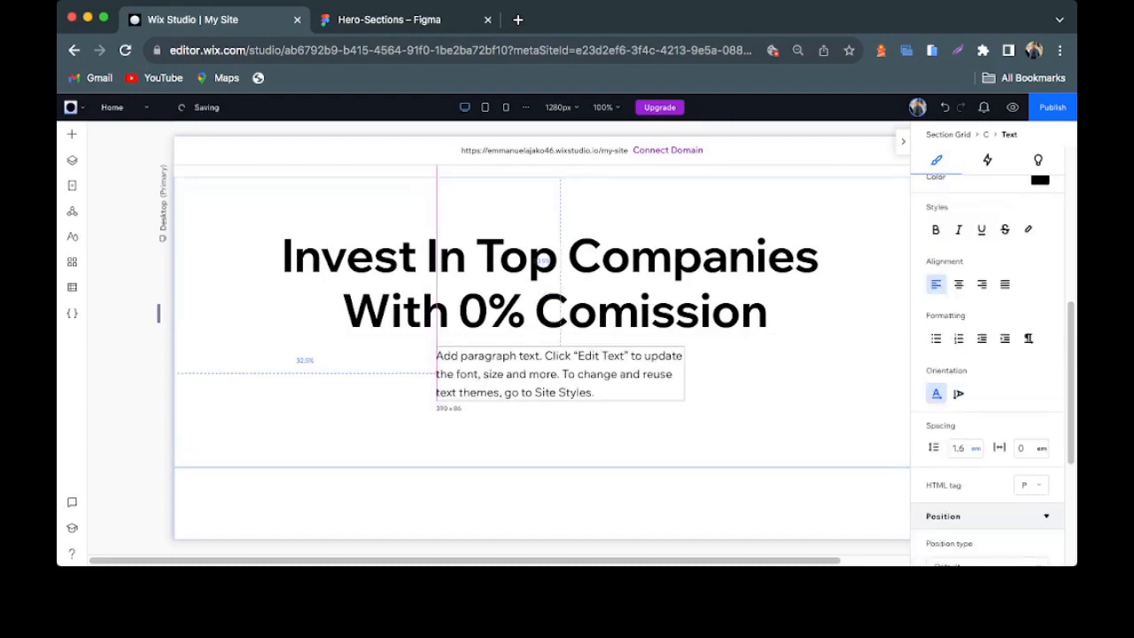
- Copy the second hero's supporting text from the Figma design and replace the placeholder paragraph in Wix Studio with it
key("ctrl+Tab")
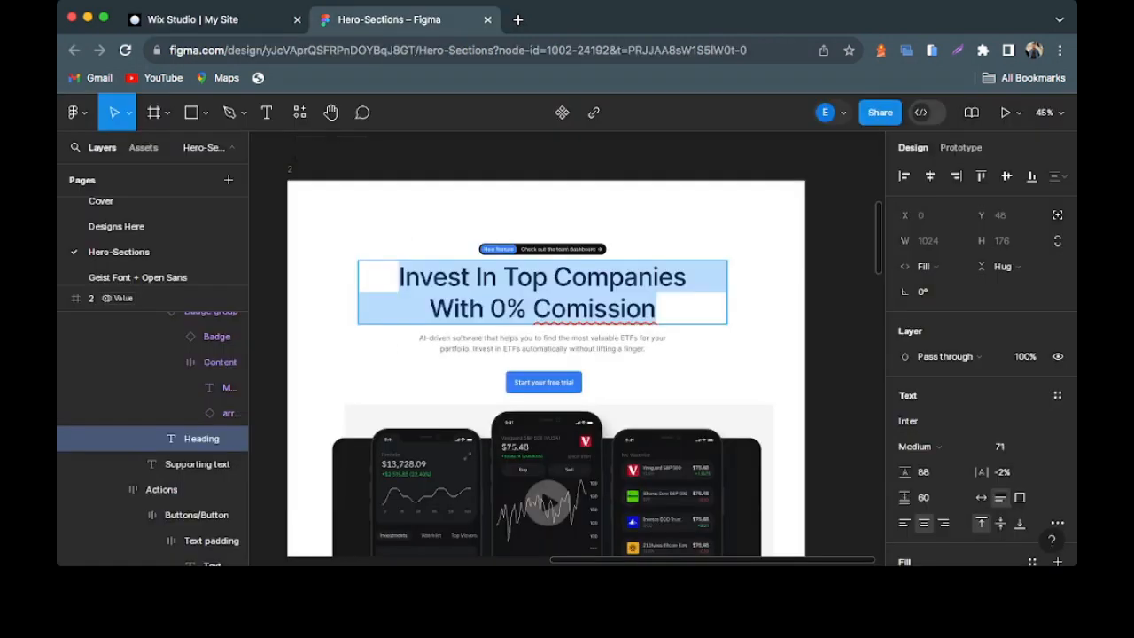
left_click(552, 348)
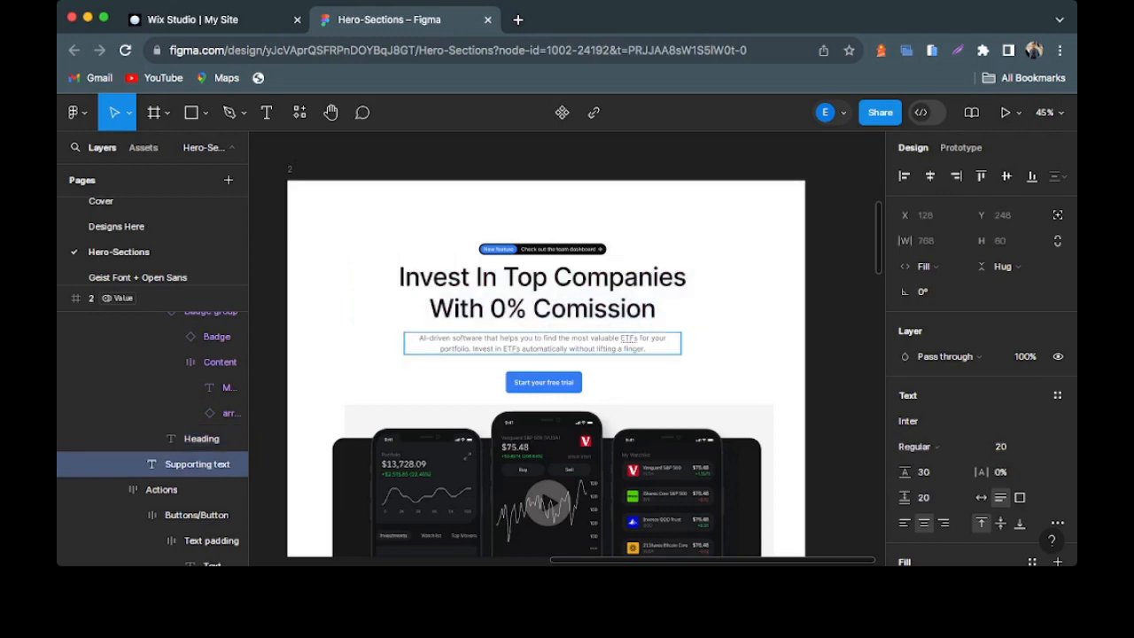
key("super+a")
key("super+c")
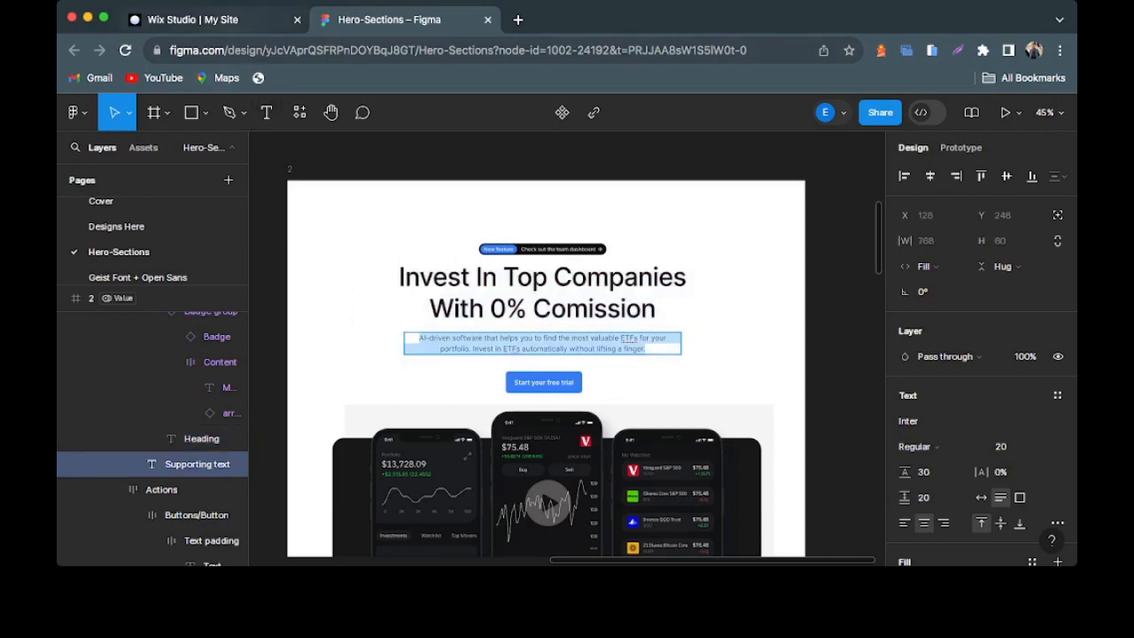
key("ctrl+shift+Tab")
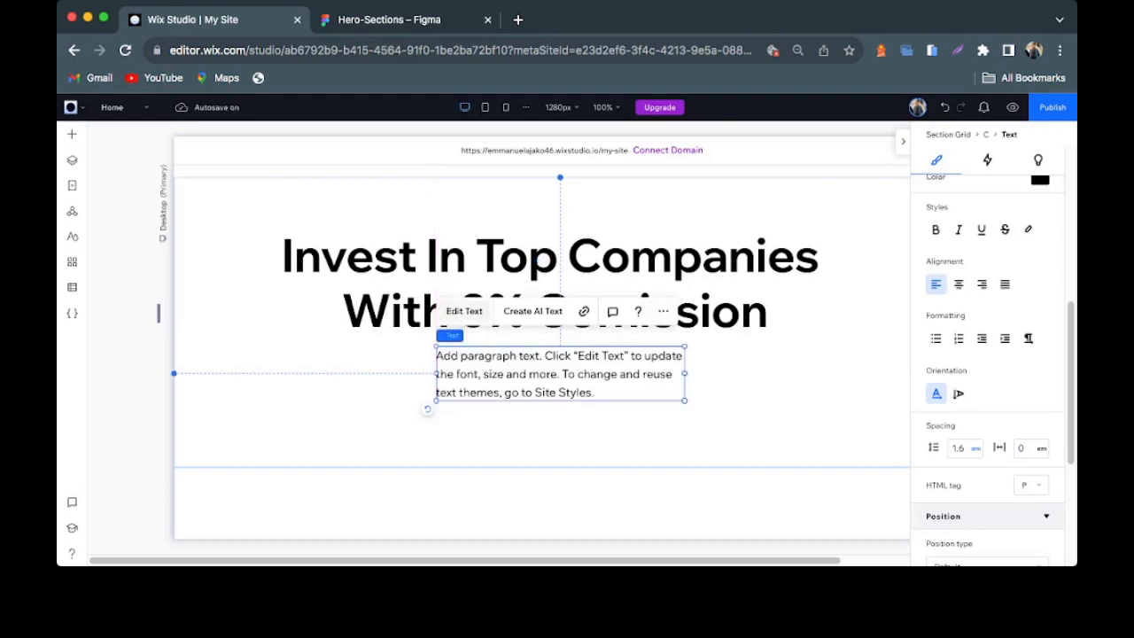
double_click(560, 374)
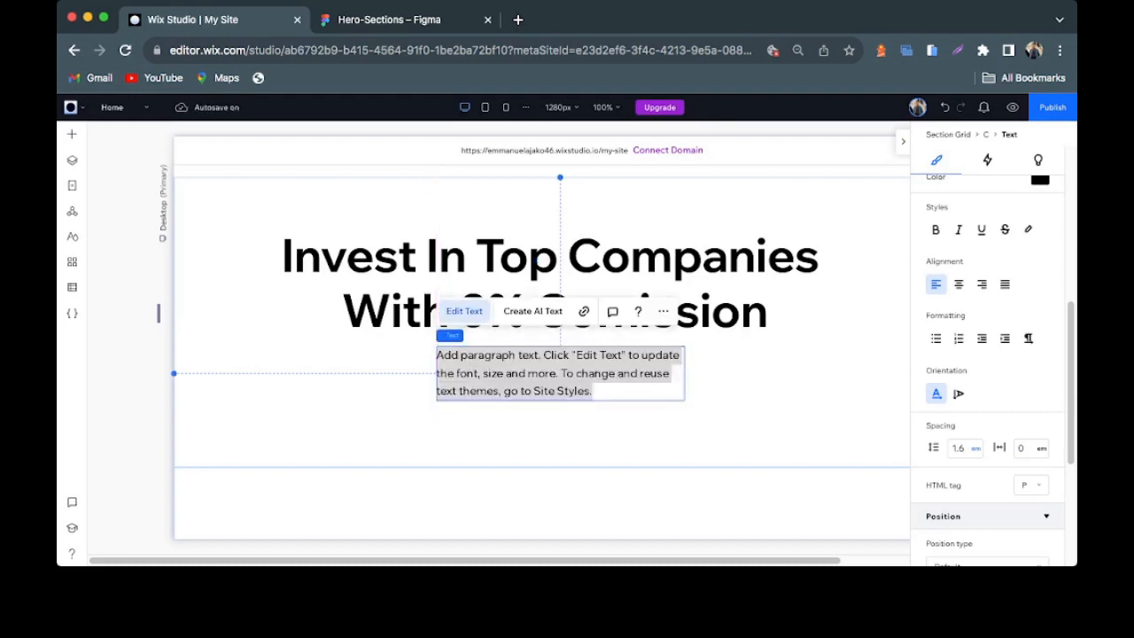
key("super+v")
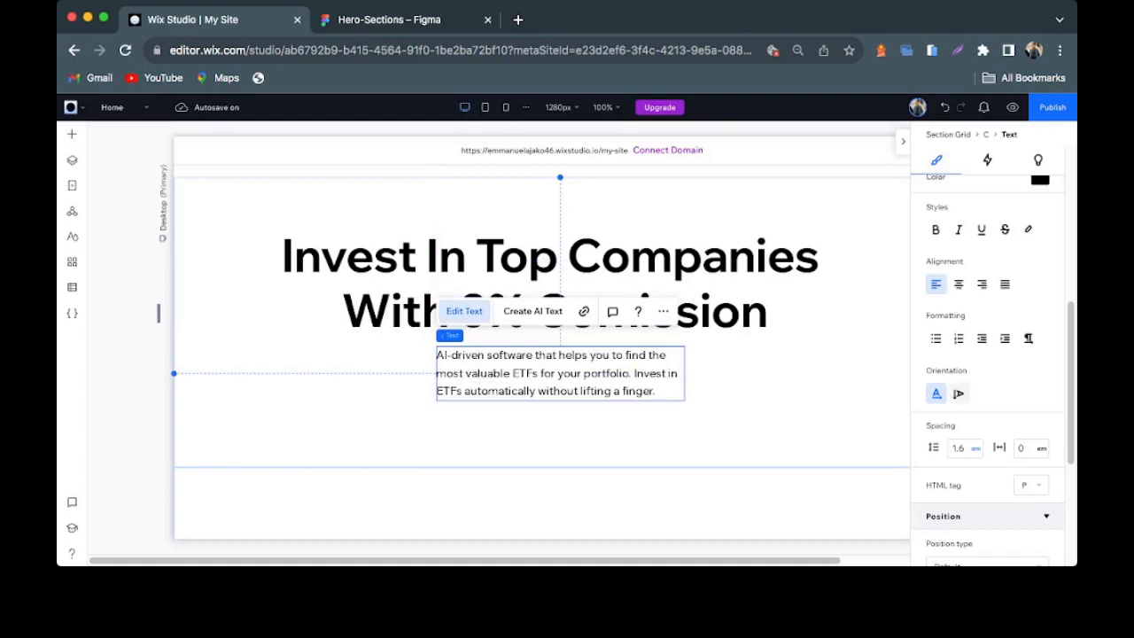
- Change the supporting paragraph's text color to the dark grey theme color
scroll(983, 390, "down", 5)
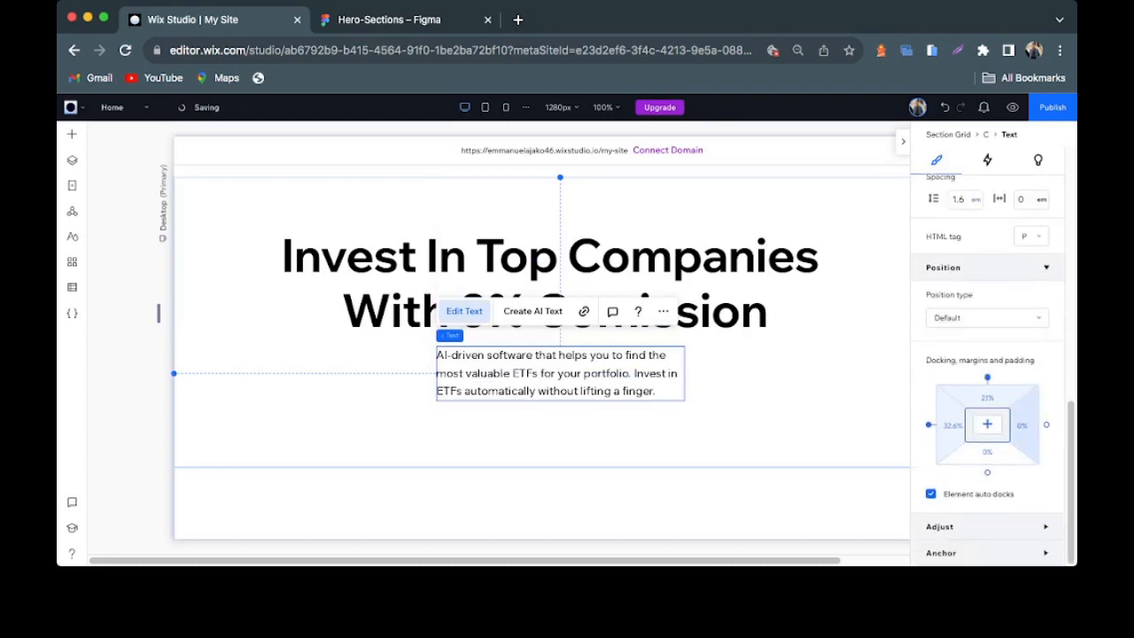
scroll(983, 390, "up", 3)
scroll(984, 390, "up", 1)
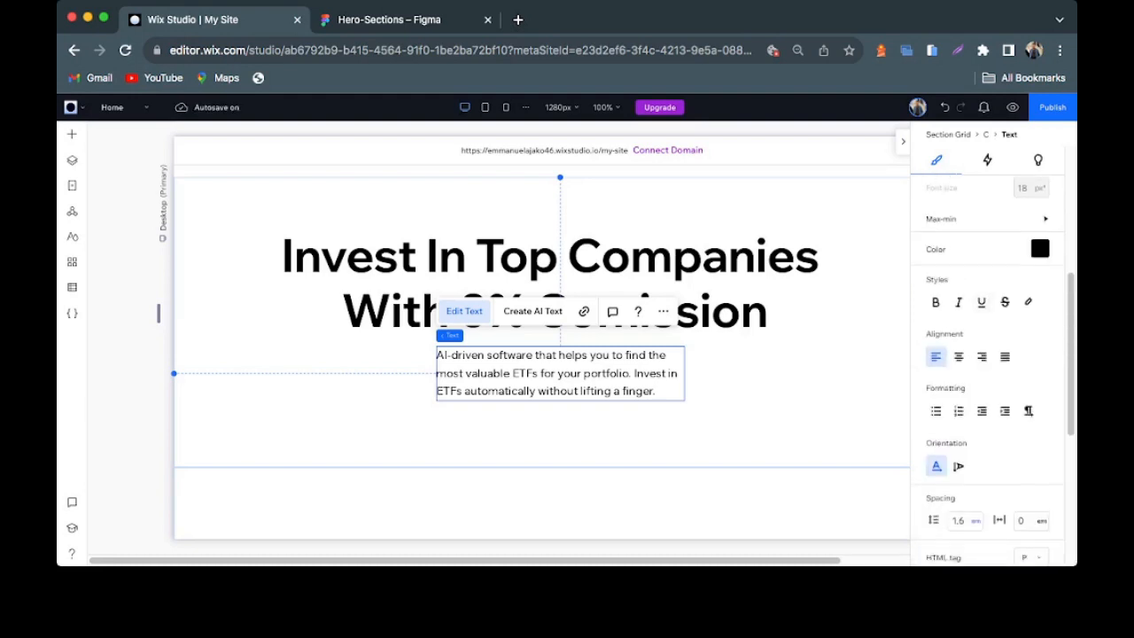
left_click(1040, 249)
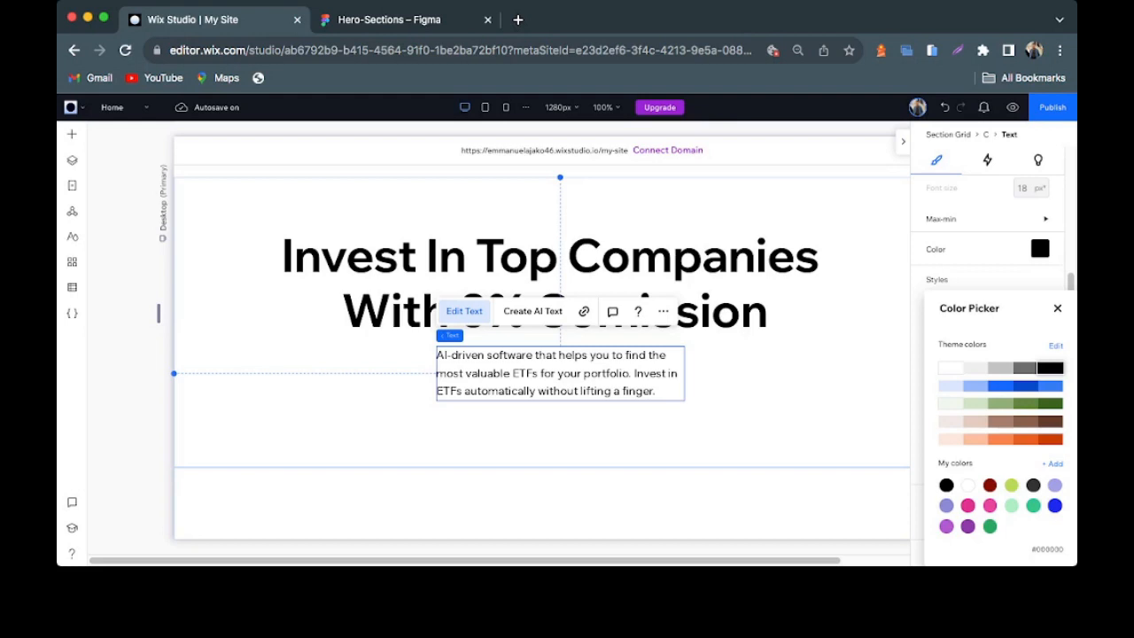
left_click(1026, 367)
left_click(1057, 308)
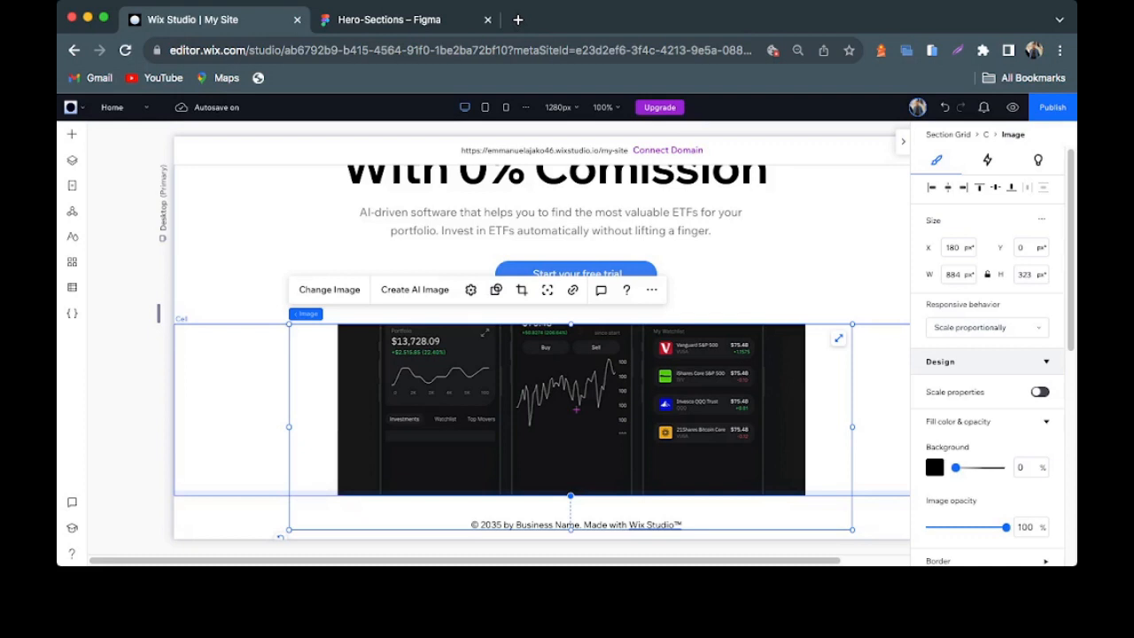
- Increase the hero section grid's height to 776 px and select the cell that holds the phone mockup image
left_click_drag(234, 494, 234, 495)
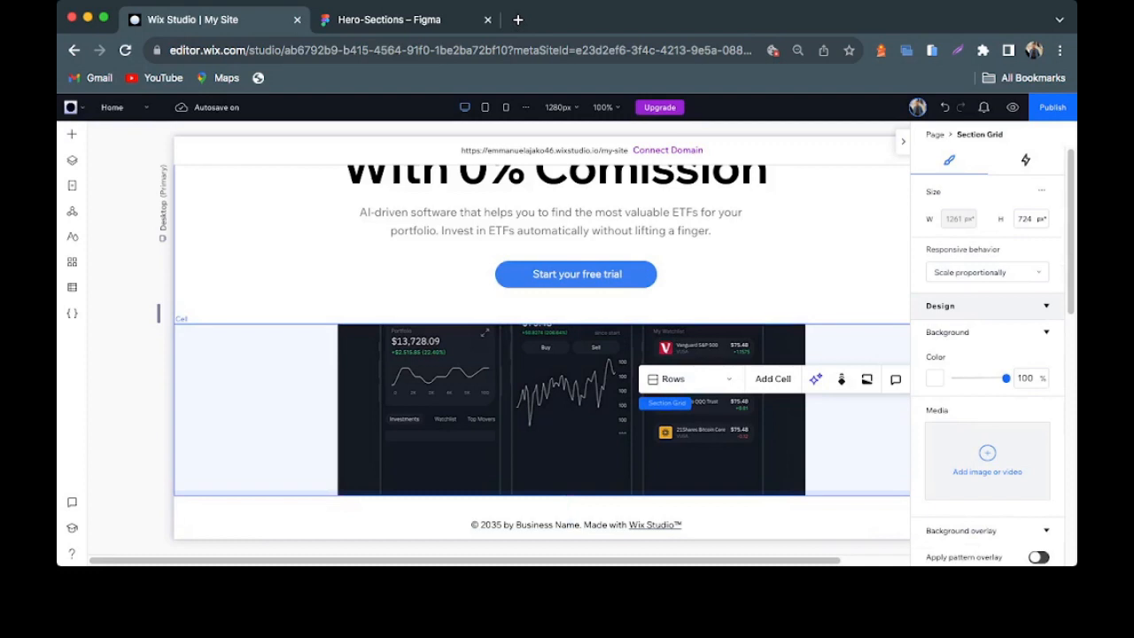
left_click_drag(822, 493, 822, 529)
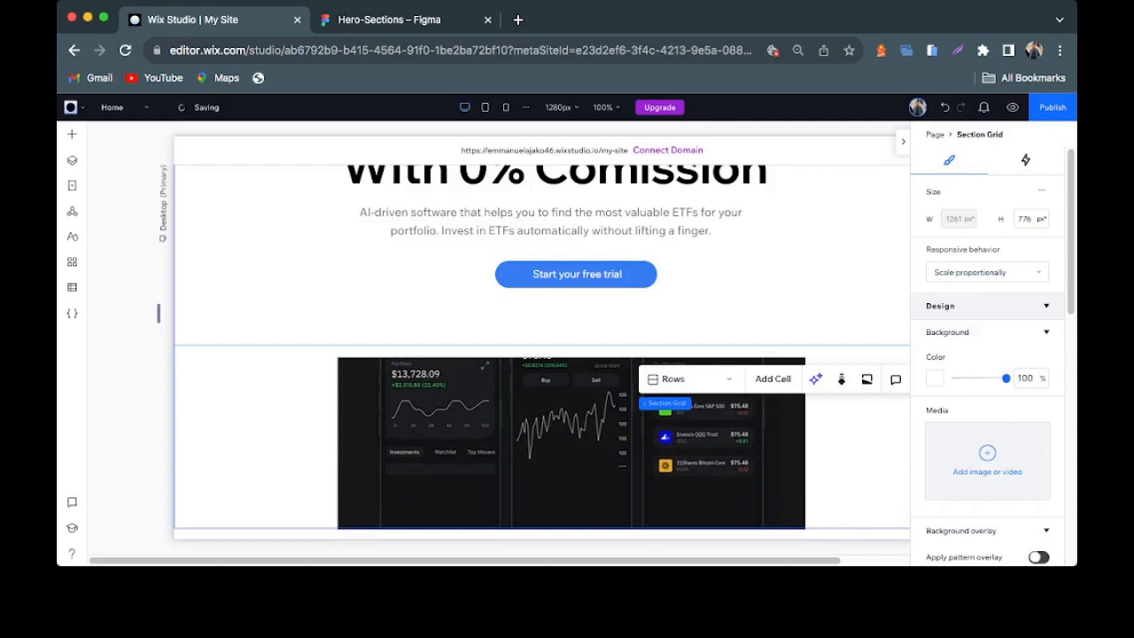
left_click(849, 434)
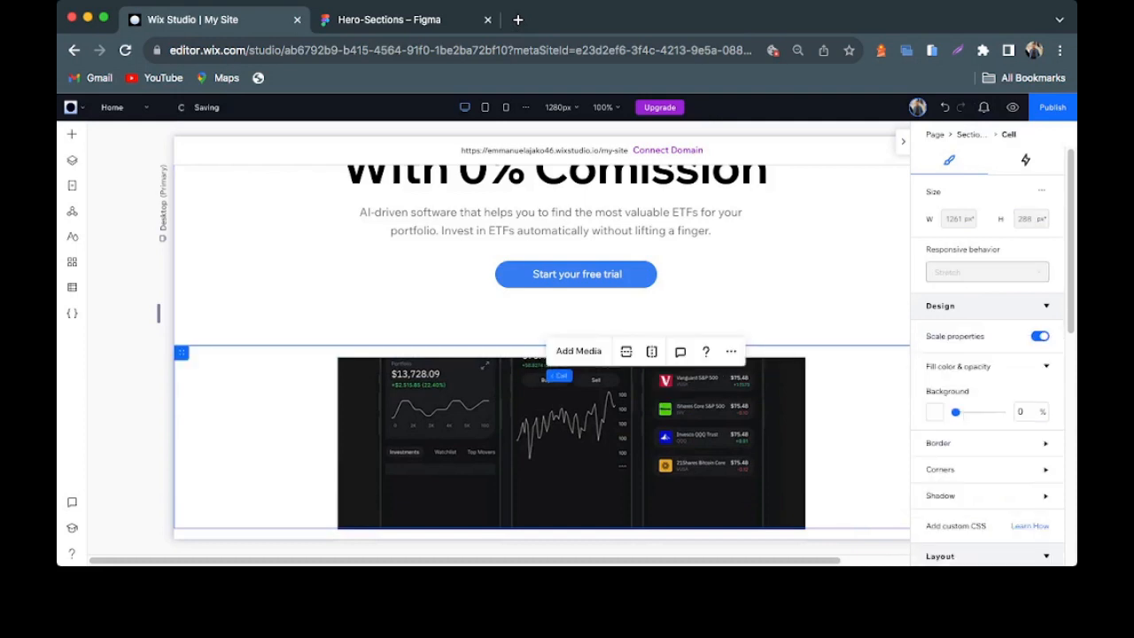
- Examine the phone mockup image's settings, including its display mode and click behavior
left_click(577, 390)
scroll(577, 388, "down", 1)
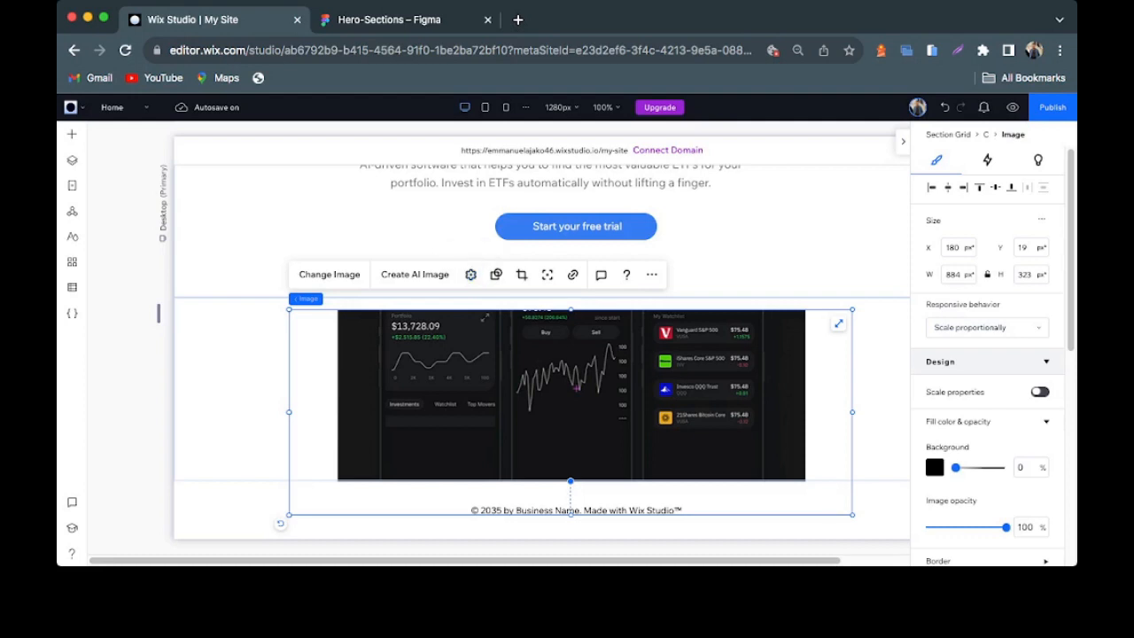
left_click(234, 390)
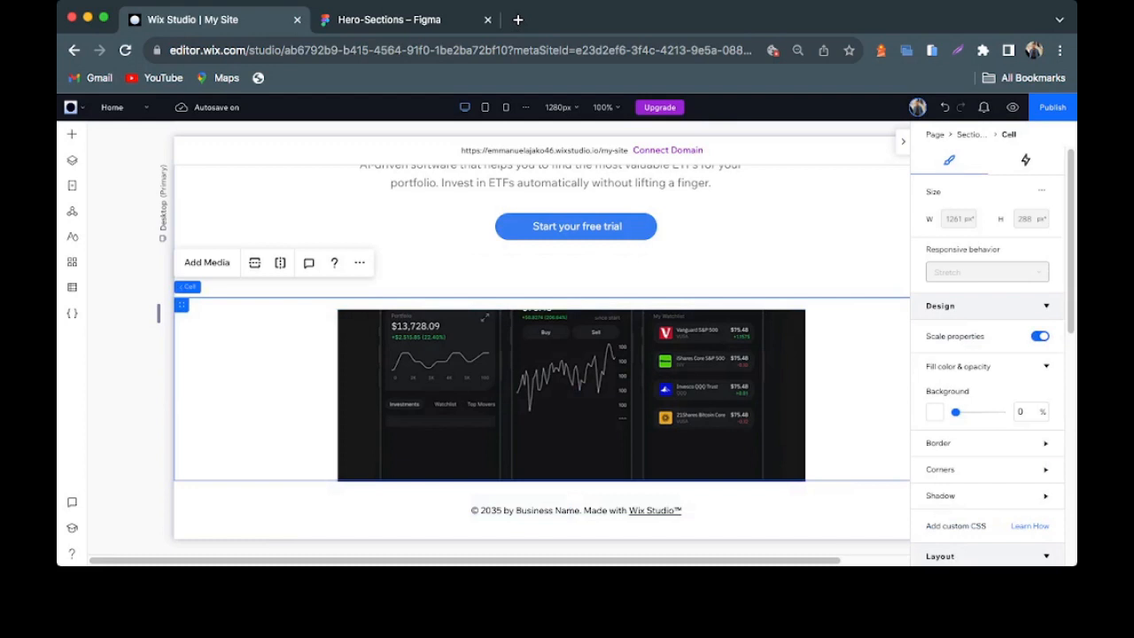
left_click(576, 387)
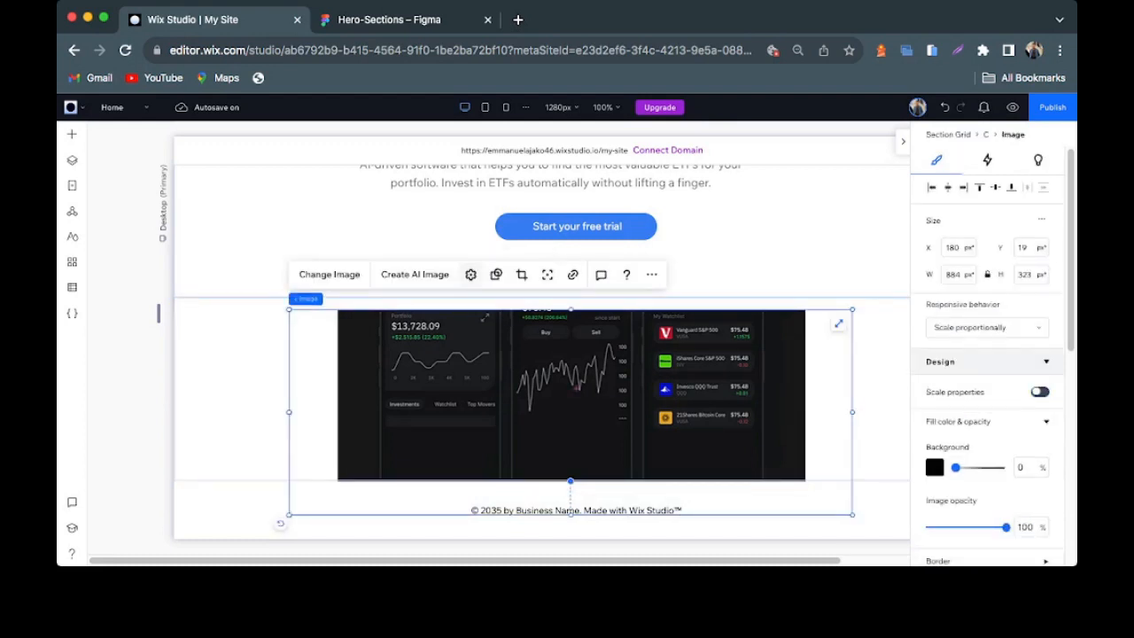
left_click(470, 274)
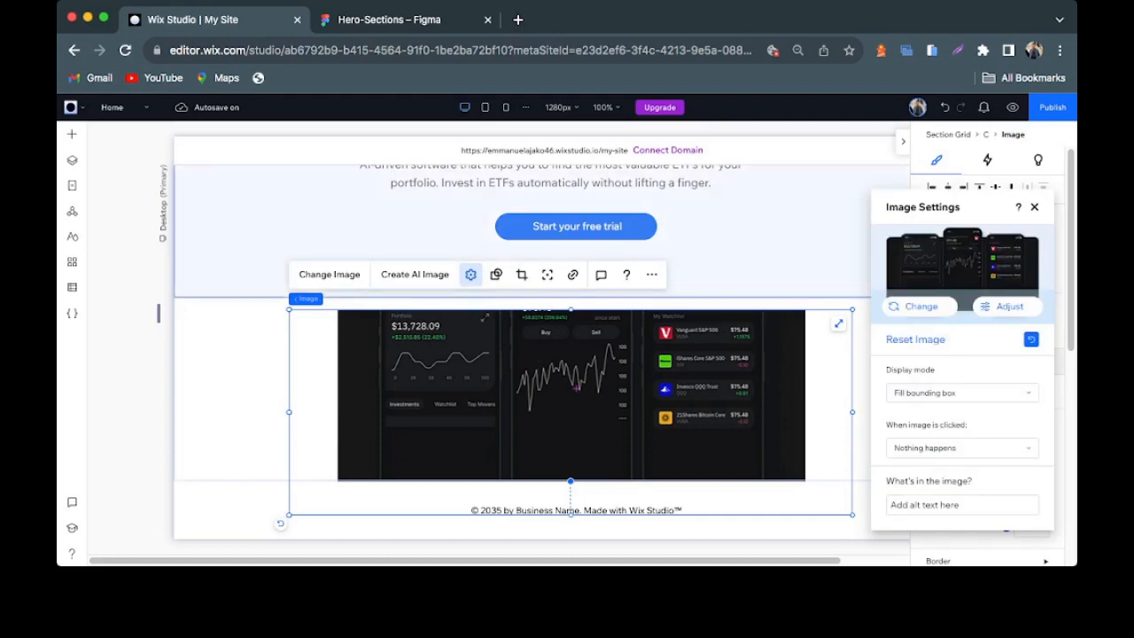
left_click(470, 274)
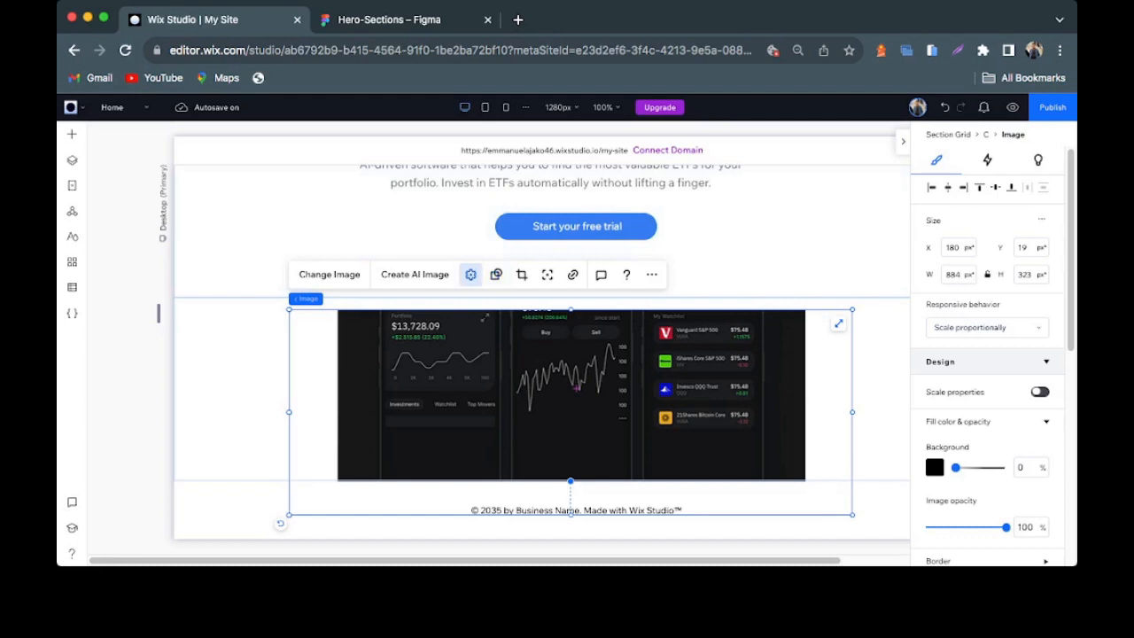
left_click(471, 274)
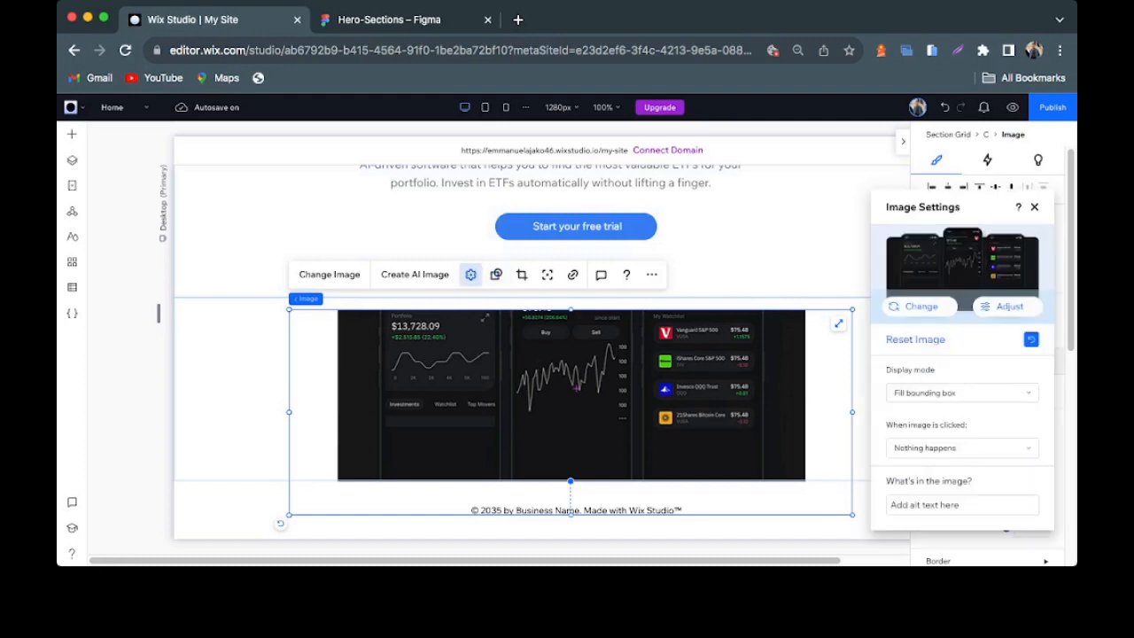
left_click(470, 274)
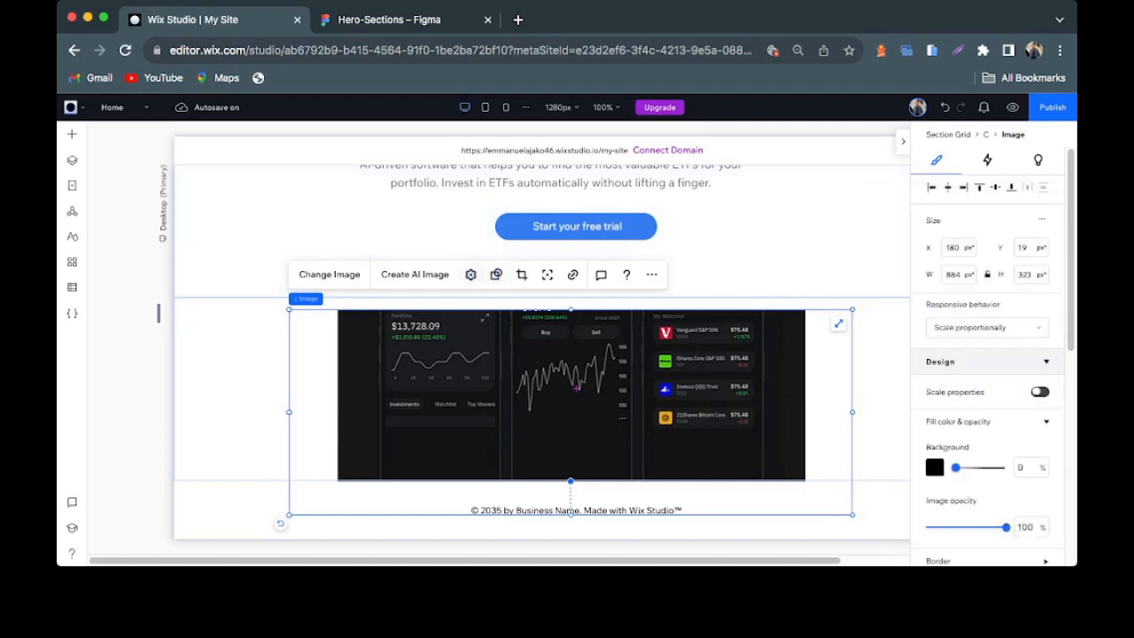
left_click(470, 273)
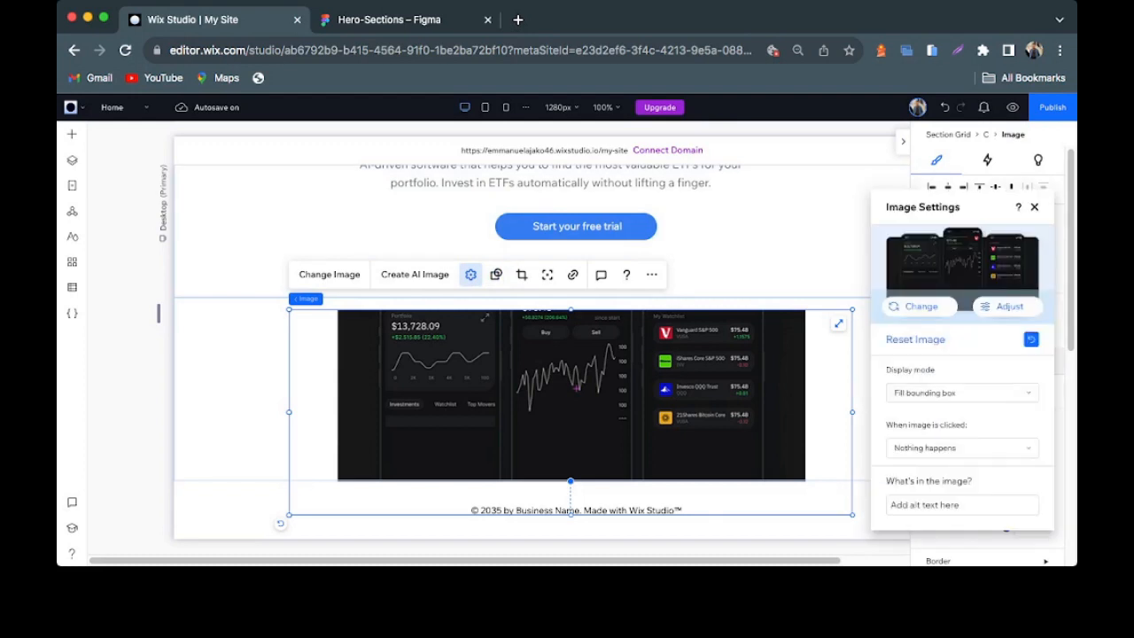
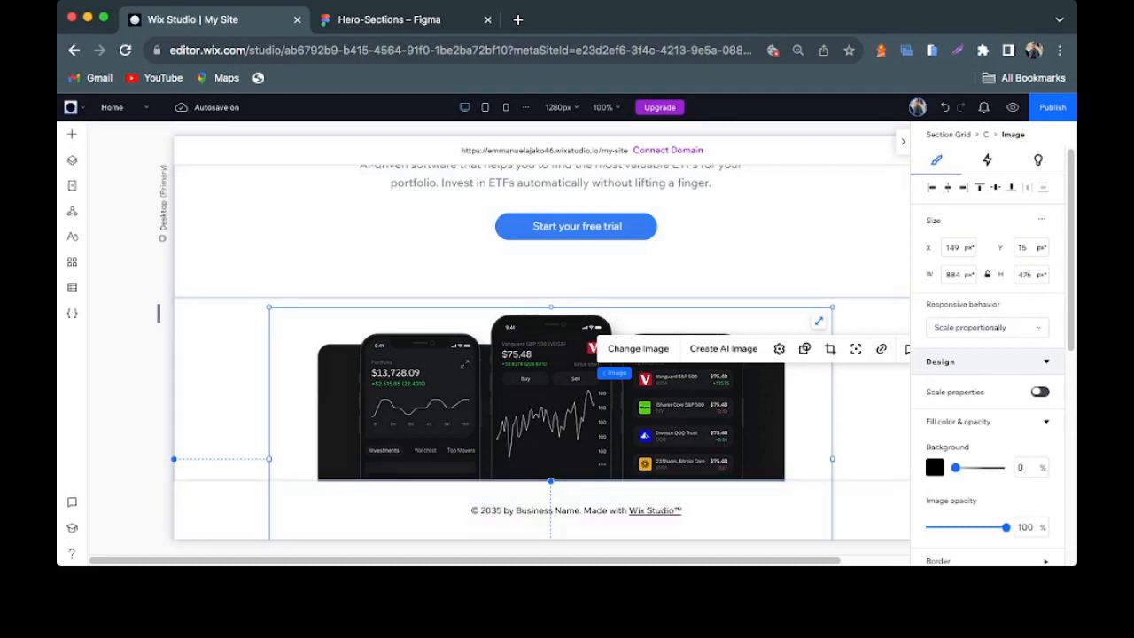
- Delete the phone mockup image and place Frame 1000005772.png from the site files in the empty cell below the button
key("Delete")
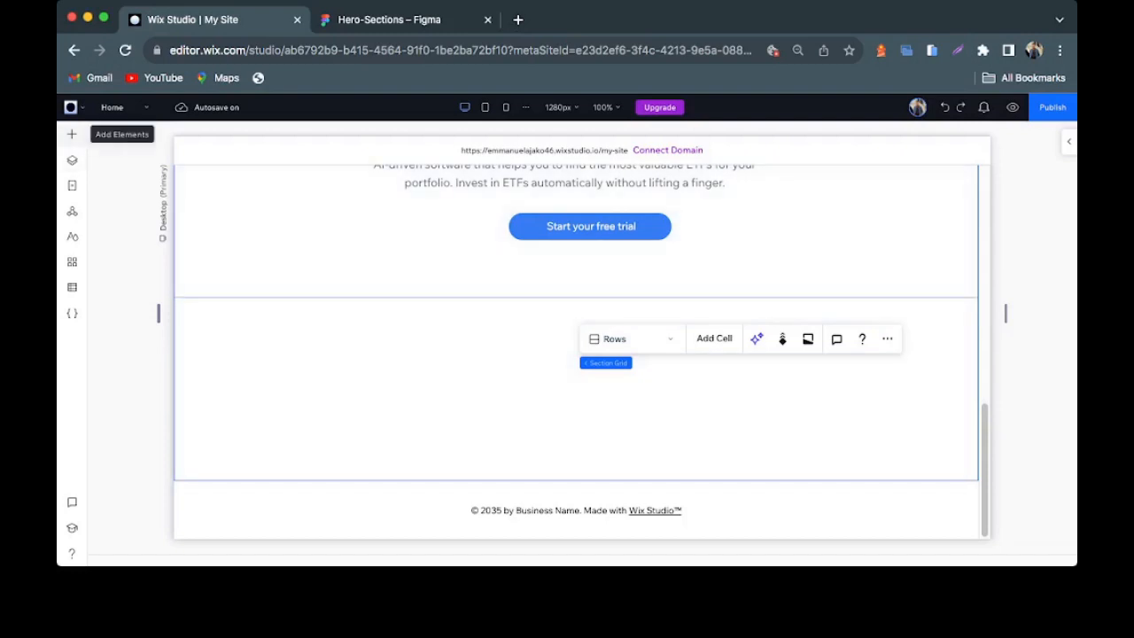
left_click(71, 134)
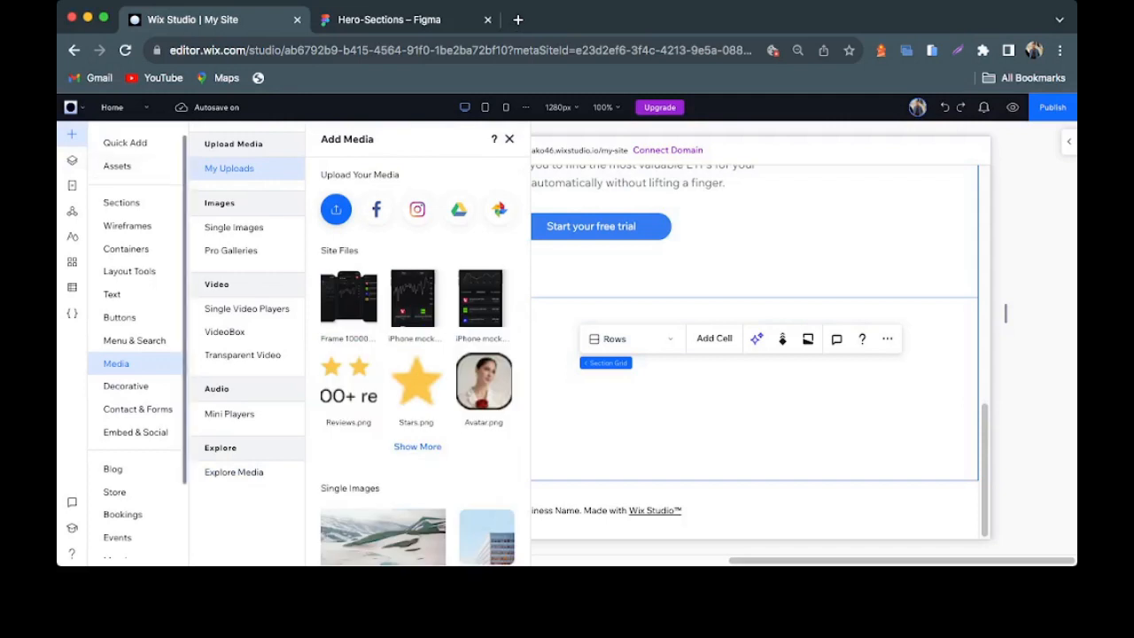
mouse_move(349, 299)
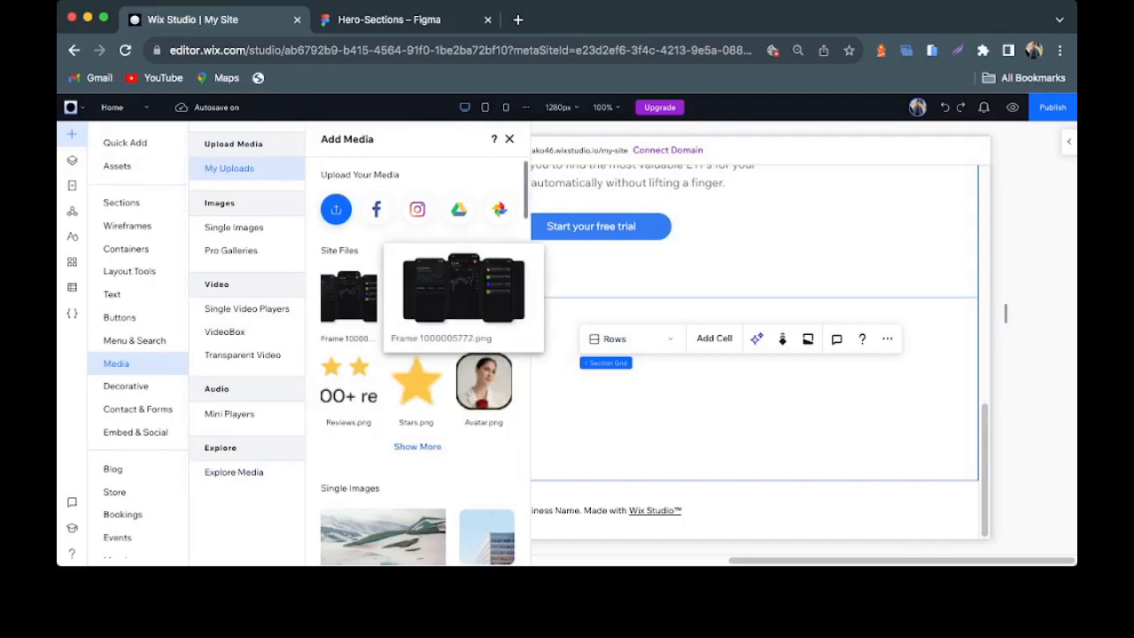
left_click_drag(349, 299, 582, 407)
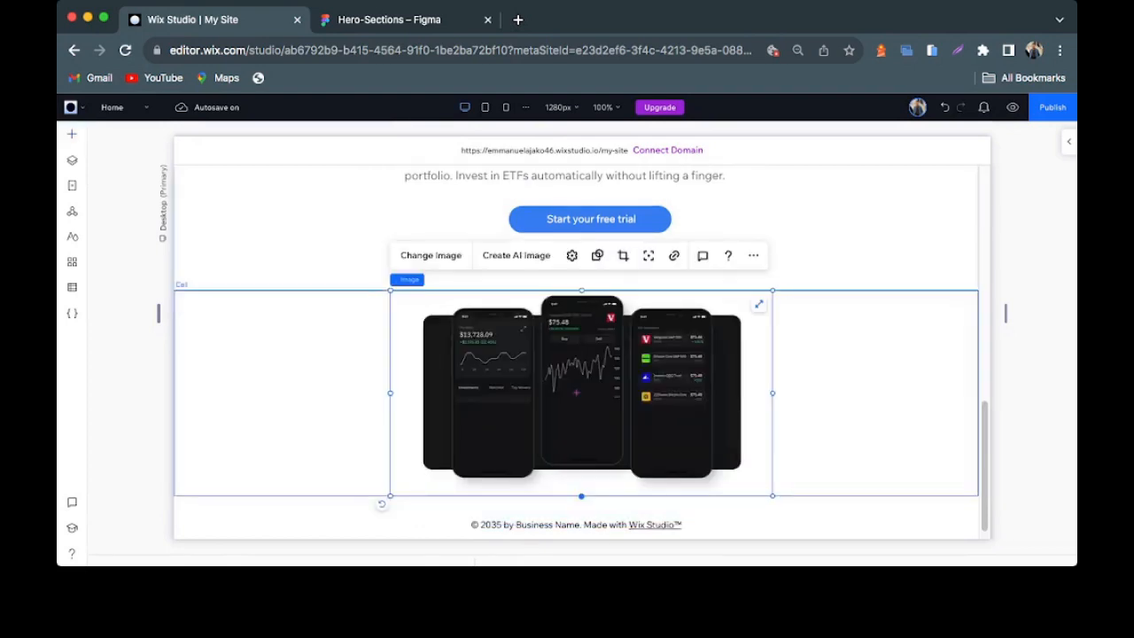
- Widen the phone mockup image on both sides and extend its frame below the cell so the tops of the phones show
left_click_drag(390, 392, 289, 392)
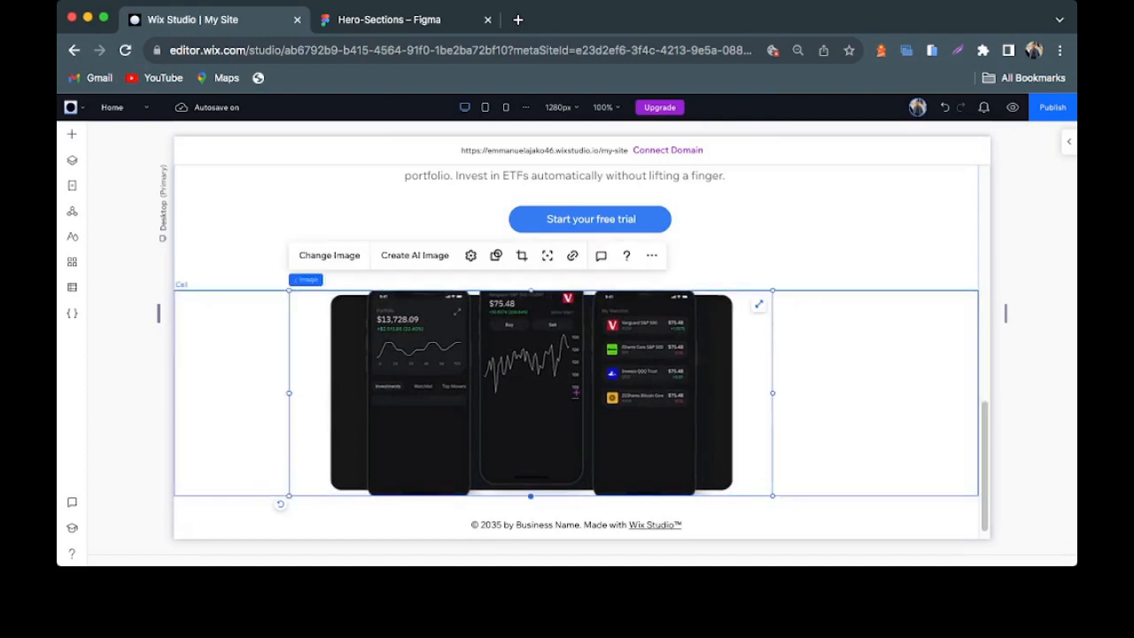
left_click_drag(773, 392, 860, 409)
left_click_drag(656, 398, 657, 414)
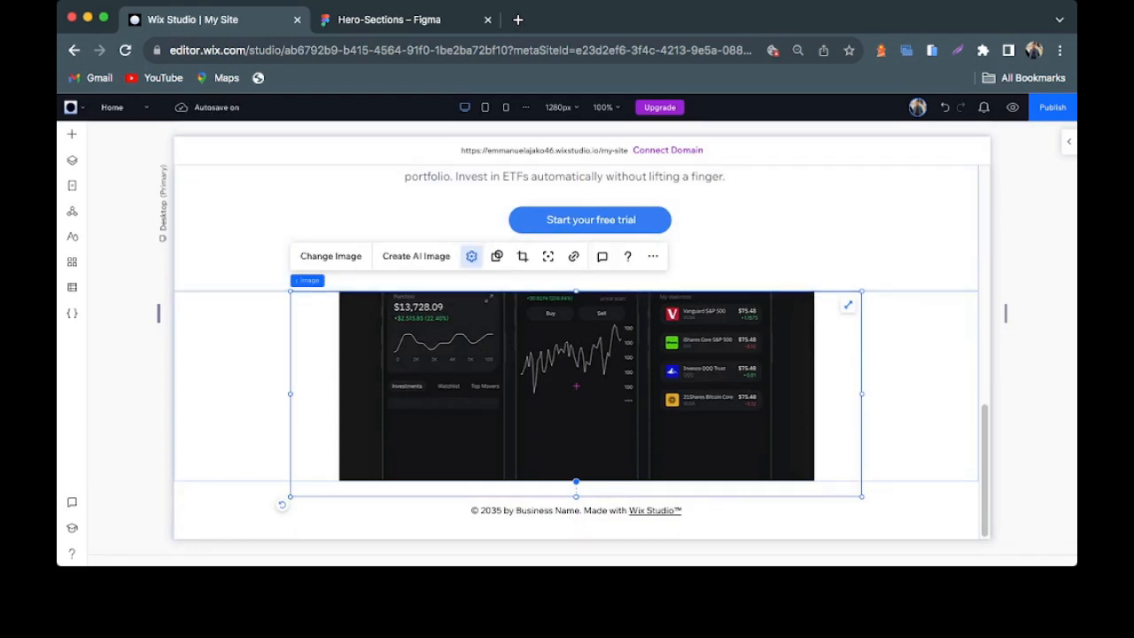
left_click(471, 256)
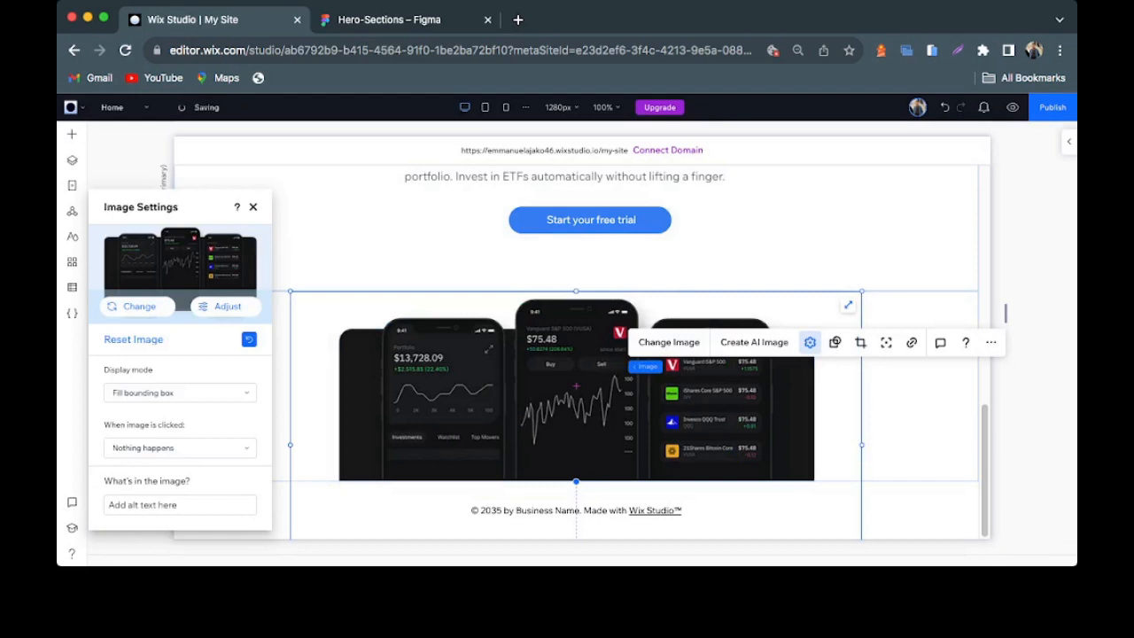
left_click(919, 417)
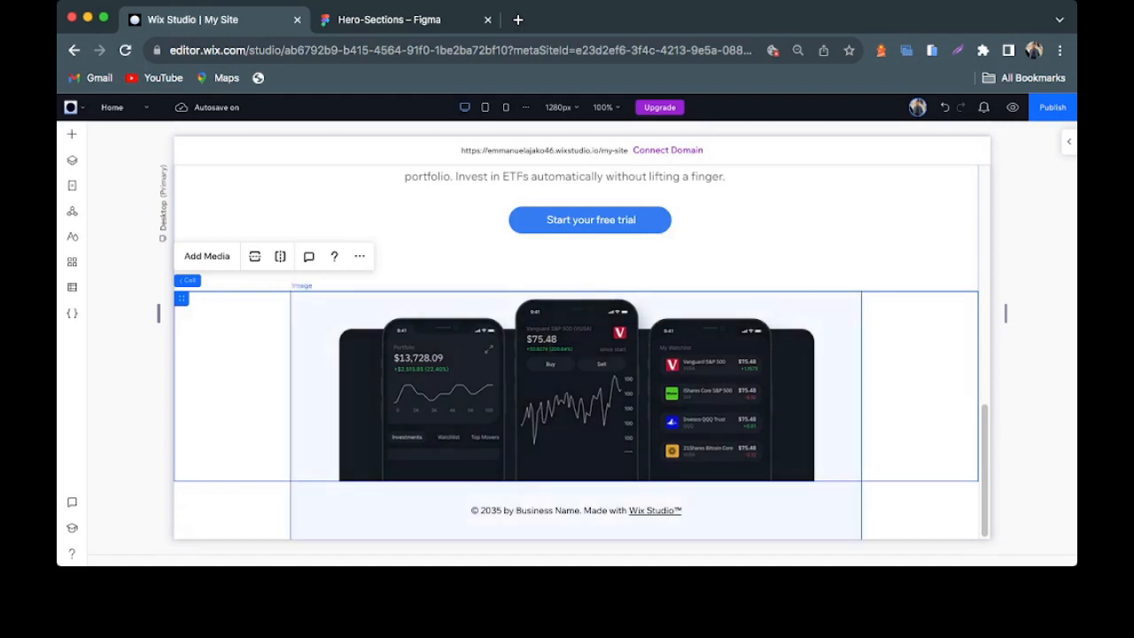
- Check the heading and supporting text properties of hero section 3 in the Figma design
scroll(576, 354, "up", 3)
scroll(576, 355, "down", 1)
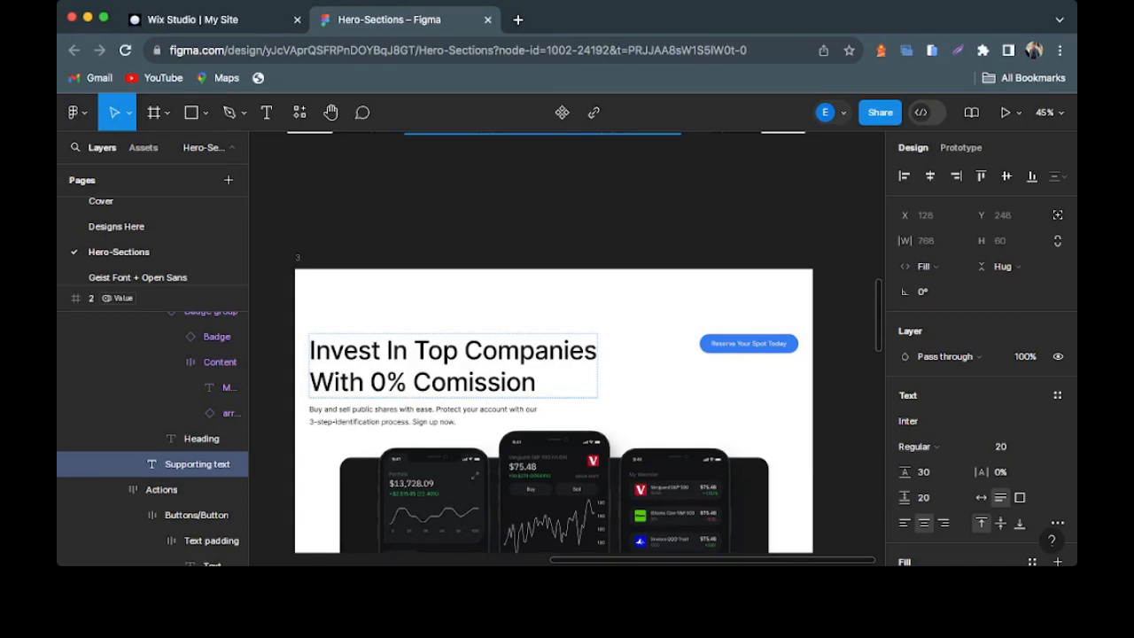
double_click(519, 351)
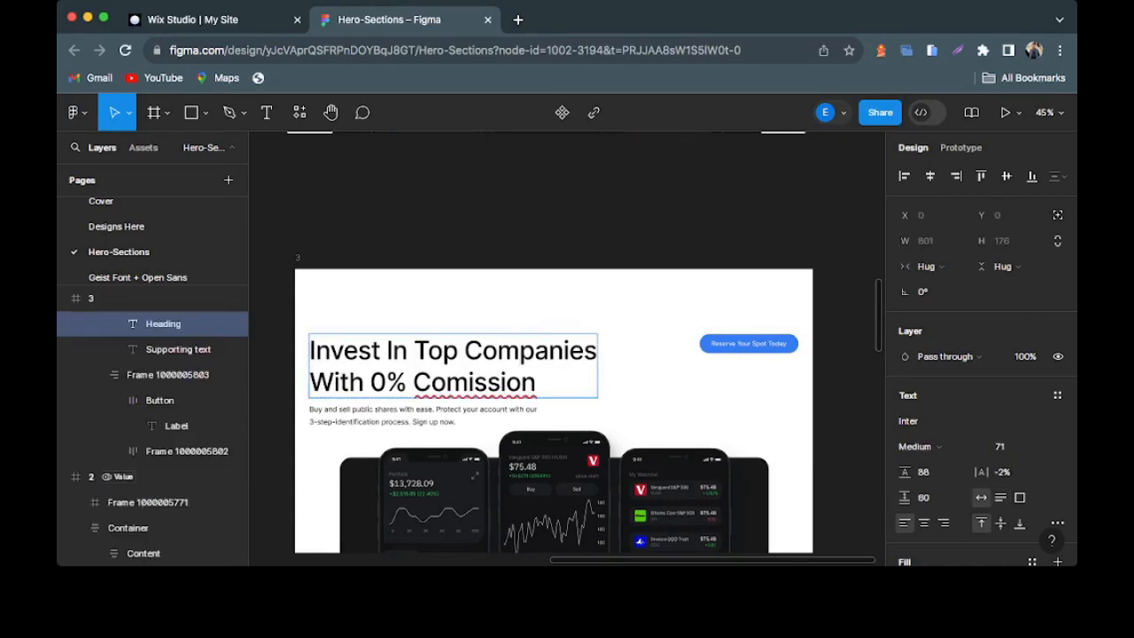
left_click(456, 421)
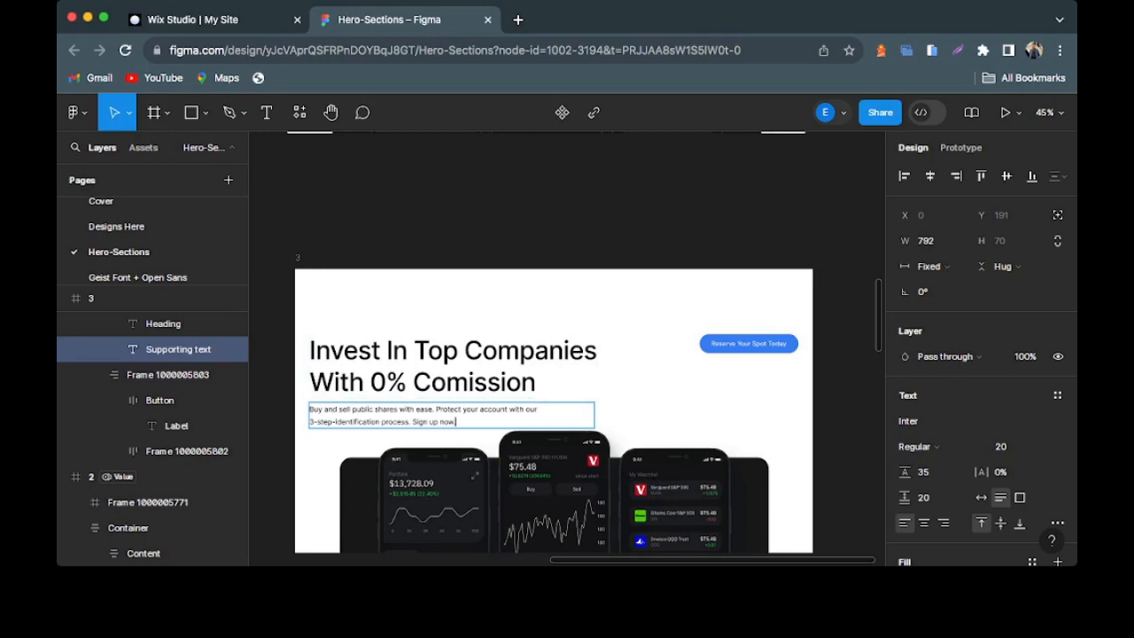
- Return to the Wix Studio site and give the blank section a grid with two cells above one full-width cell
left_click(240, 21)
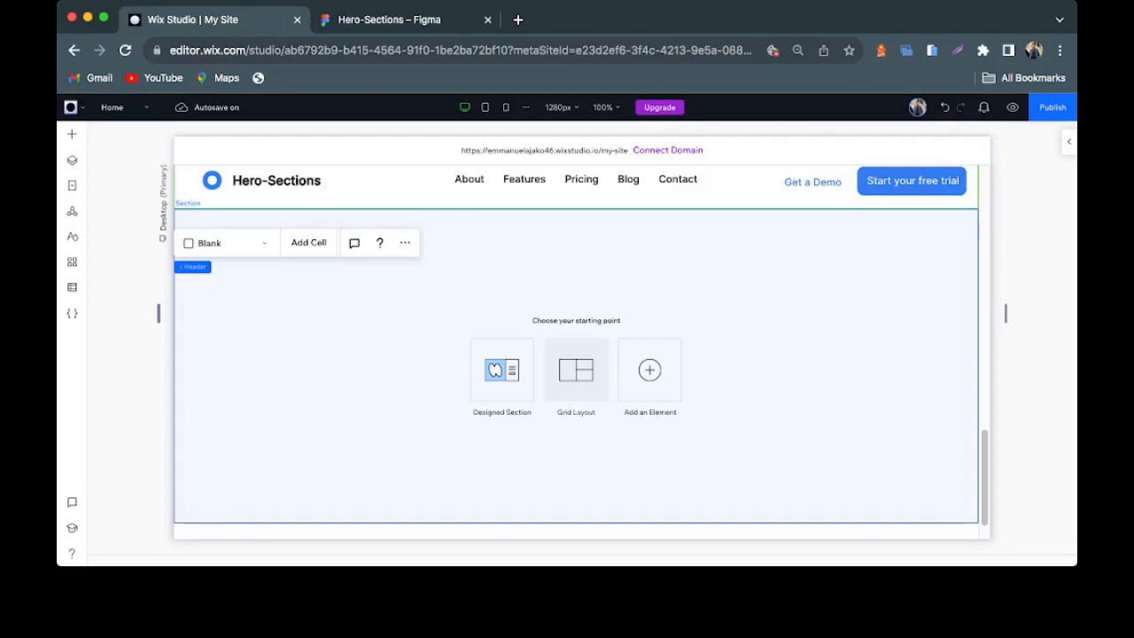
left_click(576, 370)
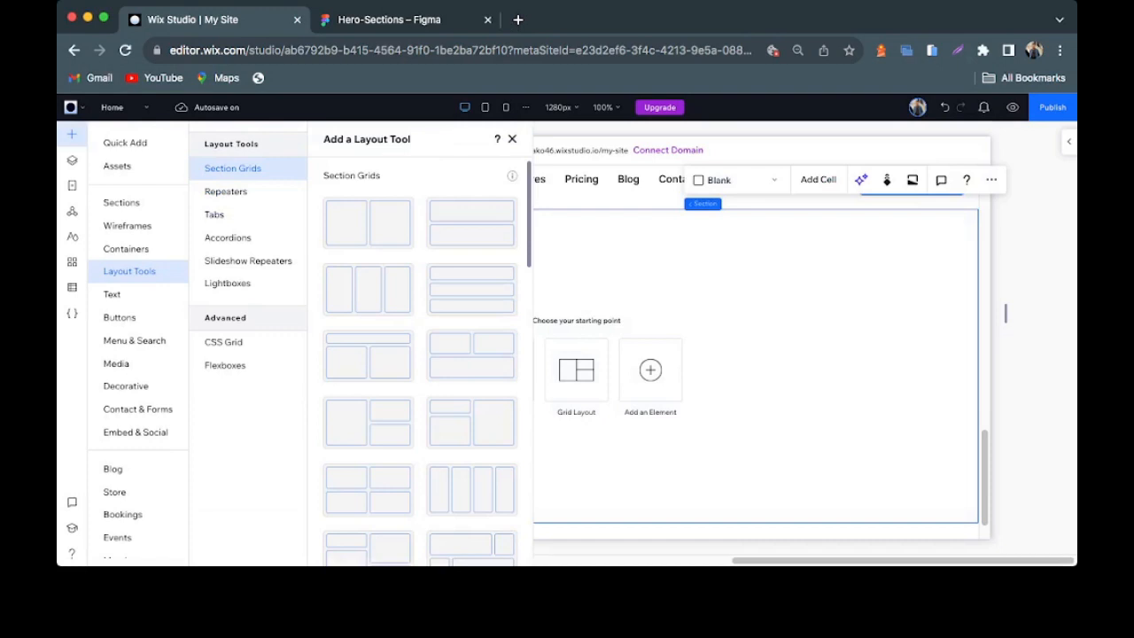
left_click(368, 223)
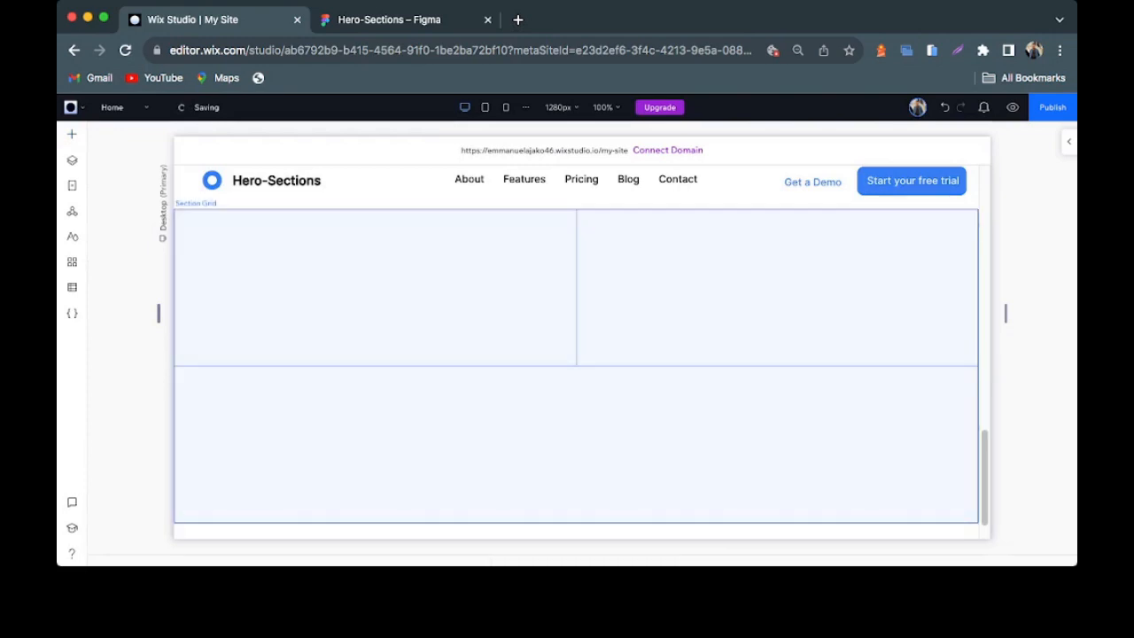
left_click(376, 287)
scroll(375, 287, "down", 1)
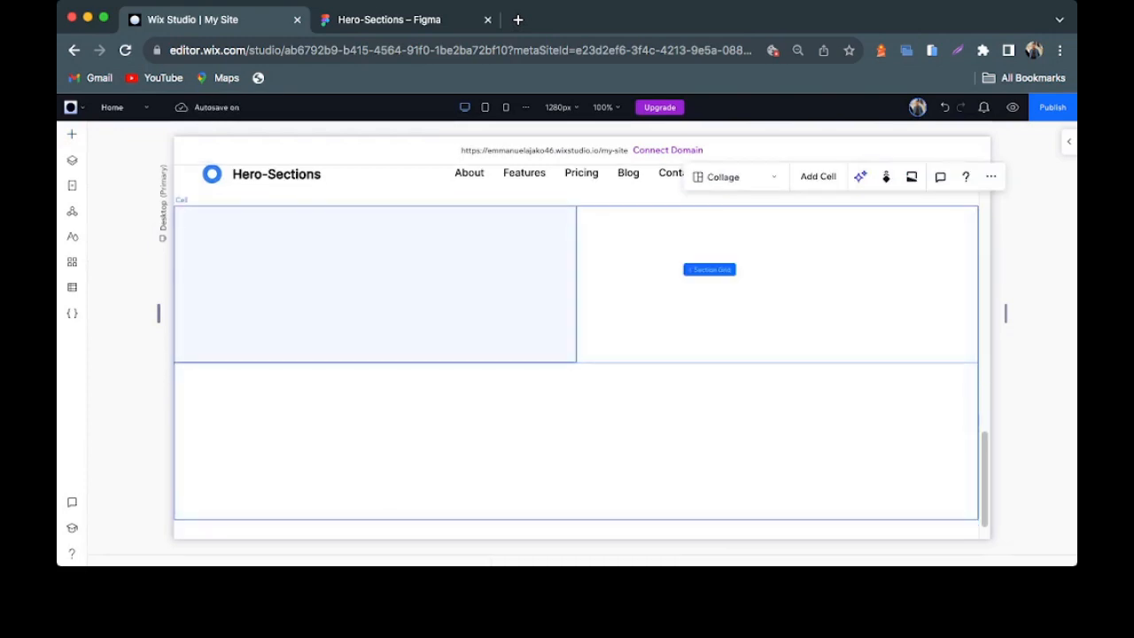
scroll(567, 301, "down", 1)
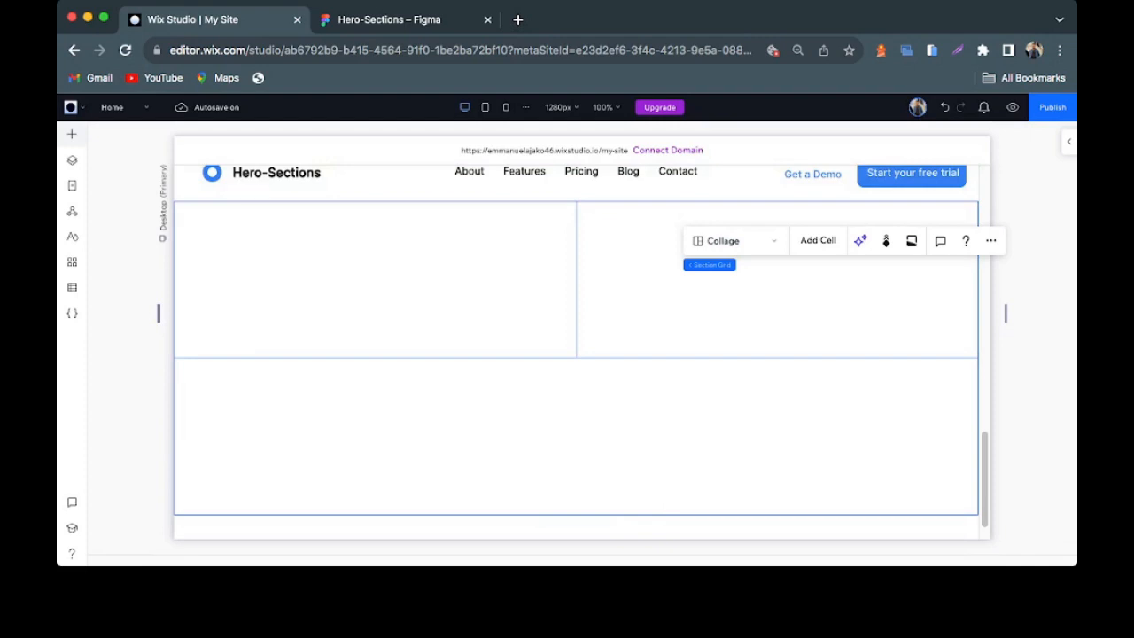
- Add a Heading 1 to the first upper cell of the grid with the text "Invest In Top Companies With 0% Comission"
left_click(72, 134)
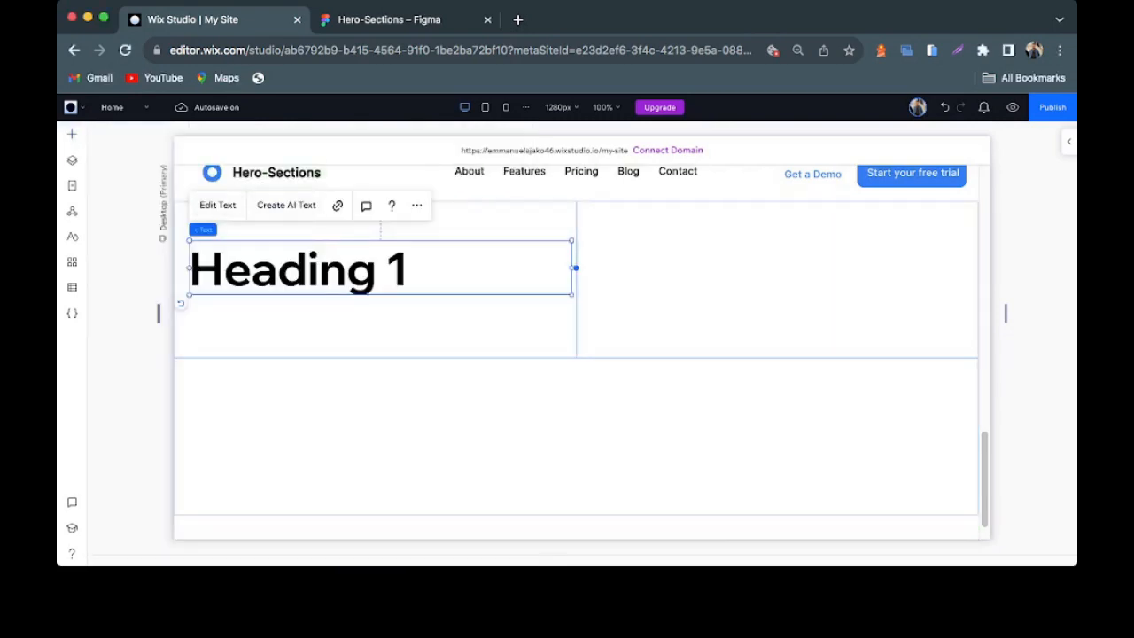
left_click(217, 205)
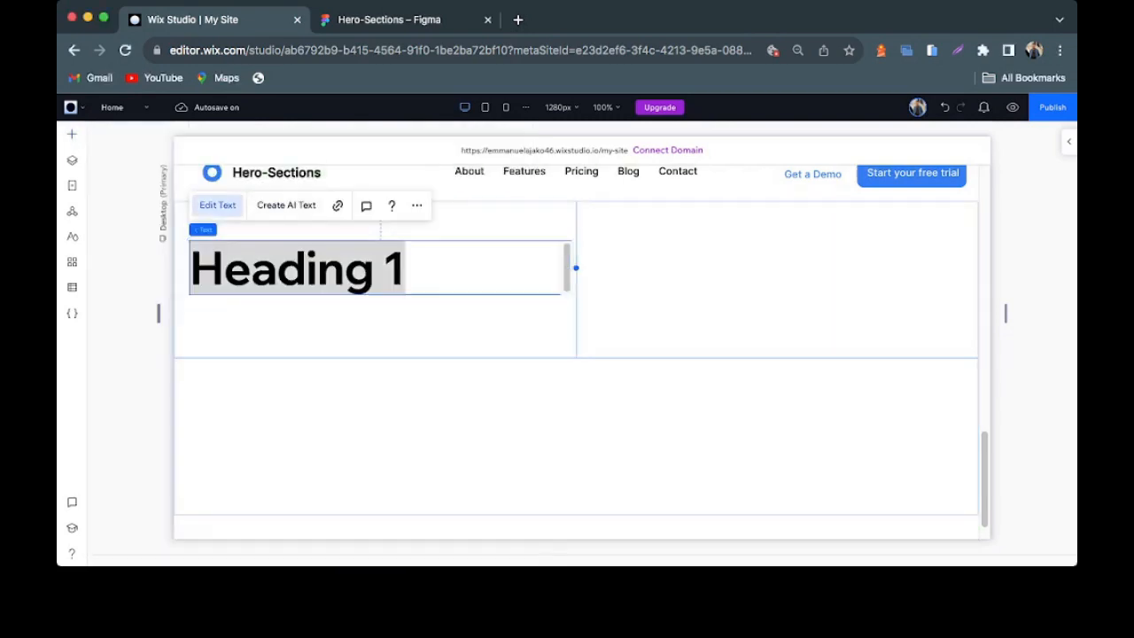
type("Invest In Top")
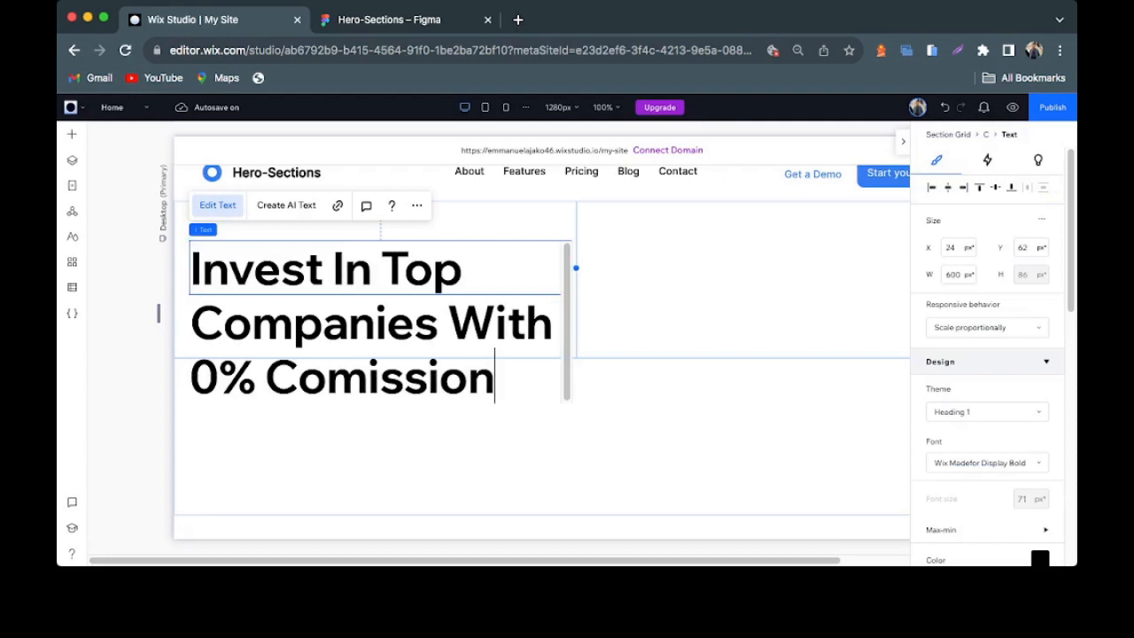
scroll(542, 352, "down", 2)
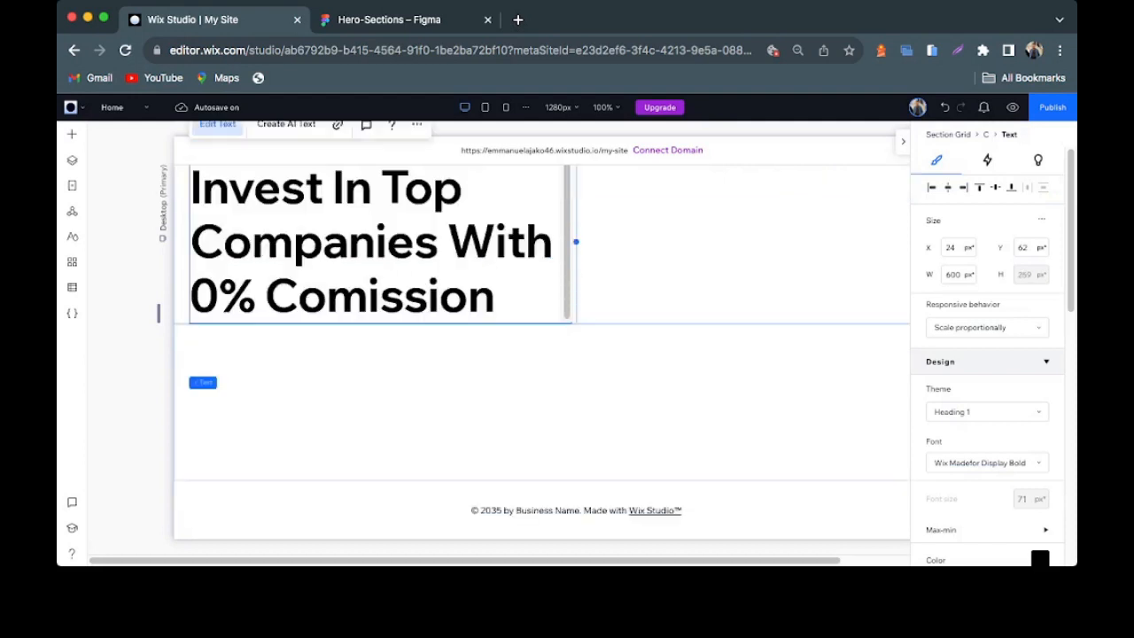
scroll(542, 351, "up", 1)
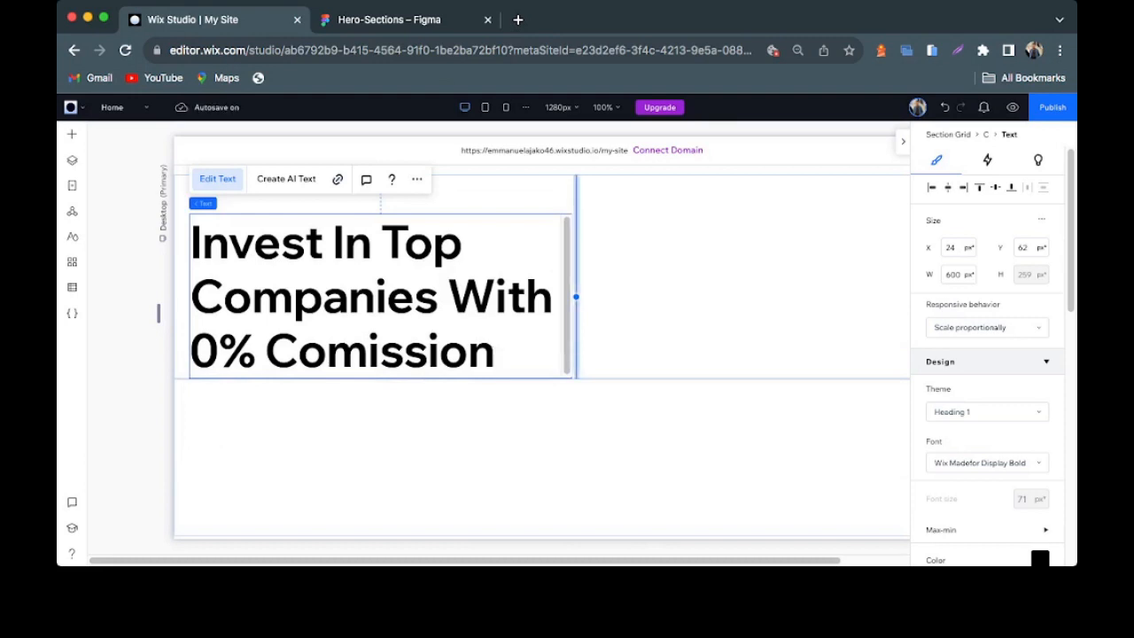
- Widen the cell holding the heading and compare the heading's line break with the Figma design
left_click_drag(576, 297, 704, 297)
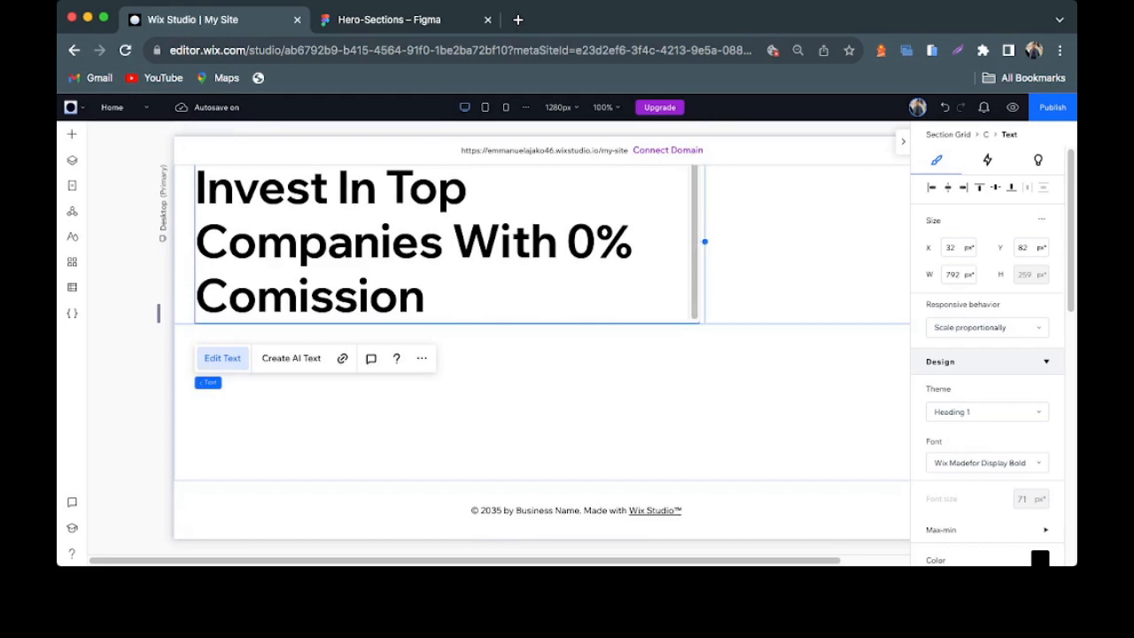
scroll(542, 337, "up", 1)
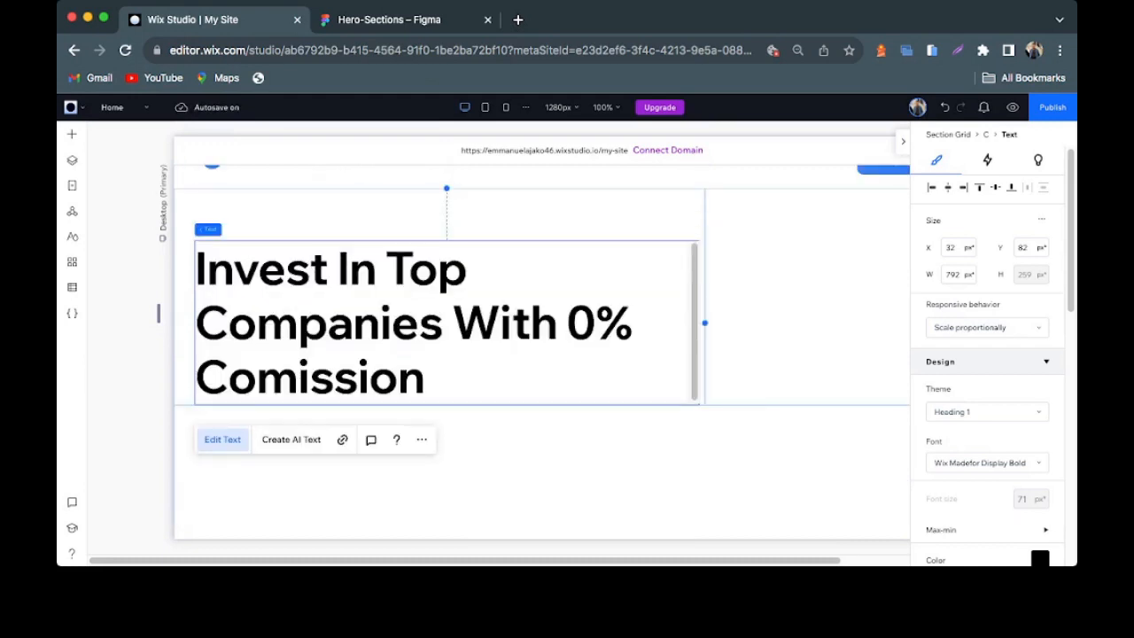
double_click(386, 269)
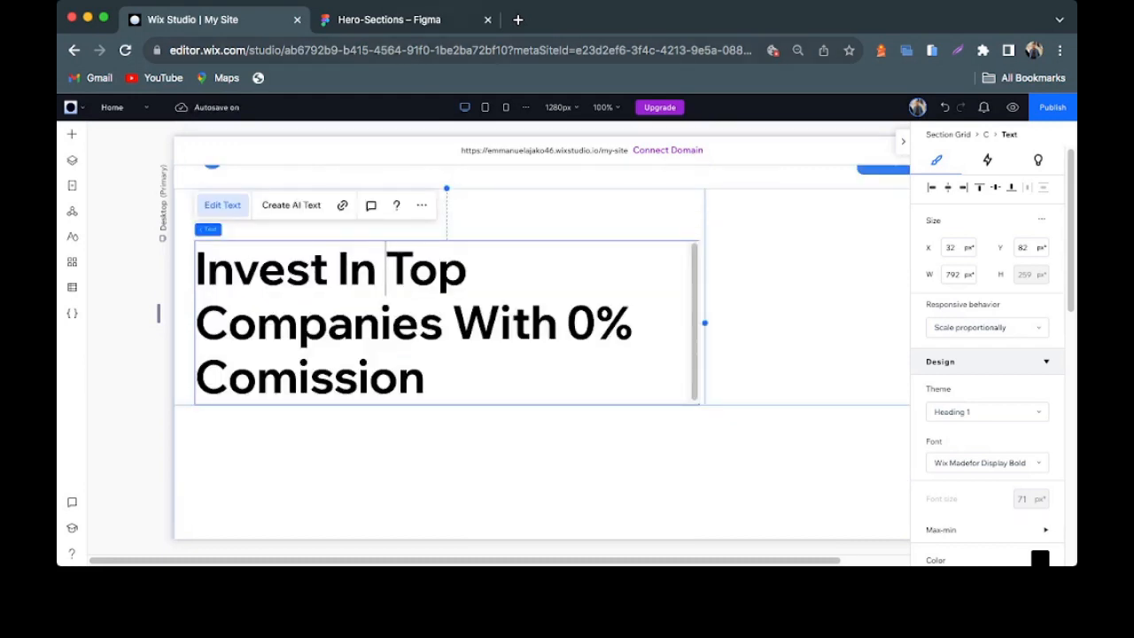
left_click(410, 20)
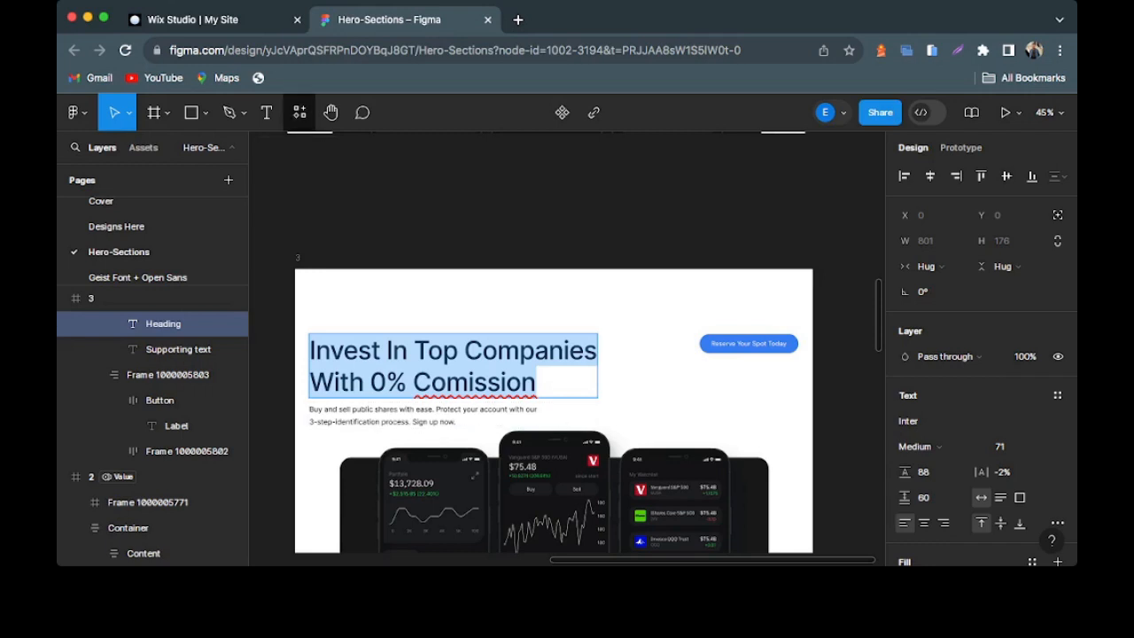
left_click(212, 20)
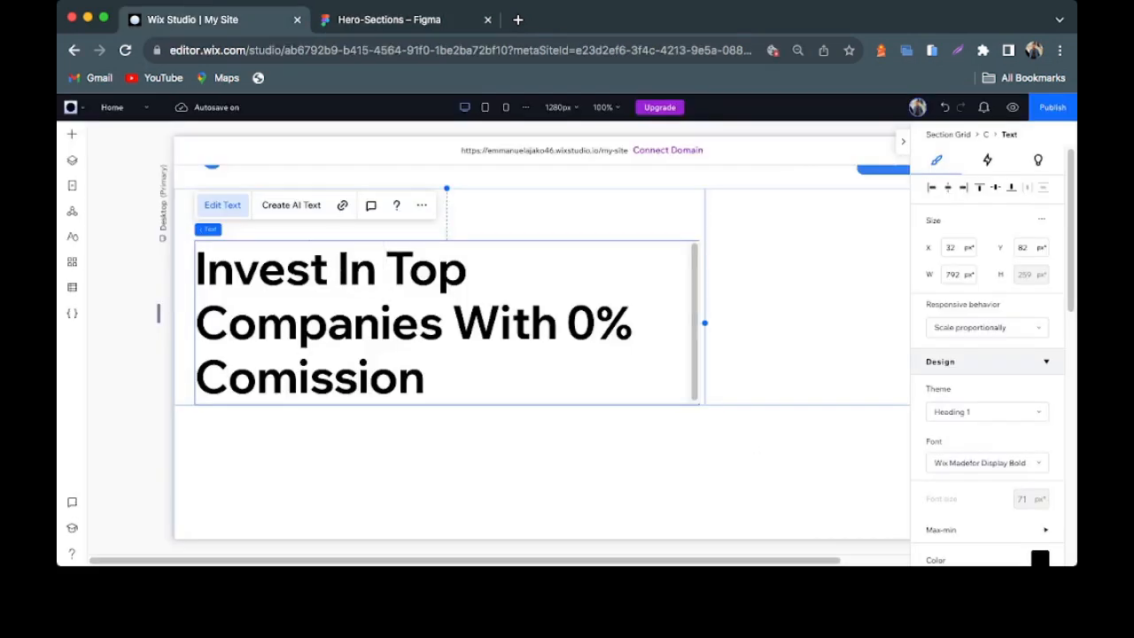
left_click(309, 269)
left_click(567, 215)
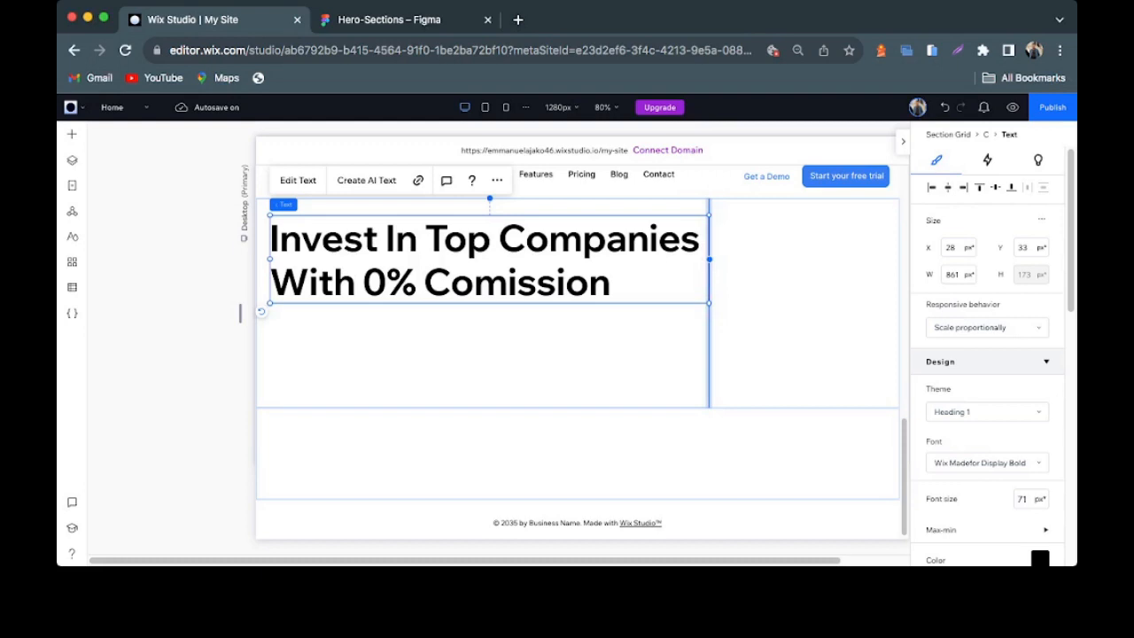
- Try a narrower heading cell, undo it, and widen the cell to about 962 px so the heading fits on two lines
left_click_drag(709, 341, 626, 342)
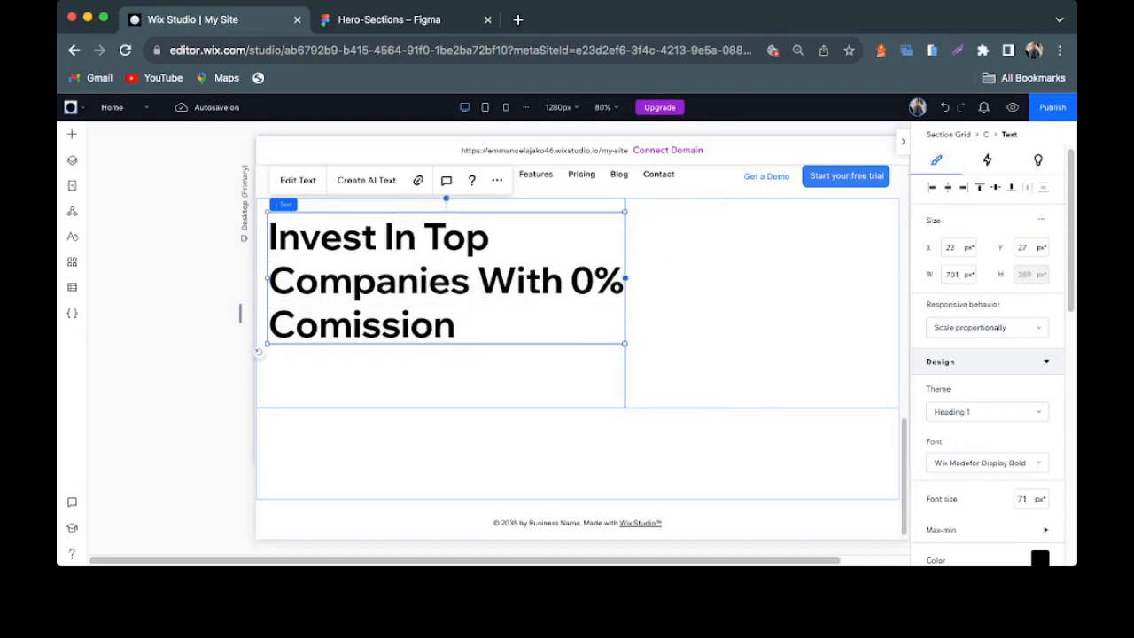
key("super+z")
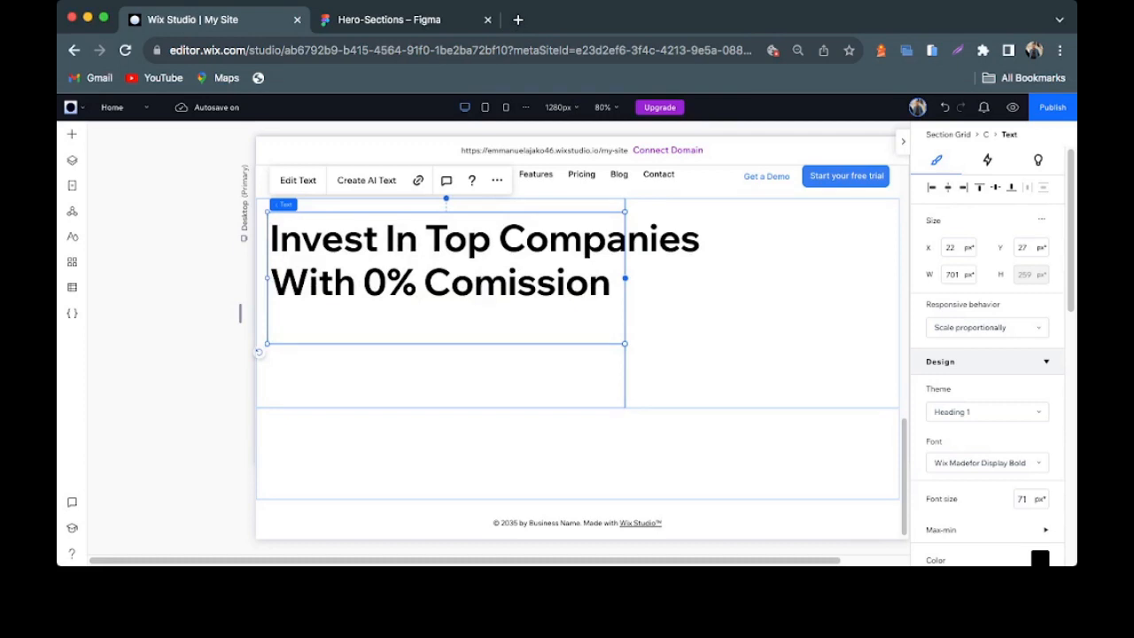
left_click_drag(712, 341, 747, 342)
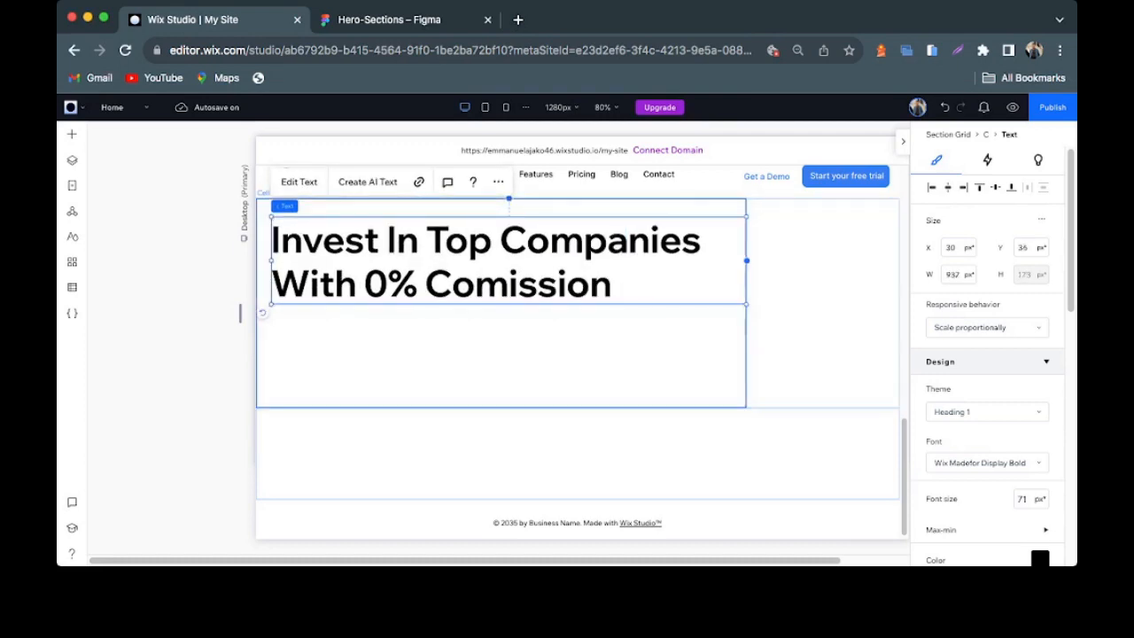
- Add a Paragraph 1 text element below the heading in the same cell
left_click(502, 356)
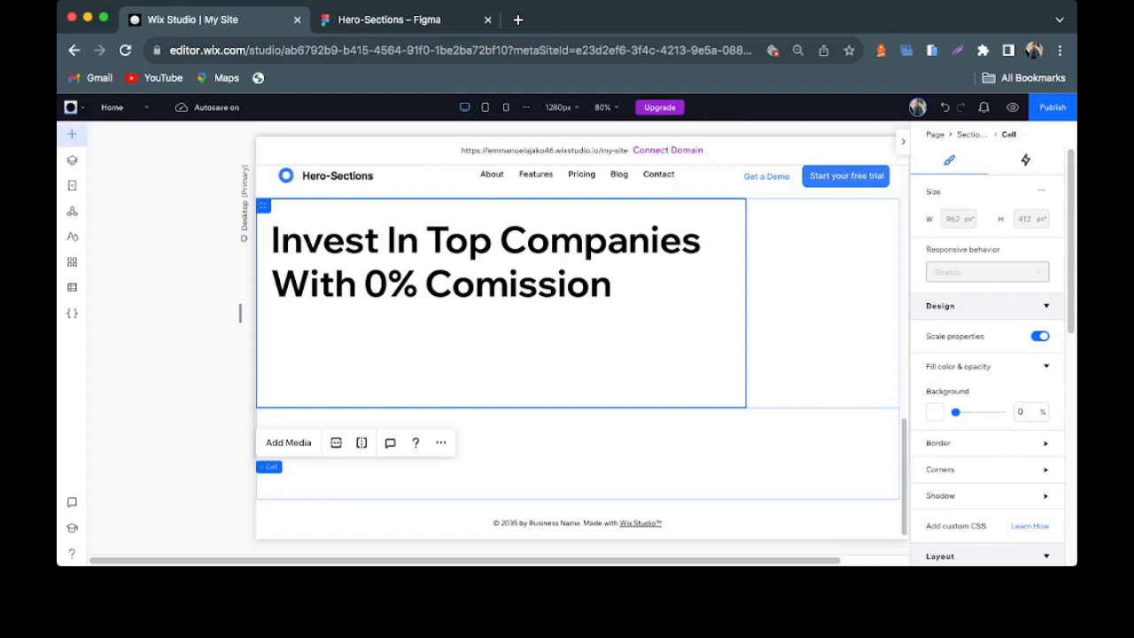
left_click(71, 134)
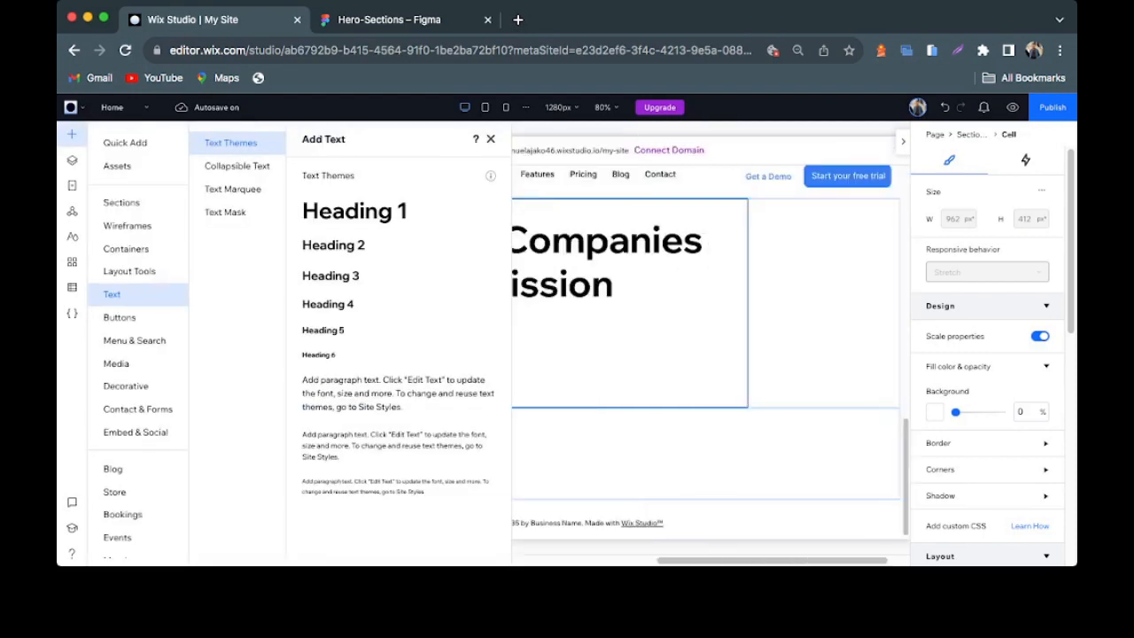
left_click_drag(390, 393, 991, 274)
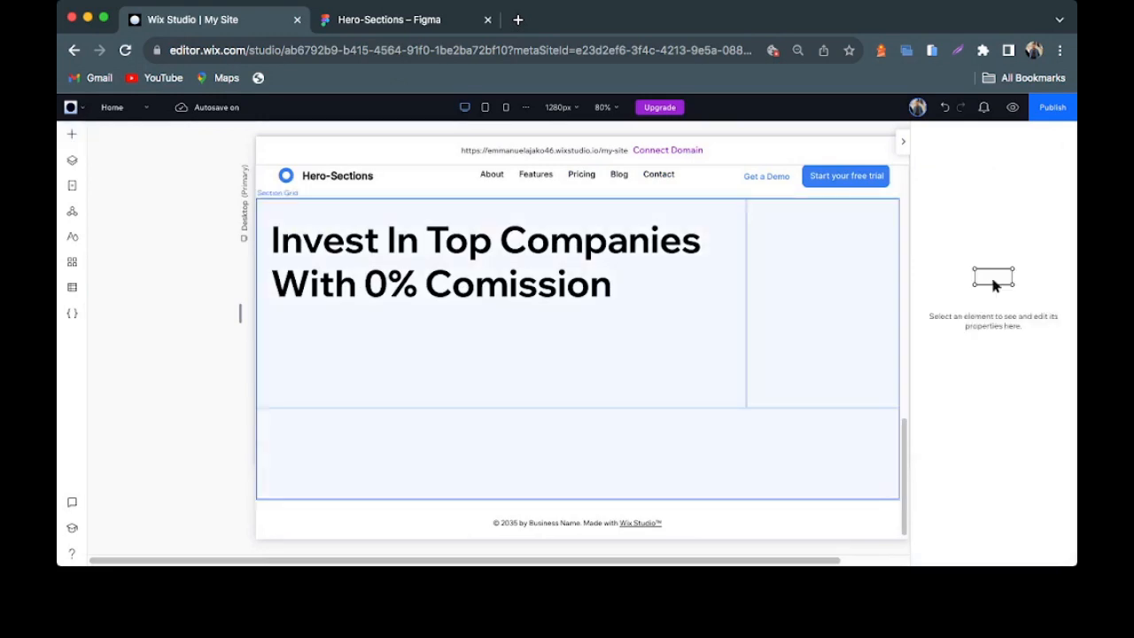
- Copy hero 3's supporting text from the Figma design and replace the new paragraph's placeholder text with it
left_click(392, 18)
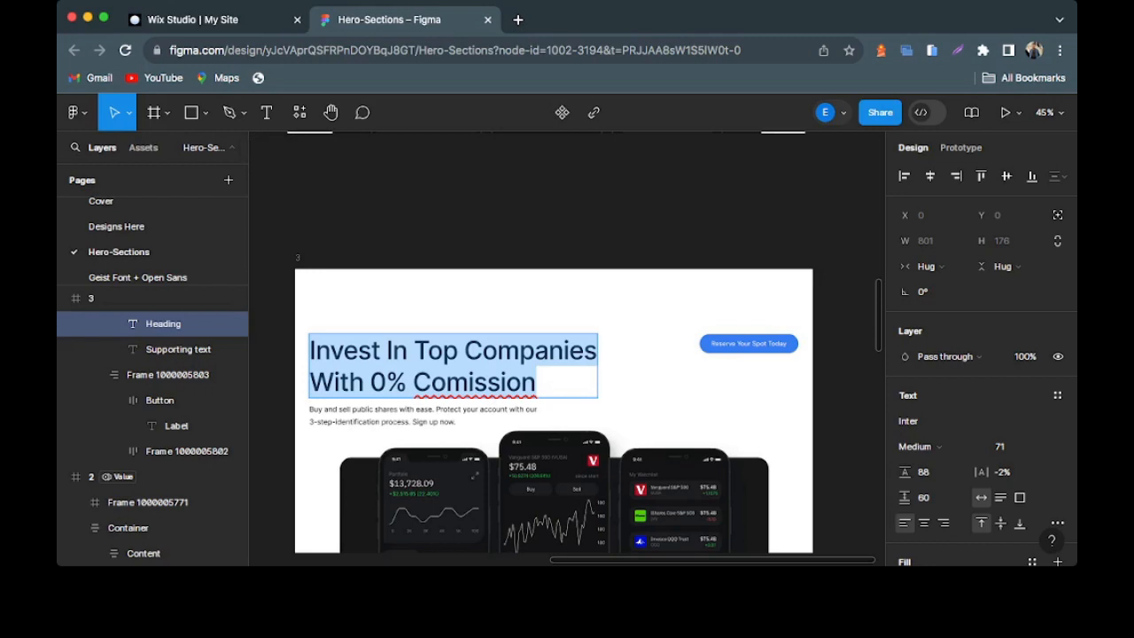
left_click(393, 422)
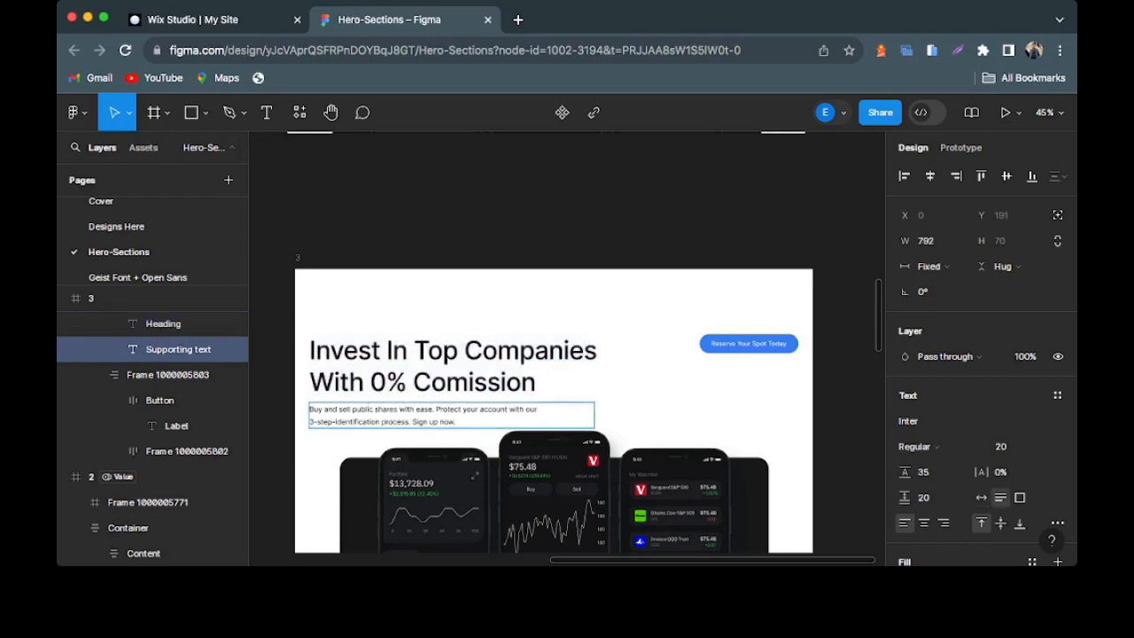
key("Return")
key("super+c")
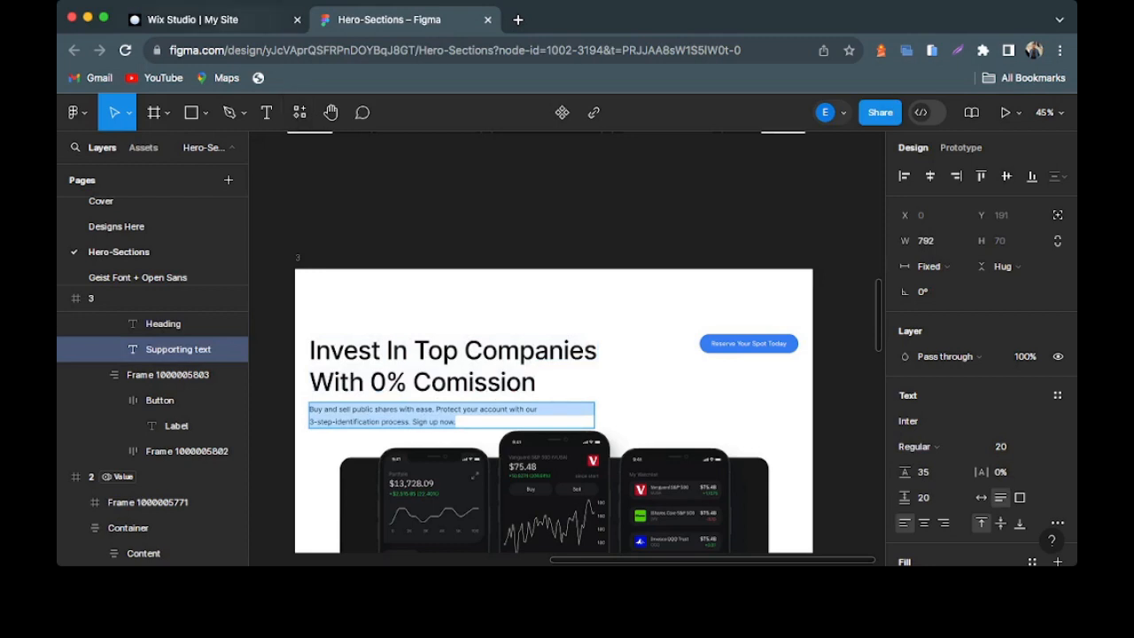
key("ctrl+Tab")
left_click(386, 362)
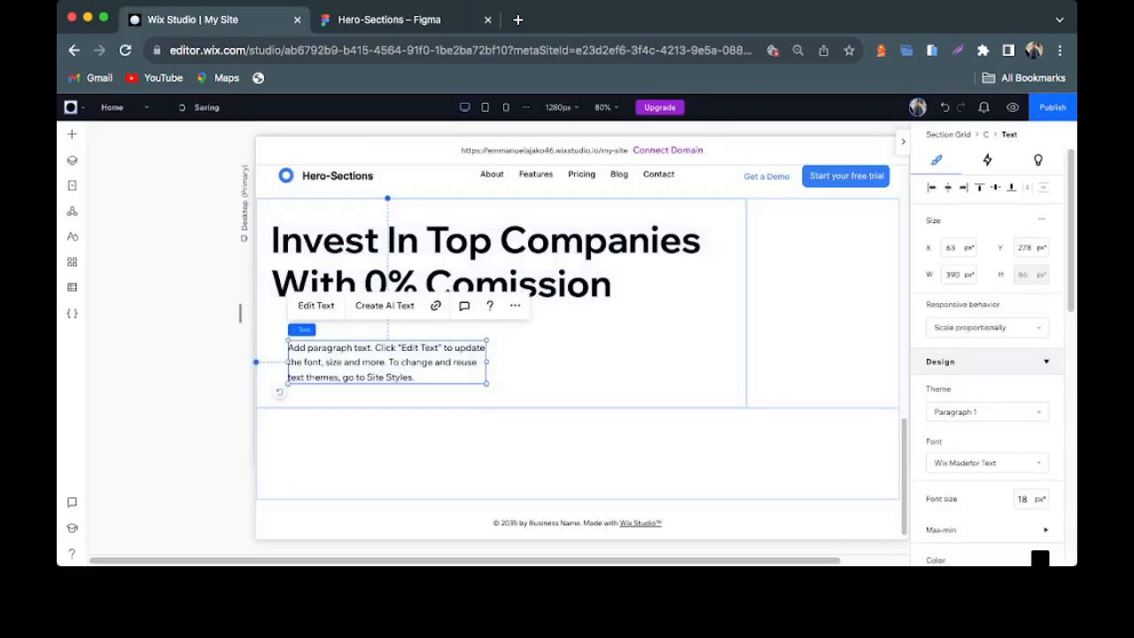
double_click(386, 362)
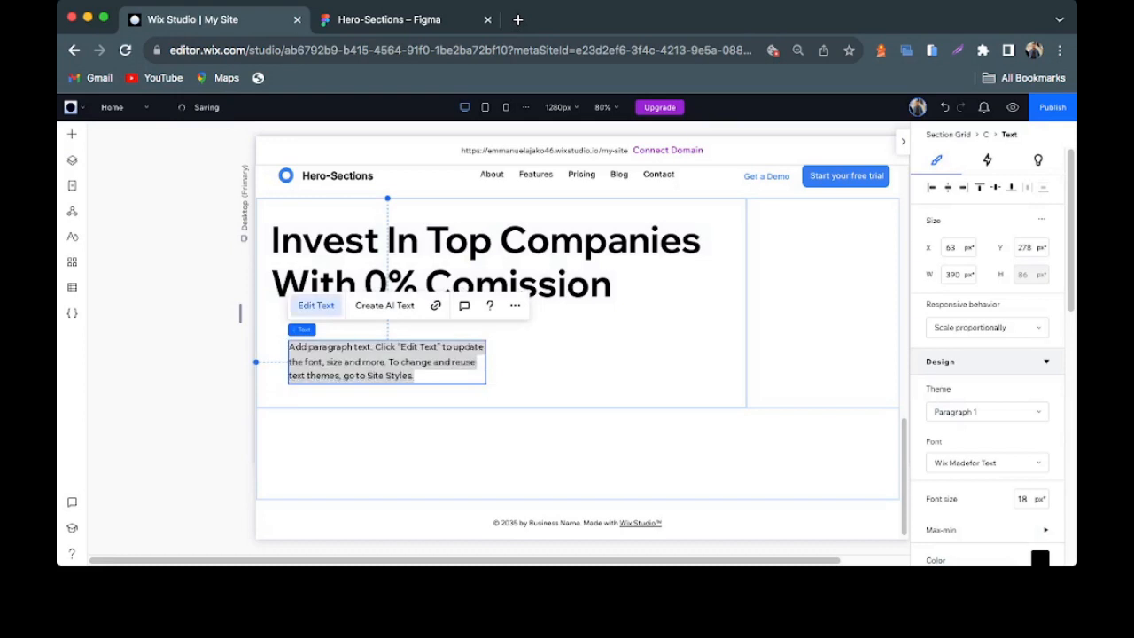
key("super+v")
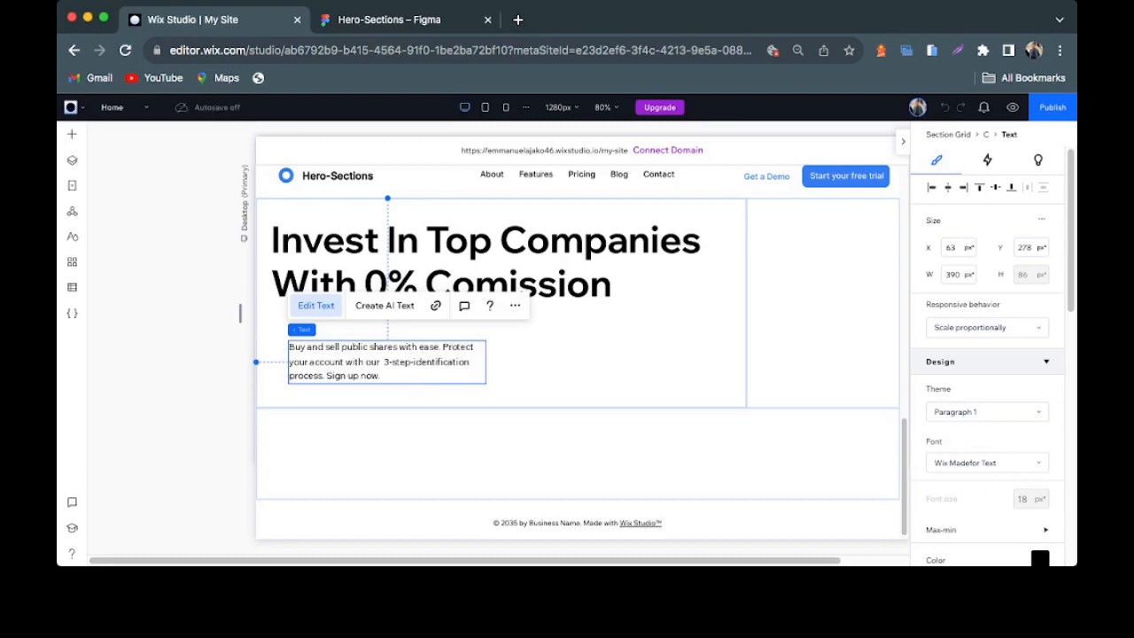
left_click(578, 356)
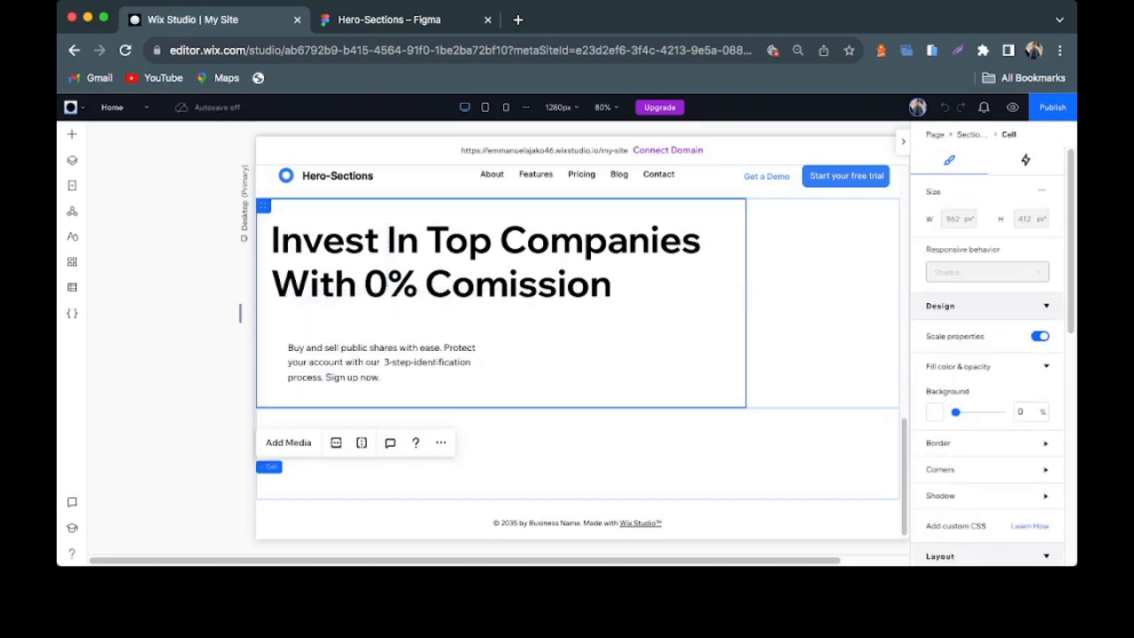
- Move the paragraph directly beneath the heading near its left edge and widen it to about 692 px
left_click(387, 363)
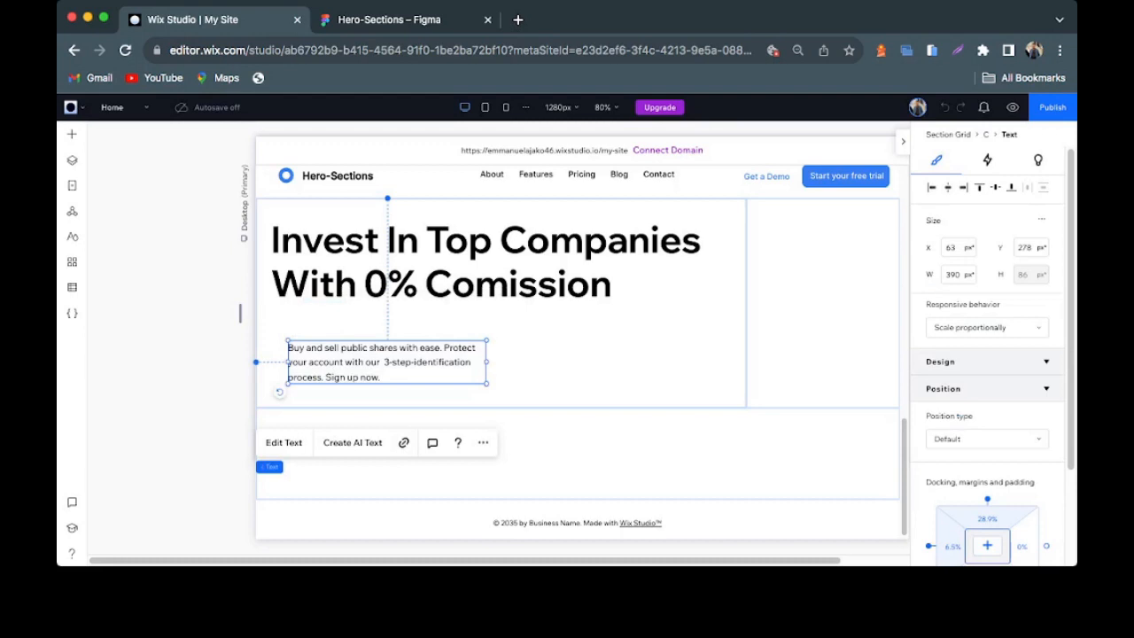
left_click_drag(387, 363, 374, 332)
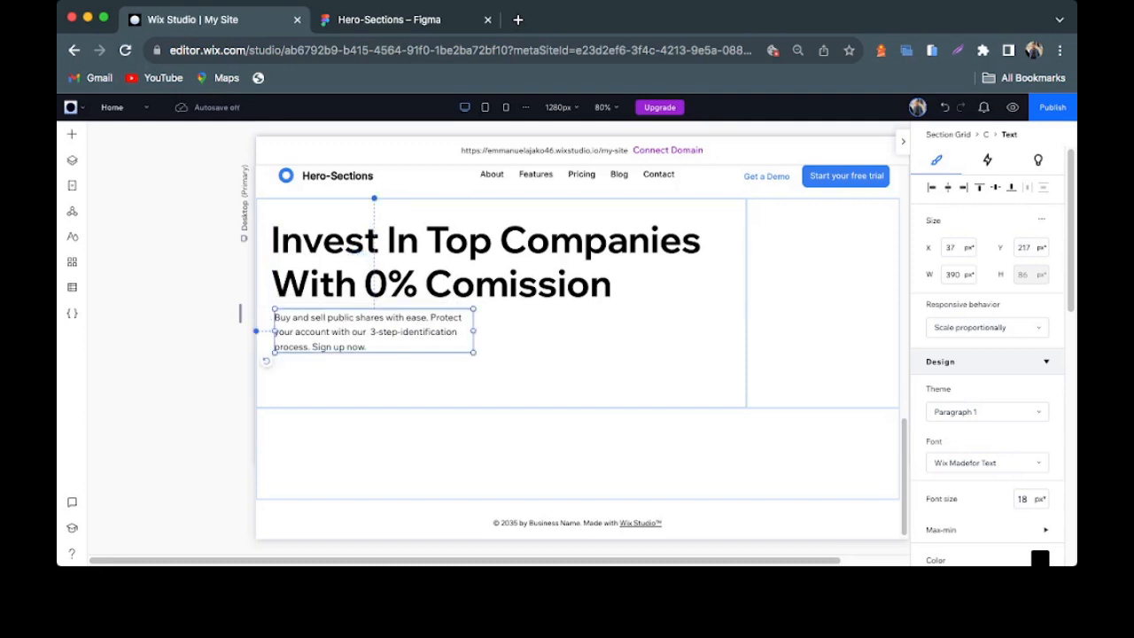
left_click_drag(474, 331, 627, 332)
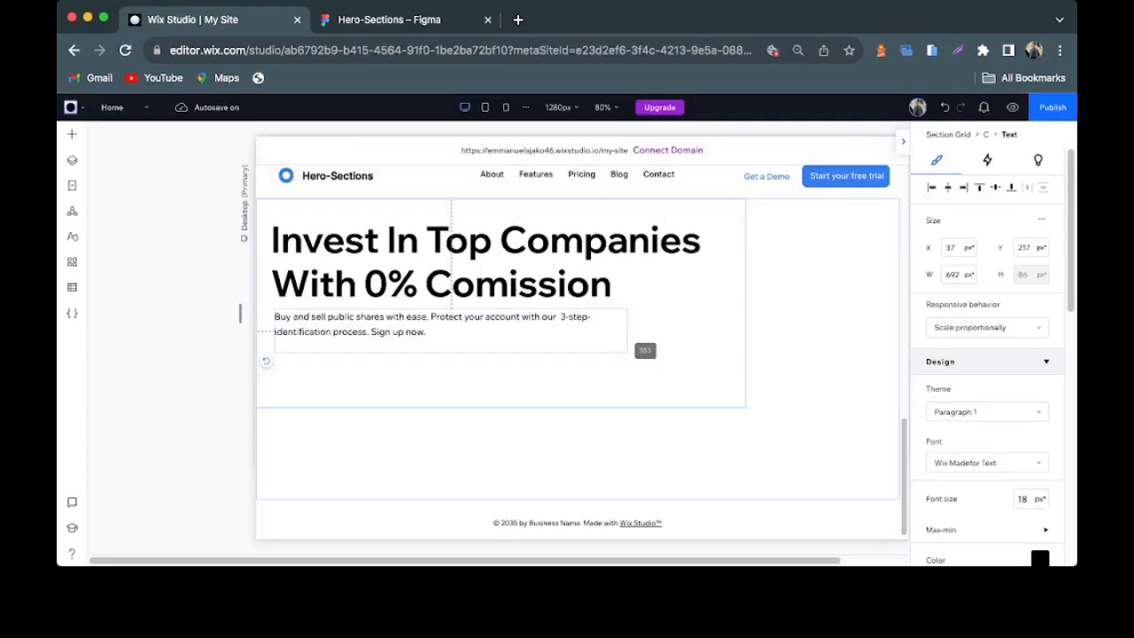
left_click_drag(627, 332, 628, 331)
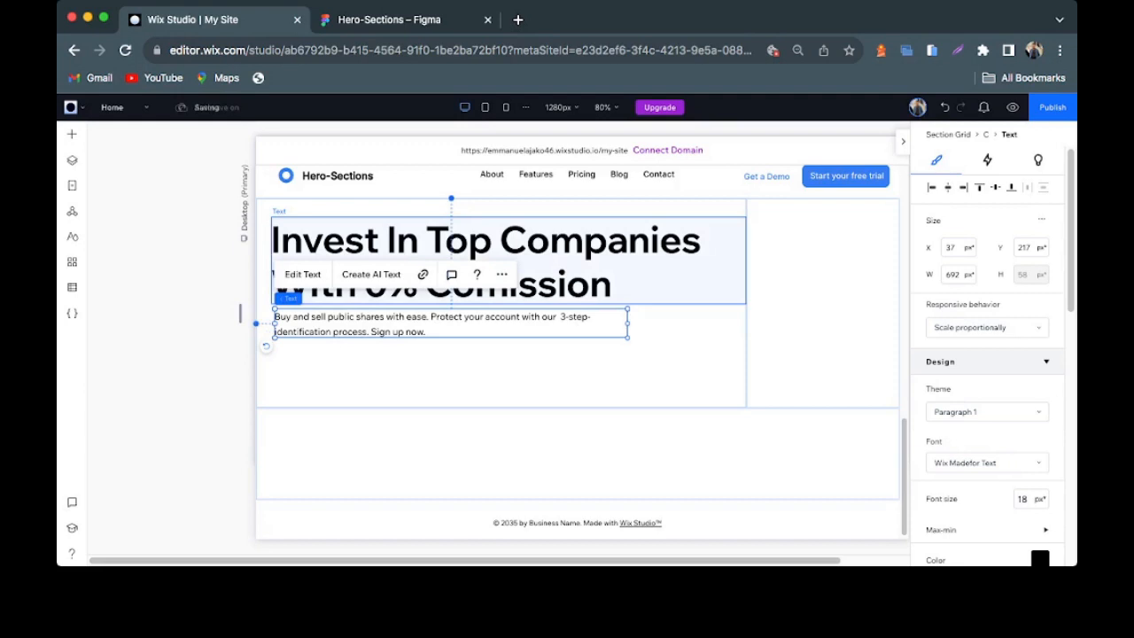
- Combine the heading and the paragraph into a vertical stack
left_click(273, 274, "shift")
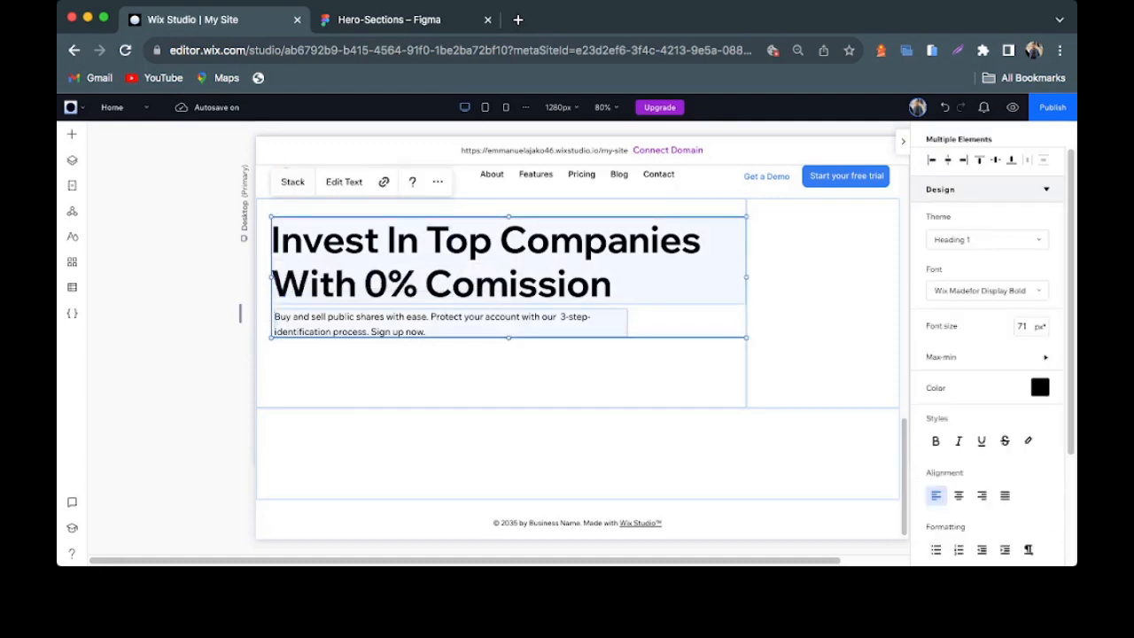
left_click(292, 182)
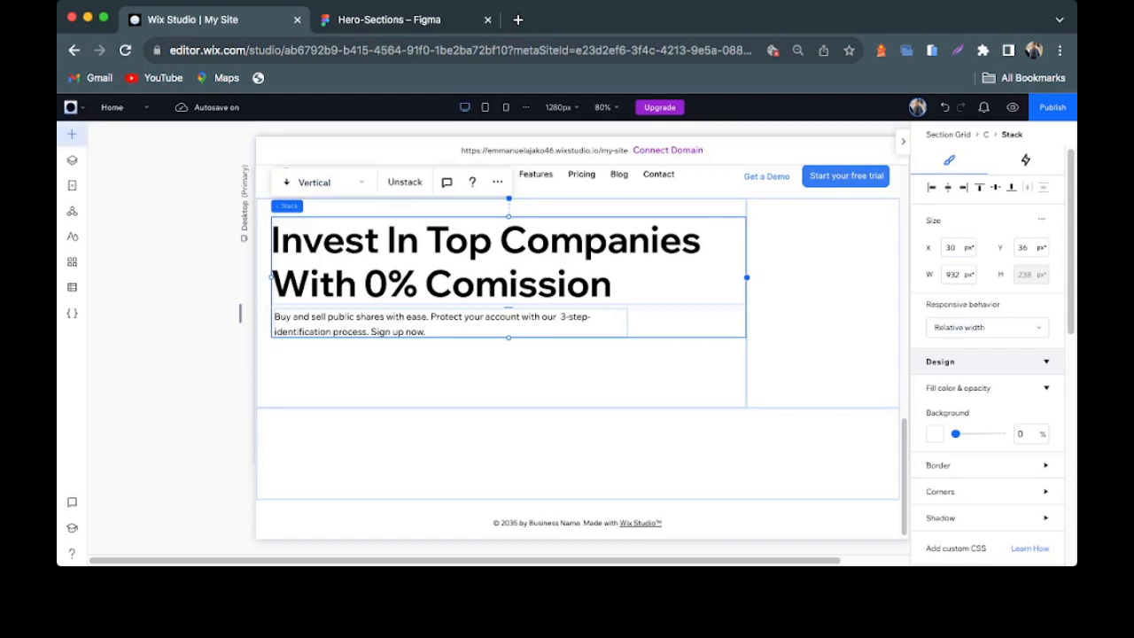
- Add the yellow RSVP styled button to the narrow cell beside the third hero's heading
left_click(72, 134)
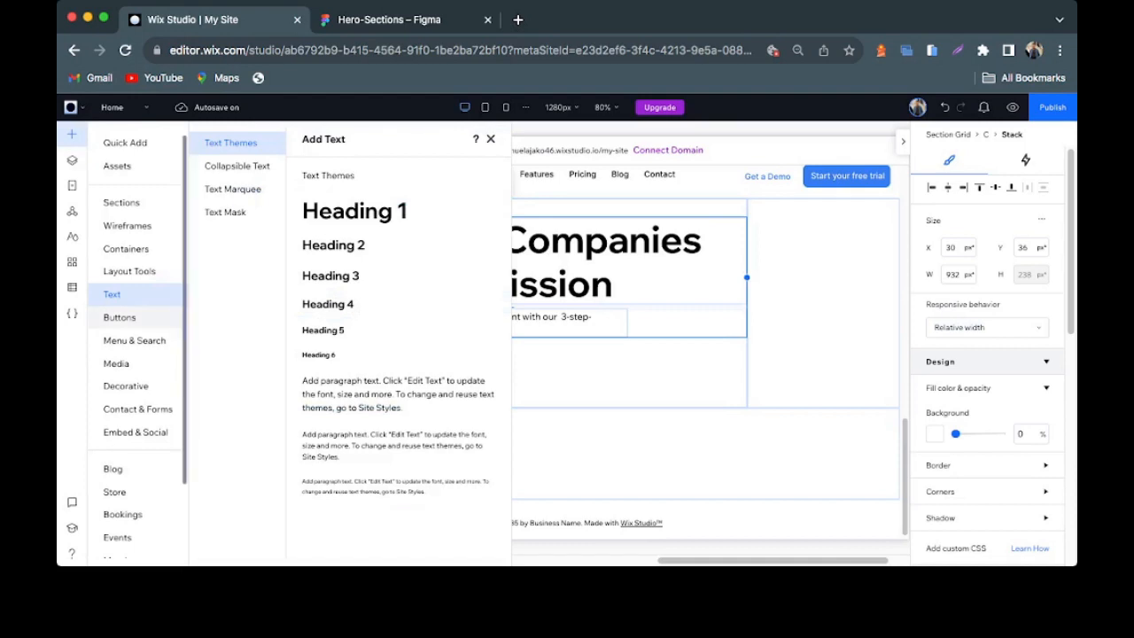
left_click(118, 317)
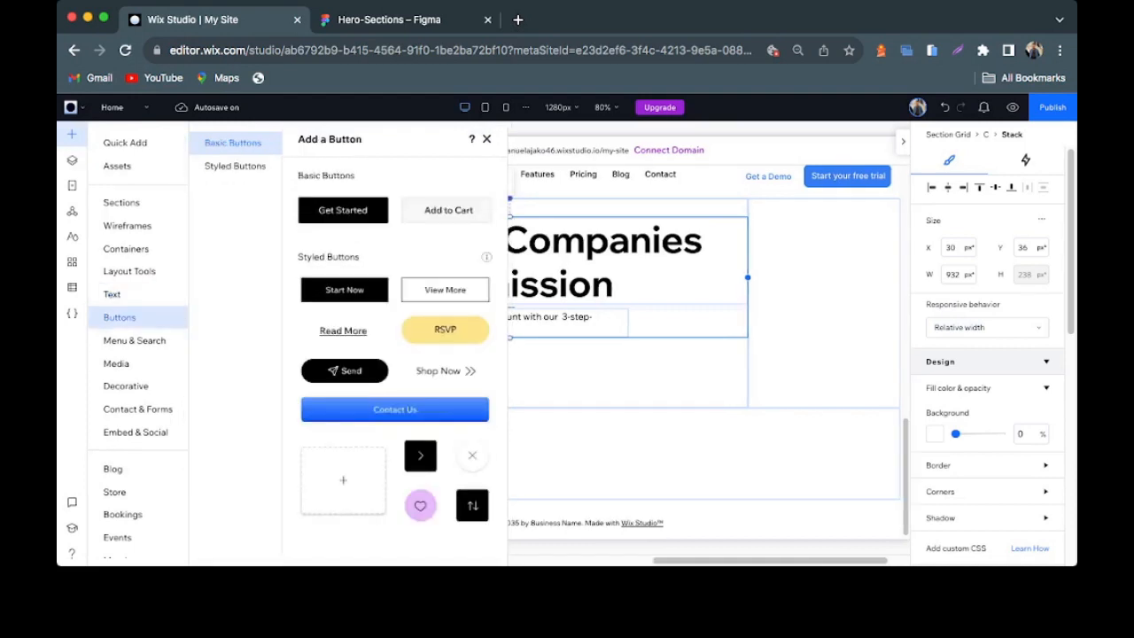
left_click_drag(342, 210, 993, 284)
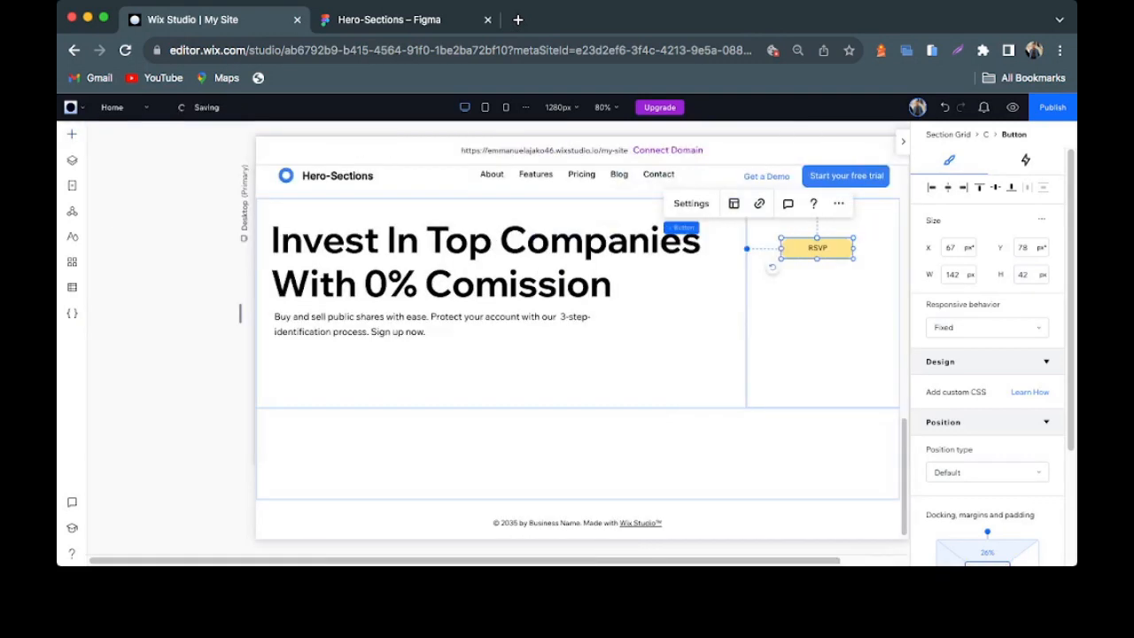
- Change the RSVP button's text to "Reserve your spot today"
left_click(568, 367)
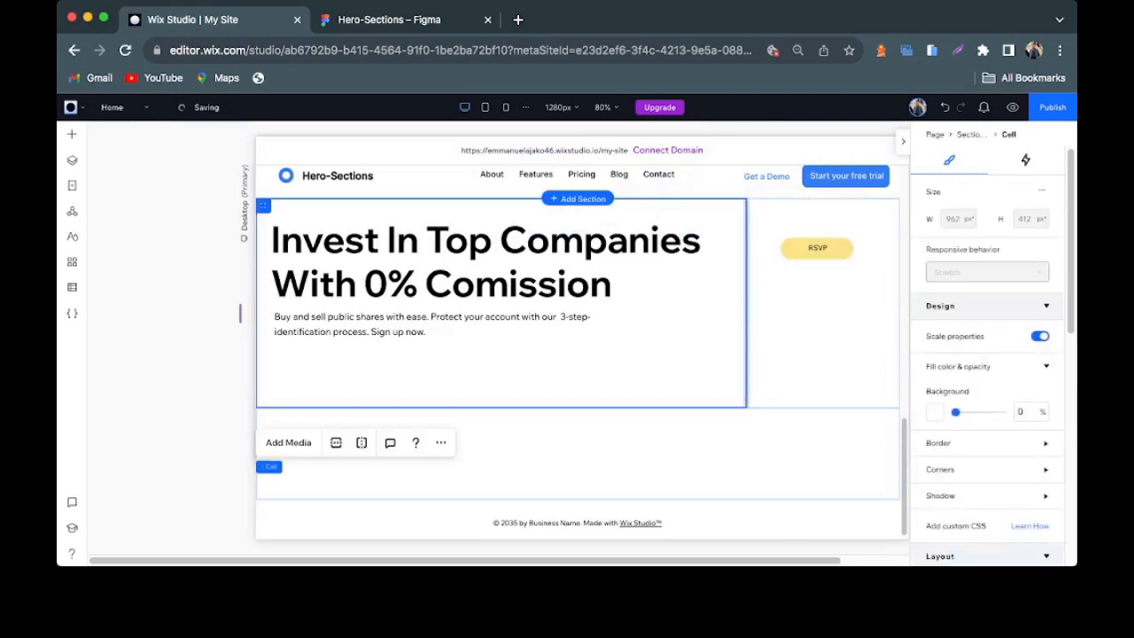
left_click(289, 443)
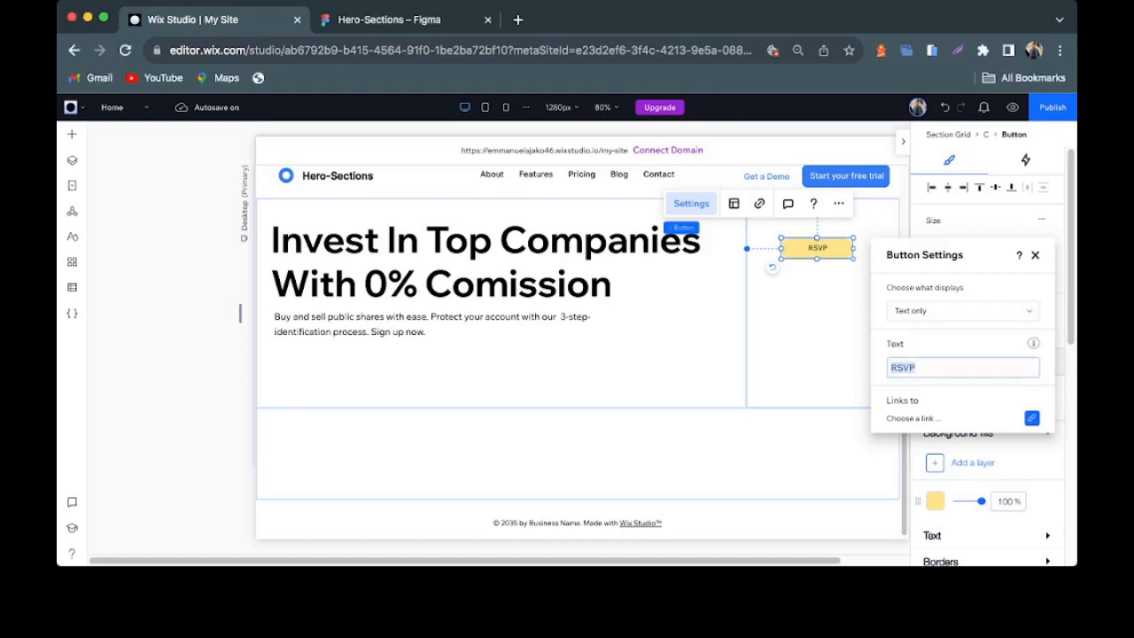
type("Reserve your spot")
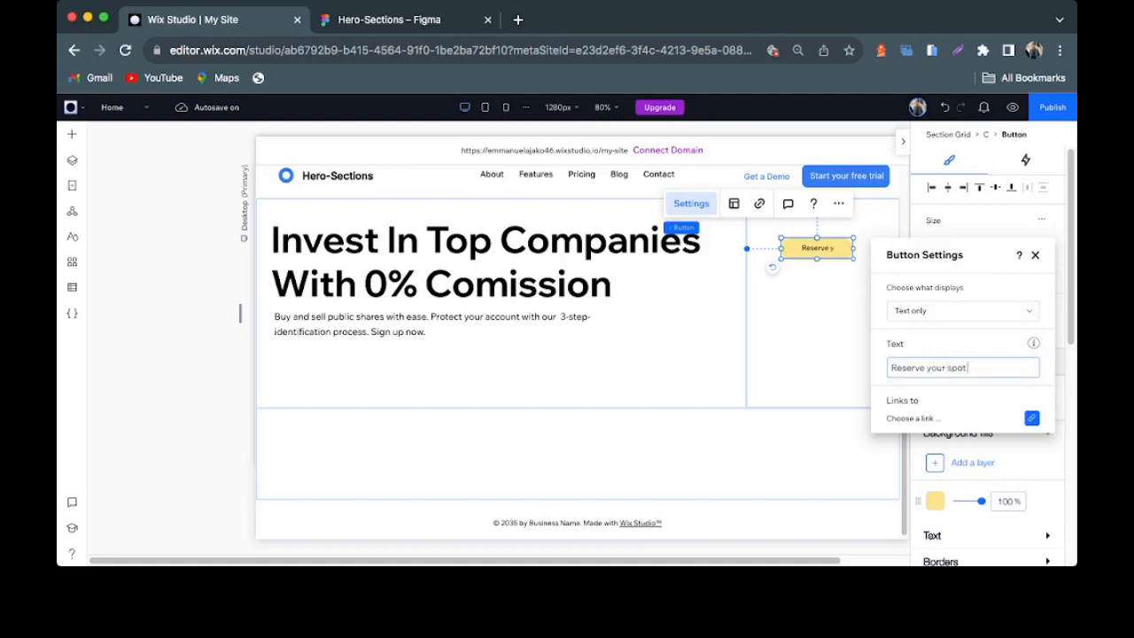
type(" today")
key("Return")
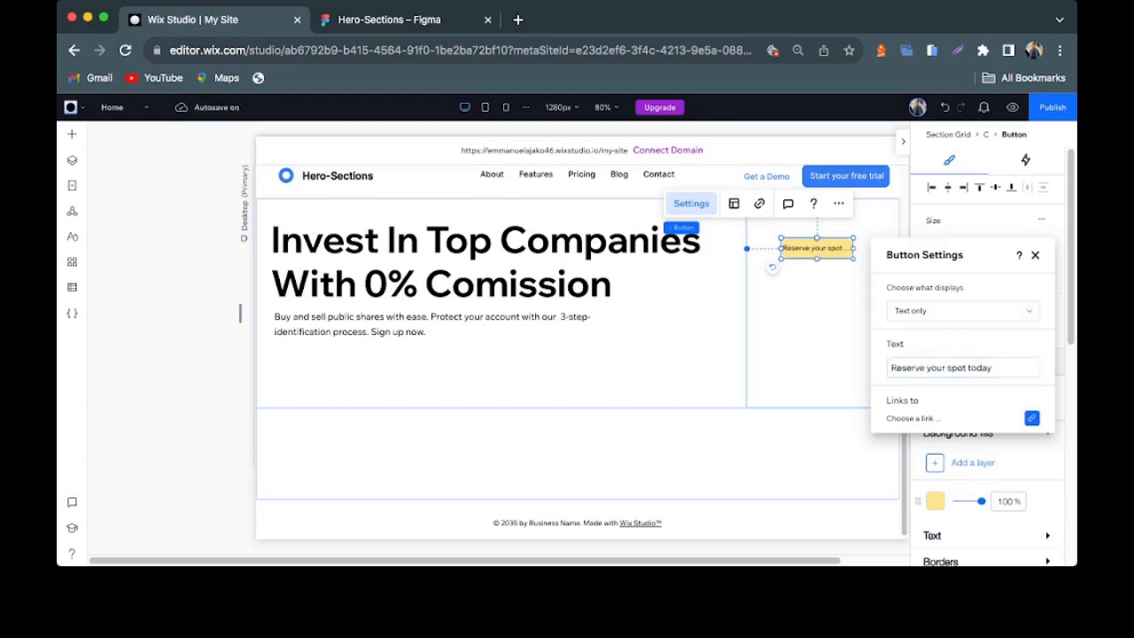
left_click(1035, 255)
- Widen the button to about 271 px within its cell and change its background fill to blue #387FF5
left_click_drag(820, 248, 745, 266)
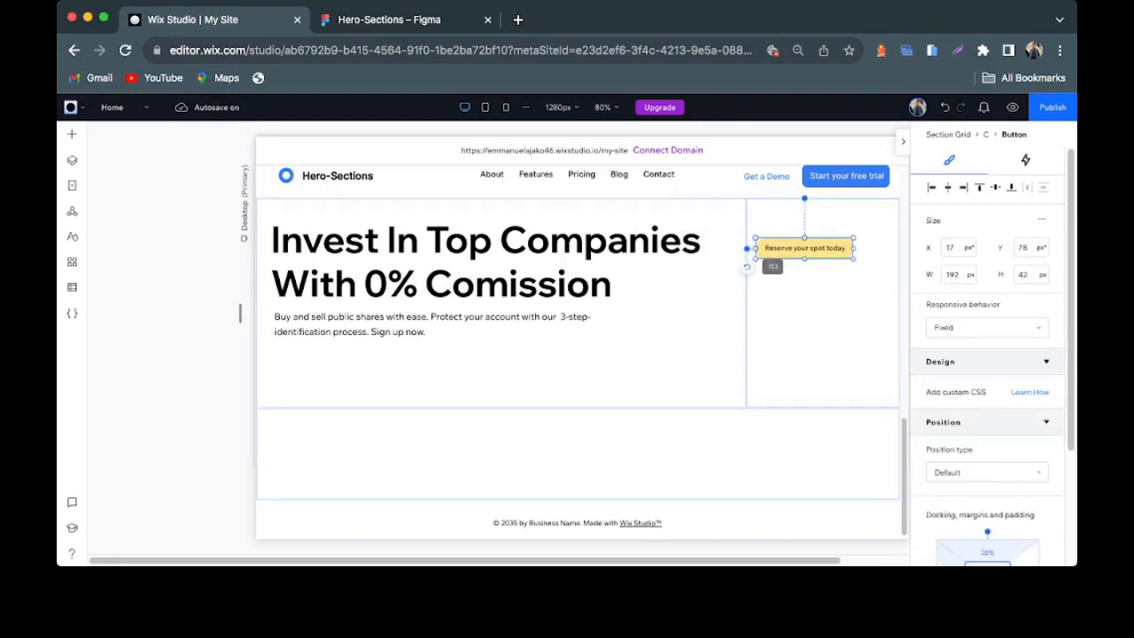
left_click_drag(854, 248, 893, 248)
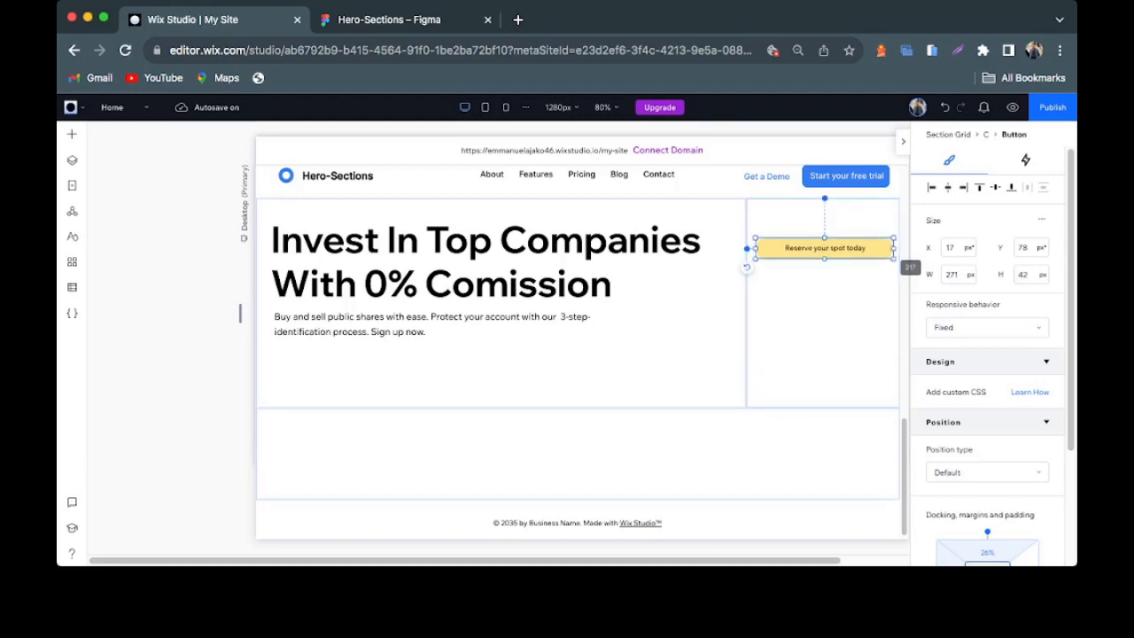
scroll(987, 399, "down", 2)
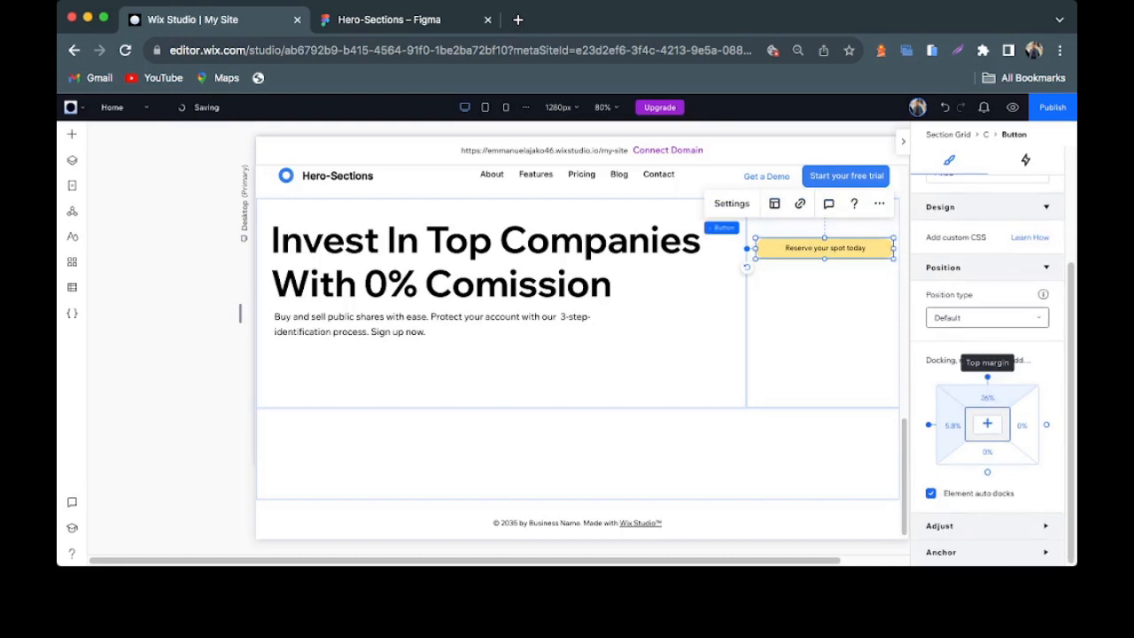
scroll(987, 377, "up", 4)
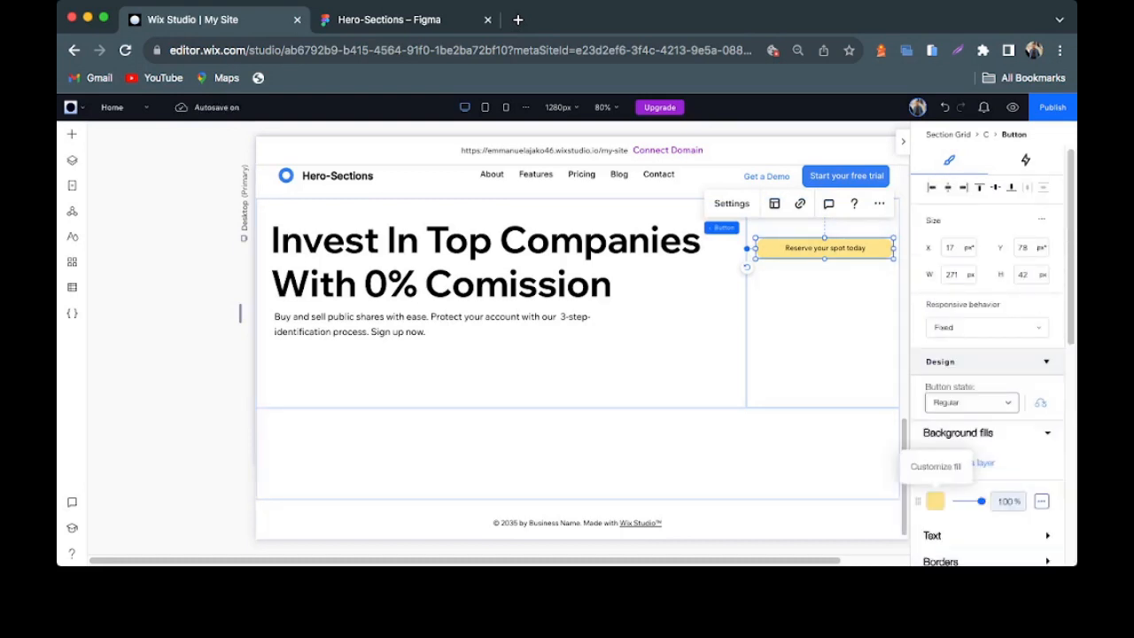
left_click(935, 501)
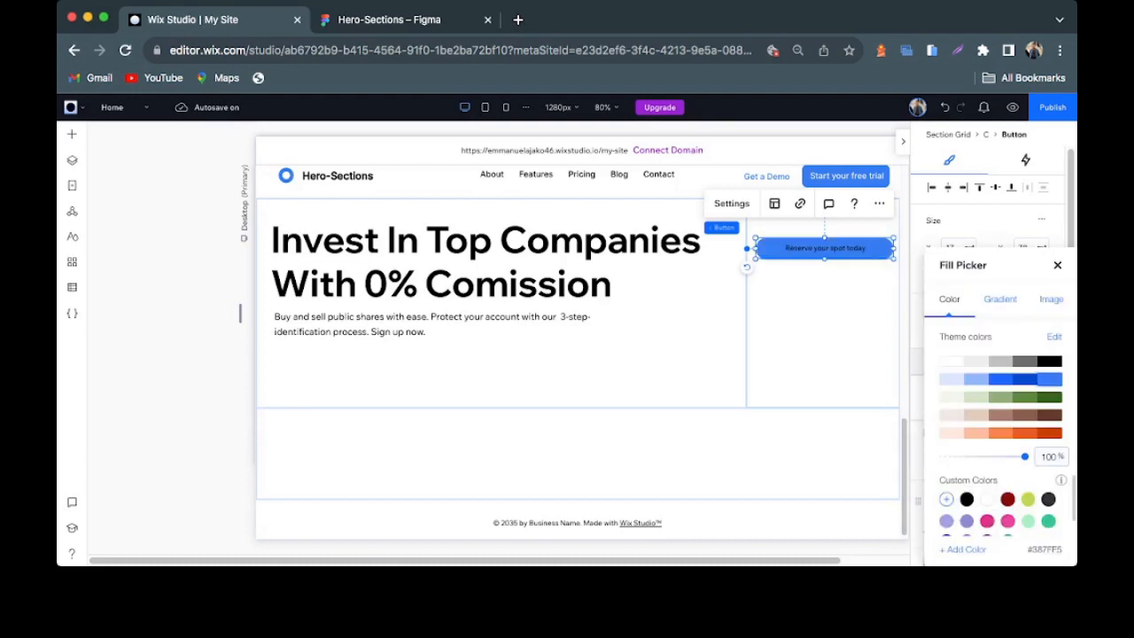
left_click(1057, 265)
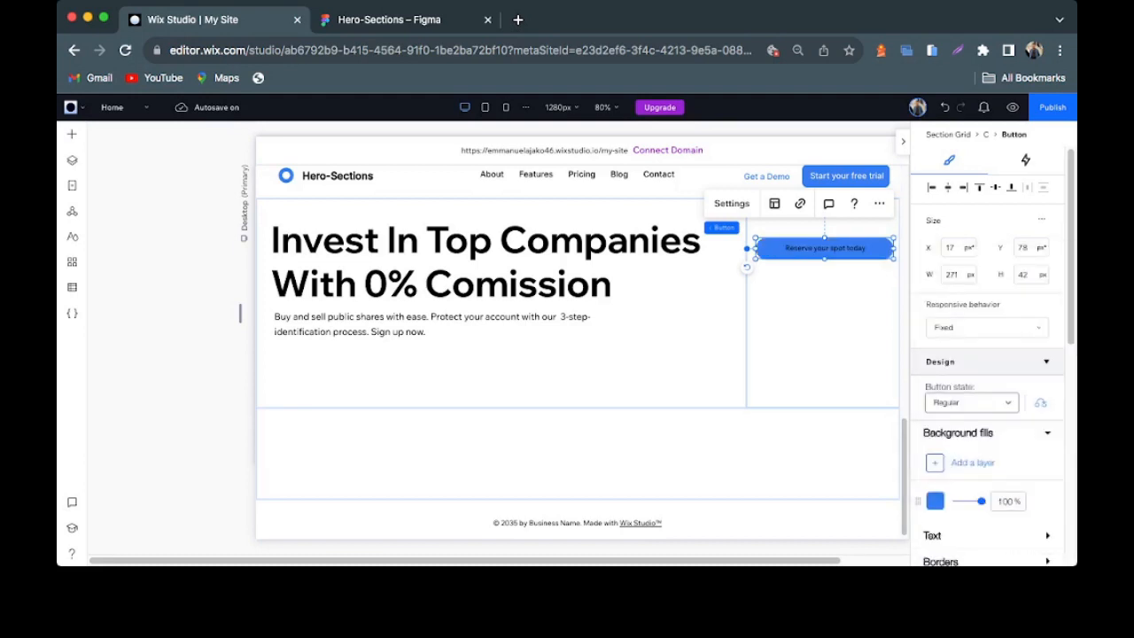
- Format the button's text as white #FFFFFF, bold, at 16 px
scroll(993, 358, "down", 2)
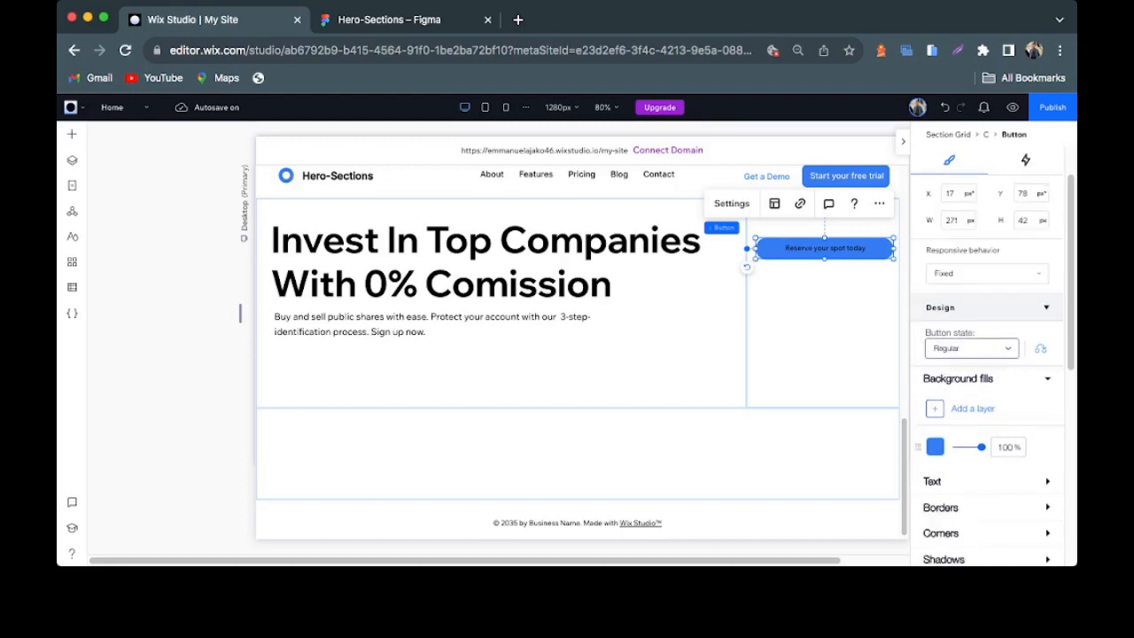
left_click(1047, 481)
scroll(1032, 478, "down", 2)
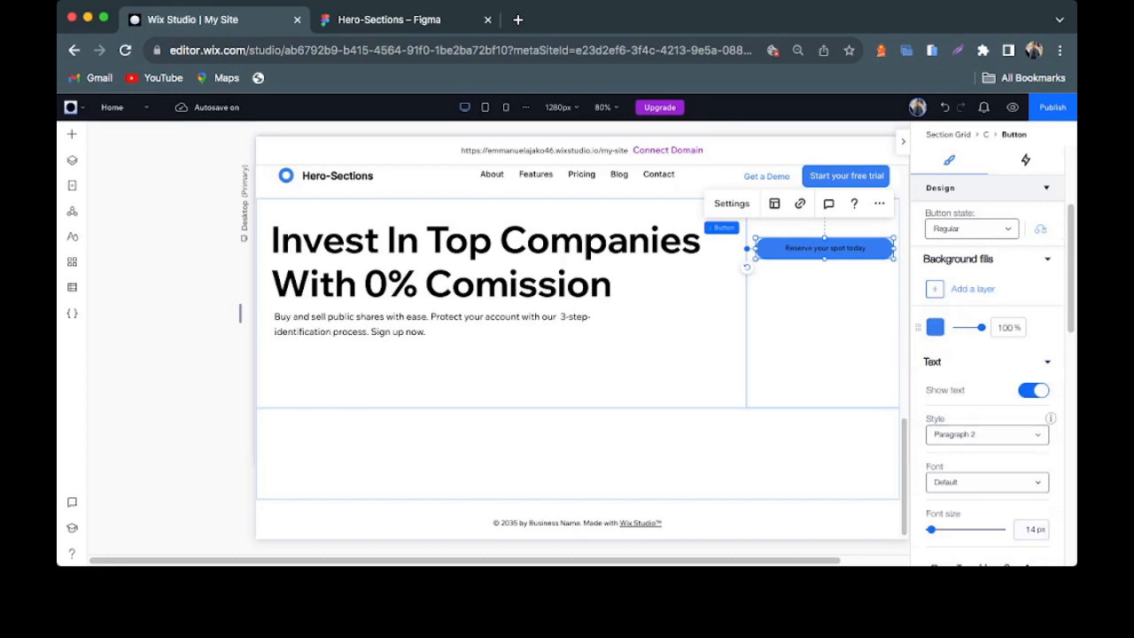
scroll(975, 399, "down", 2)
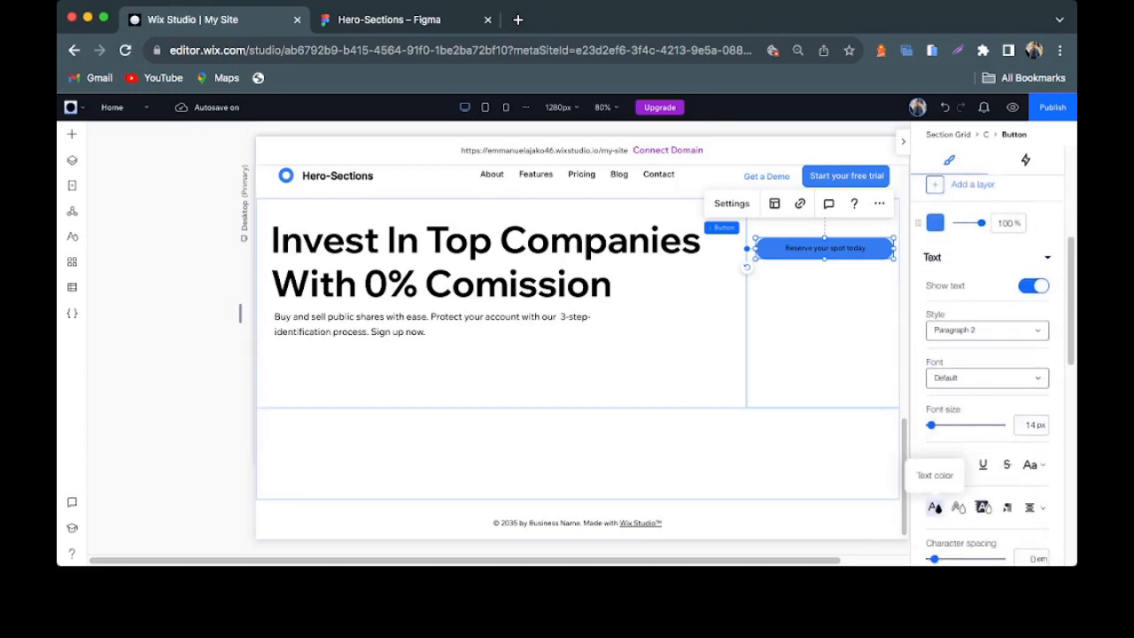
left_click(935, 507)
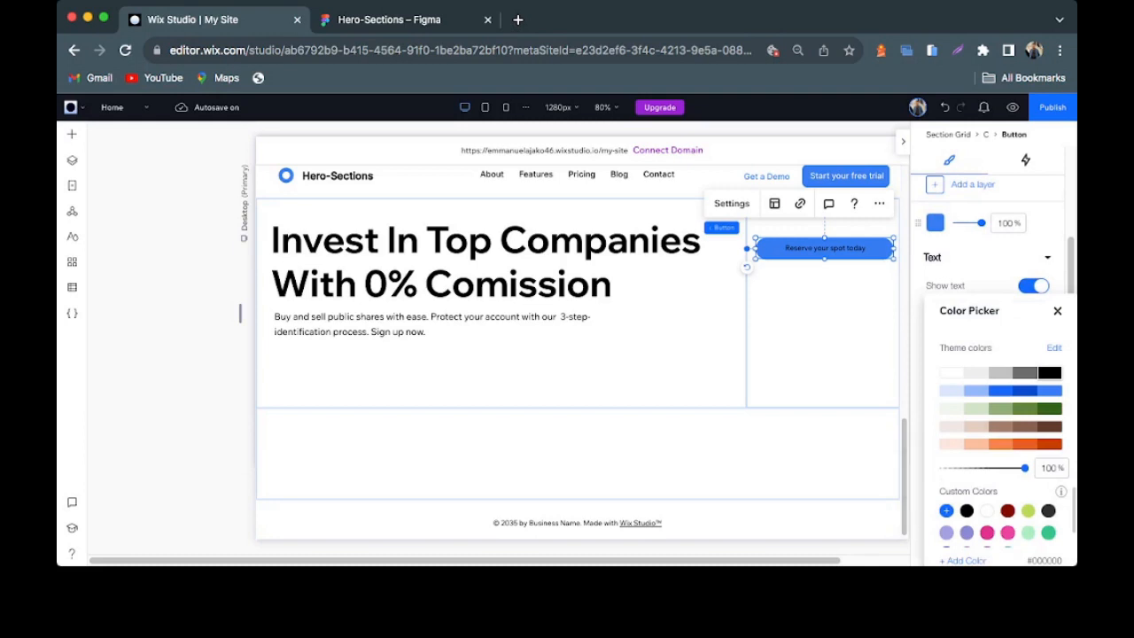
left_click(951, 373)
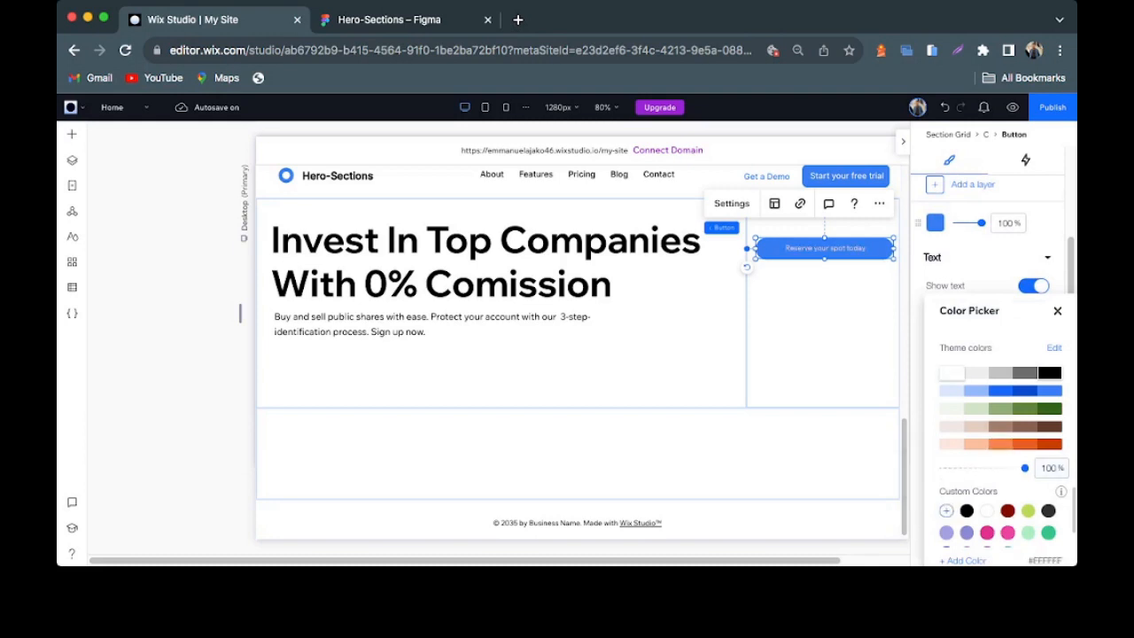
left_click(1057, 311)
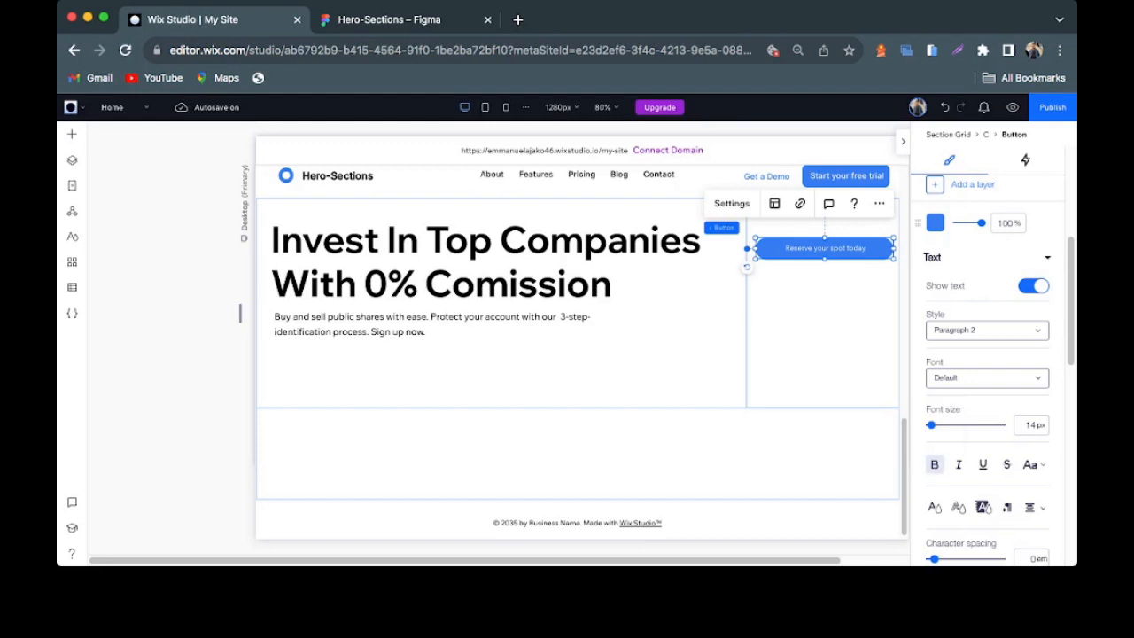
left_click(934, 464)
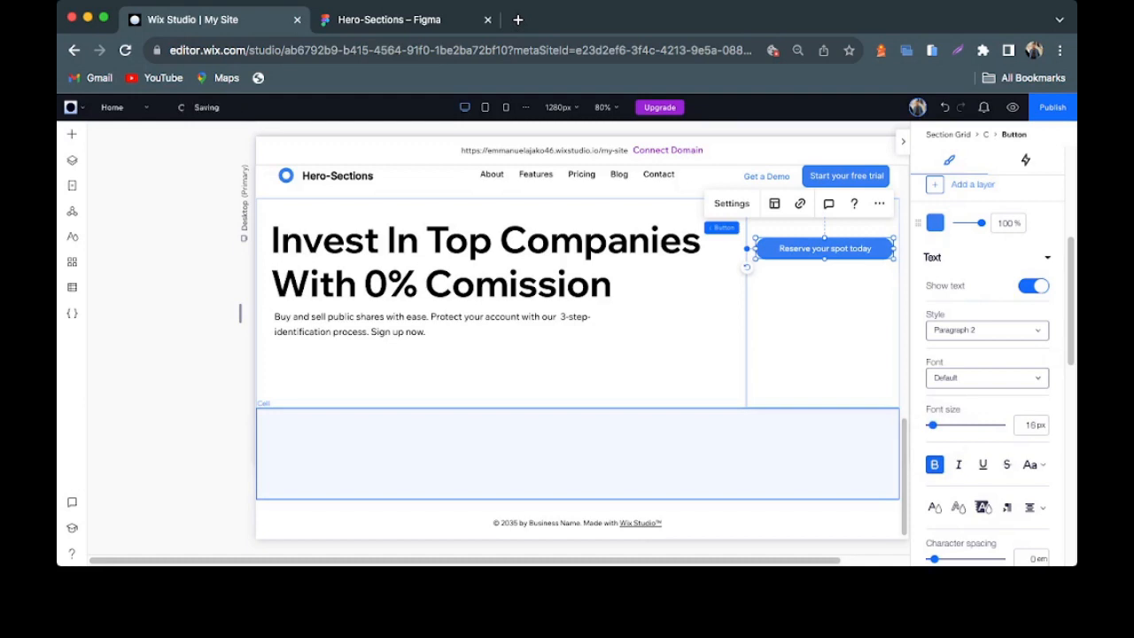
- Place the uploaded phone mockup image Frame 1000005772.png in the empty cell below the heading and button
left_click(577, 454)
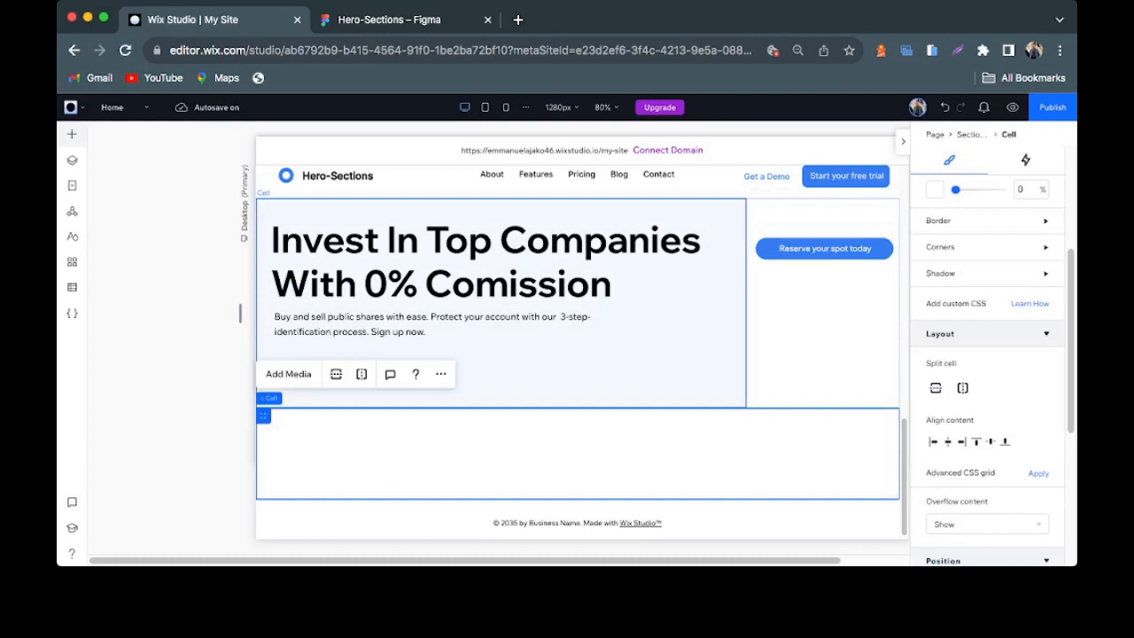
left_click(72, 134)
scroll(709, 338, "right", 5)
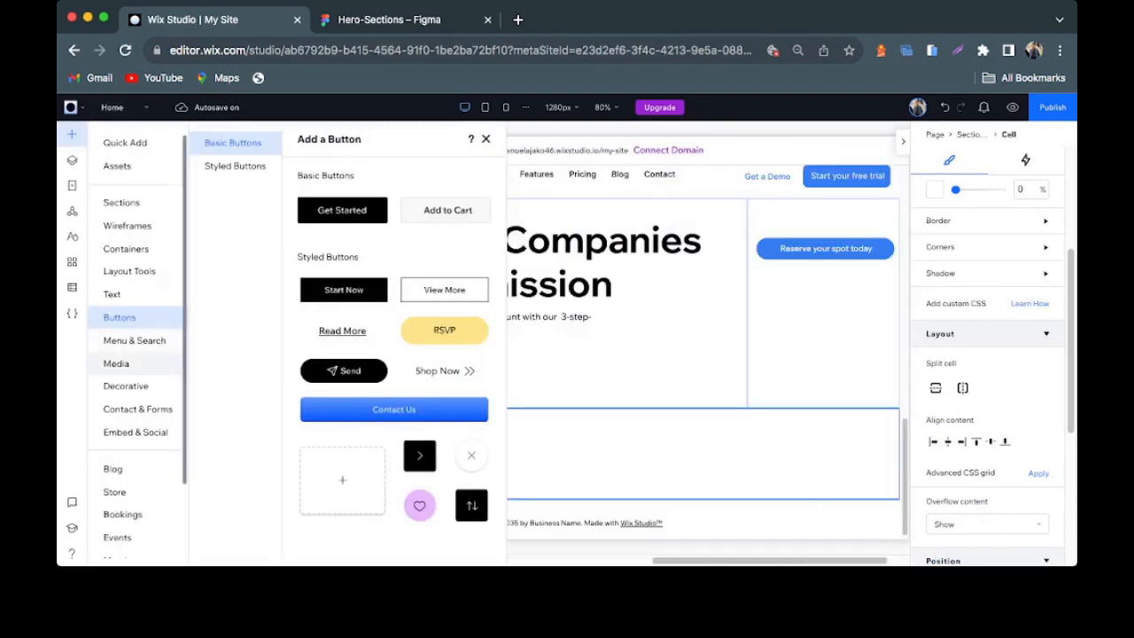
left_click(116, 364)
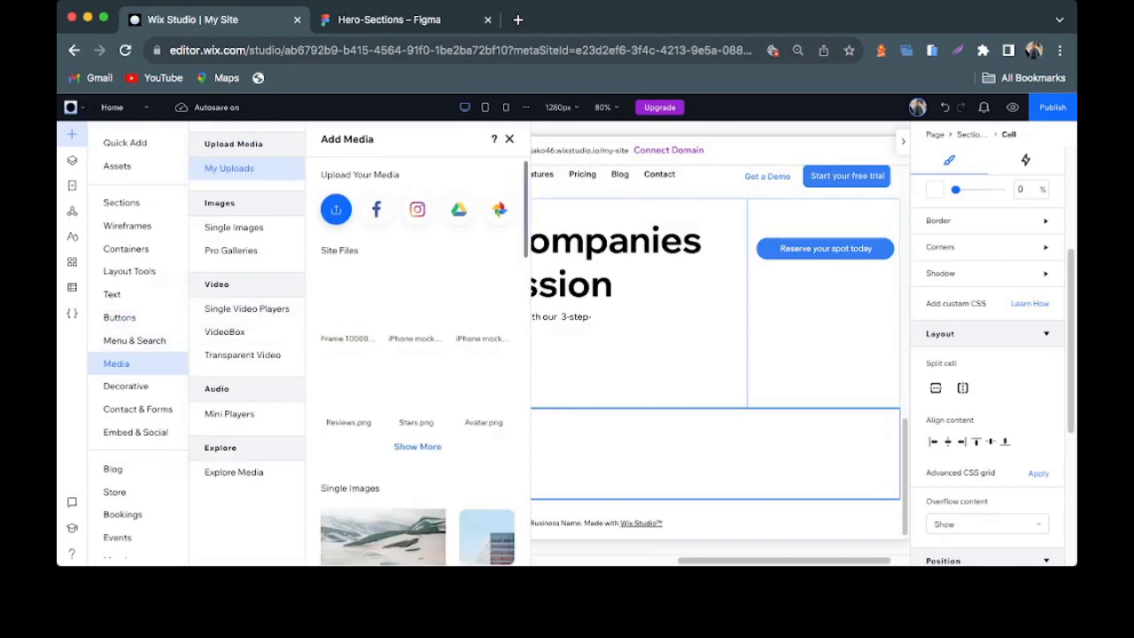
mouse_move(349, 297)
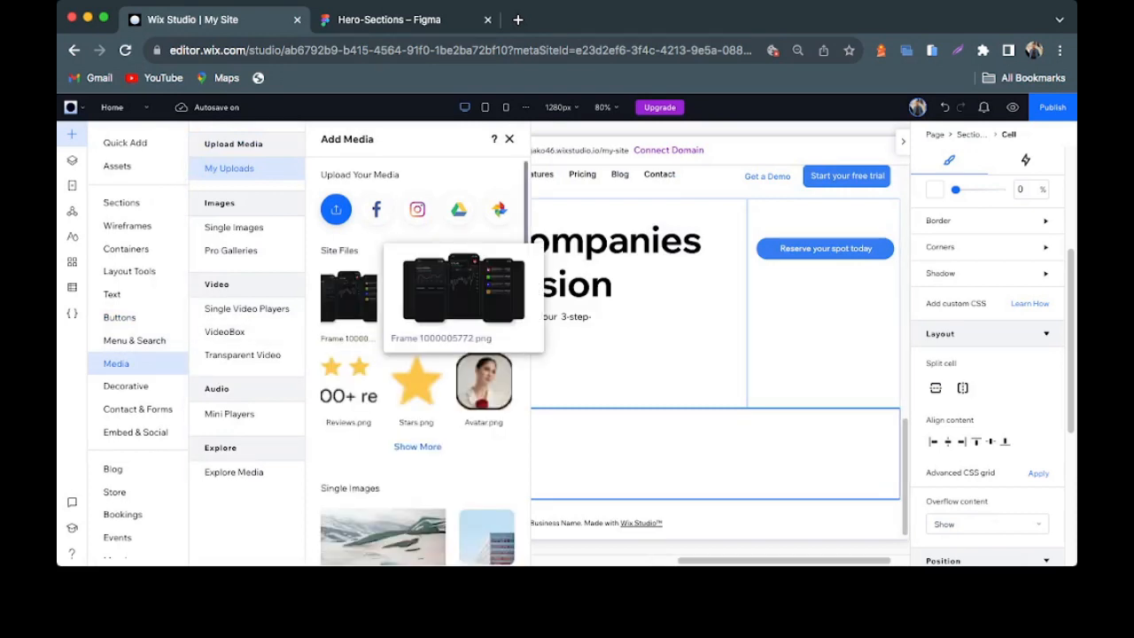
left_click_drag(349, 297, 992, 281)
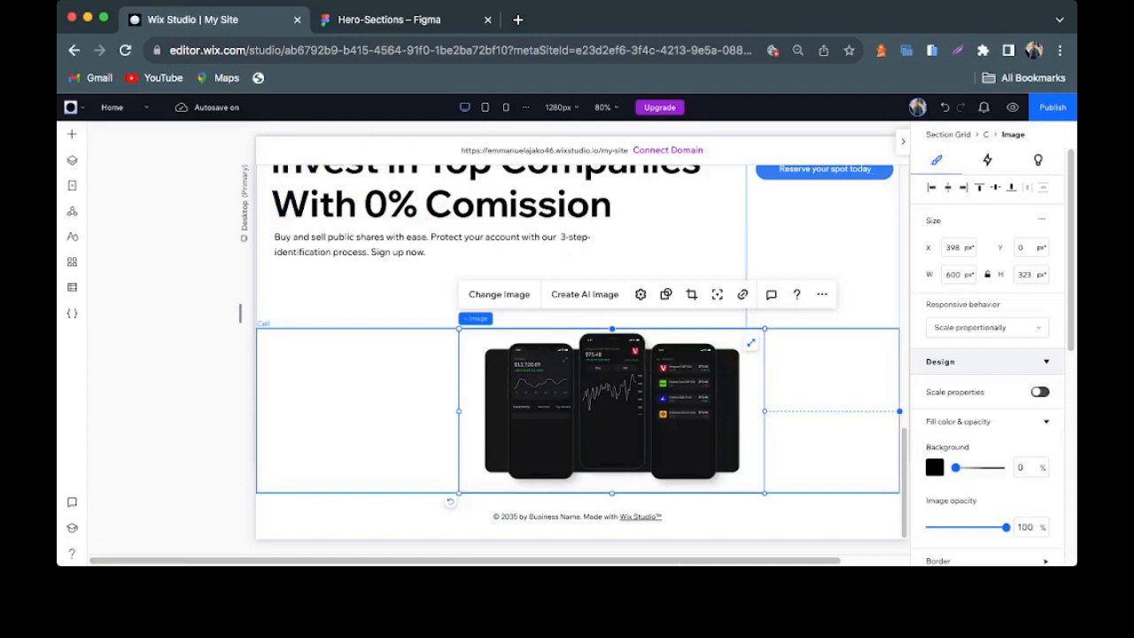
- Widen the phone mockup image to about 991 px and center it horizontally in its cell
left_click_drag(611, 410, 612, 410)
left_click_drag(459, 411, 312, 411)
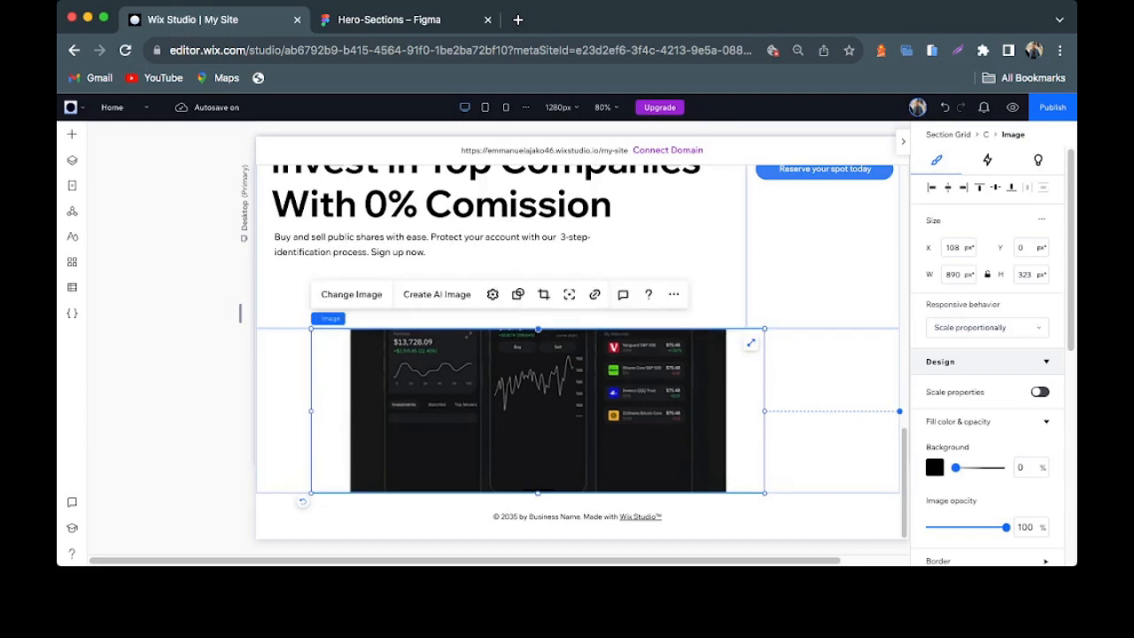
left_click_drag(765, 411, 816, 411)
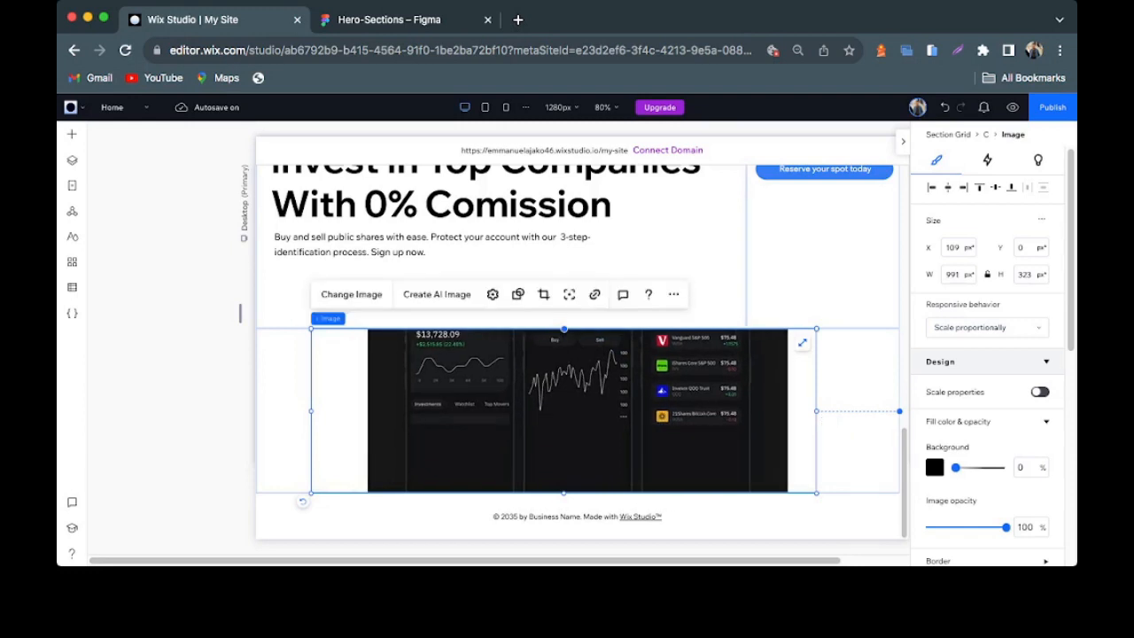
left_click(947, 187)
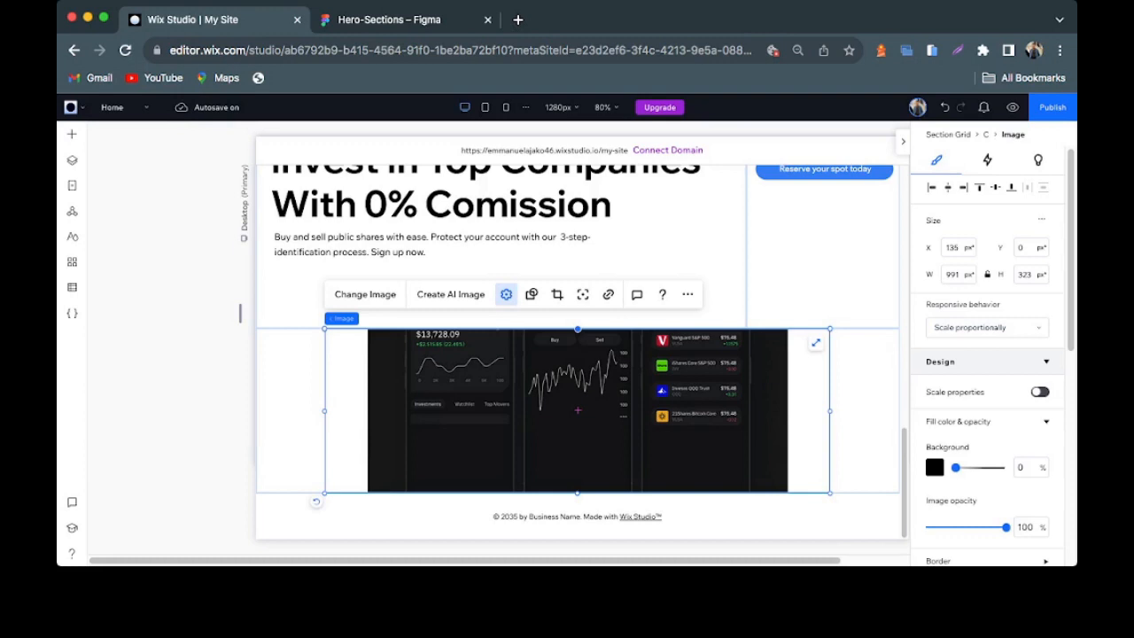
- Extend the mockup image's lower edge to a height of about 534 px, keeping its display mode at Fill bounding box
left_click(506, 294)
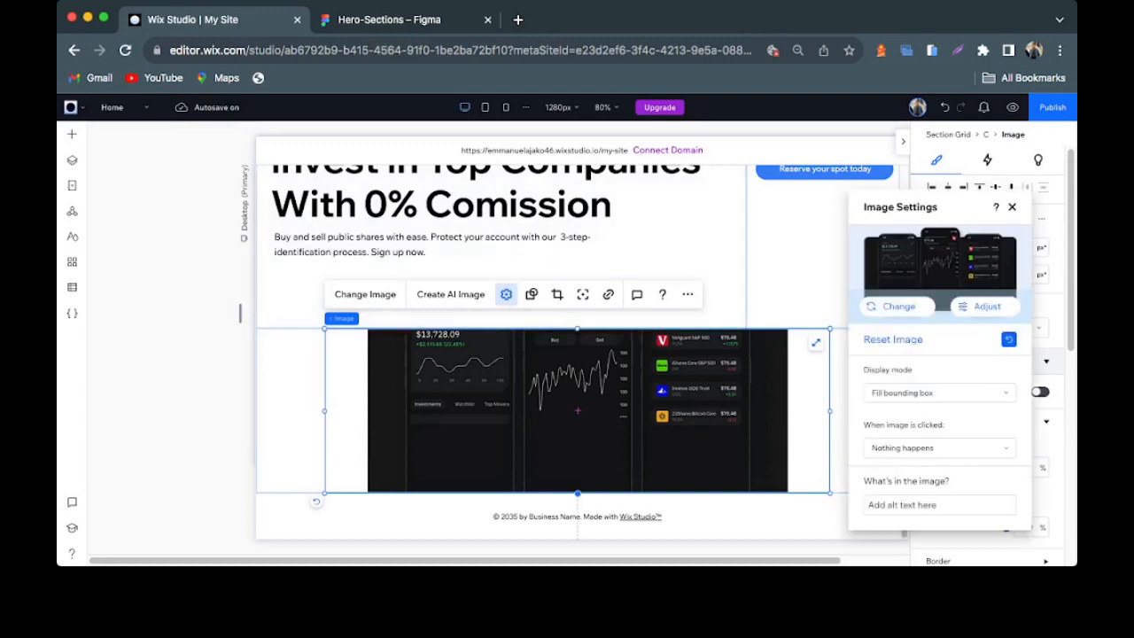
left_click_drag(577, 494, 578, 601)
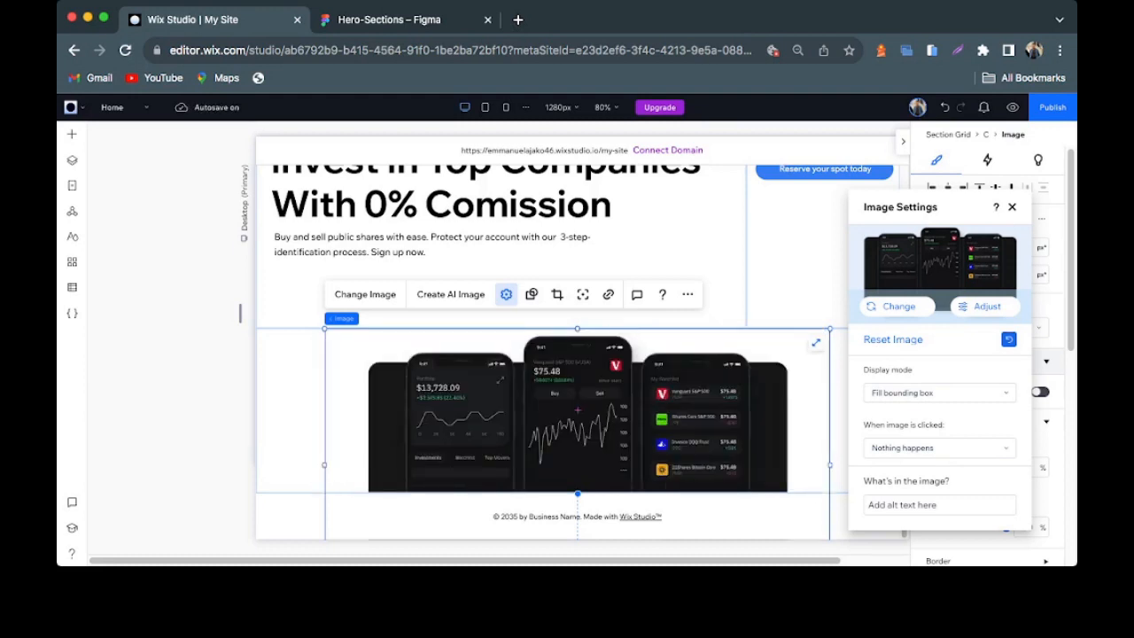
left_click(1012, 207)
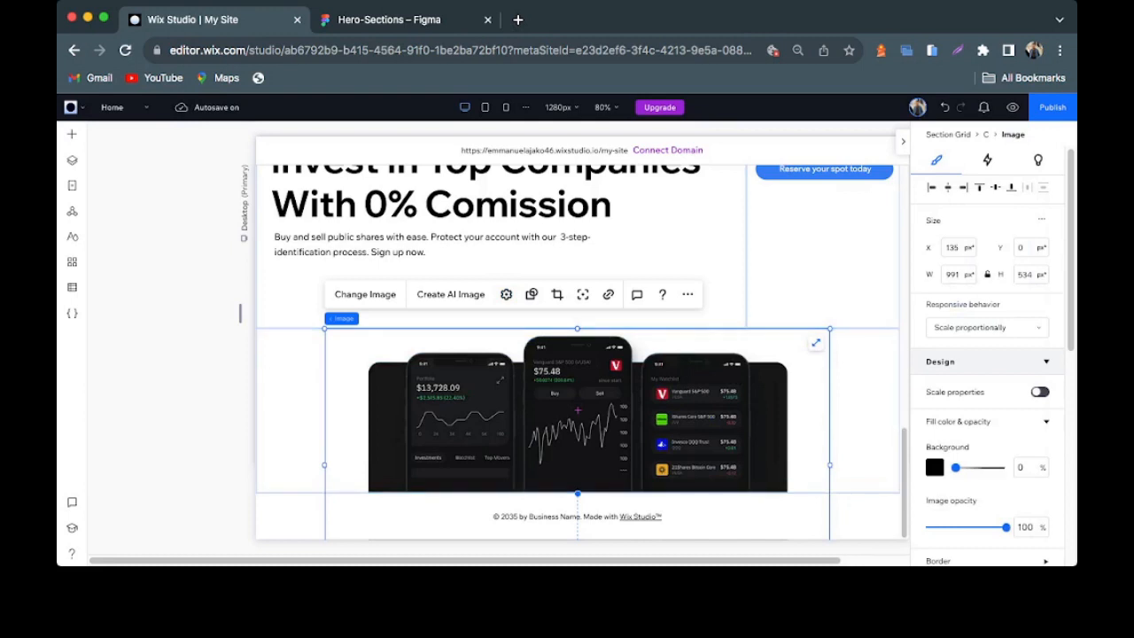
left_click(177, 372)
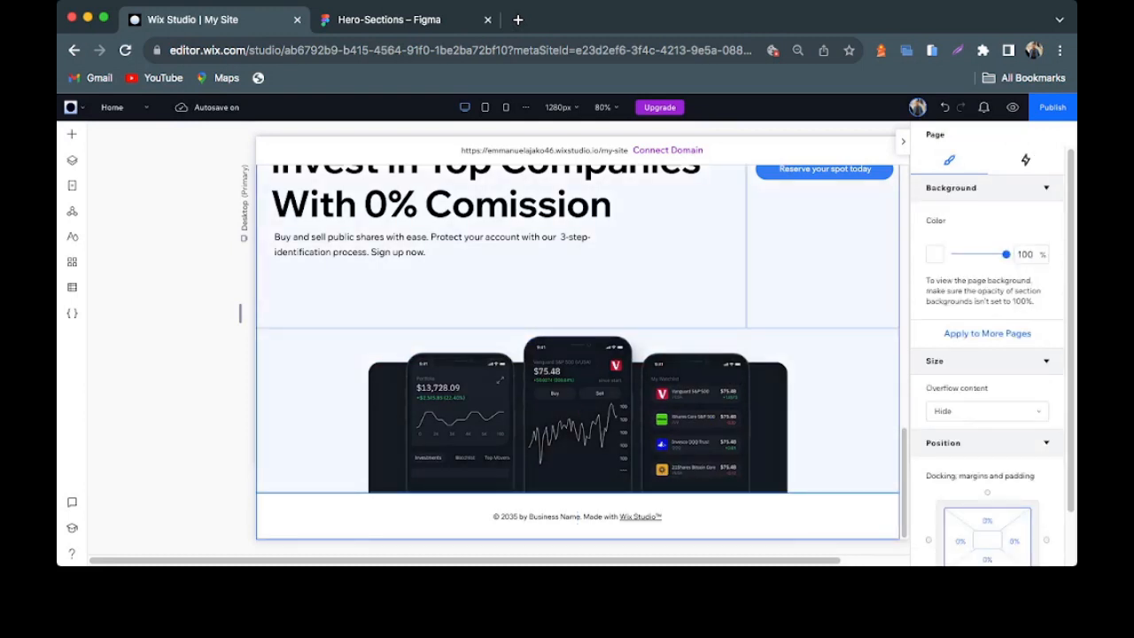
- Review the page from the third hero section up to the first one
scroll(240, 313, "up", 2)
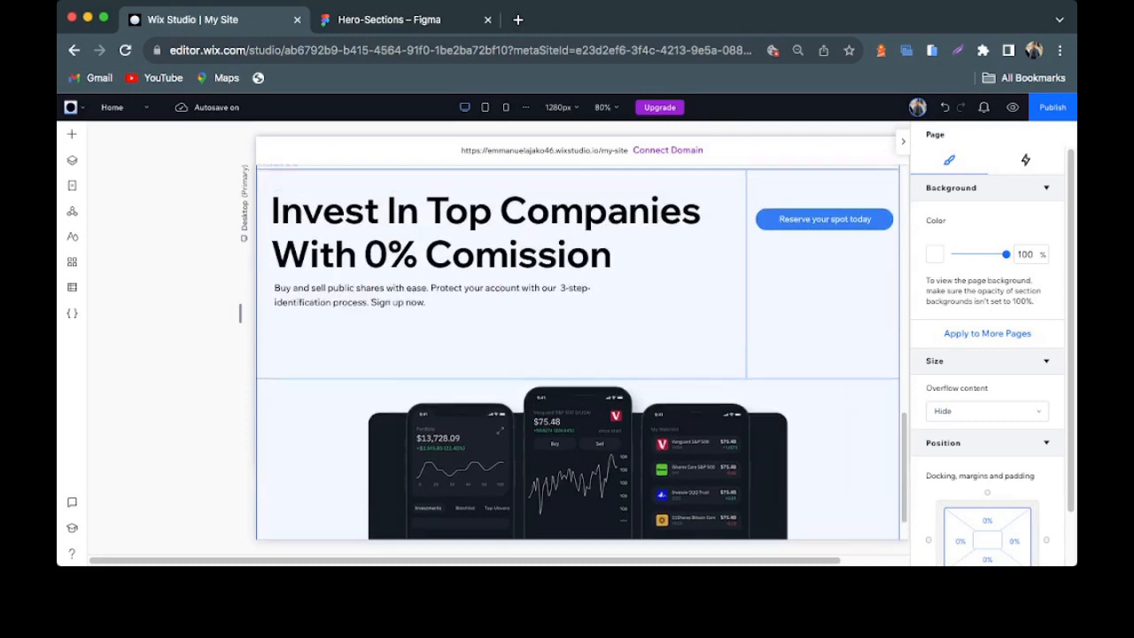
scroll(241, 313, "up", 3)
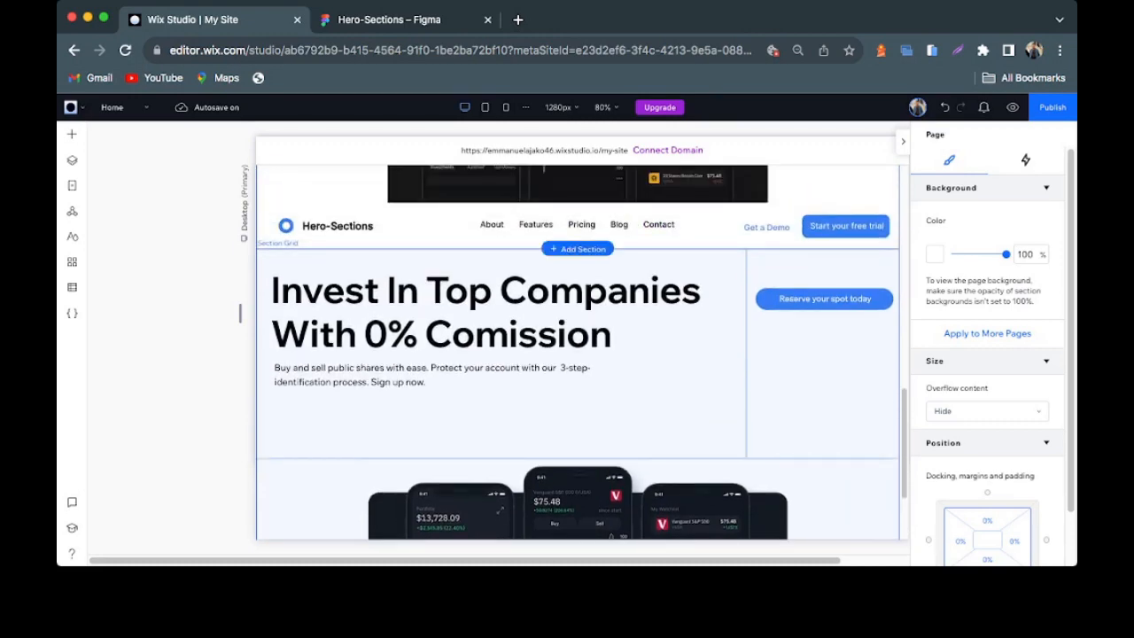
scroll(240, 313, "up", 20)
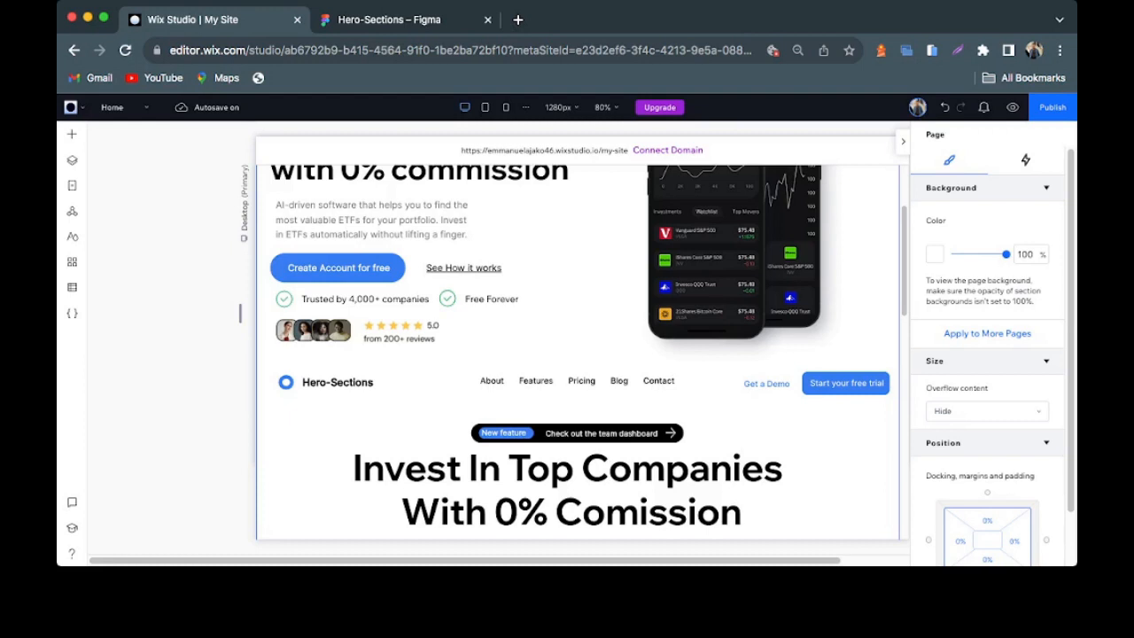
- Examine the layout of all three finished hero sections, from the first one down to the third with its phone mockups
scroll(240, 313, "up", 5)
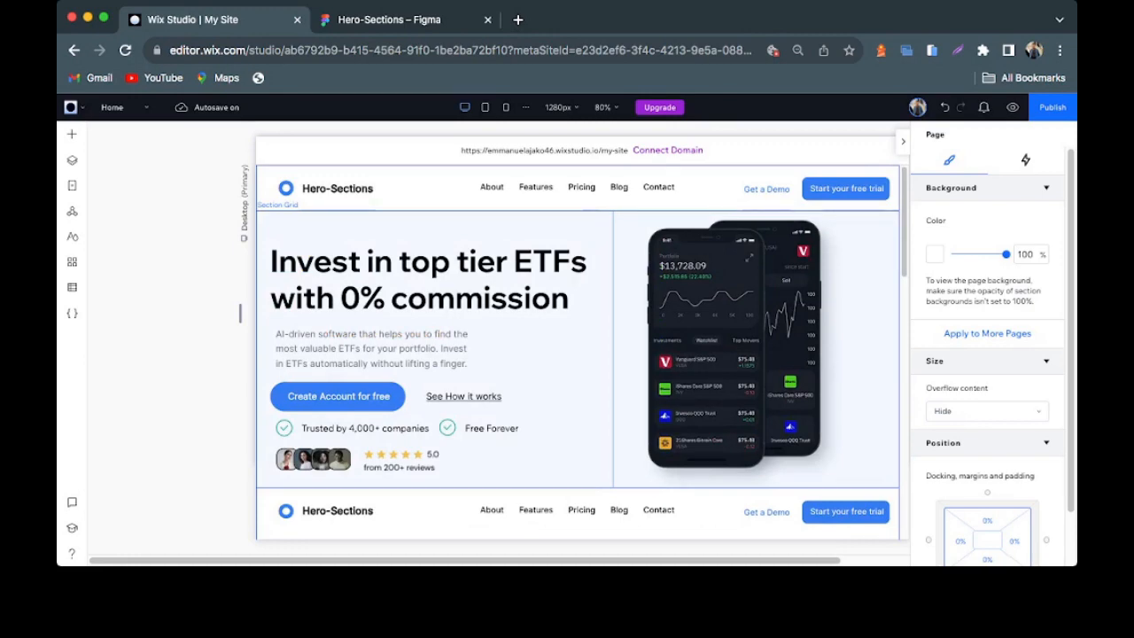
scroll(240, 312, "down", 10)
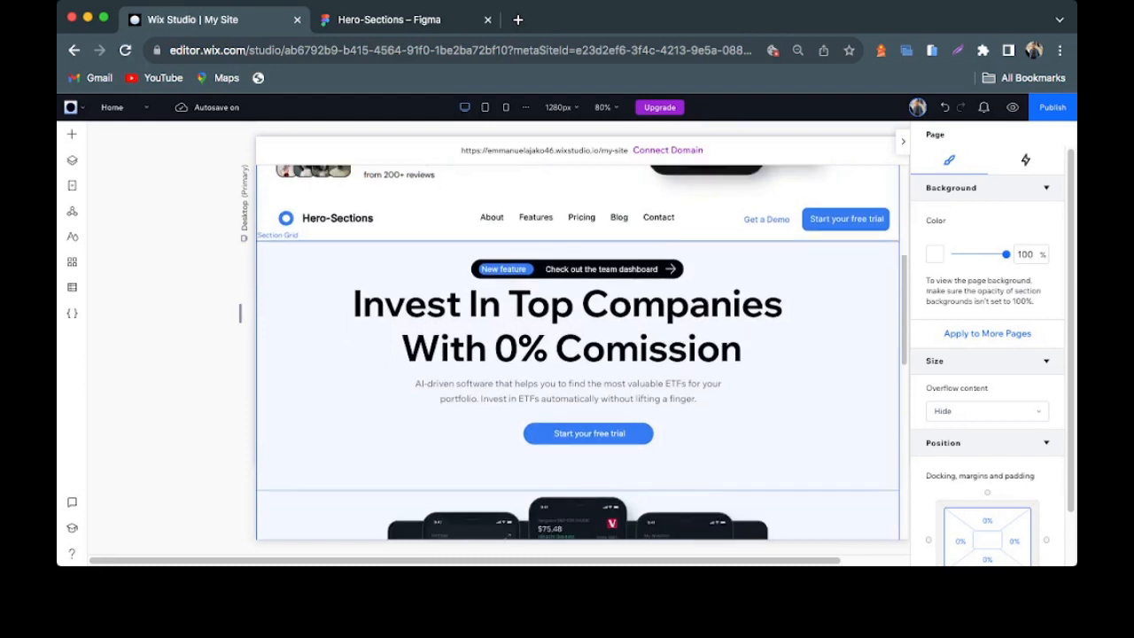
scroll(240, 313, "down", 1)
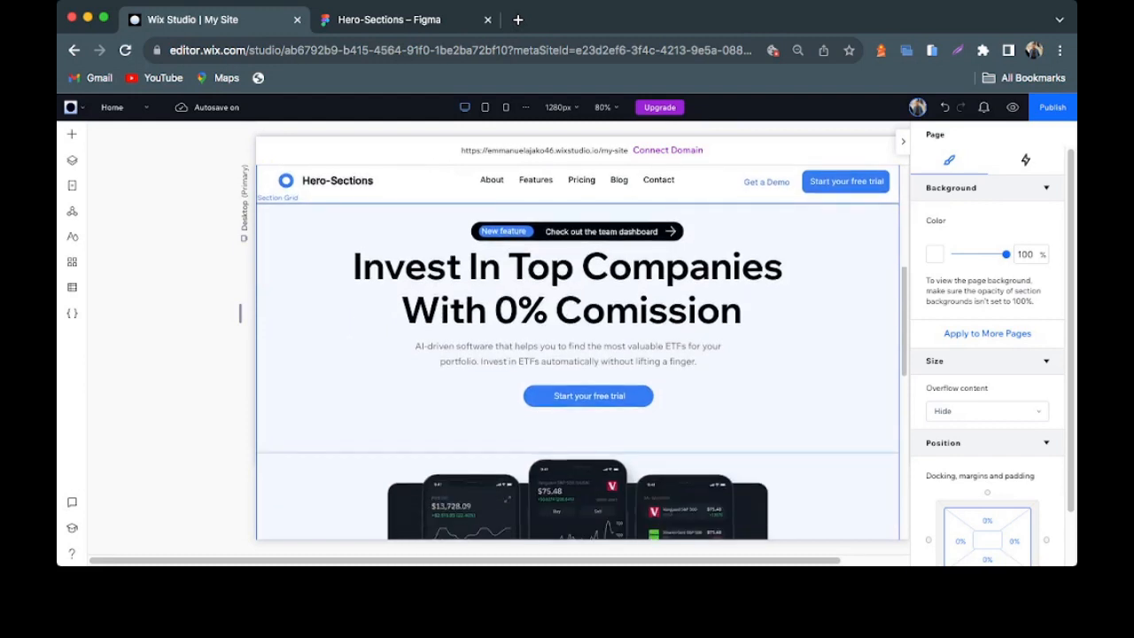
left_click(722, 390)
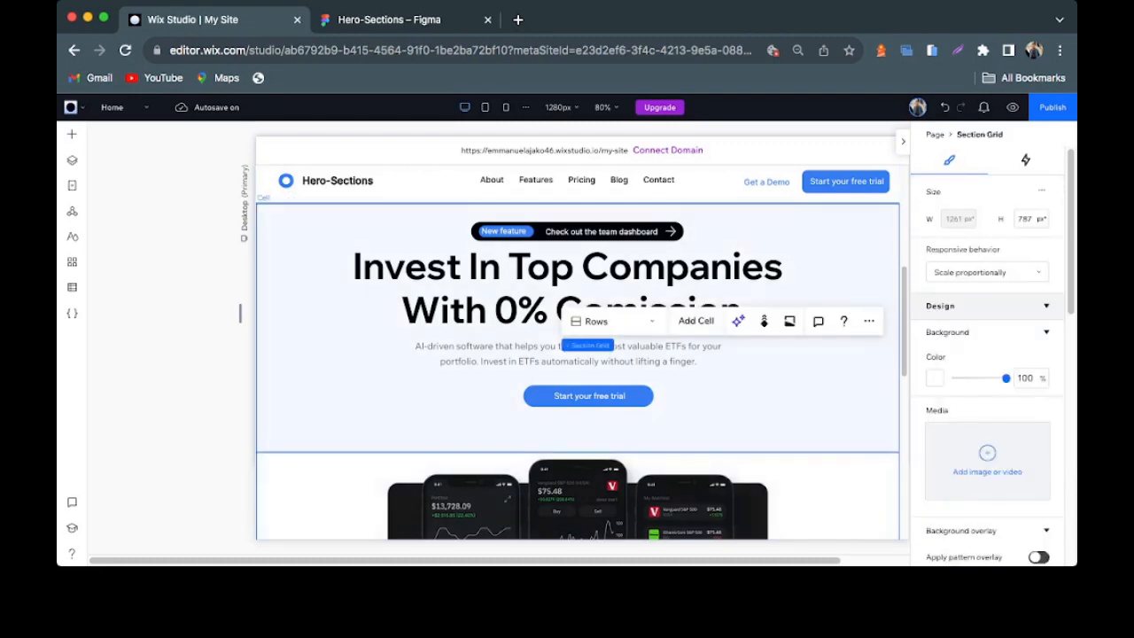
scroll(241, 312, "down", 6)
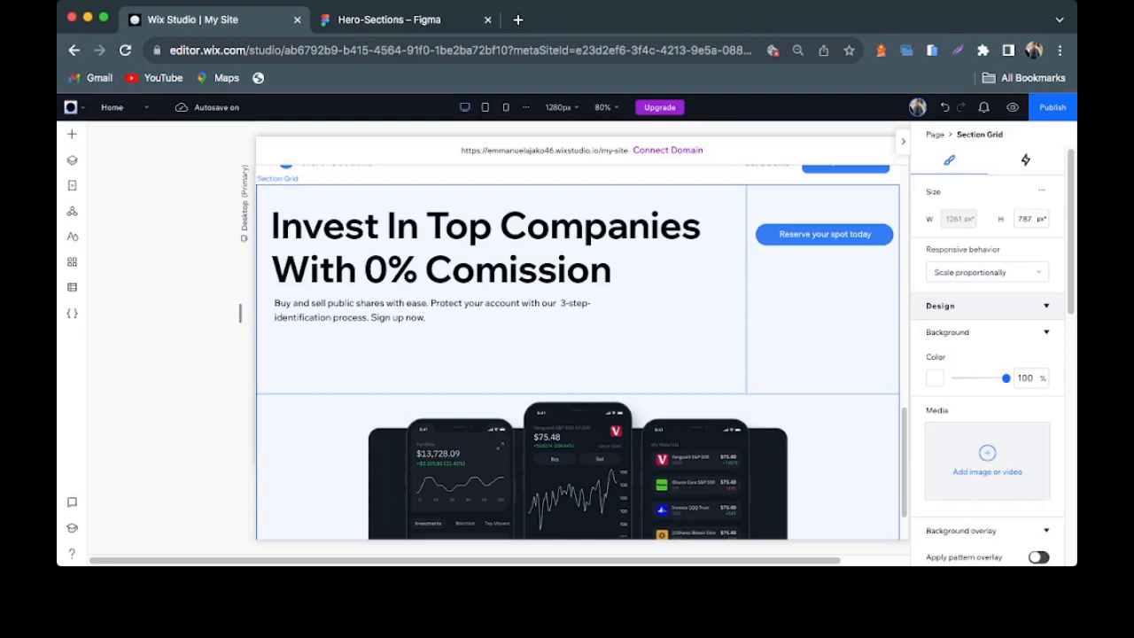
scroll(240, 313, "down", 2)
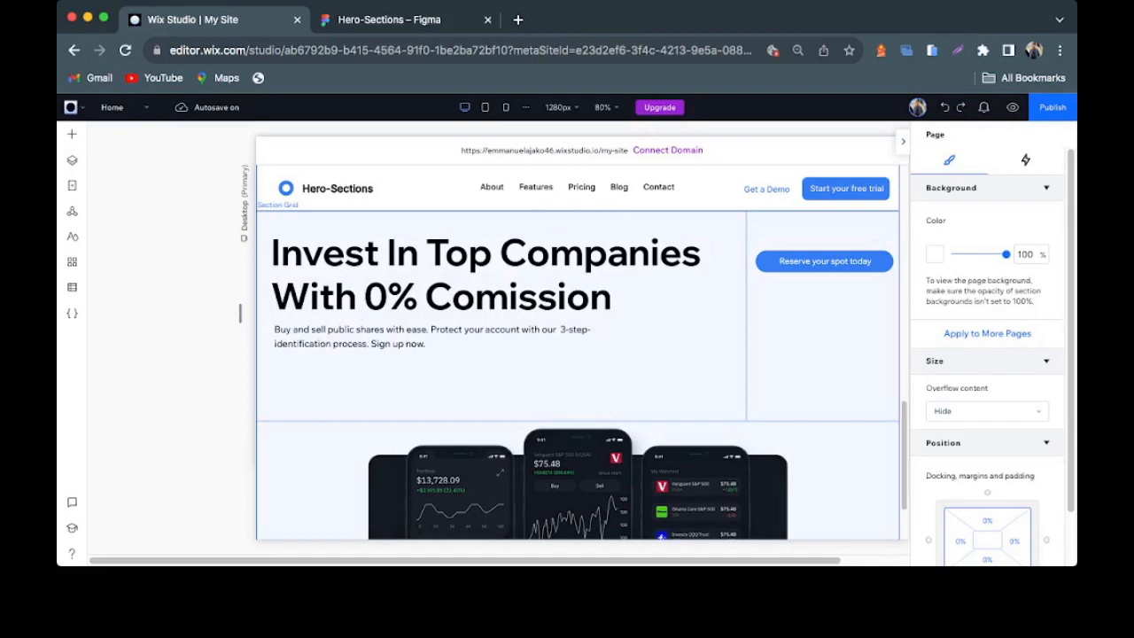
scroll(240, 313, "up", 3)
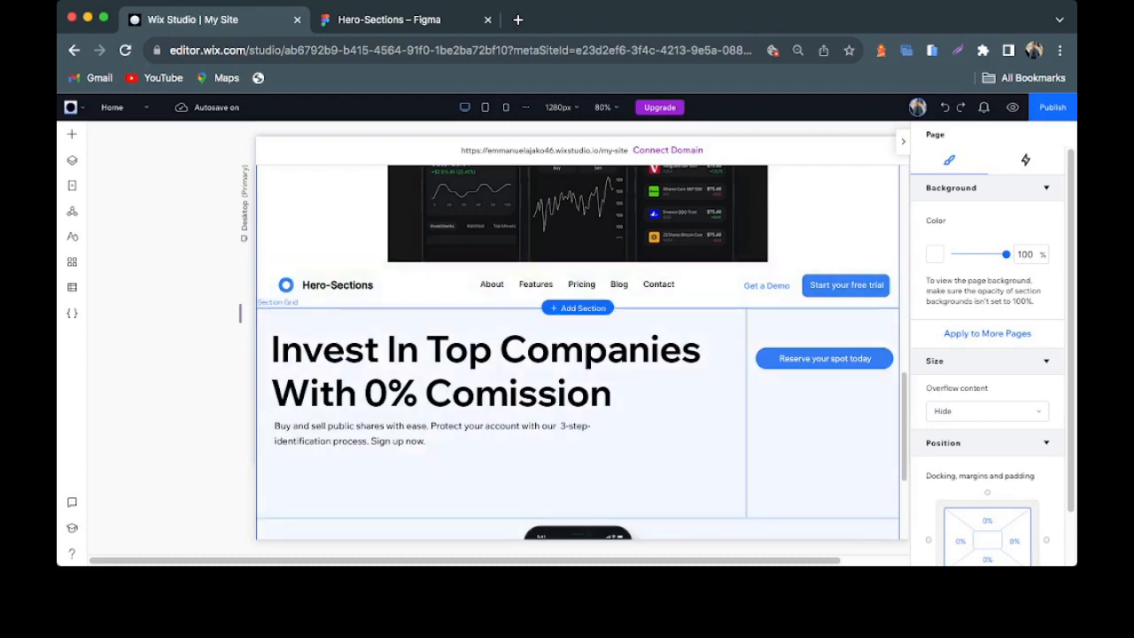
scroll(240, 313, "up", 2)
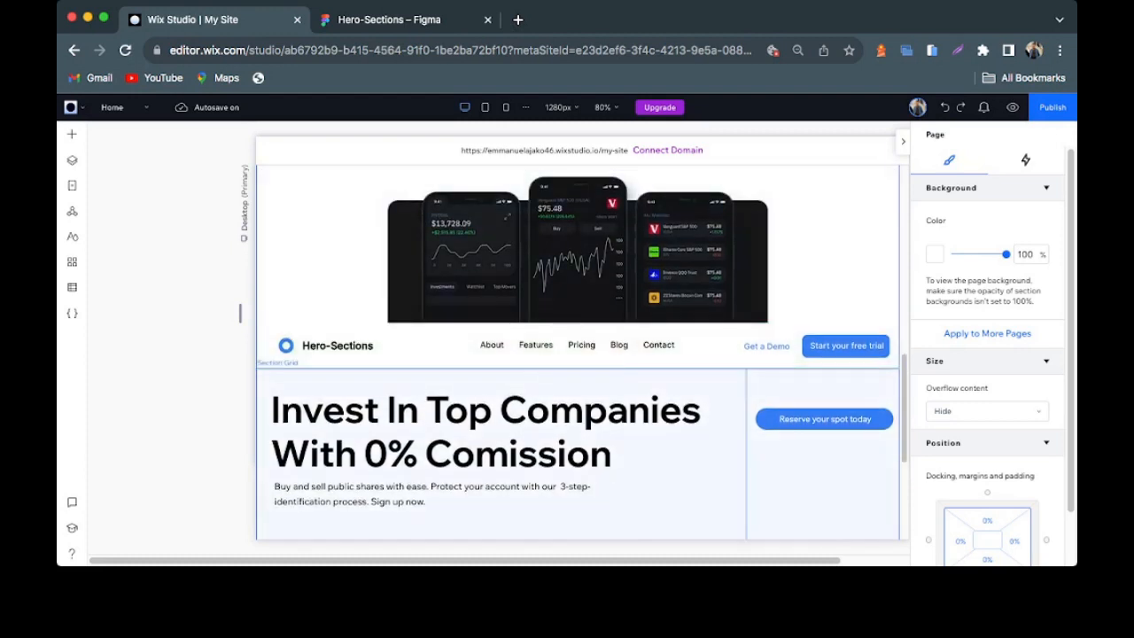